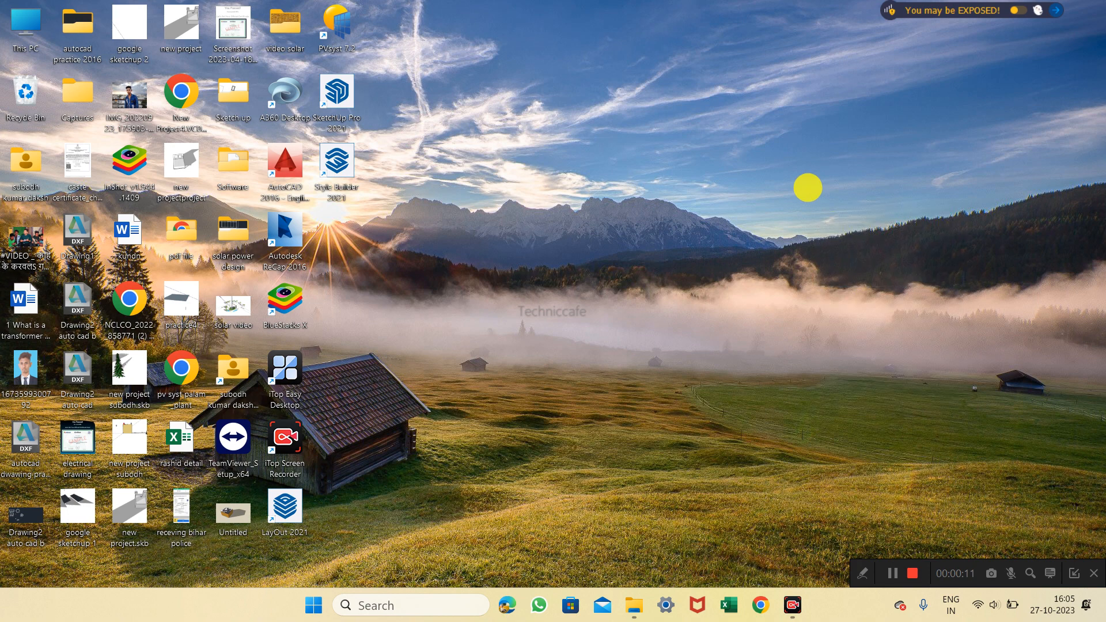
{"action": "right_click", "coordinate": [807, 188]}
{"action": "right_click", "coordinate": [807, 163]}
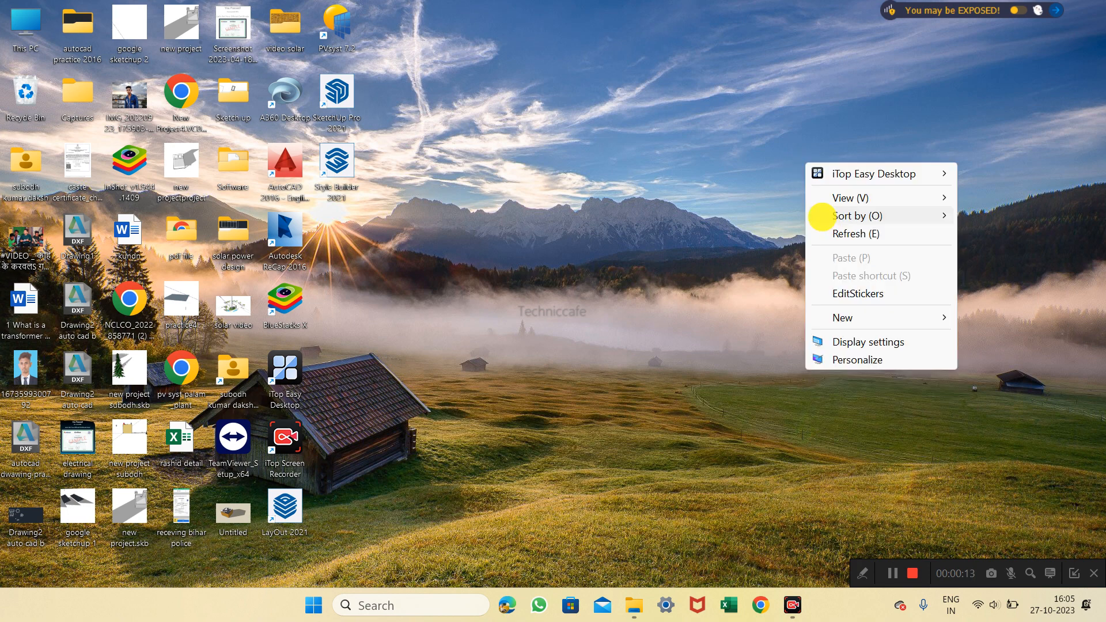
{"action": "left_click", "coordinate": [832, 233]}
{"action": "right_click", "coordinate": [810, 194]}
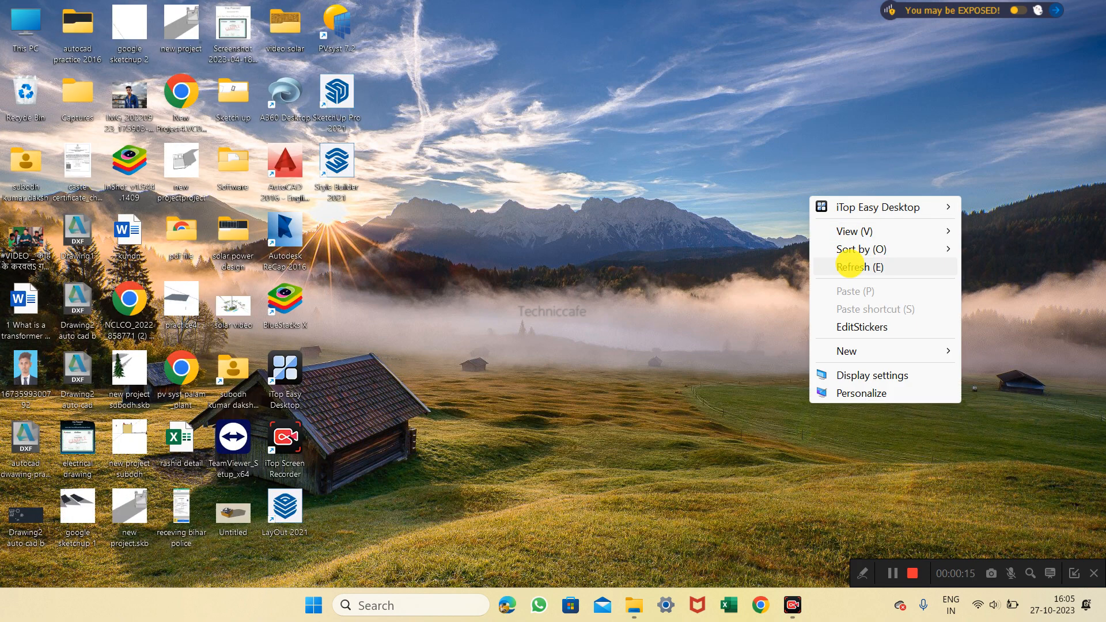
{"action": "left_click", "coordinate": [851, 263]}
{"action": "right_click", "coordinate": [818, 189]}
{"action": "left_click", "coordinate": [855, 258]}
{"action": "right_click", "coordinate": [841, 205]}
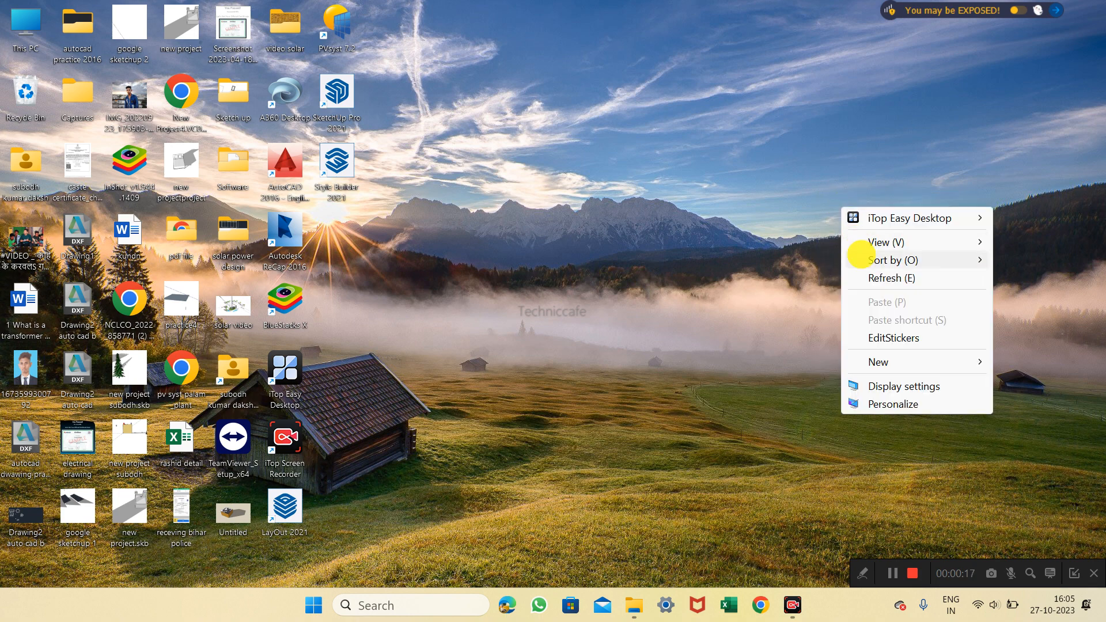
{"action": "left_click", "coordinate": [873, 280]}
{"action": "right_click", "coordinate": [820, 233]}
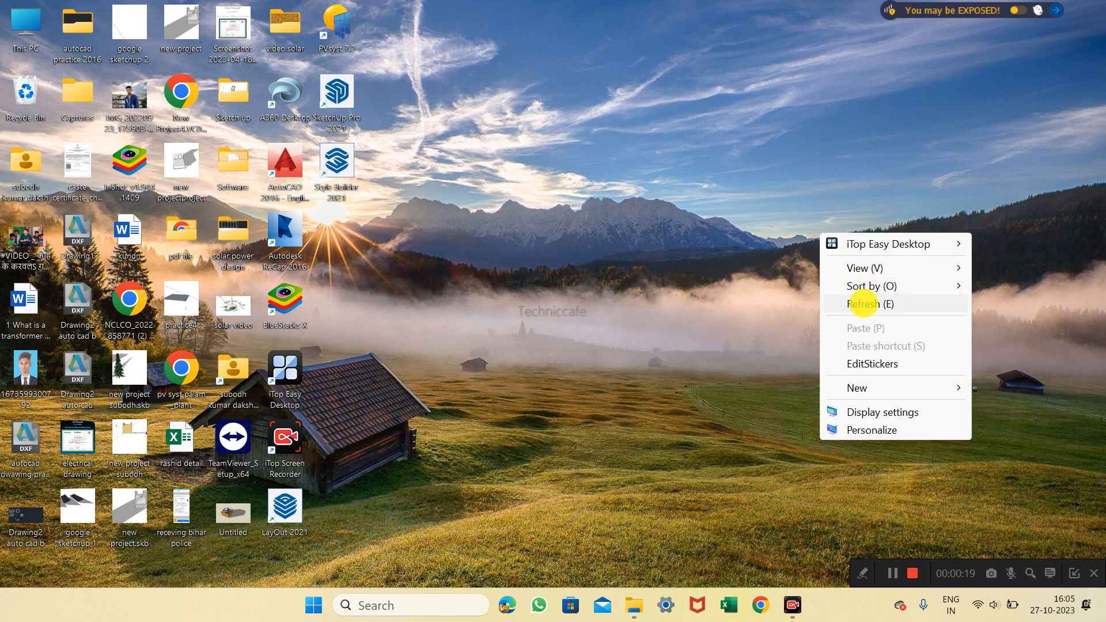
{"action": "left_click", "coordinate": [863, 302]}
{"action": "right_click", "coordinate": [850, 251]}
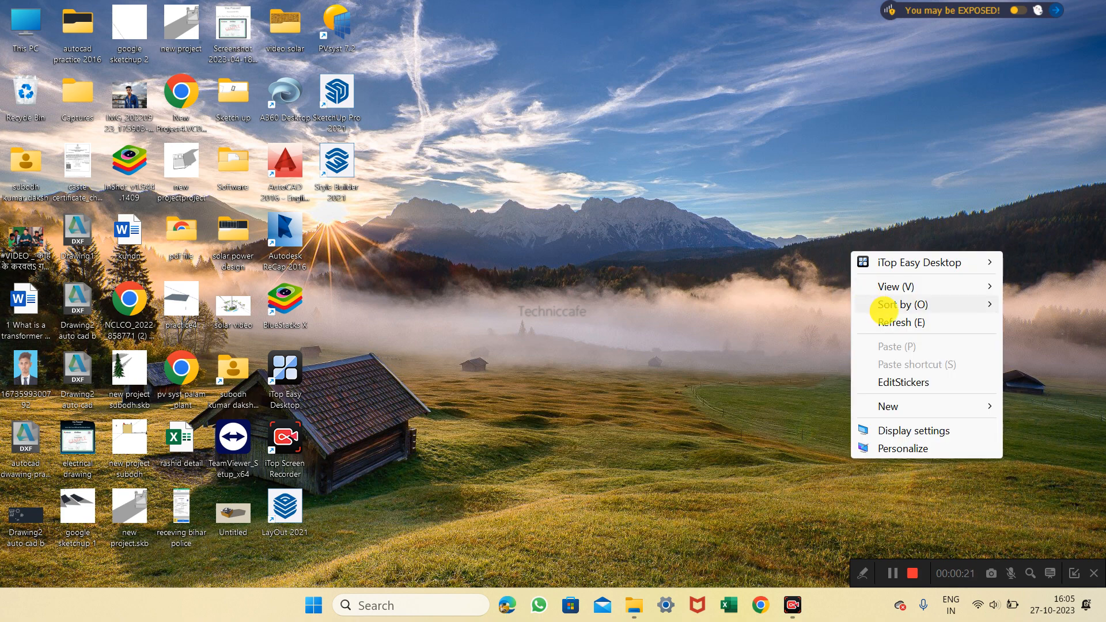
{"action": "left_click", "coordinate": [893, 321]}
{"action": "right_click", "coordinate": [856, 265]}
{"action": "left_click", "coordinate": [893, 334]}
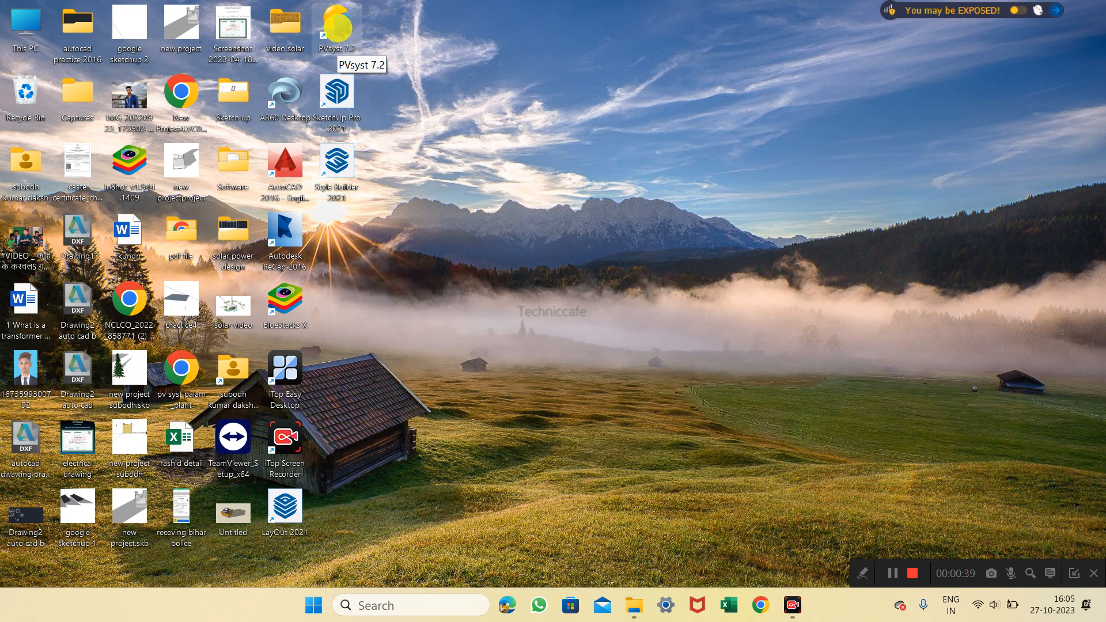
Launch PVsyst 7.2 and ignore the offered patch update
{"action": "left_click", "coordinate": [337, 27]}
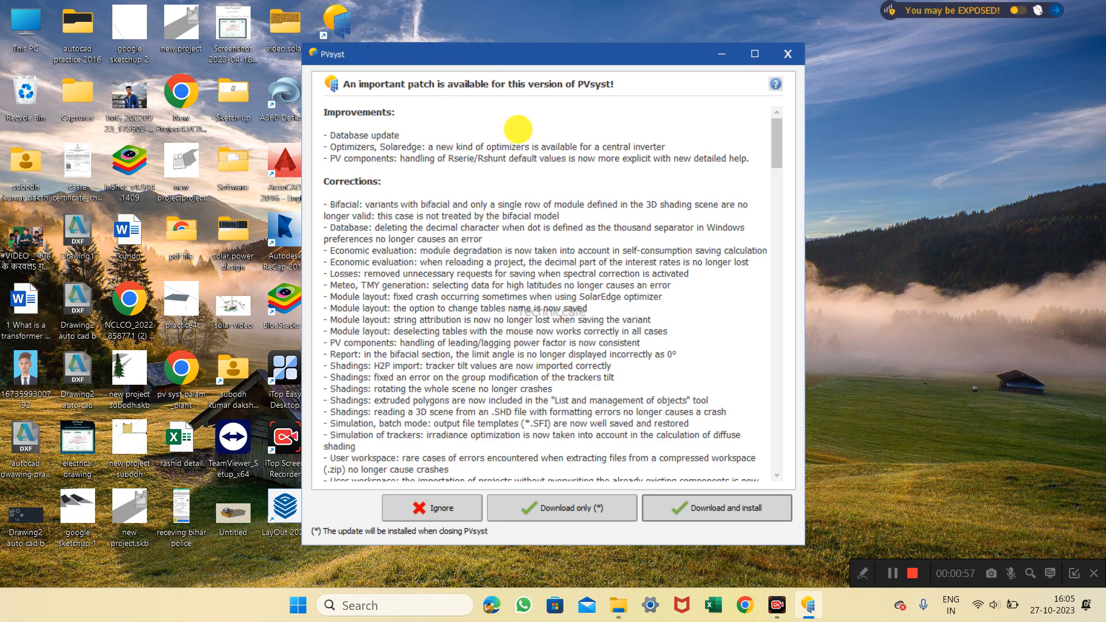
{"action": "left_click", "coordinate": [419, 508]}
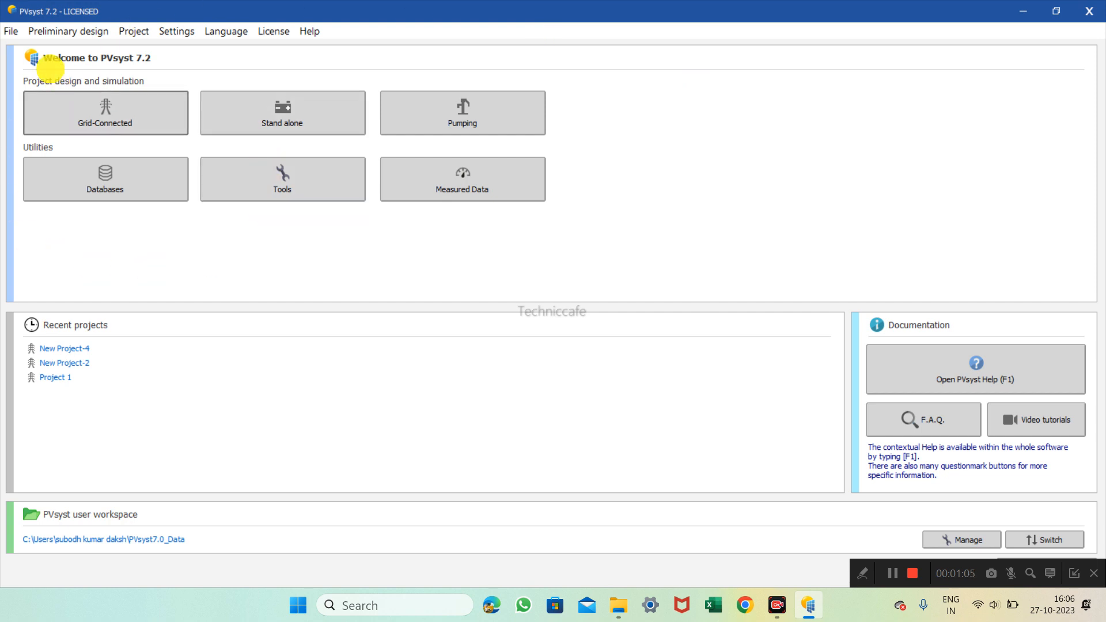
{"action": "left_click", "coordinate": [12, 30]}
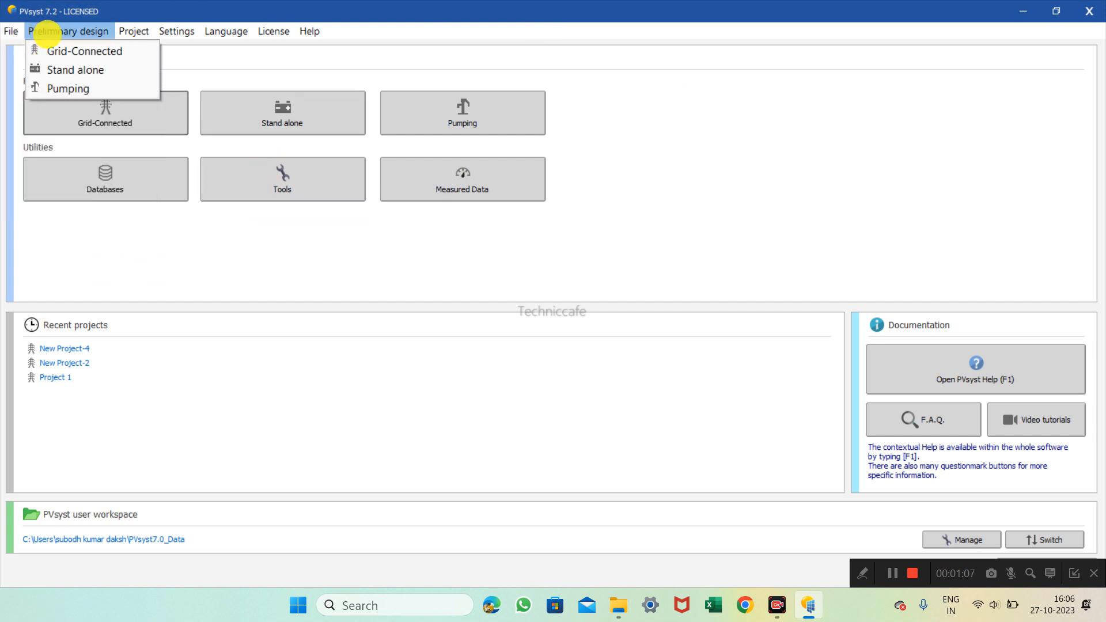
{"action": "left_click", "coordinate": [49, 31]}
{"action": "left_click", "coordinate": [145, 30]}
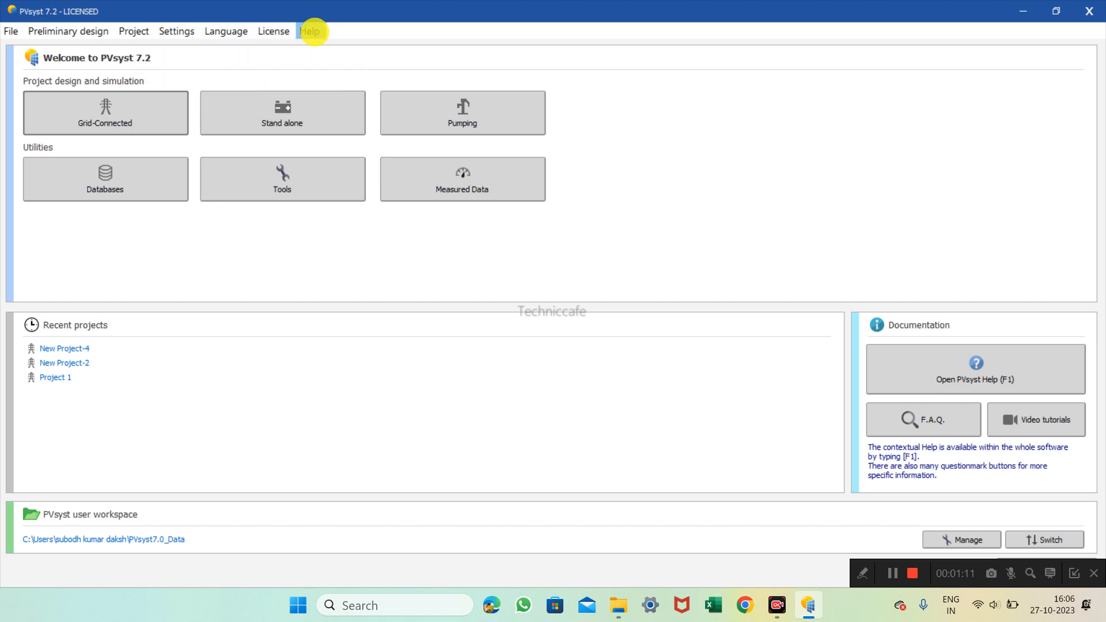
{"action": "left_click", "coordinate": [311, 31]}
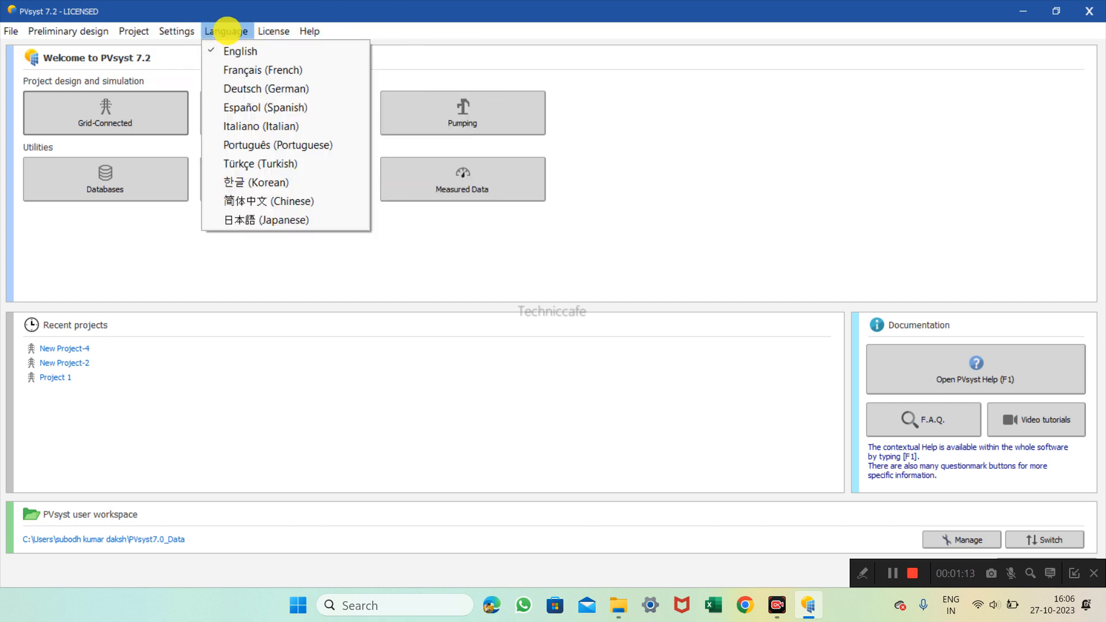
{"action": "left_click", "coordinate": [272, 31]}
{"action": "left_click", "coordinate": [42, 31]}
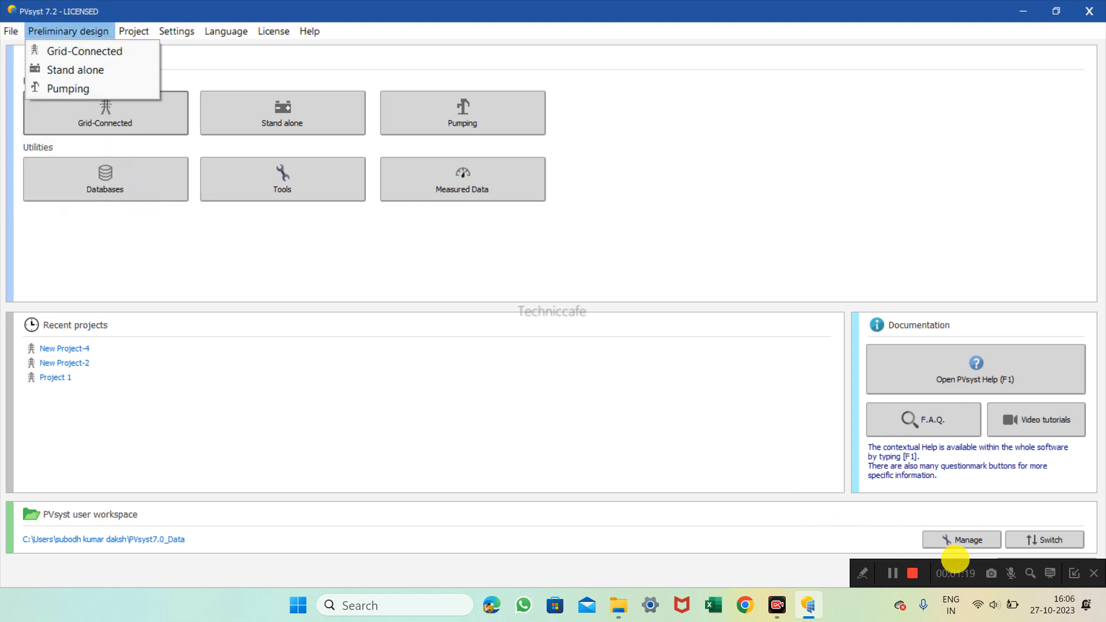
{"action": "left_click_drag", "start_coordinate": [963, 565], "coordinate": [960, 592]}
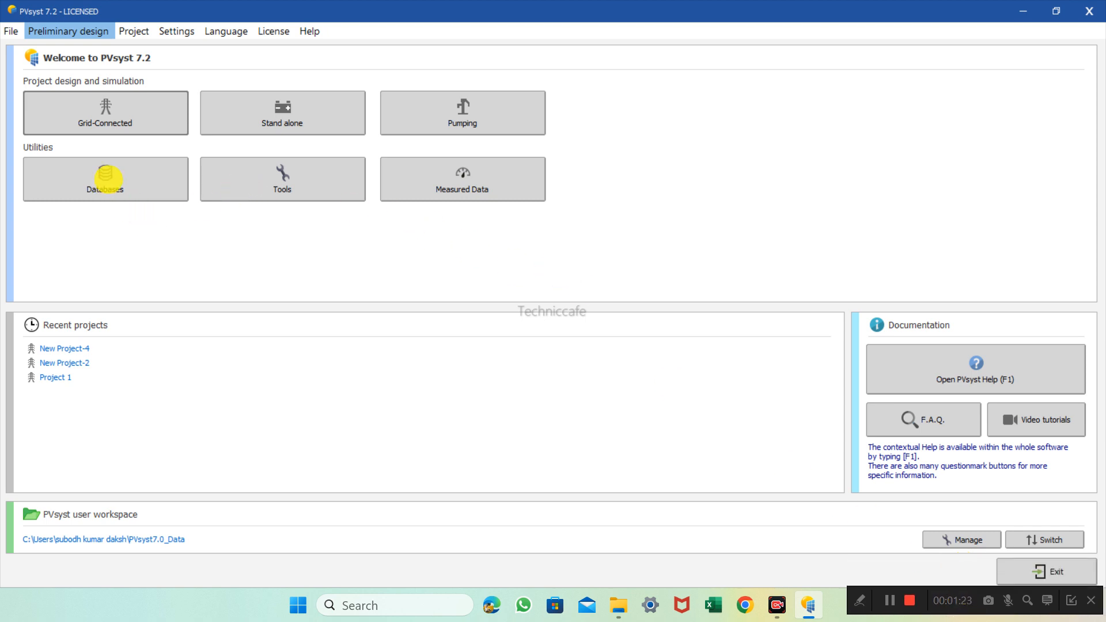
Open the geographical sites list from the meteo databases and browse the Asian sites
{"action": "left_click", "coordinate": [113, 176]}
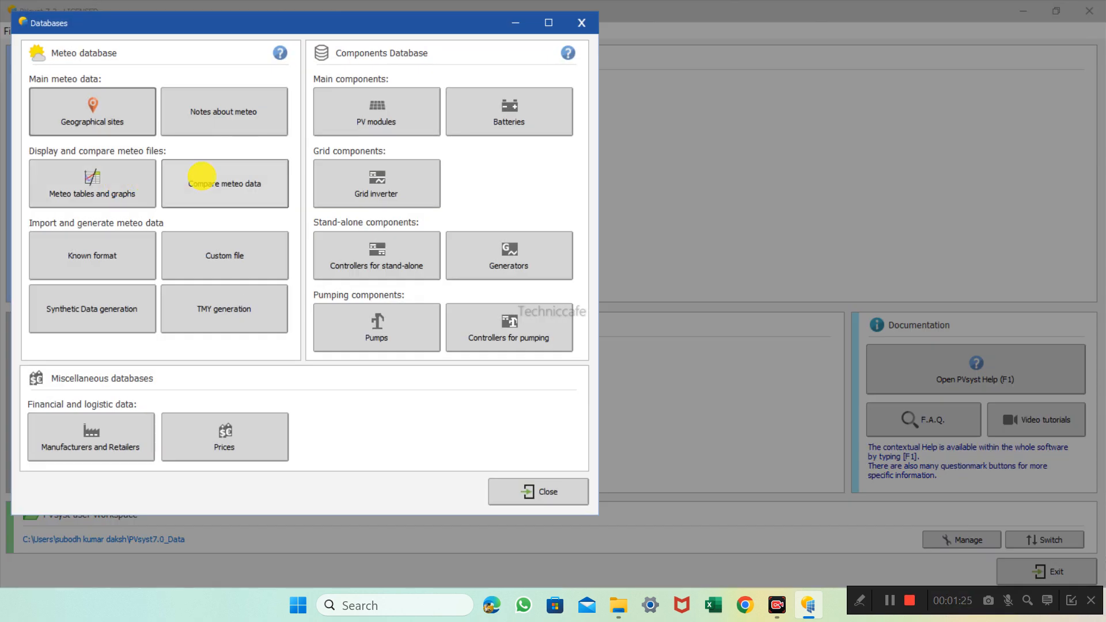
{"action": "left_click", "coordinate": [123, 118]}
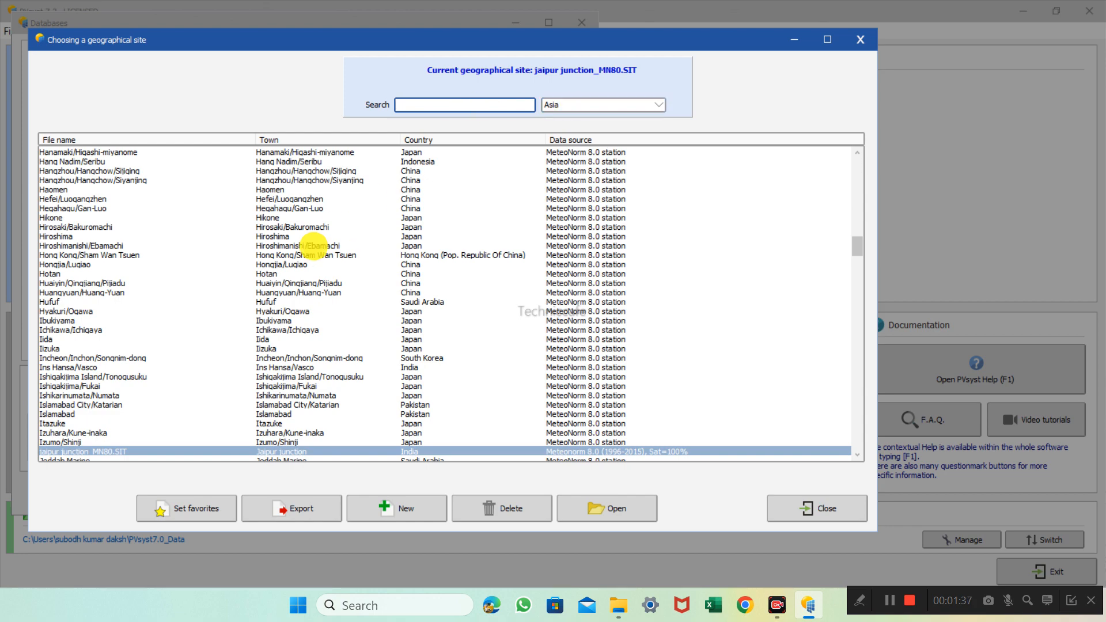
{"action": "scroll", "coordinate": [320, 231], "scroll_direction": "down", "scroll_amount": 10}
{"action": "scroll", "coordinate": [340, 202], "scroll_direction": "up", "scroll_amount": 10}
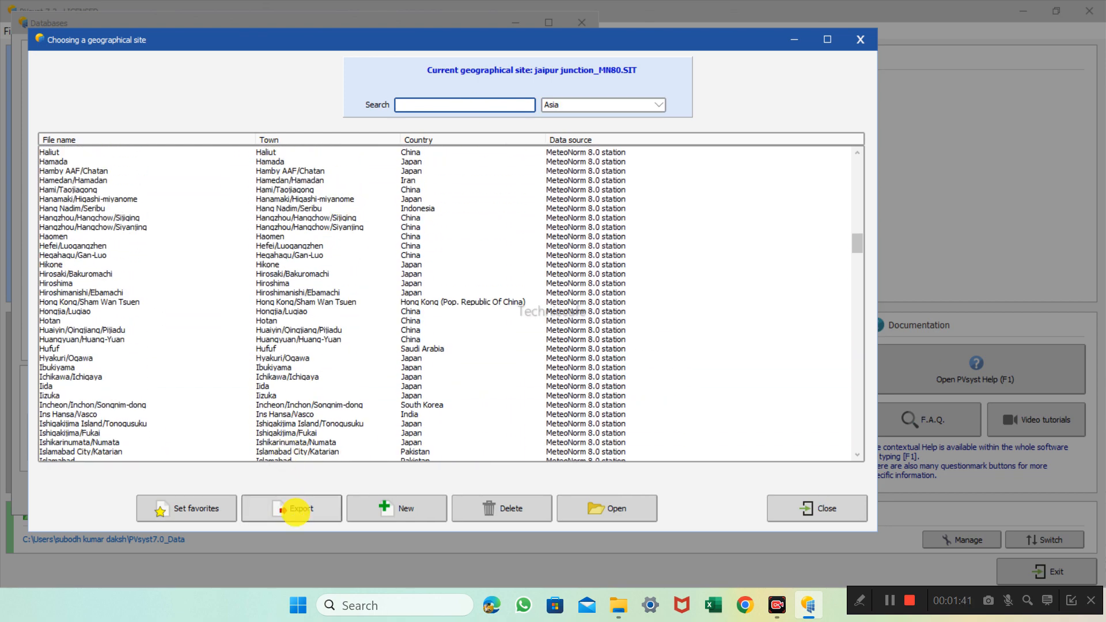
Export the Jaipur junction site's data to the clipboard and close the geographical sites list
{"action": "left_click", "coordinate": [295, 509]}
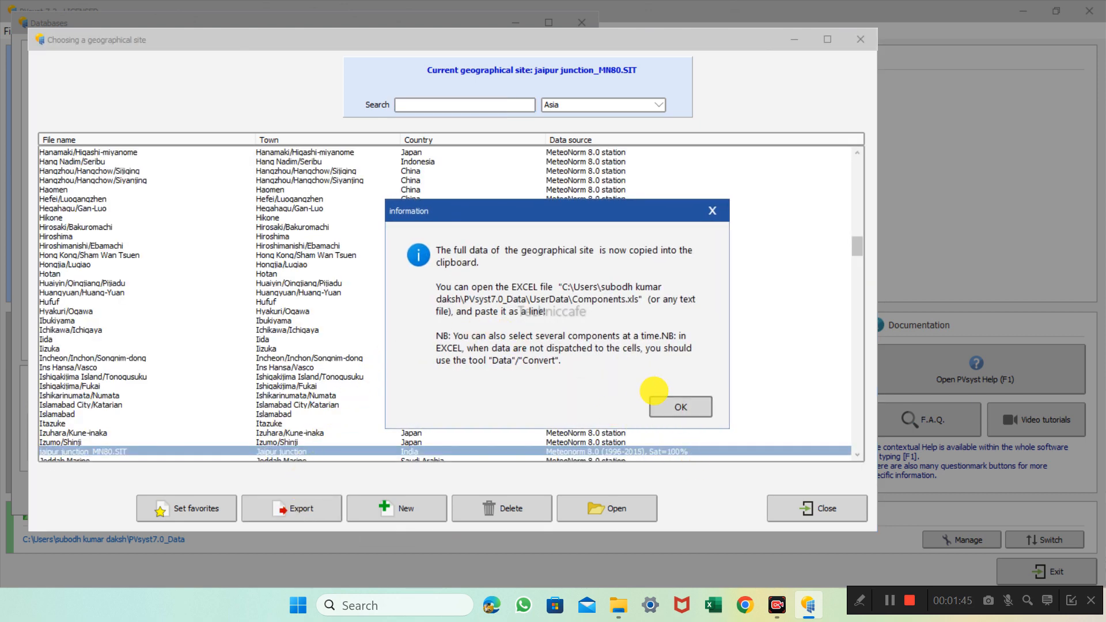
{"action": "left_click", "coordinate": [668, 405]}
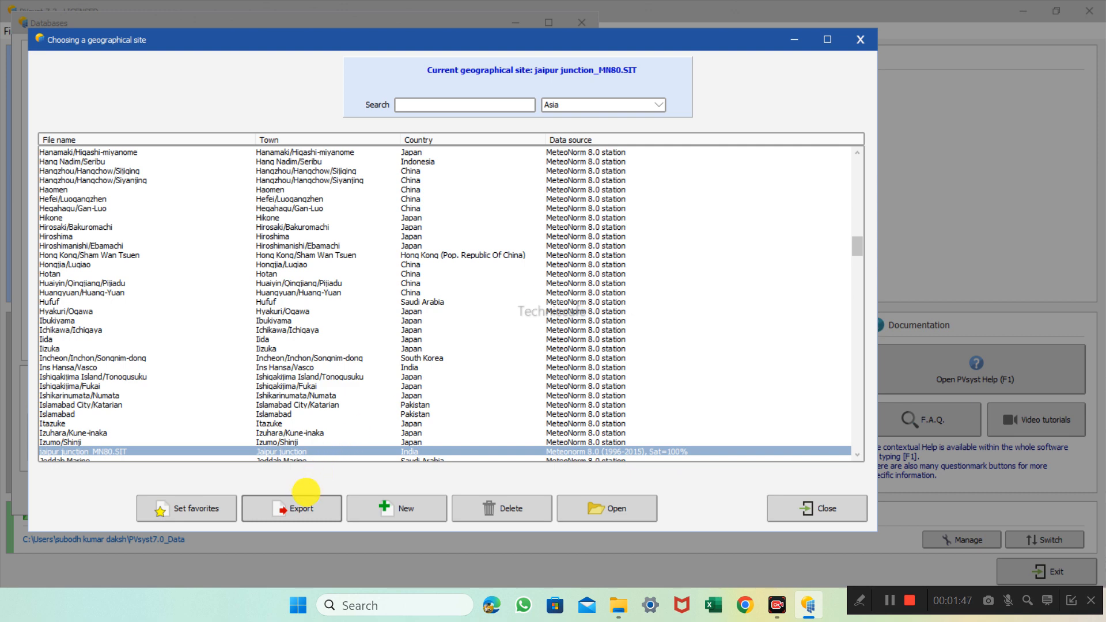
{"action": "left_click", "coordinate": [295, 507]}
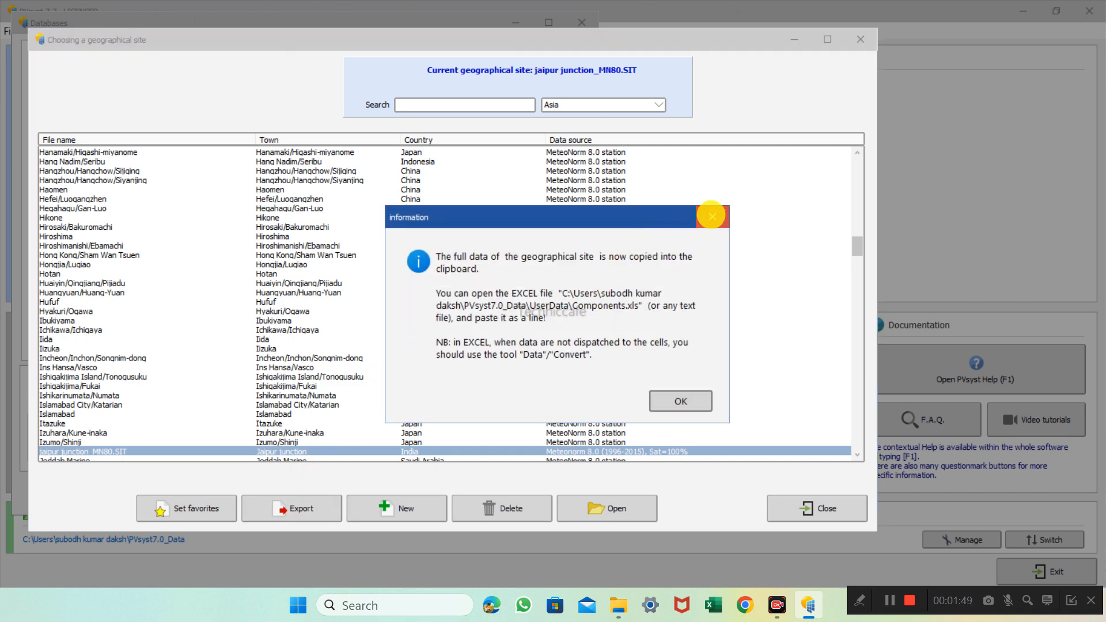
{"action": "left_click", "coordinate": [711, 215]}
{"action": "left_click", "coordinate": [816, 502]}
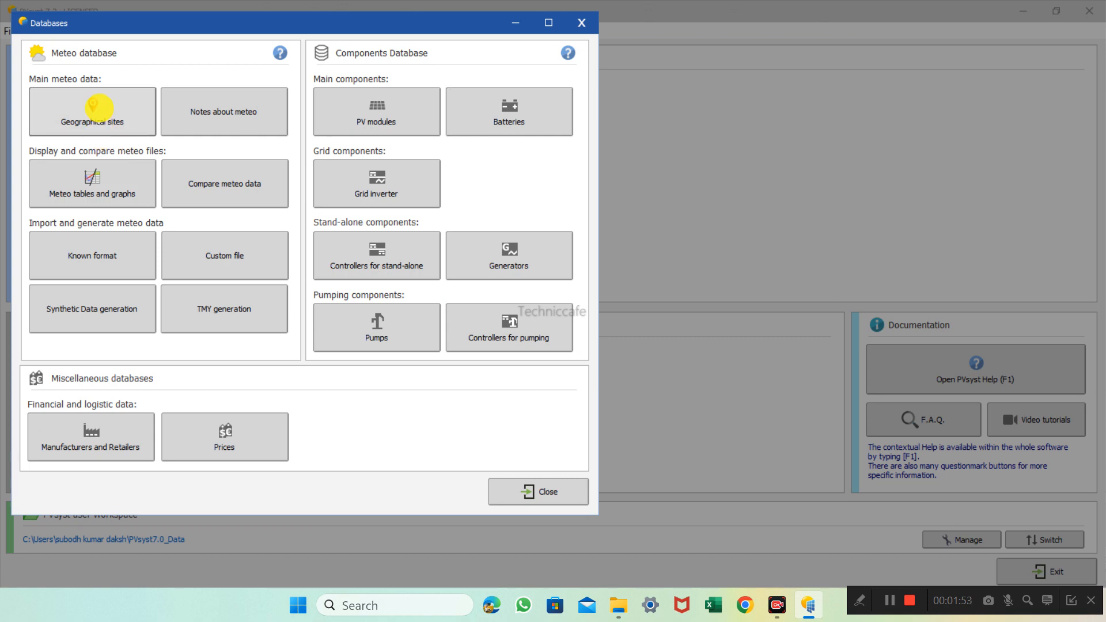
Start a new geographical site and try to find the locality "patna gandhi maidan" on its interactive map
{"action": "left_click", "coordinate": [92, 107]}
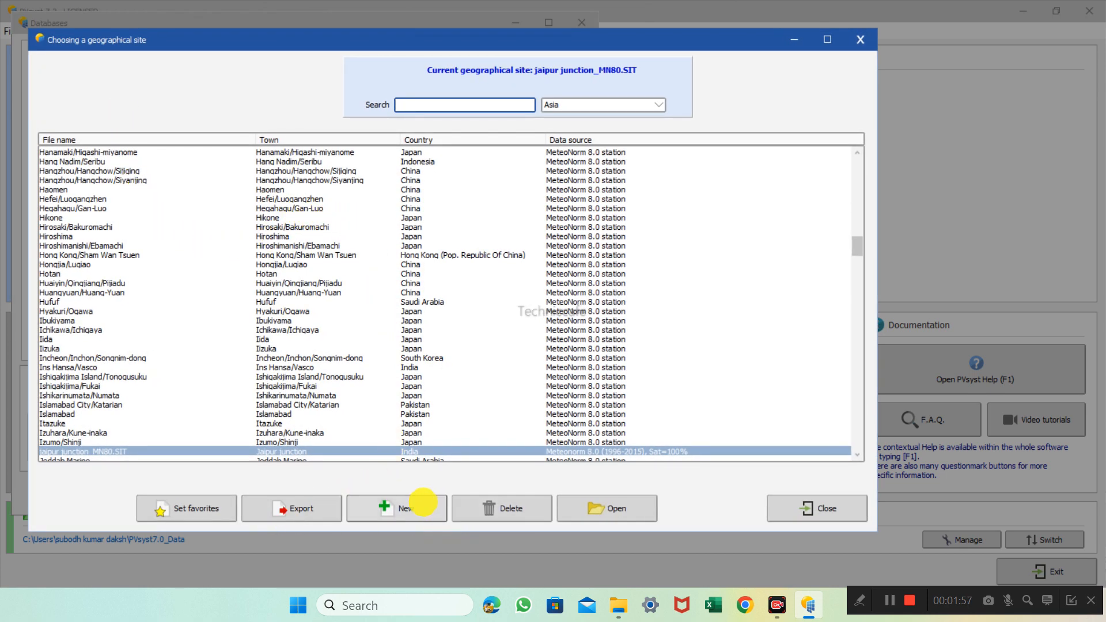
{"action": "left_click", "coordinate": [404, 507]}
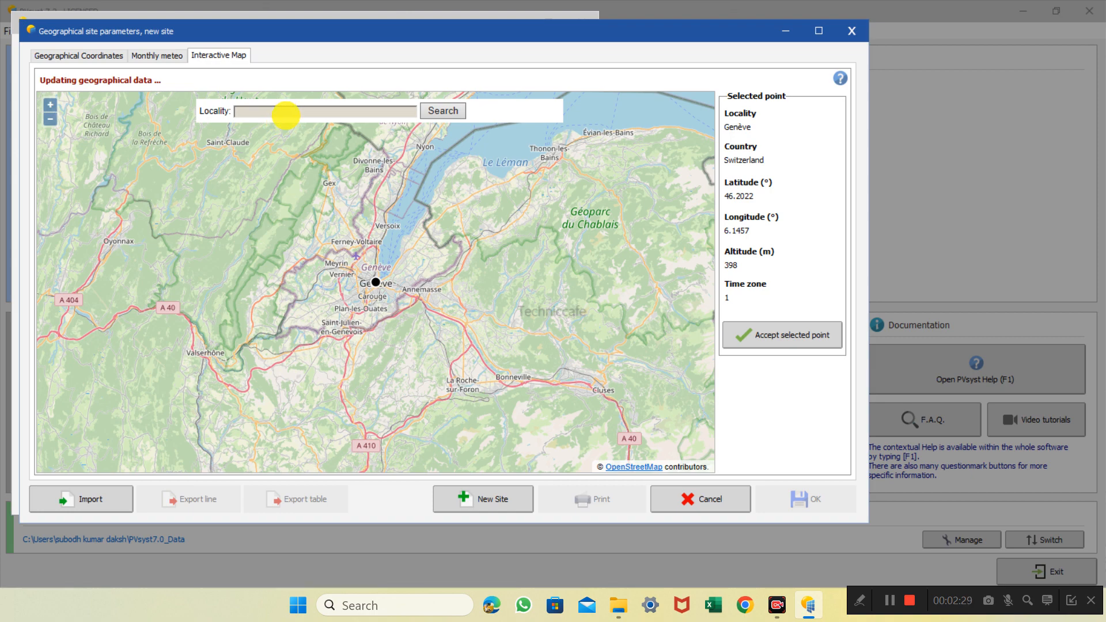
{"action": "type", "text": "pa"}
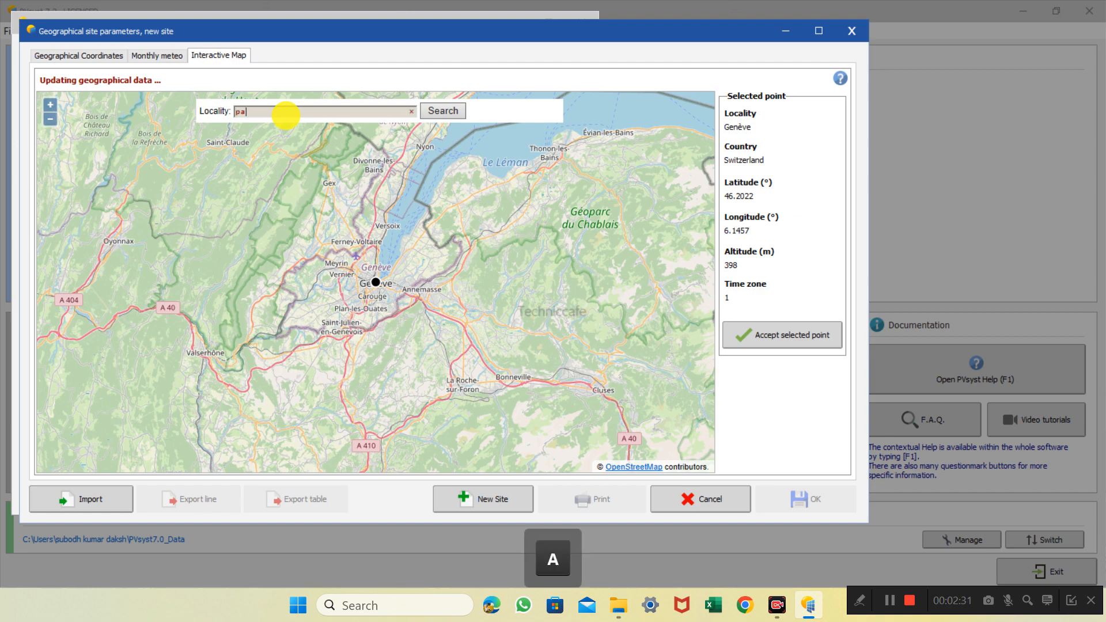
{"action": "type", "text": "tna ga"}
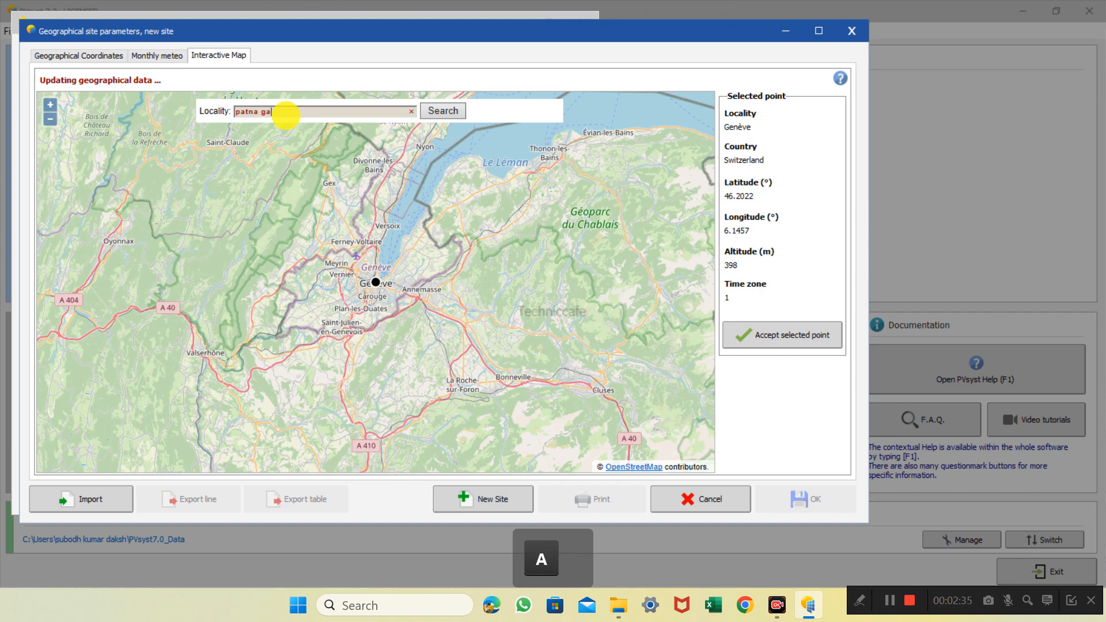
{"action": "type", "text": "ndhi maidan"}
{"action": "key", "text": "Return"}
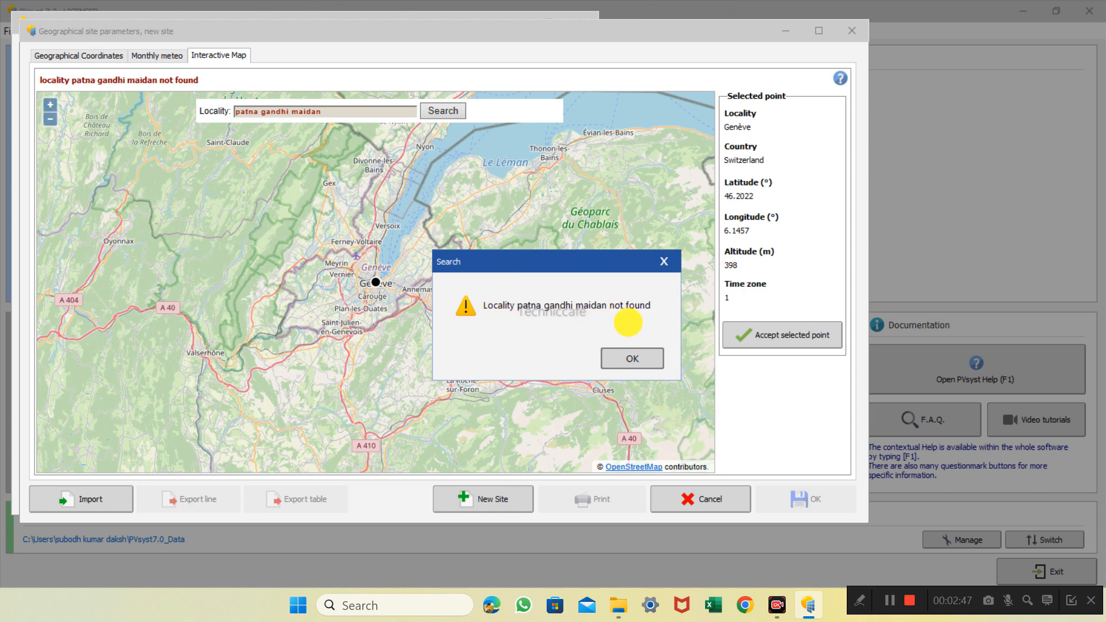
{"action": "left_click", "coordinate": [632, 359]}
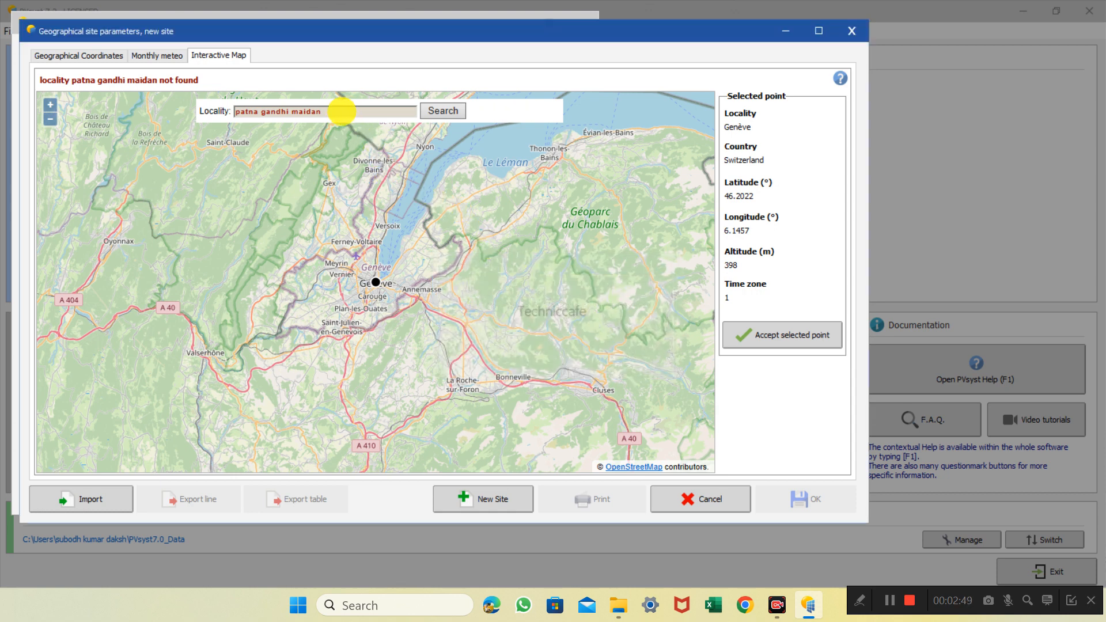
Shorten the locality to "patna" and search the interactive map for it
{"action": "left_click", "coordinate": [339, 114]}
{"action": "key", "text": "BackSpace"}
{"action": "key", "text": "BackSpace"}
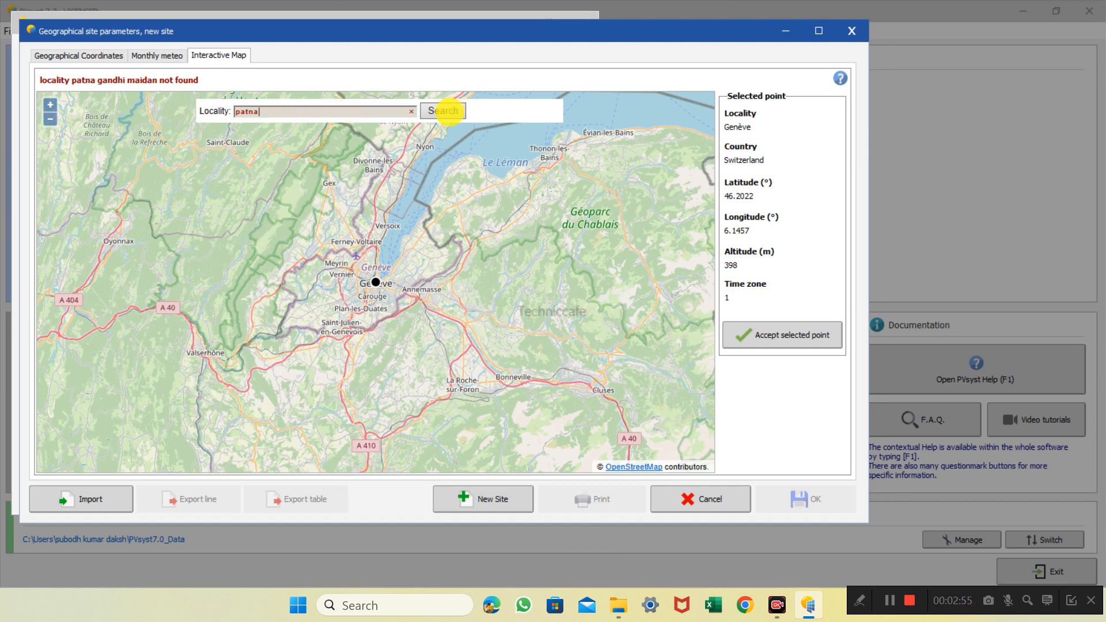
{"action": "left_click", "coordinate": [444, 111]}
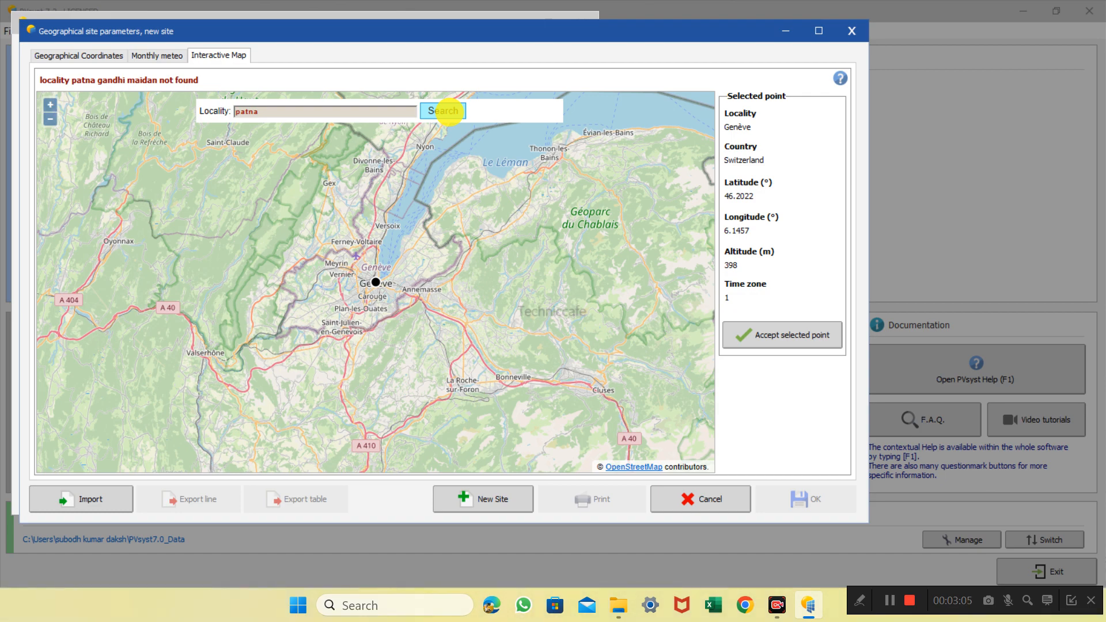
{"action": "left_click", "coordinate": [448, 111]}
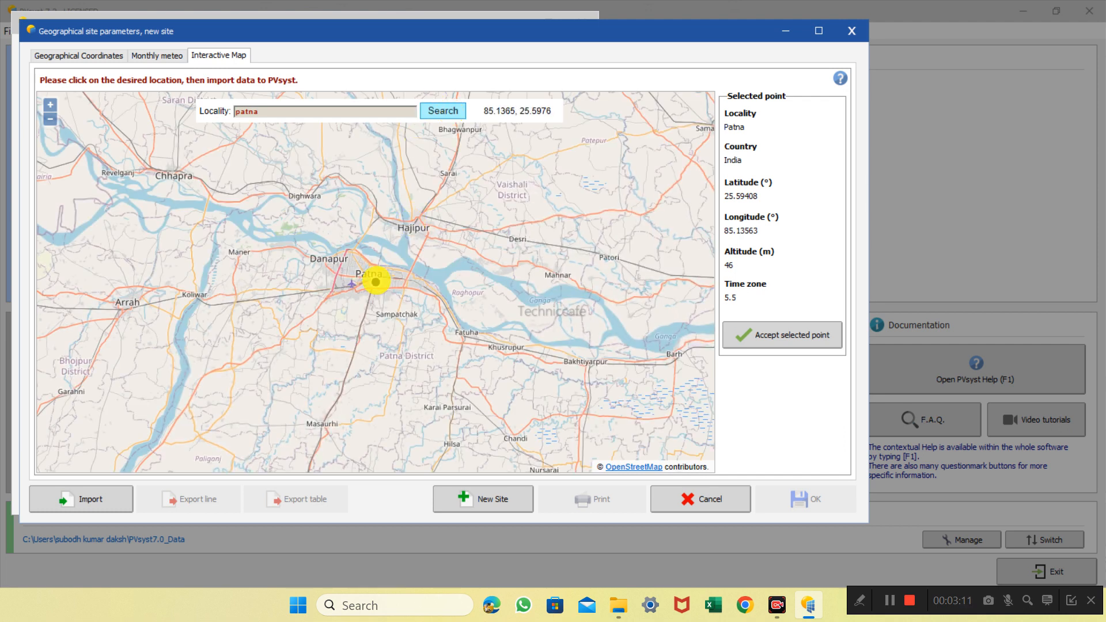
Mark the middle of Gandhi Maidan in Patna, at about 25.617° latitude and 85.145° longitude, on the interactive map and accept the point
{"action": "scroll", "coordinate": [375, 282], "scroll_direction": "up", "scroll_amount": 2}
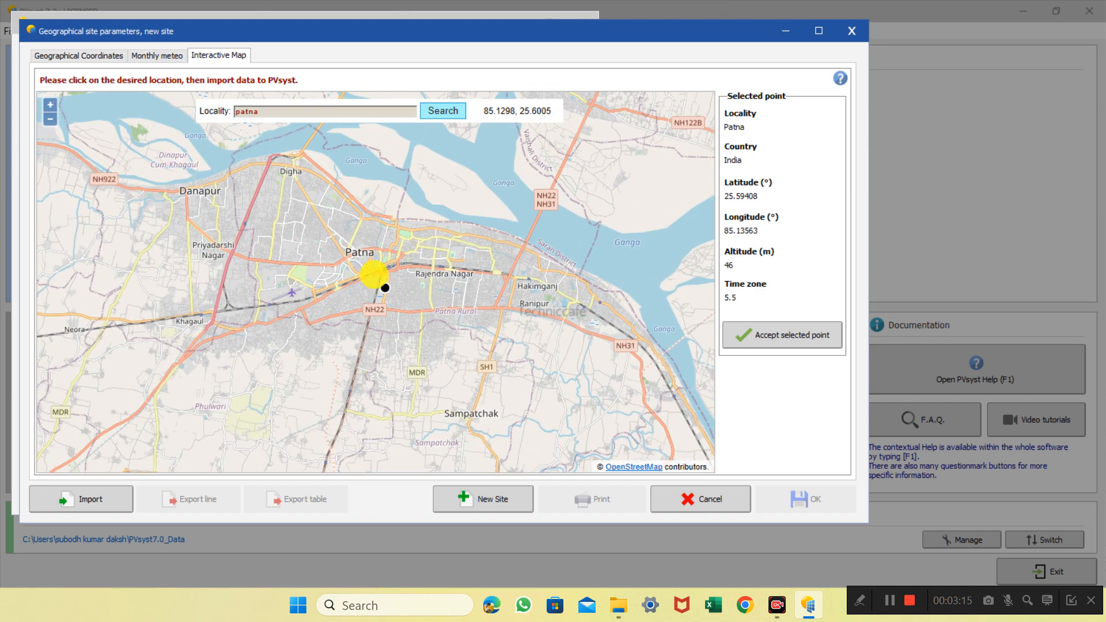
{"action": "scroll", "coordinate": [374, 274], "scroll_direction": "up", "scroll_amount": 1}
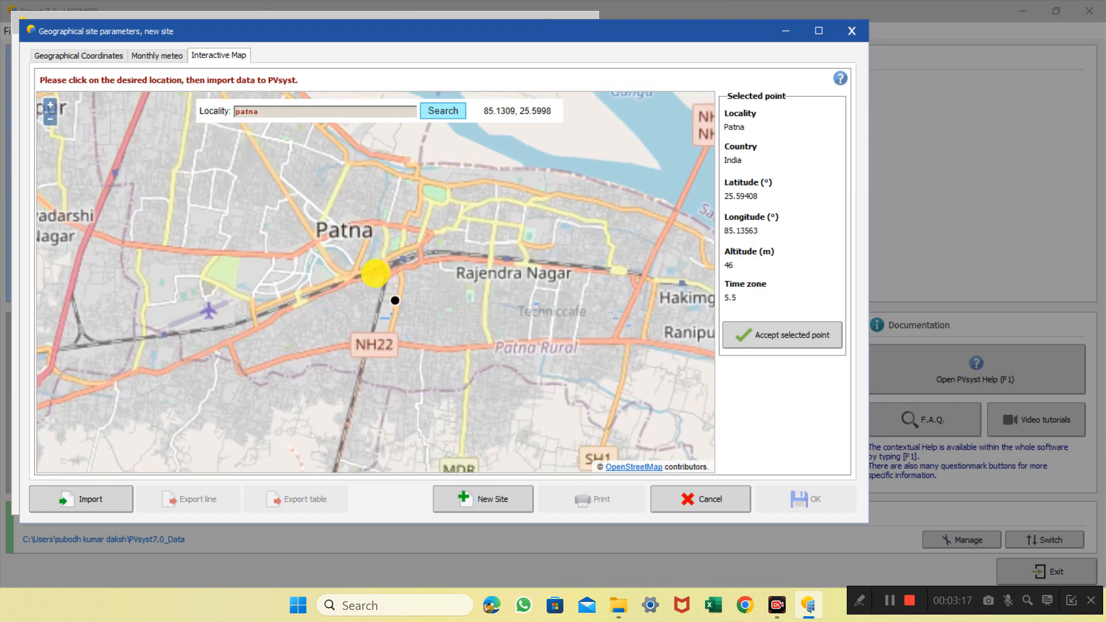
{"action": "scroll", "coordinate": [370, 271], "scroll_direction": "down", "scroll_amount": 1}
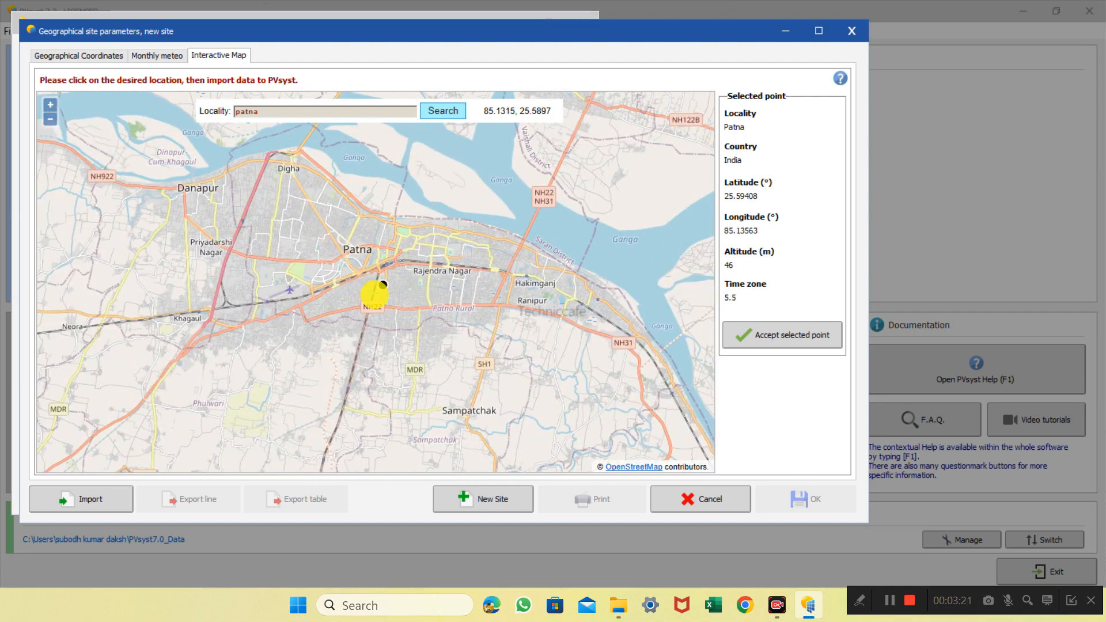
{"action": "scroll", "coordinate": [374, 294], "scroll_direction": "up", "scroll_amount": 3}
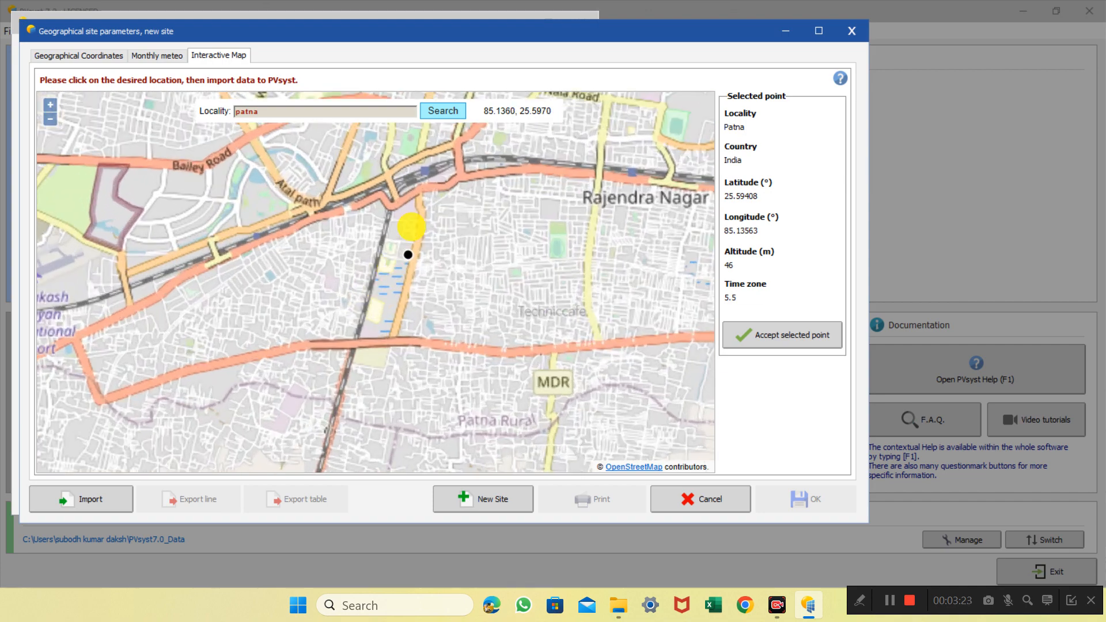
{"action": "left_click_drag", "start_coordinate": [413, 207], "coordinate": [358, 338]}
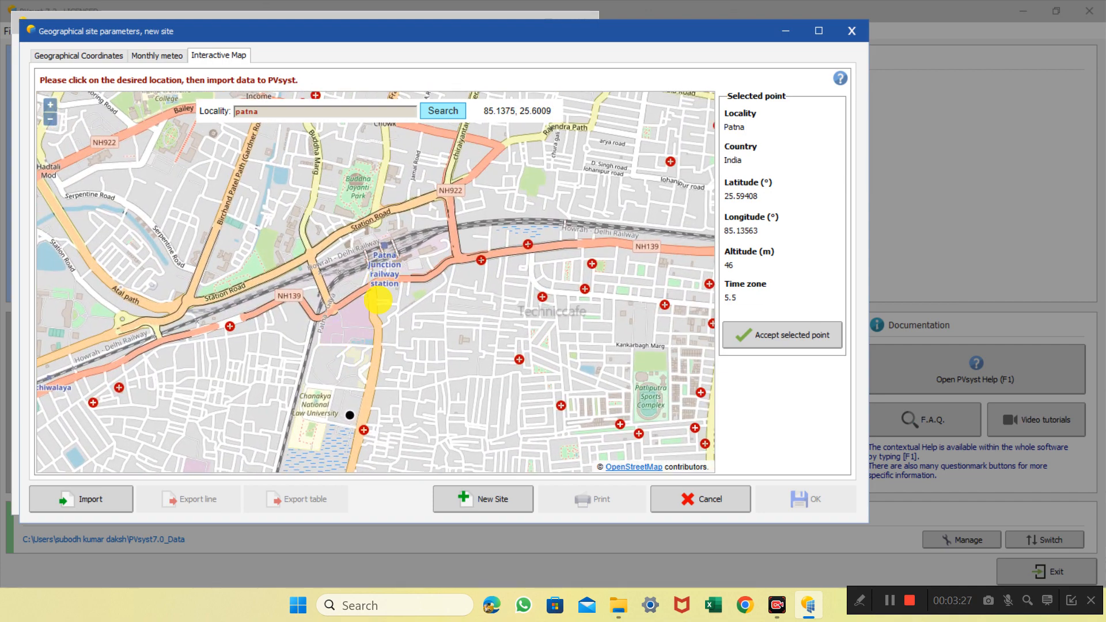
{"action": "left_click_drag", "start_coordinate": [378, 301], "coordinate": [358, 348]}
{"action": "scroll", "coordinate": [343, 258], "scroll_direction": "up", "scroll_amount": 1}
{"action": "scroll", "coordinate": [342, 257], "scroll_direction": "down", "scroll_amount": 1}
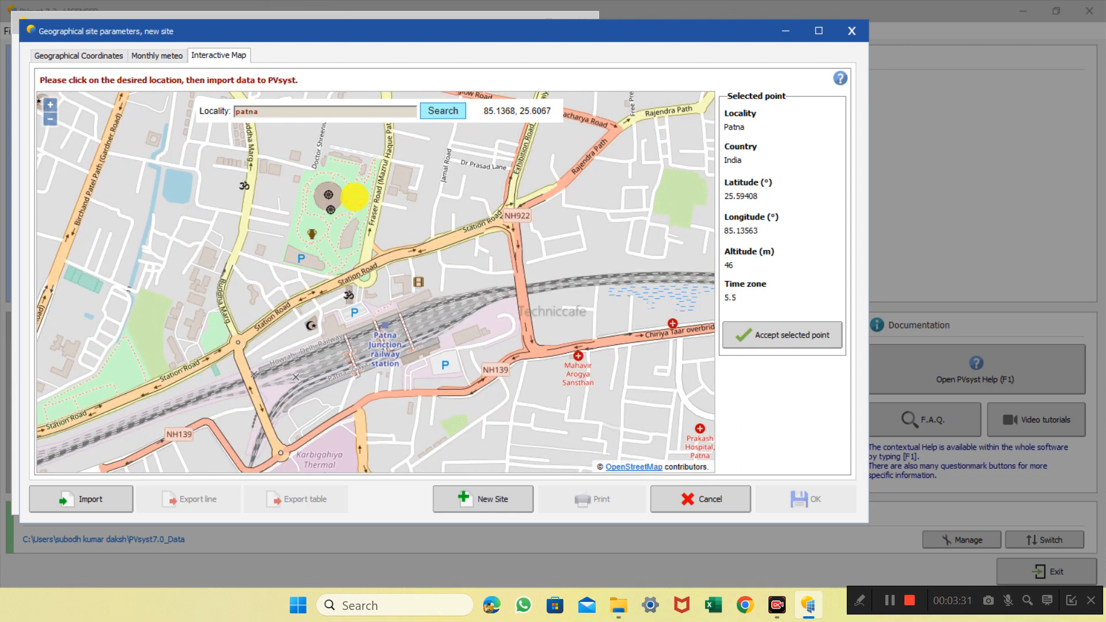
{"action": "scroll", "coordinate": [305, 243], "scroll_direction": "down", "scroll_amount": 1}
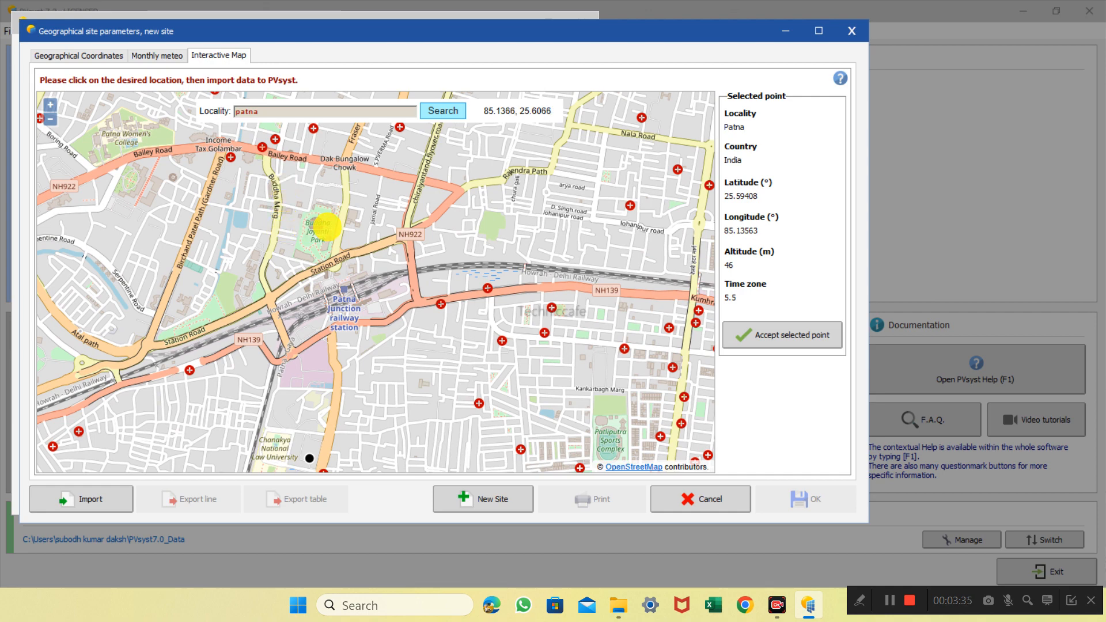
{"action": "left_click_drag", "start_coordinate": [371, 210], "coordinate": [310, 282]}
{"action": "left_click_drag", "start_coordinate": [293, 245], "coordinate": [276, 304]}
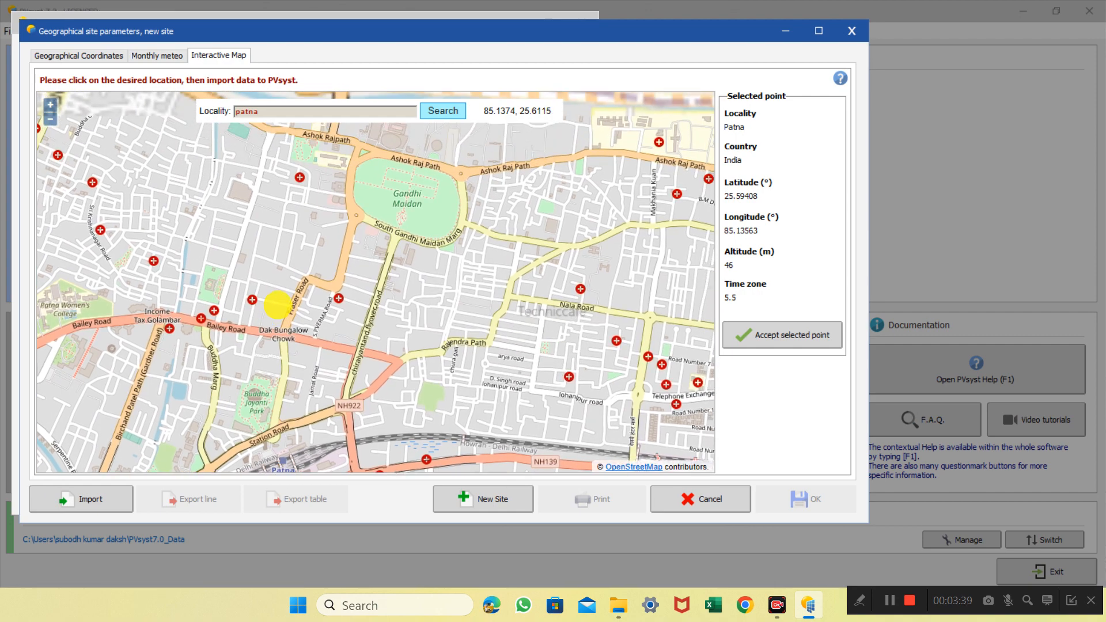
{"action": "left_click_drag", "start_coordinate": [353, 239], "coordinate": [310, 295]}
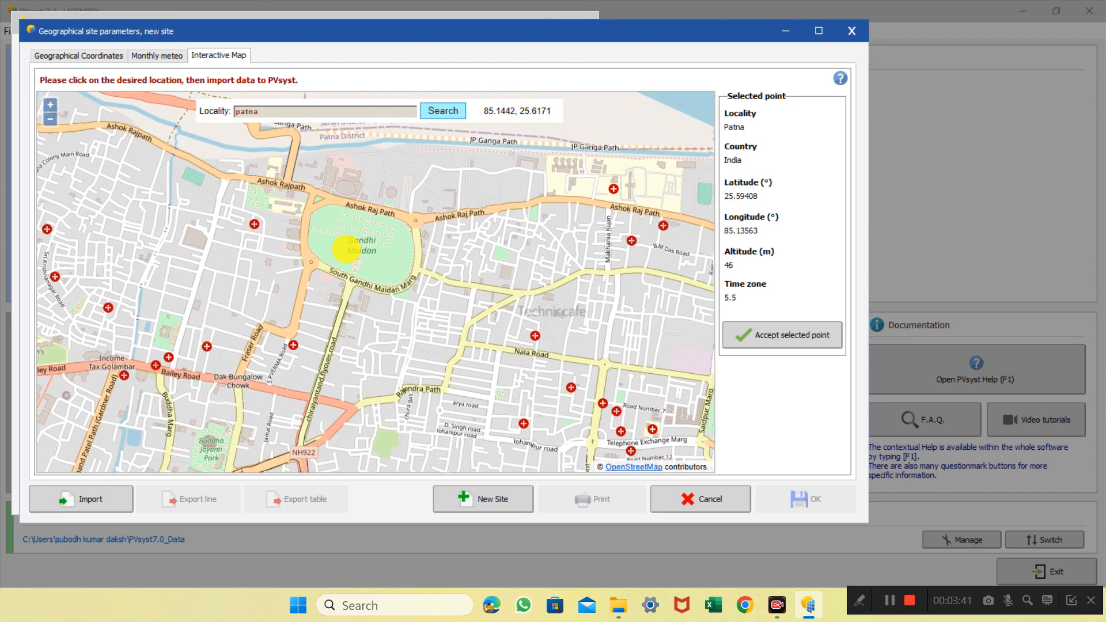
{"action": "scroll", "coordinate": [357, 247], "scroll_direction": "up", "scroll_amount": 1}
{"action": "left_click_drag", "start_coordinate": [357, 240], "coordinate": [343, 263]}
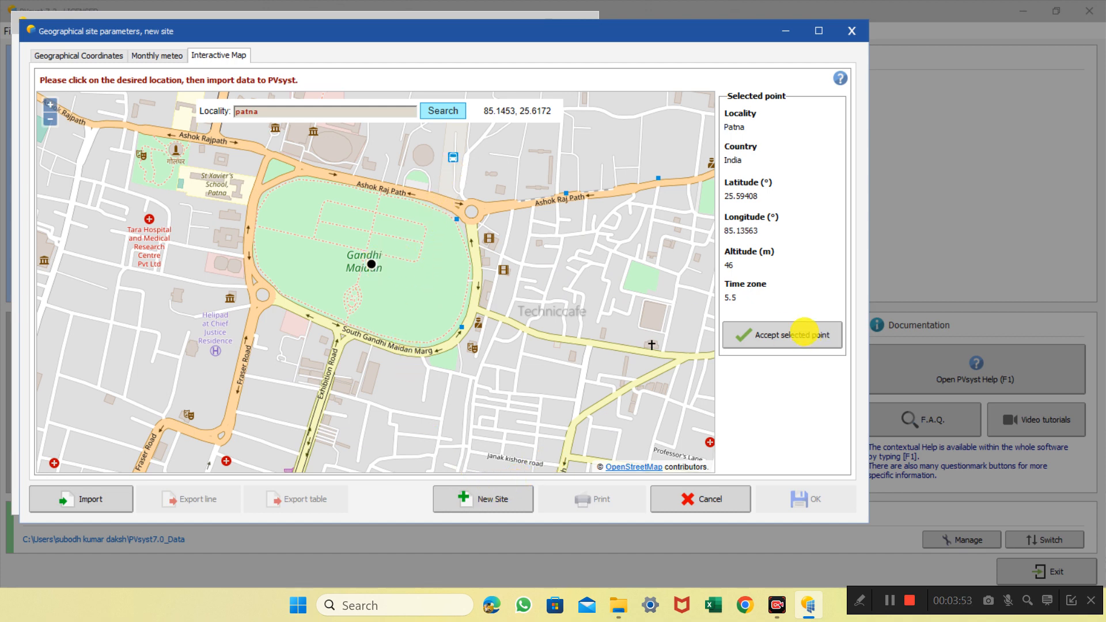
{"action": "left_click", "coordinate": [755, 334]}
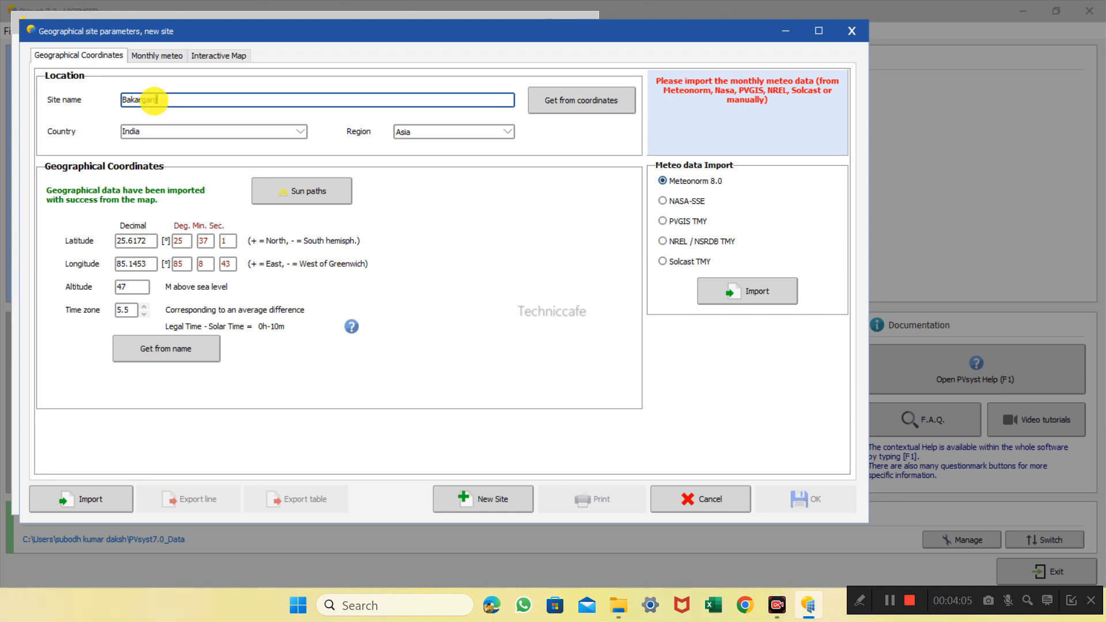
Rename the new geographical site as "patna gandhi maidan"
{"action": "left_click_drag", "start_coordinate": [122, 100], "coordinate": [163, 101]}
{"action": "left_click", "coordinate": [167, 100]}
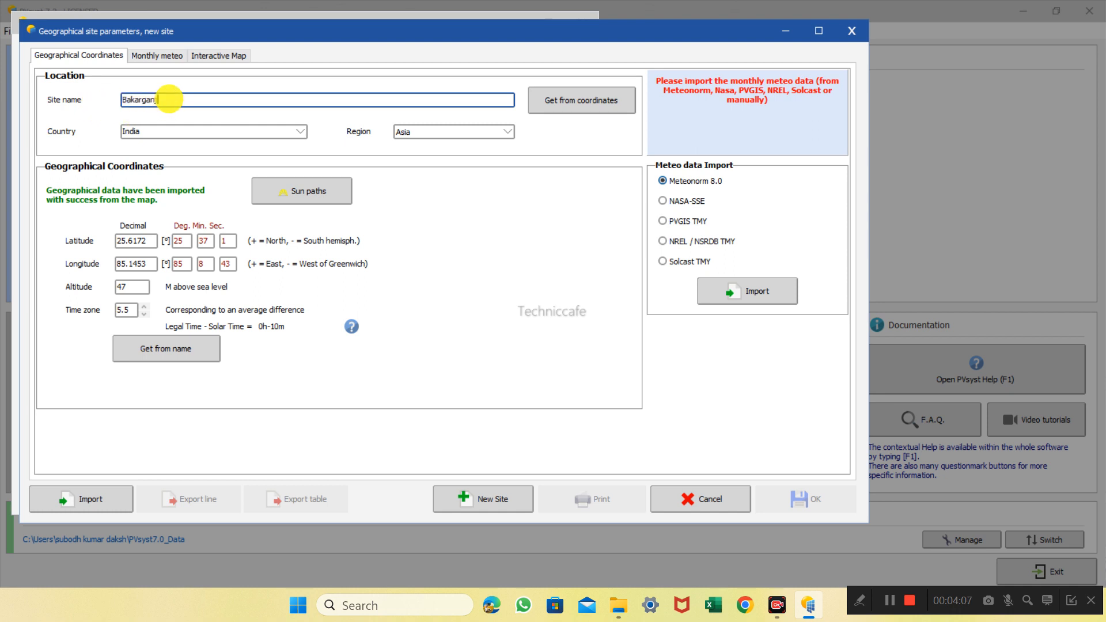
{"action": "key", "text": "BackSpace"}
{"action": "key", "text": "BackSpace"}
{"action": "key", "text": "BackSpace"}
{"action": "key", "text": "BackSpace"}
{"action": "key", "text": "BackSpace"}
{"action": "key", "text": "BackSpace"}
{"action": "key", "text": "BackSpace"}
{"action": "key", "text": "BackSpace"}
{"action": "key", "text": "BackSpace"}
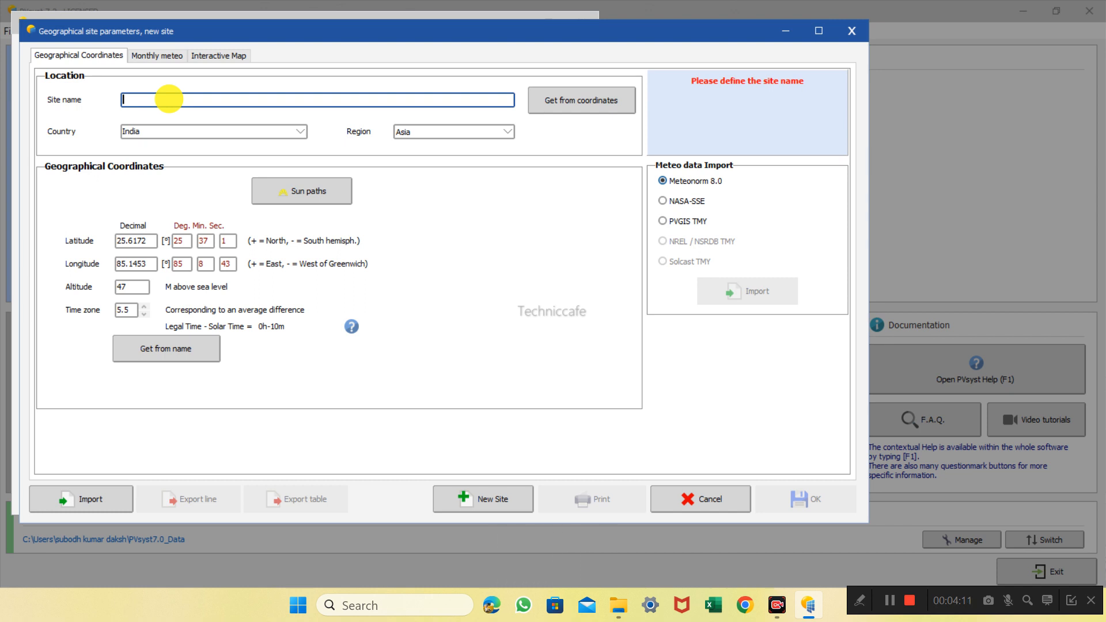
{"action": "type", "text": "patna"}
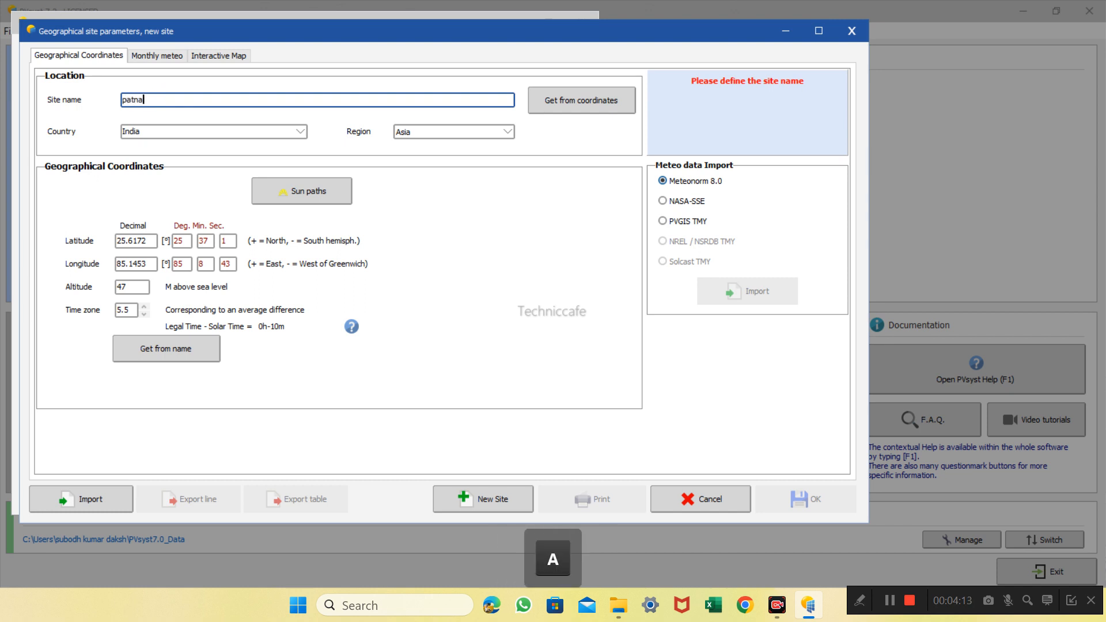
{"action": "type", "text": " gand"}
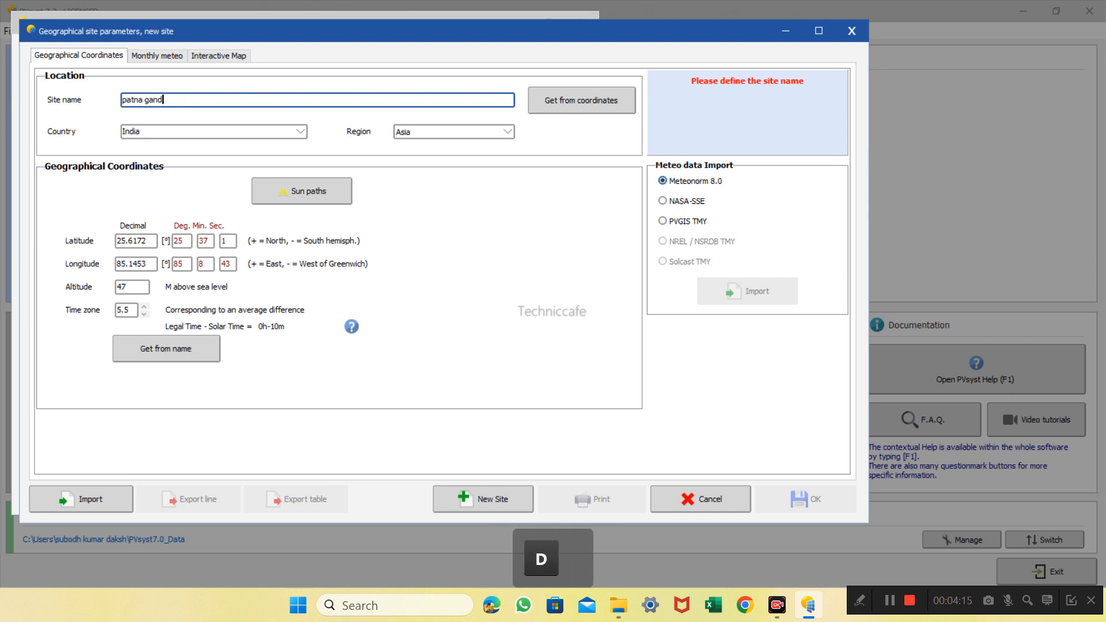
{"action": "type", "text": "hi maidan"}
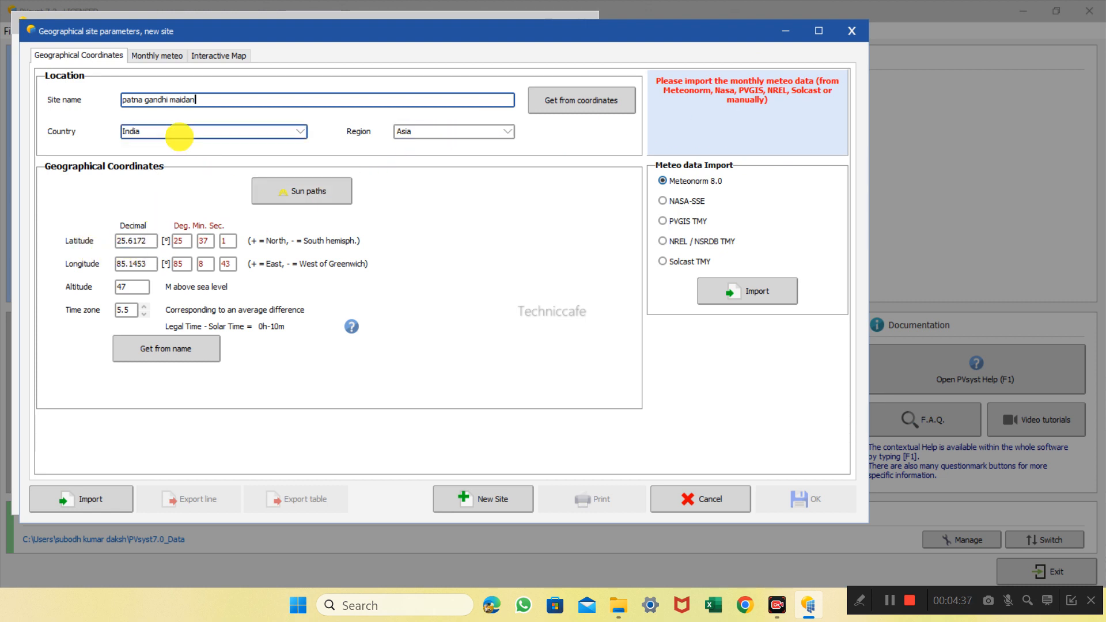
Try NASA-SSE as the meteo data import source and switch back to Meteonorm 8.0
{"action": "double_click", "coordinate": [138, 265]}
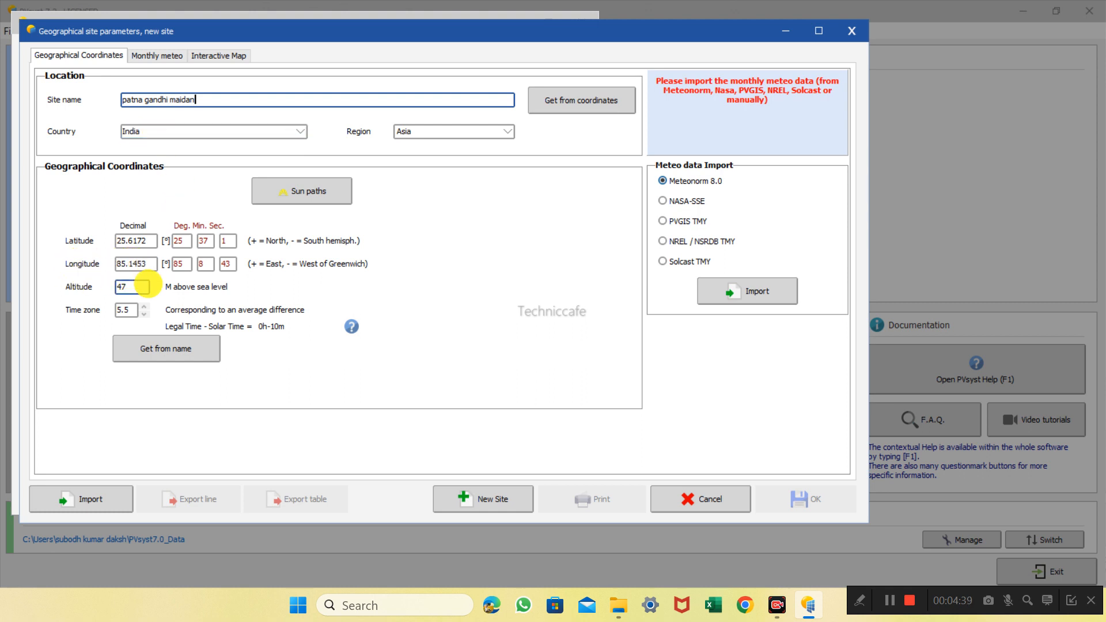
{"action": "double_click", "coordinate": [119, 289]}
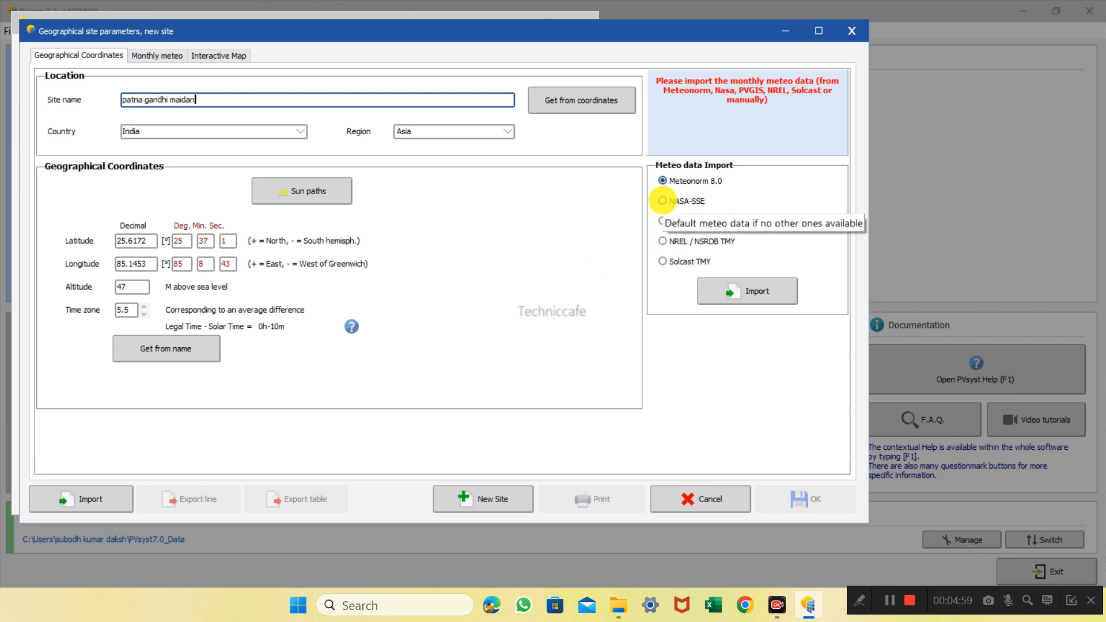
{"action": "left_click", "coordinate": [662, 200]}
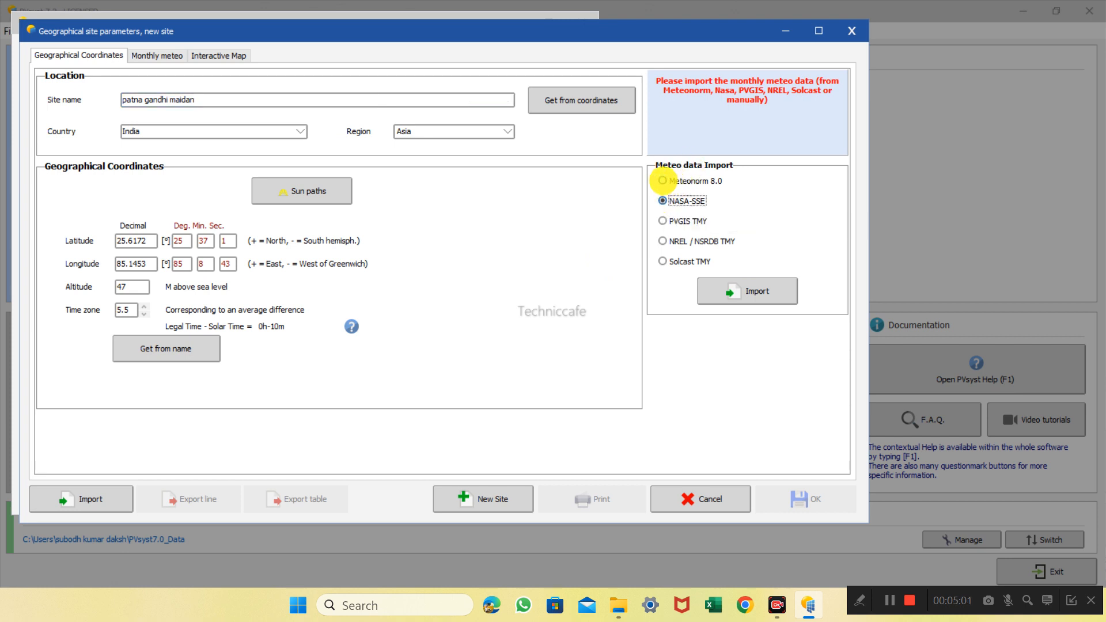
{"action": "left_click", "coordinate": [663, 180]}
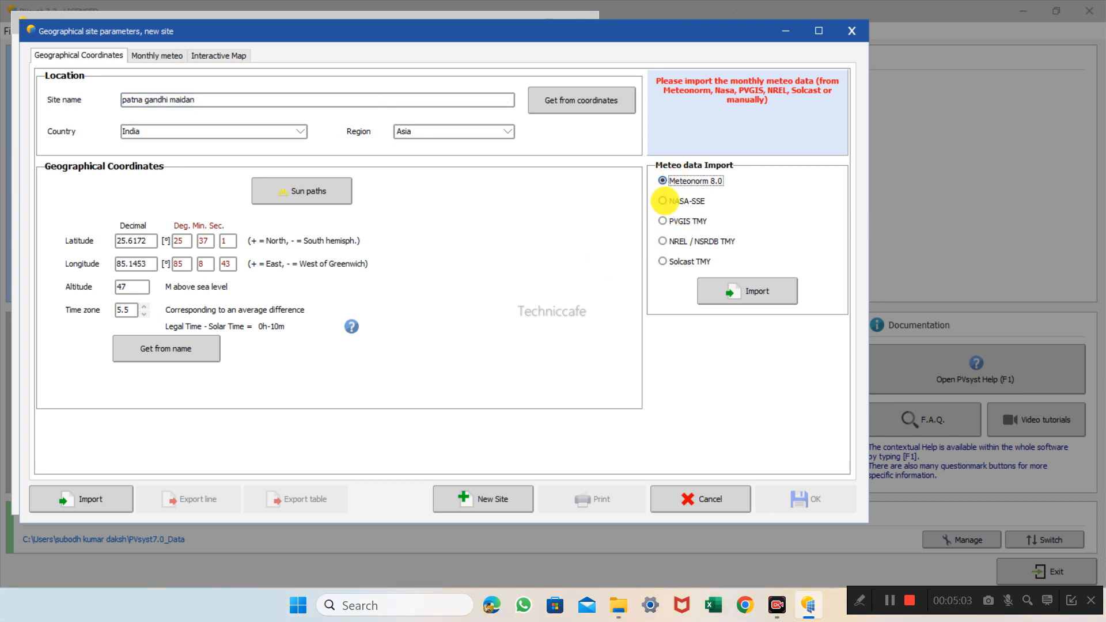
{"action": "left_click", "coordinate": [662, 199]}
{"action": "left_click", "coordinate": [663, 181]}
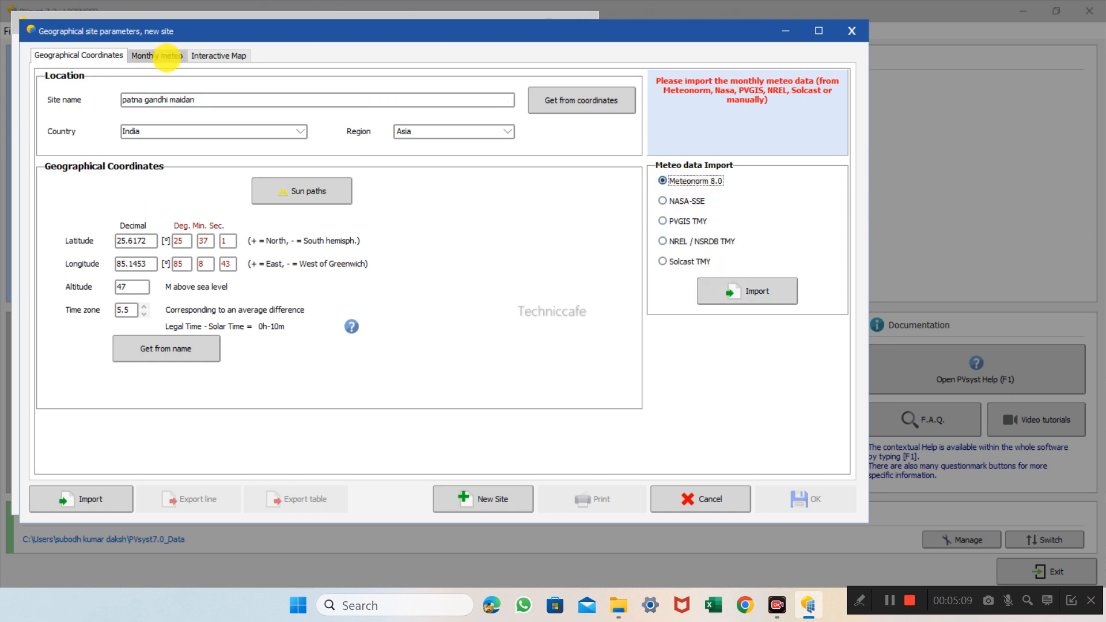
Open the monthly meteo table, try MJ/m²/day as the irradiation unit and return to kWh/m²/mth
{"action": "left_click", "coordinate": [166, 56]}
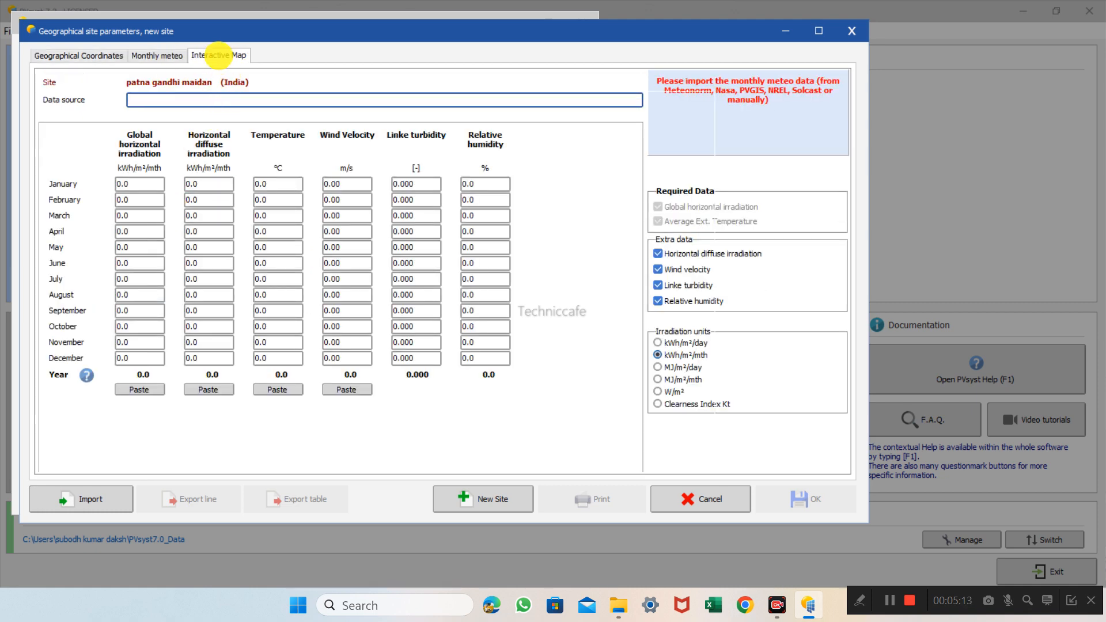
{"action": "left_click", "coordinate": [218, 55]}
{"action": "left_click", "coordinate": [145, 56]}
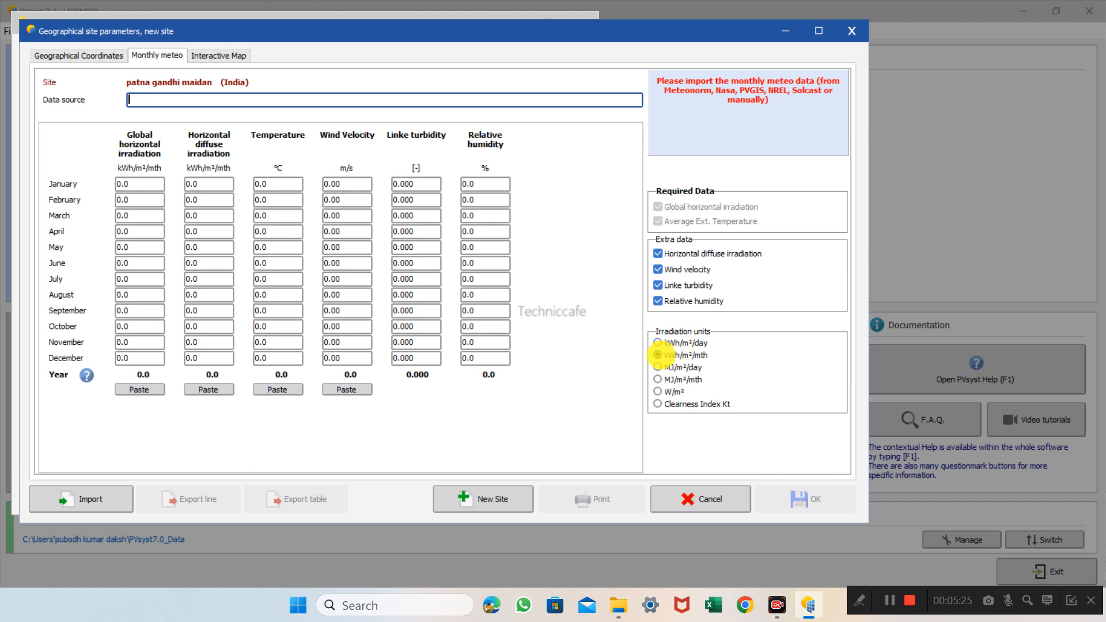
{"action": "left_click", "coordinate": [657, 367]}
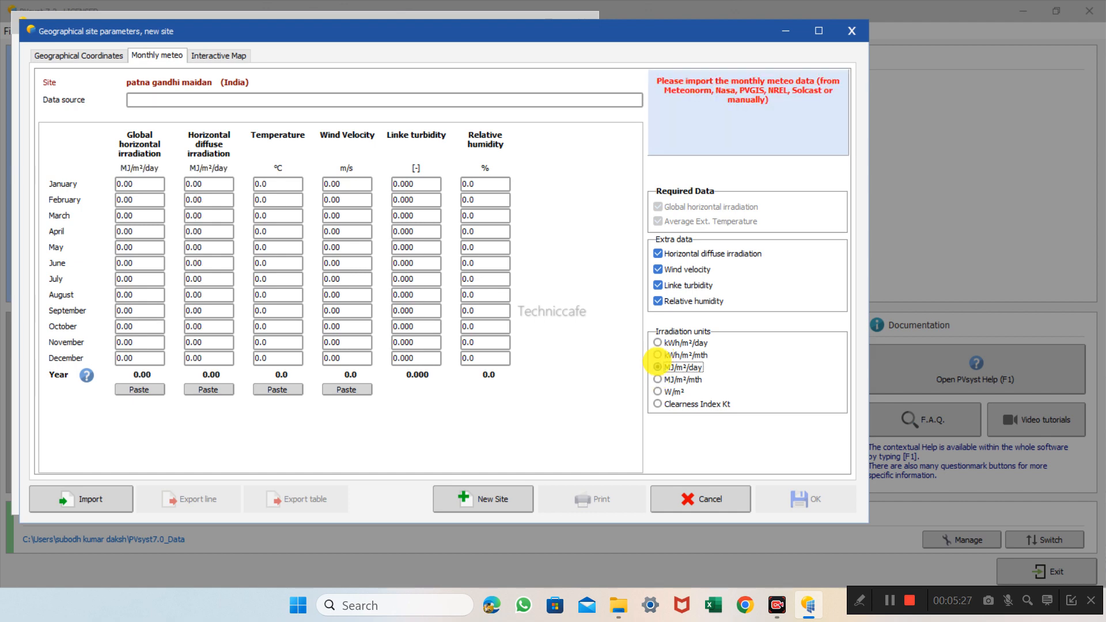
{"action": "left_click", "coordinate": [657, 379]}
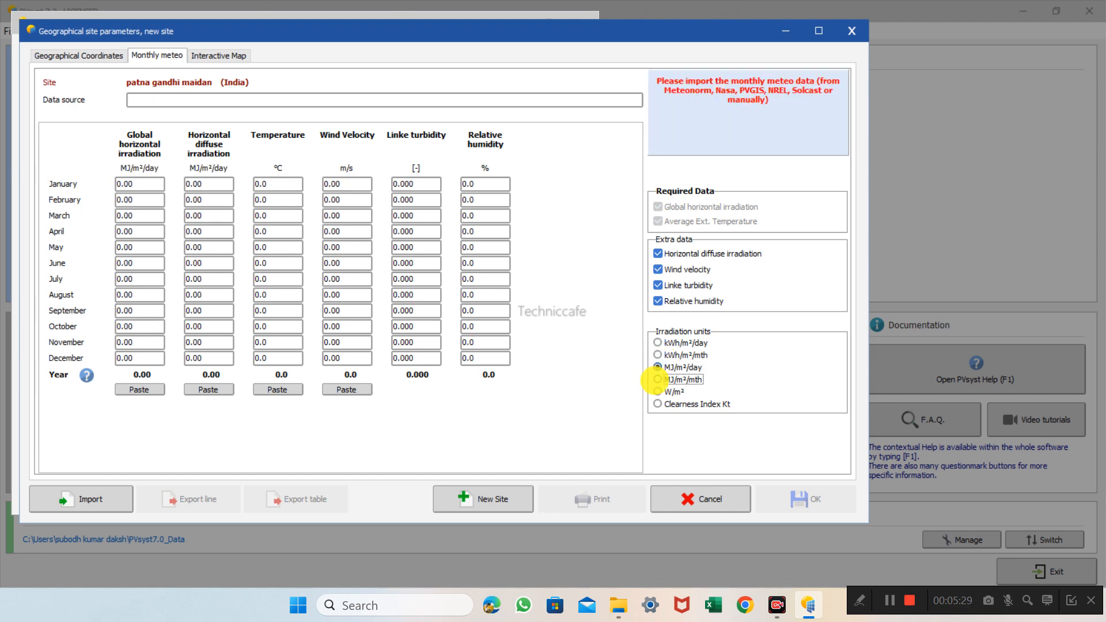
{"action": "left_click", "coordinate": [657, 367]}
{"action": "left_click", "coordinate": [657, 355]}
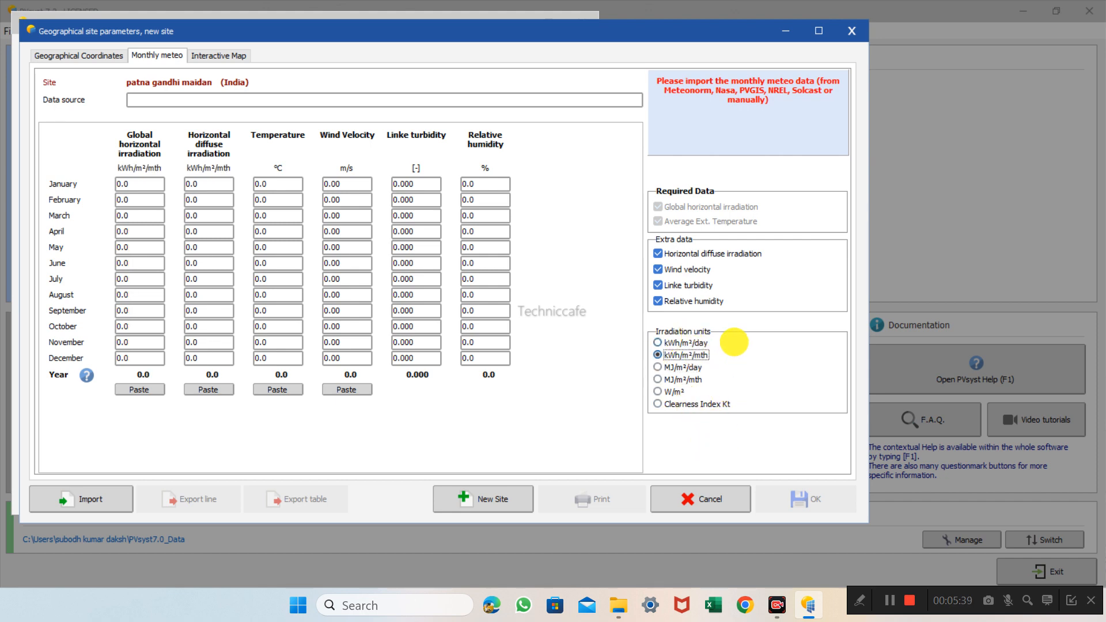
{"action": "left_click", "coordinate": [110, 56]}
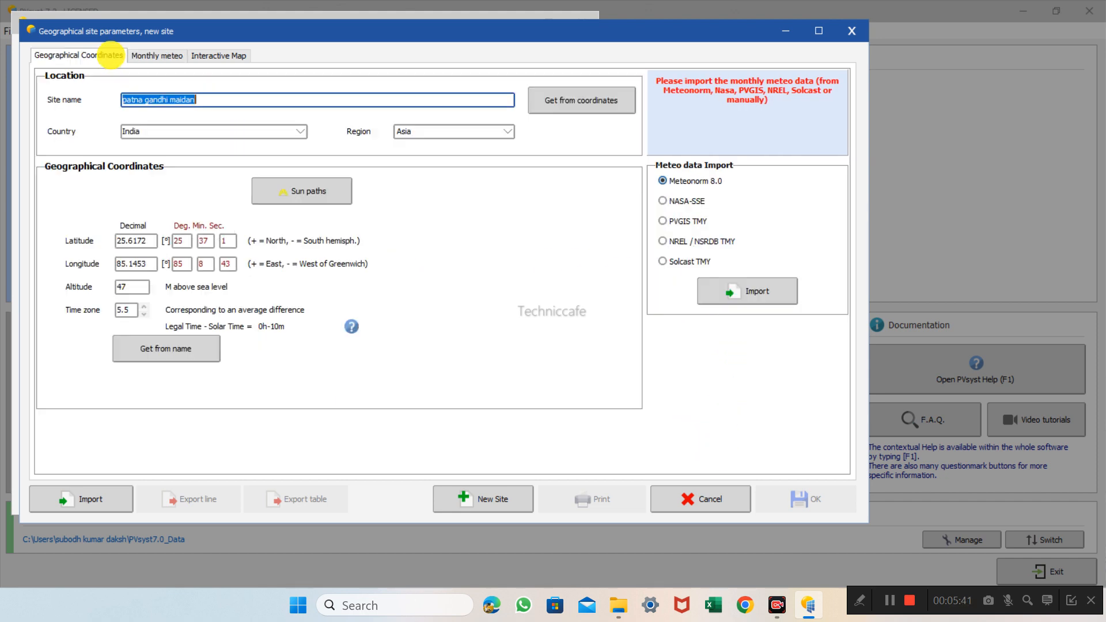
{"action": "left_click", "coordinate": [175, 56]}
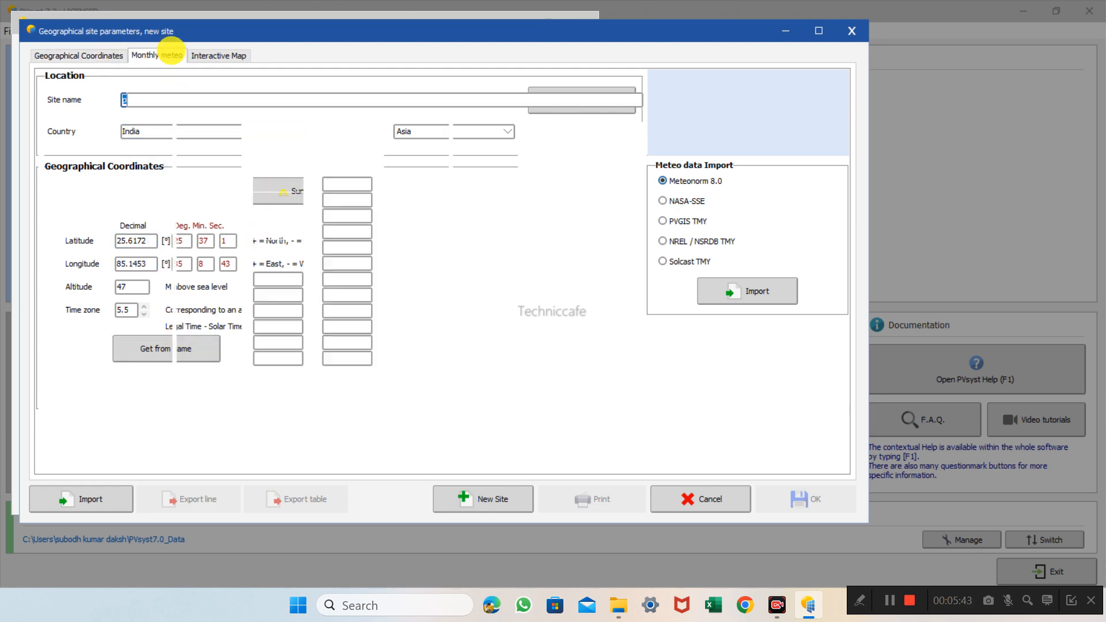
{"action": "left_click", "coordinate": [210, 56]}
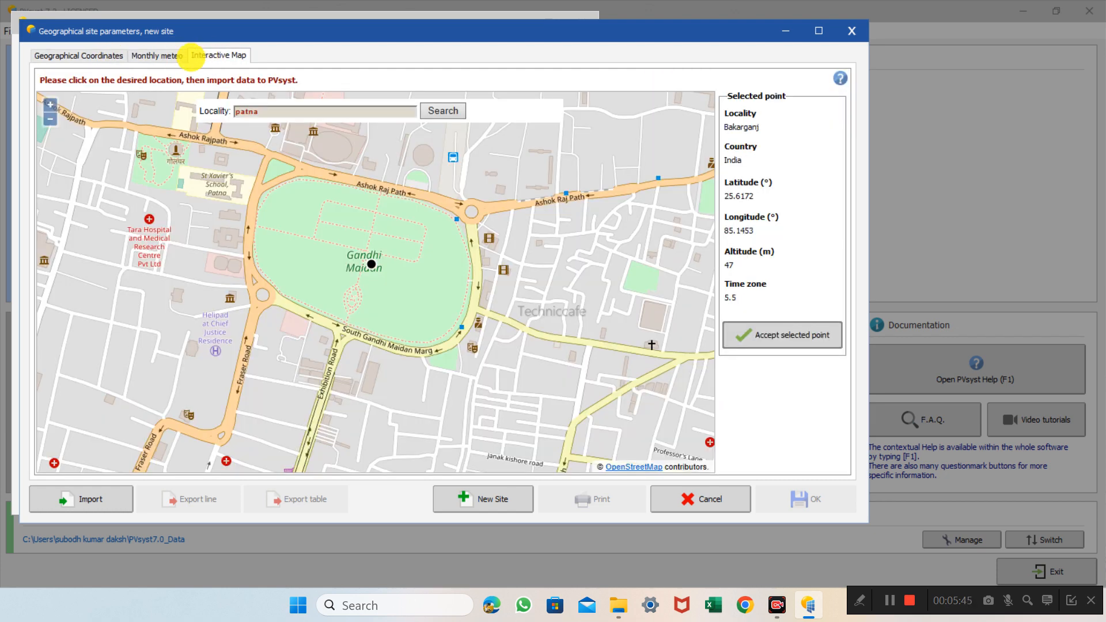
{"action": "left_click", "coordinate": [158, 55]}
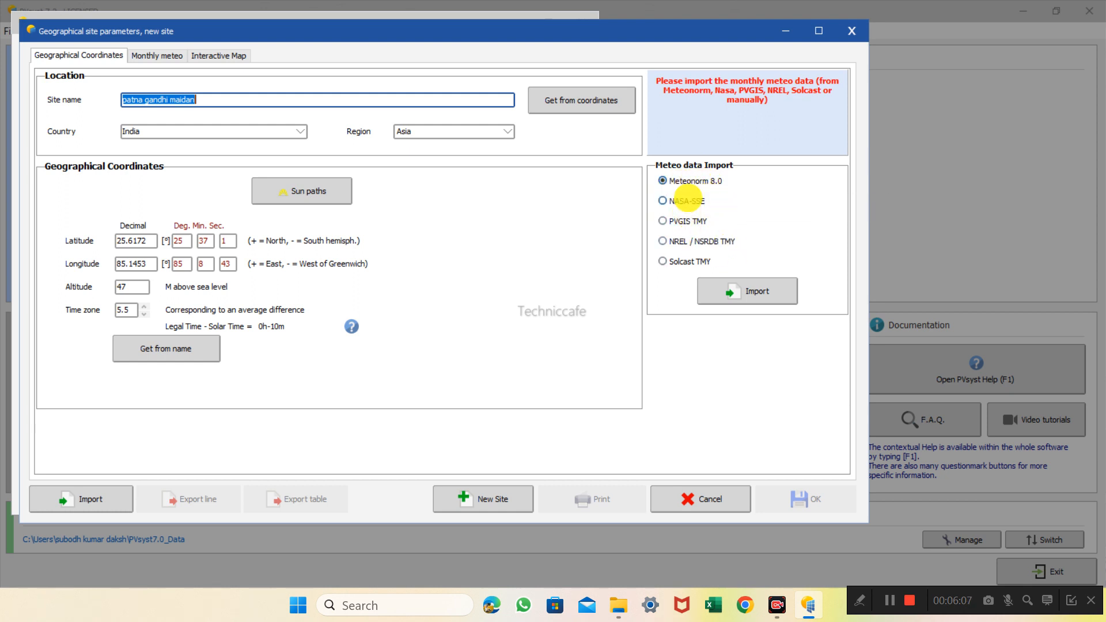
Import the Meteonorm 8.0 monthly meteo data for the new site and save its geographical site file in the database
{"action": "left_click", "coordinate": [733, 291]}
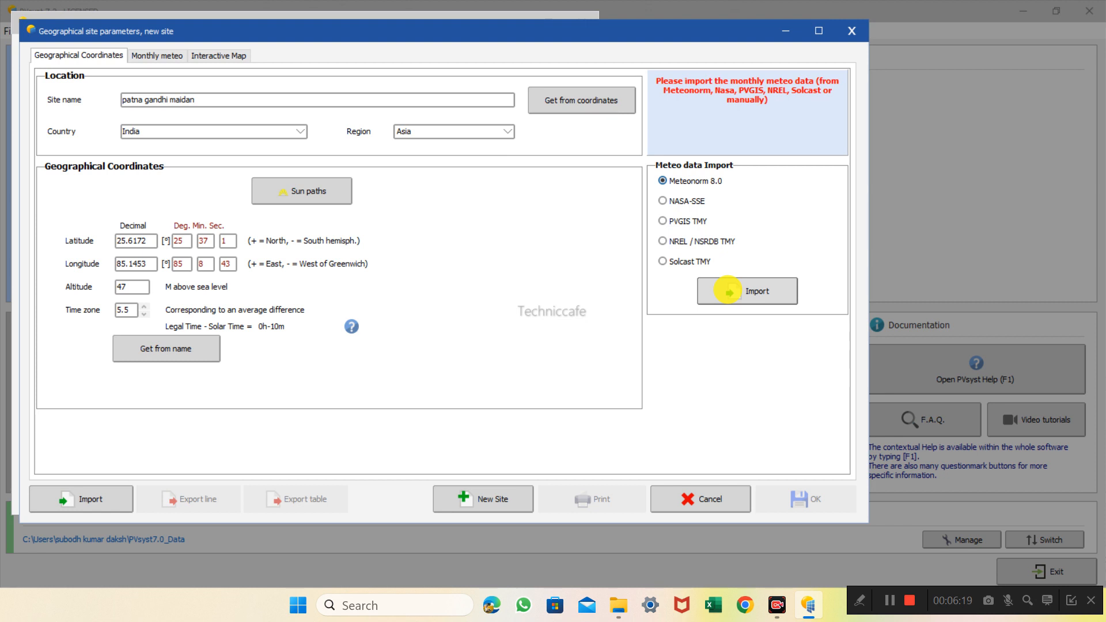
{"action": "left_click", "coordinate": [728, 290]}
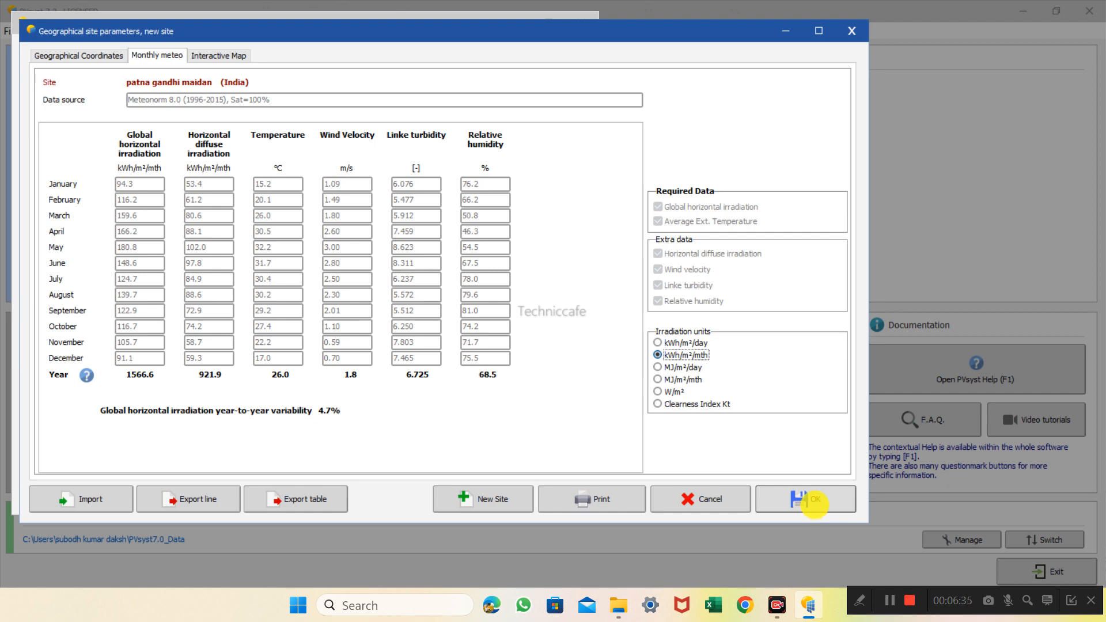
{"action": "left_click", "coordinate": [815, 498]}
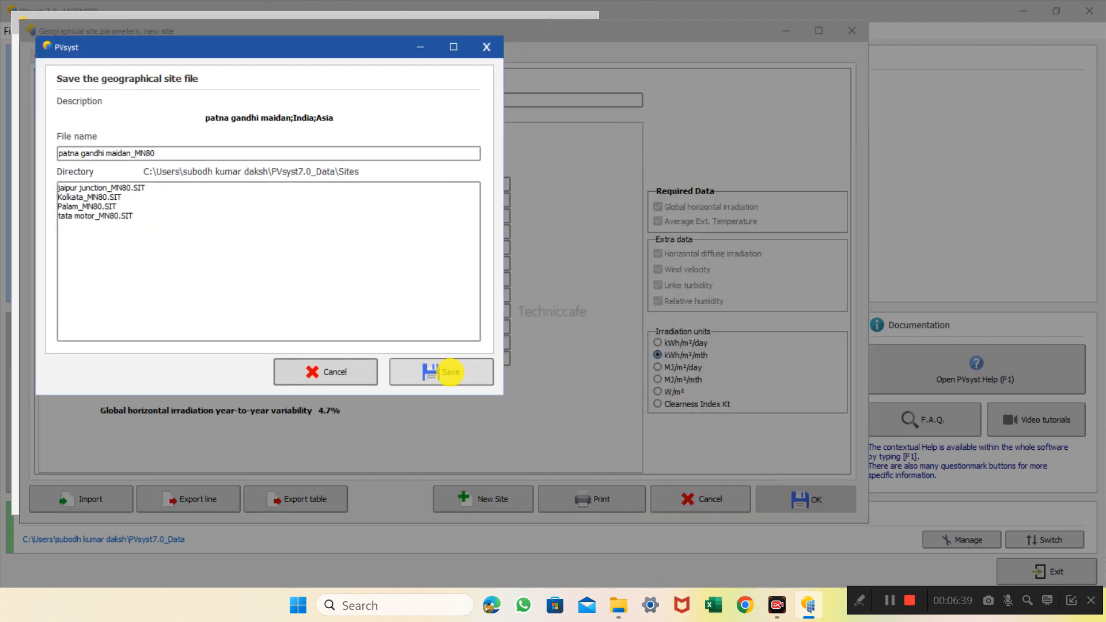
{"action": "left_click", "coordinate": [451, 372]}
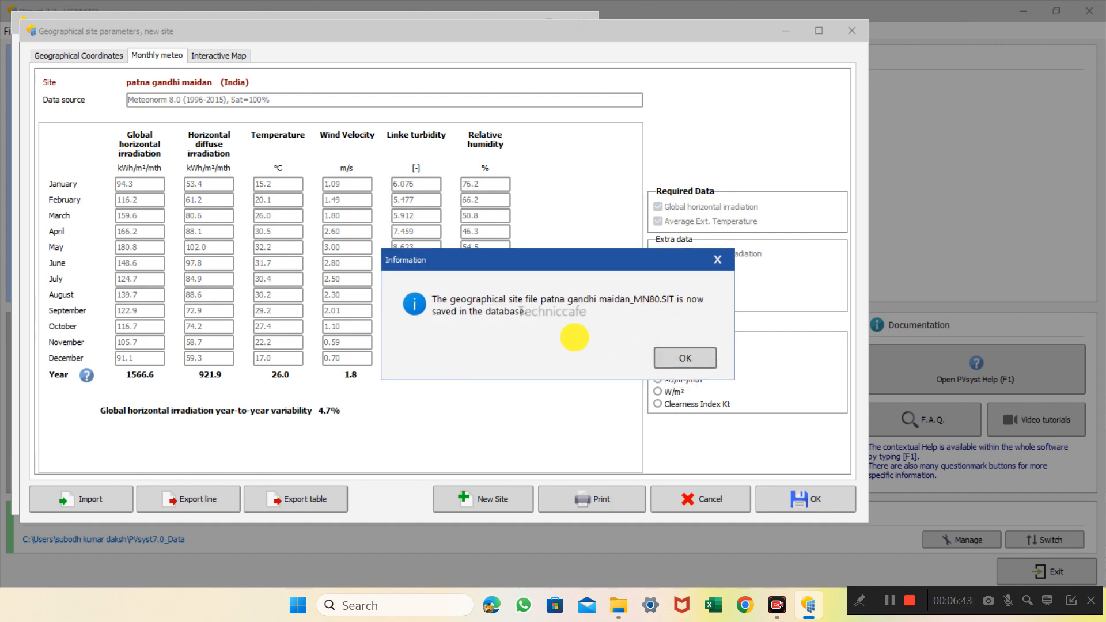
{"action": "left_click", "coordinate": [694, 357]}
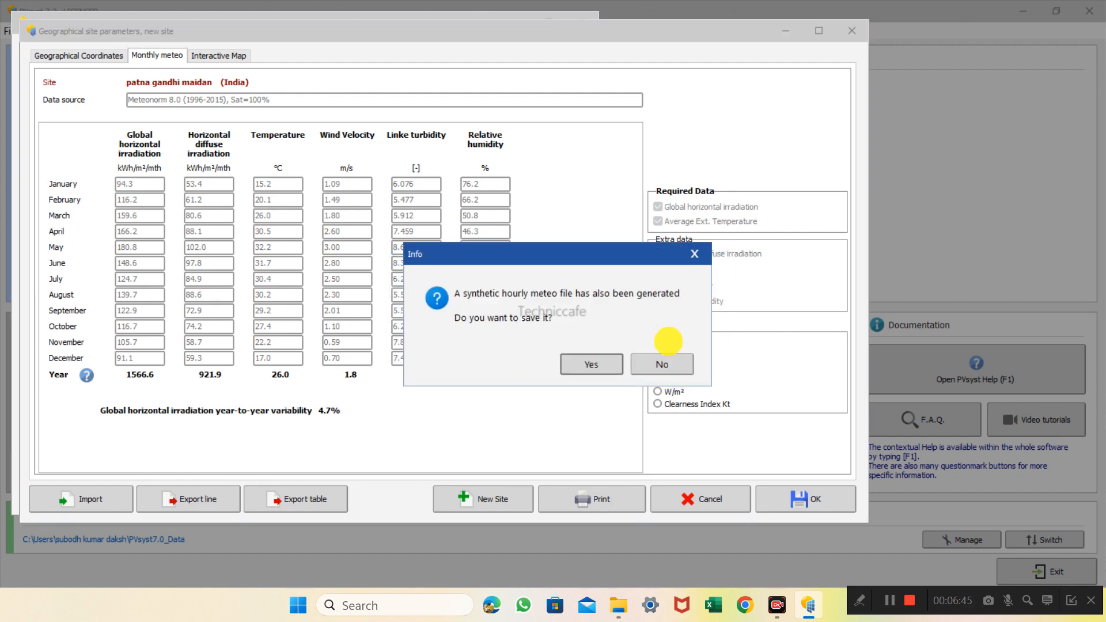
Save the generated synthetic hourly meteo file as "patna gandhi maidan_MN80_SYN"
{"action": "left_click", "coordinate": [589, 361]}
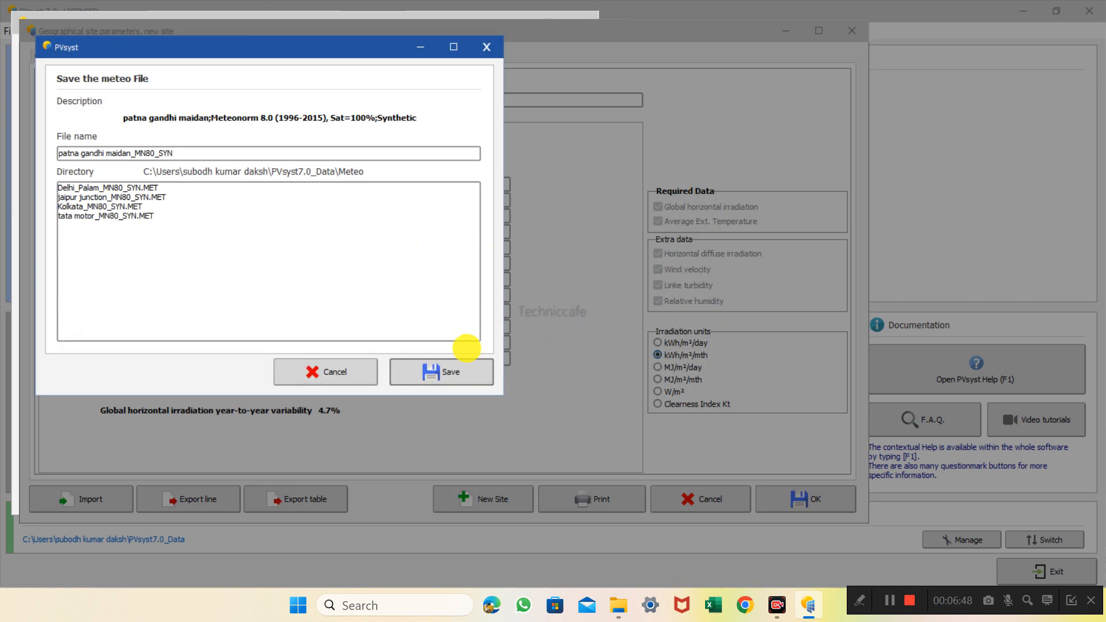
{"action": "left_click", "coordinate": [456, 373]}
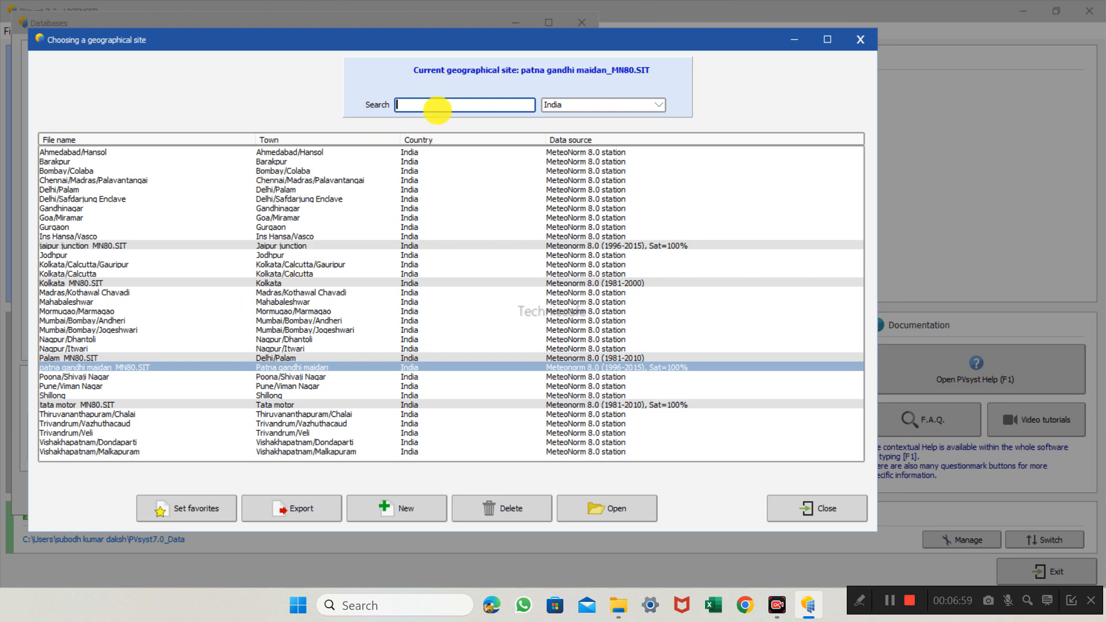
Search the Indian geographical sites for "pat", select patna gandhi maidan_MN80.SIT and close the site list
{"action": "type", "text": "pat"}
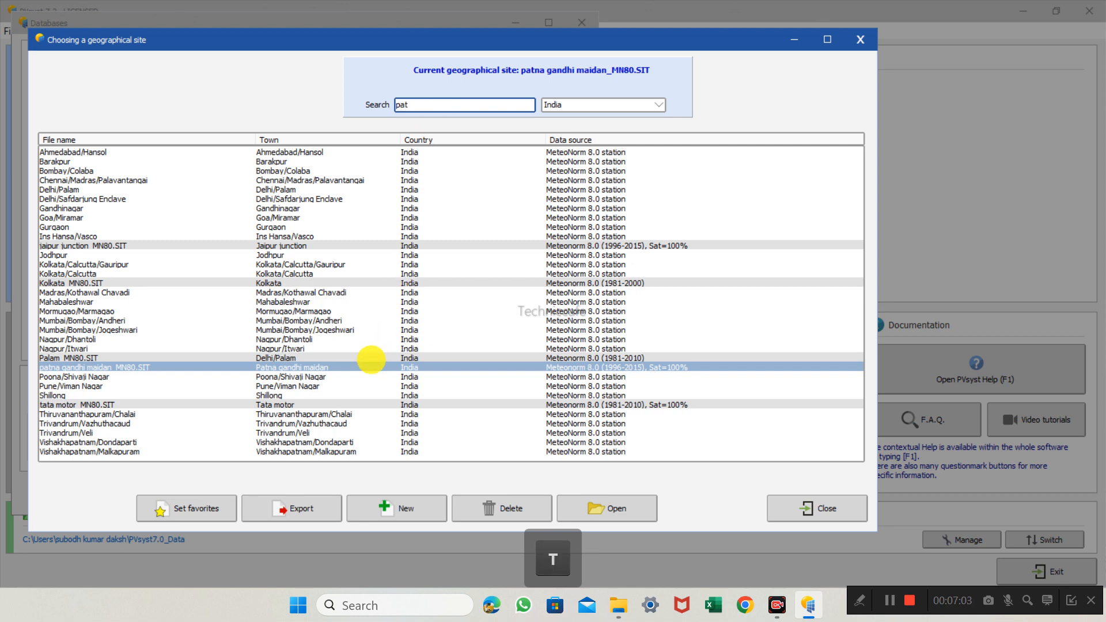
{"action": "left_click", "coordinate": [373, 363]}
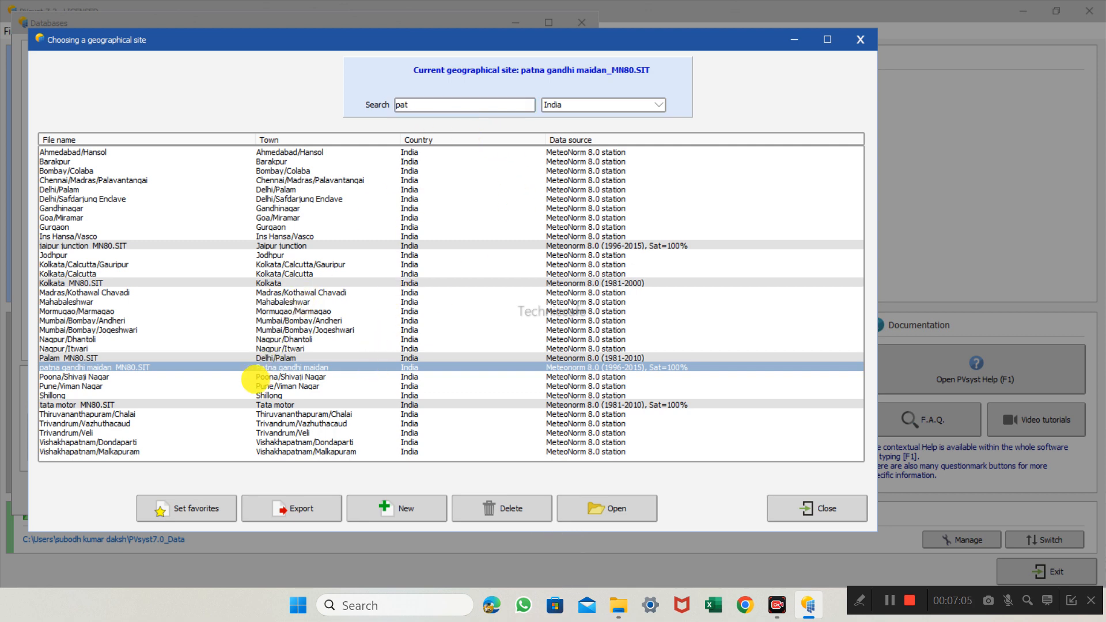
{"action": "left_click", "coordinate": [281, 347]}
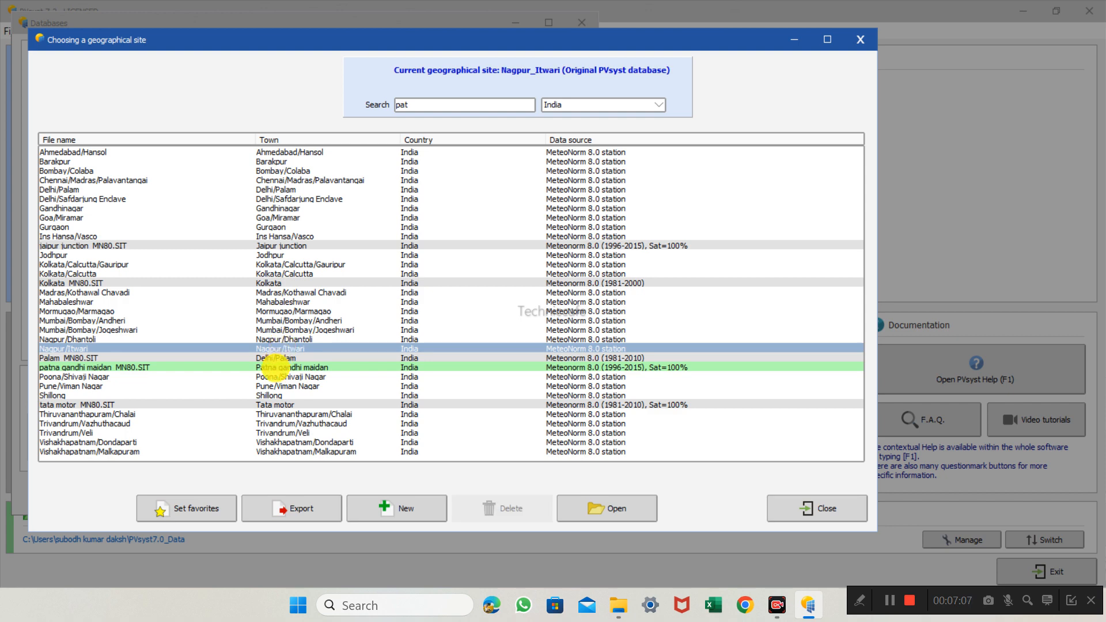
{"action": "left_click", "coordinate": [277, 368]}
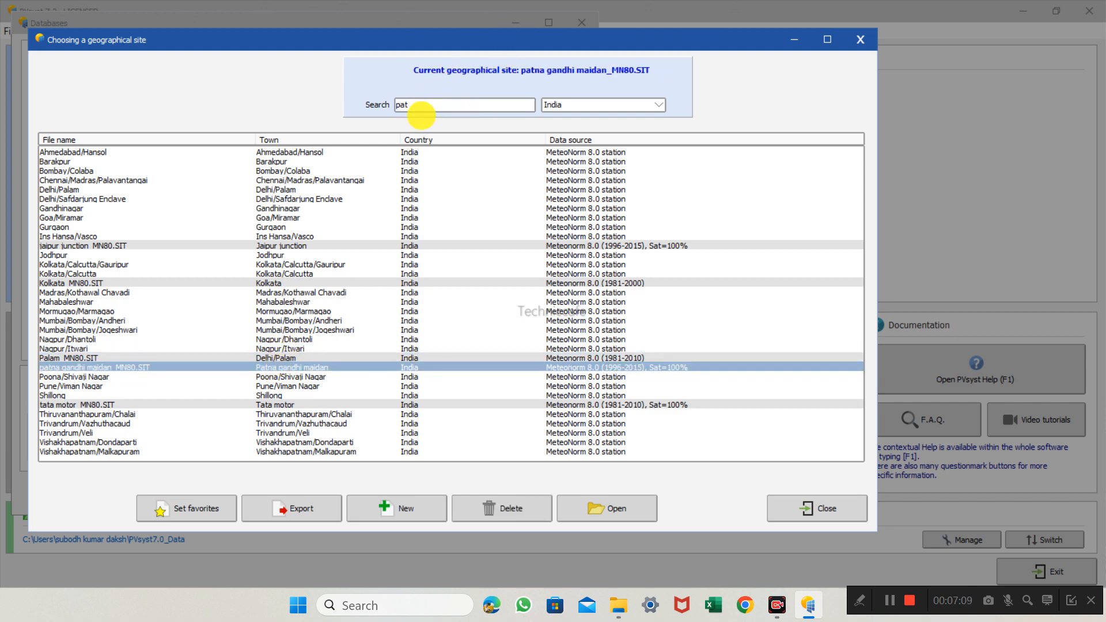
{"action": "left_click", "coordinate": [420, 109]}
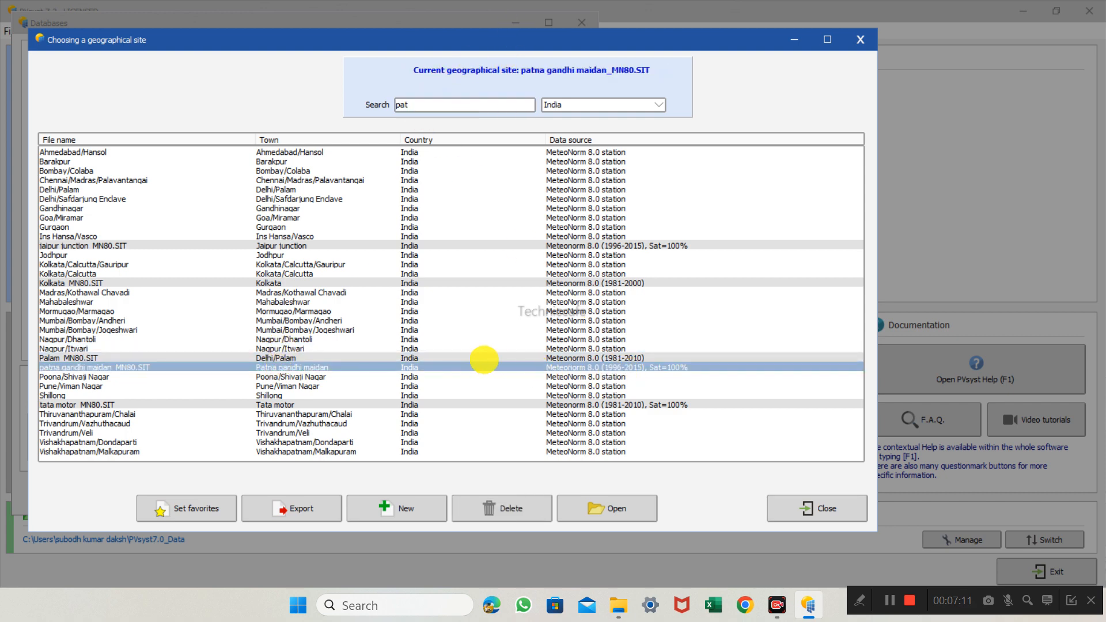
{"action": "left_click", "coordinate": [382, 349]}
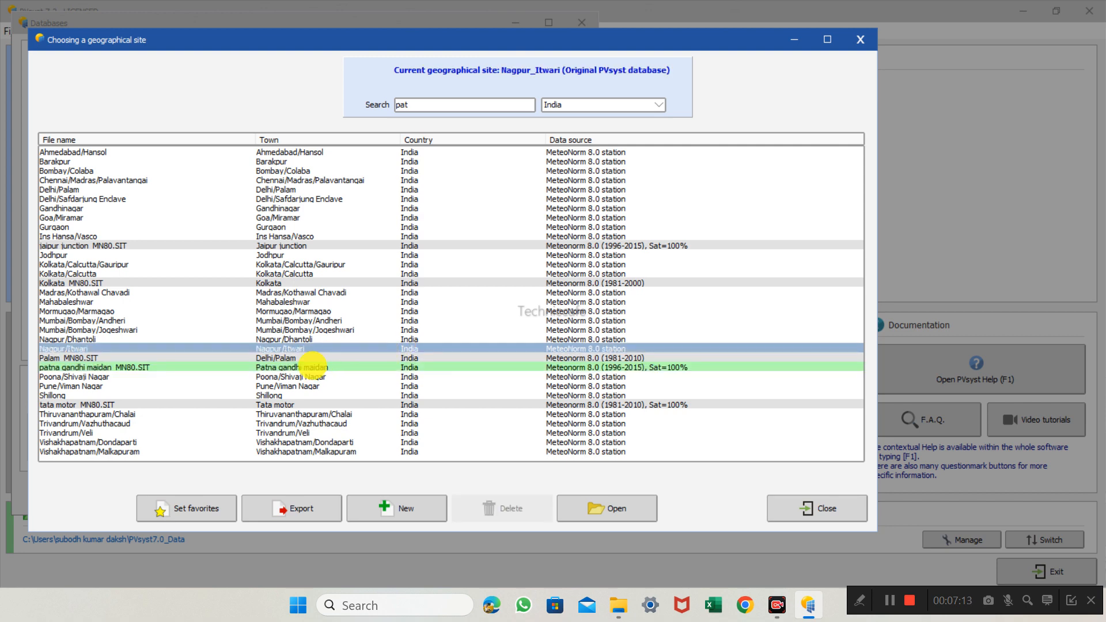
{"action": "left_click", "coordinate": [297, 366]}
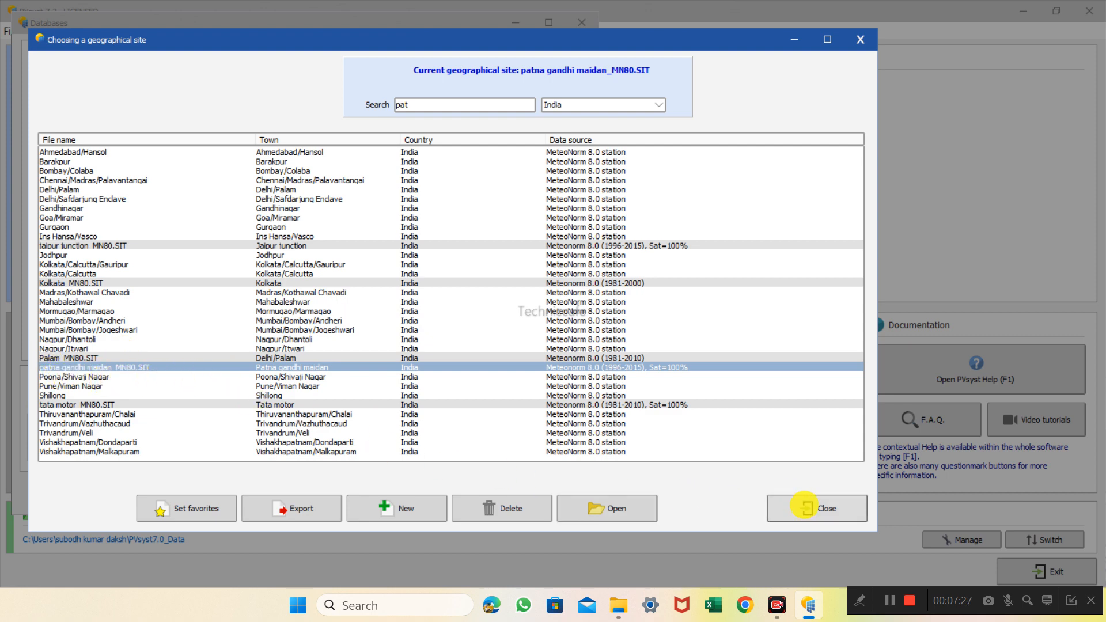
{"action": "left_click", "coordinate": [803, 507]}
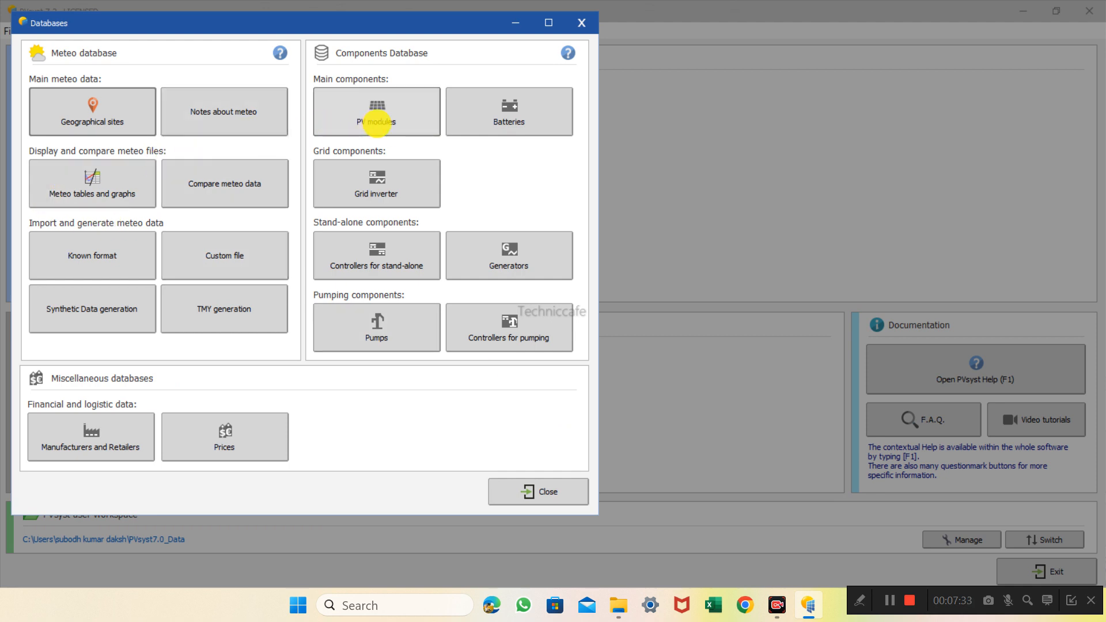
Open the PV modules database, try sorting the module list by manufacturer and return to sorting by nominal power
{"action": "left_click", "coordinate": [377, 122]}
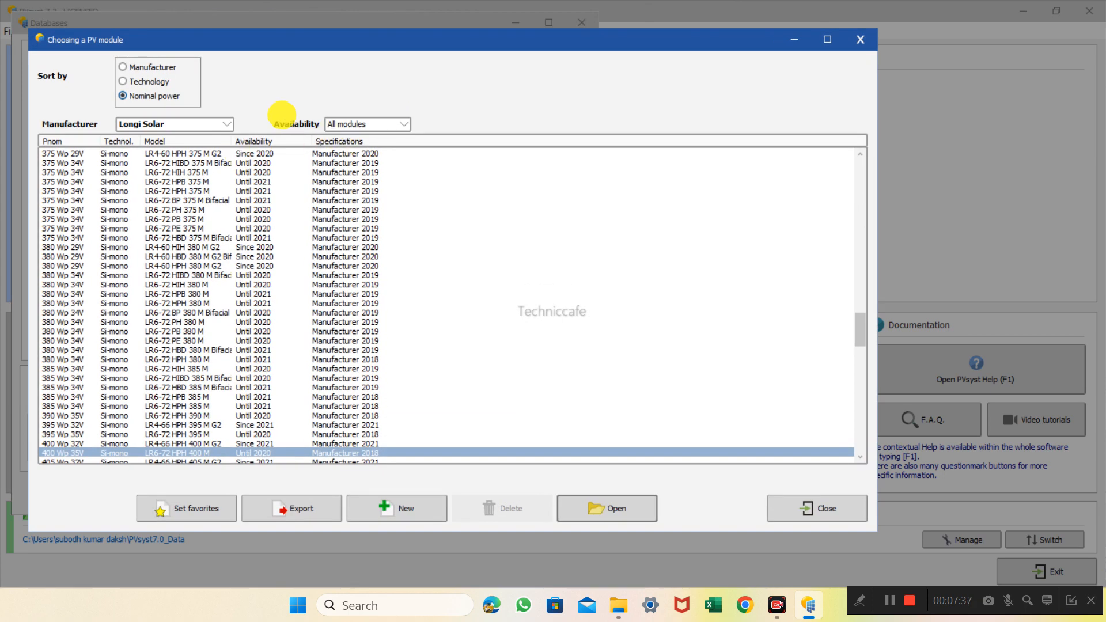
{"action": "left_click", "coordinate": [148, 81]}
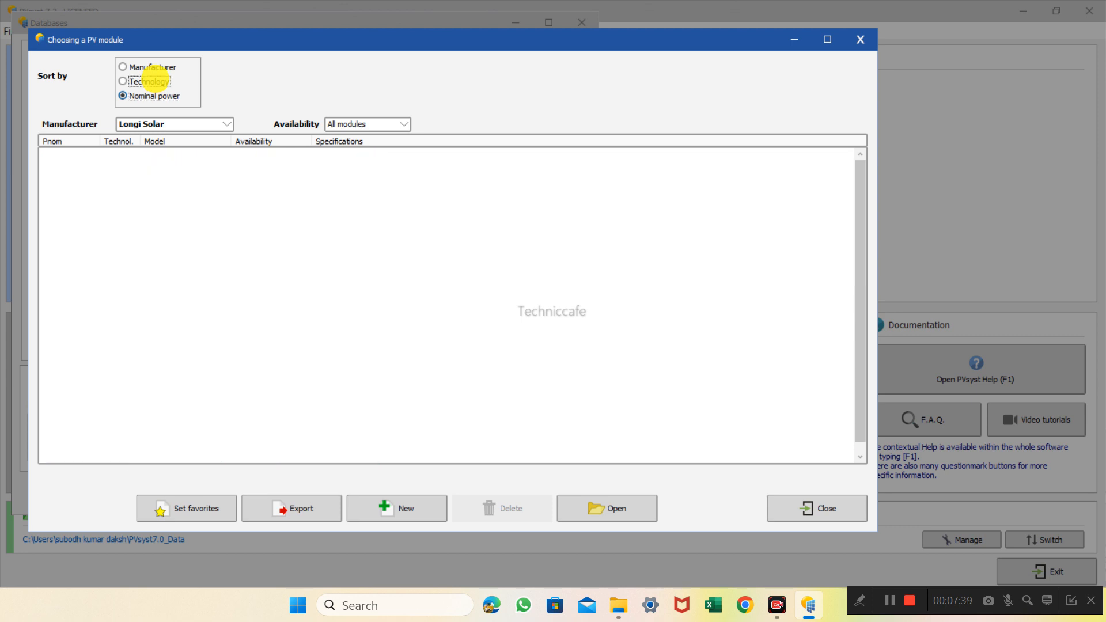
{"action": "left_click", "coordinate": [153, 66]}
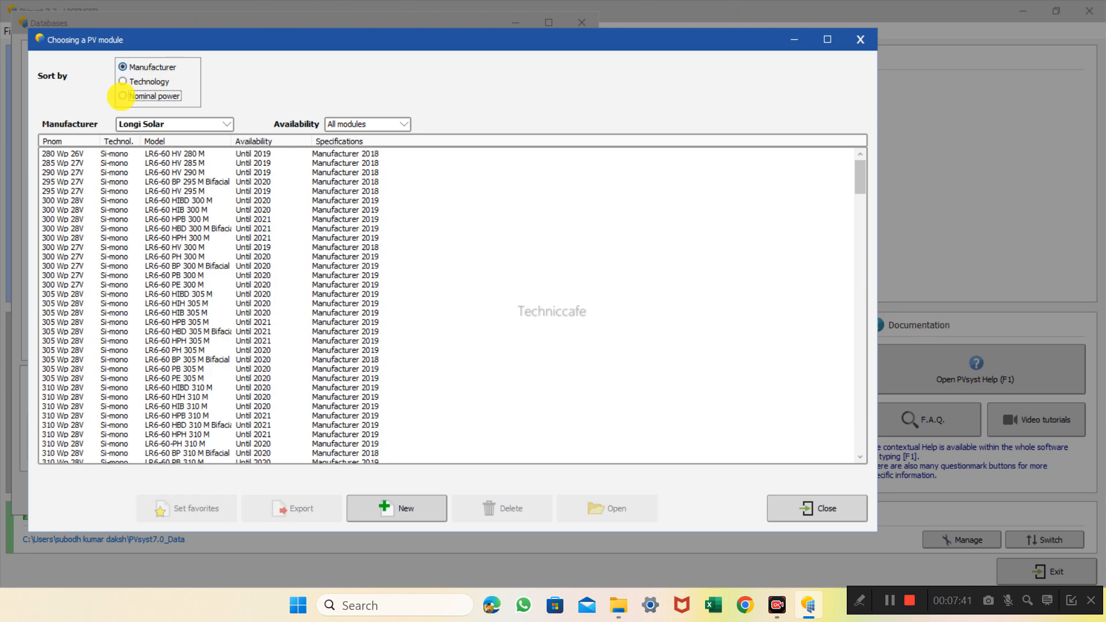
{"action": "left_click", "coordinate": [122, 95]}
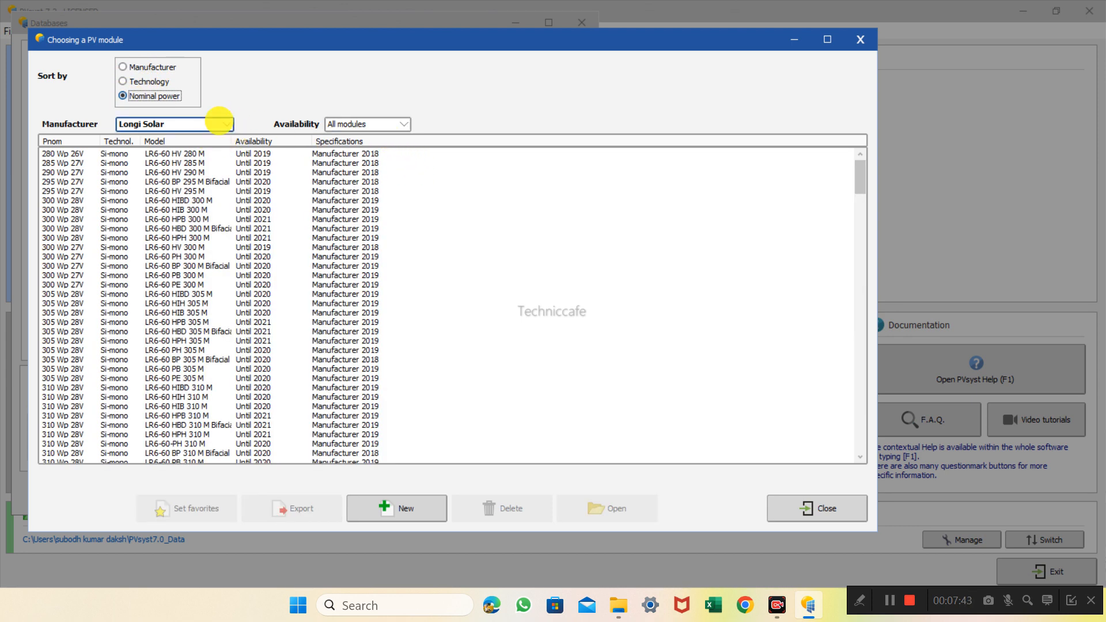
Browse the available PV module manufacturers alphabetically before and after Longi Solar
{"action": "left_click", "coordinate": [219, 121]}
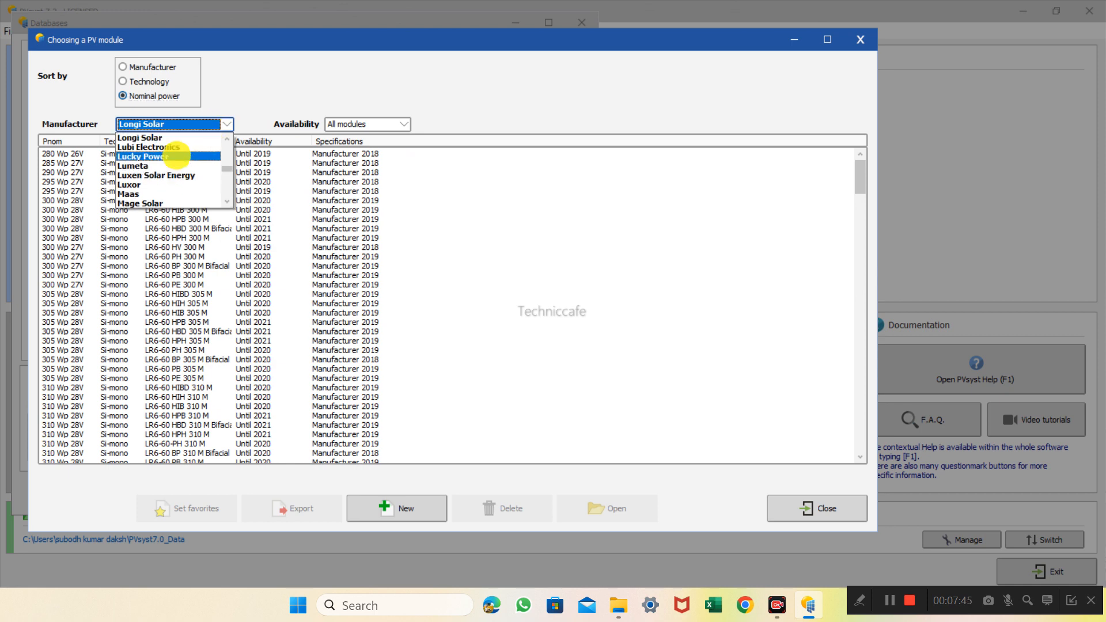
{"action": "scroll", "coordinate": [176, 155], "scroll_direction": "up", "scroll_amount": 1}
{"action": "scroll", "coordinate": [176, 155], "scroll_direction": "up", "scroll_amount": 2}
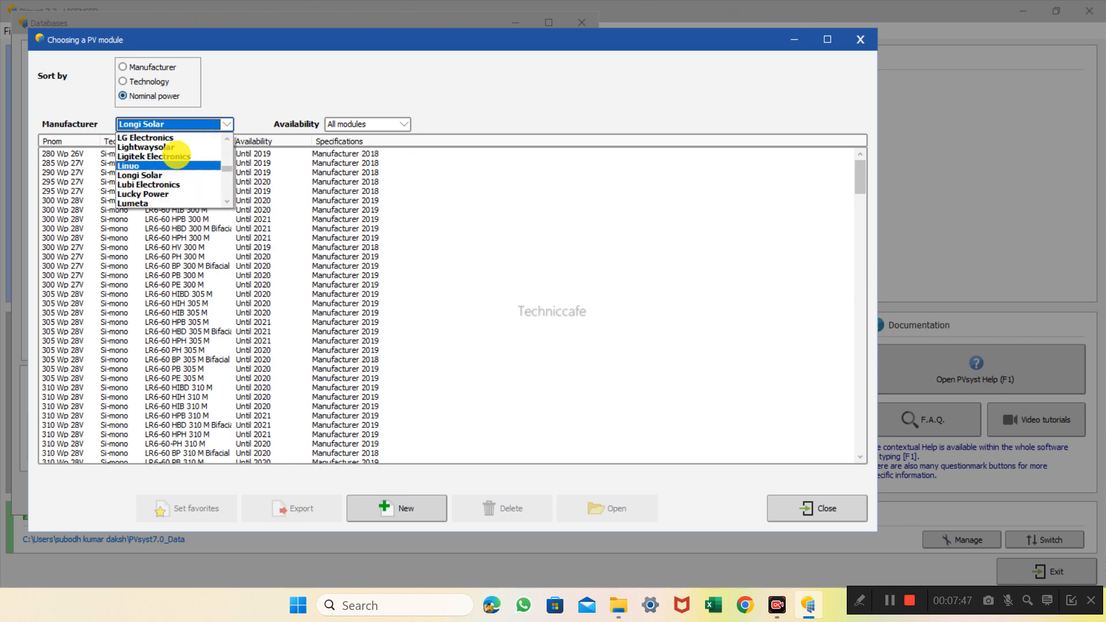
{"action": "scroll", "coordinate": [177, 155], "scroll_direction": "up", "scroll_amount": 5}
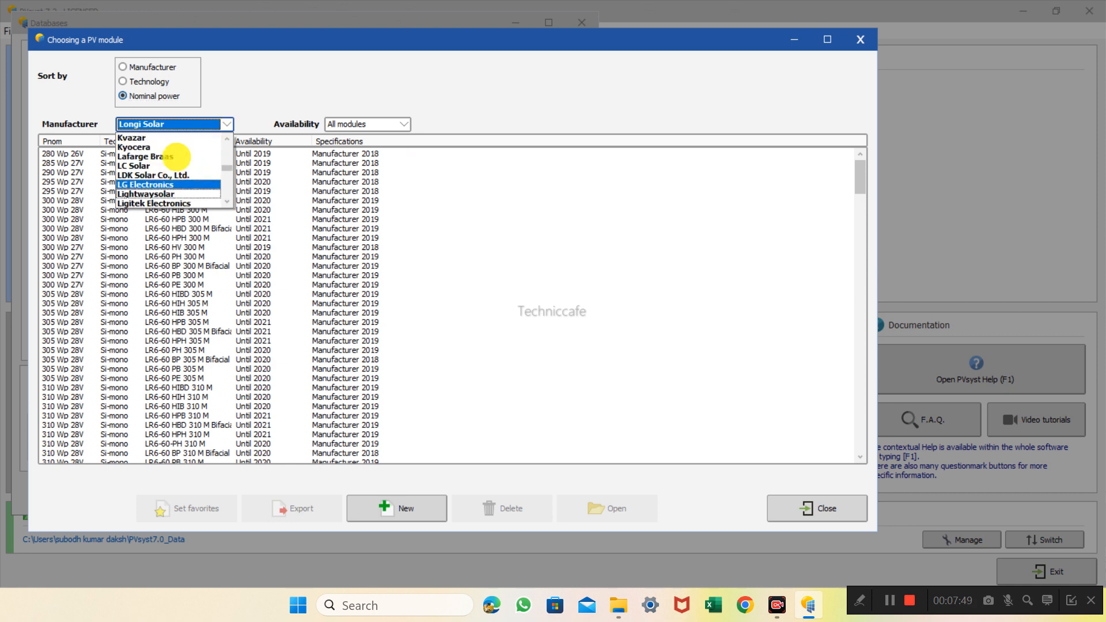
{"action": "scroll", "coordinate": [176, 155], "scroll_direction": "up", "scroll_amount": 8}
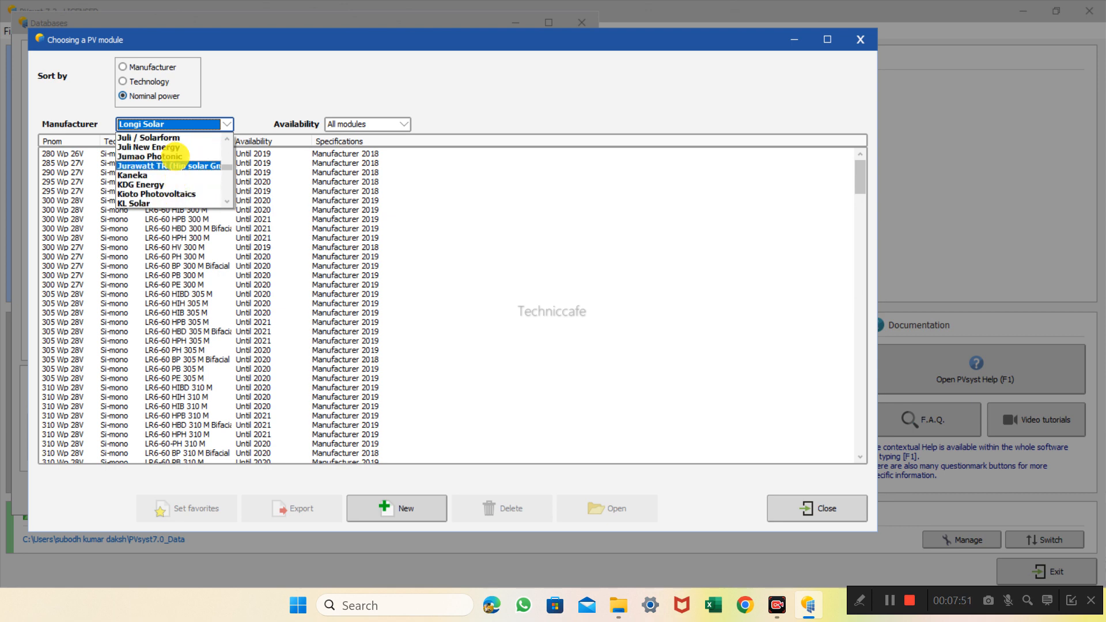
{"action": "scroll", "coordinate": [176, 156], "scroll_direction": "up", "scroll_amount": 8}
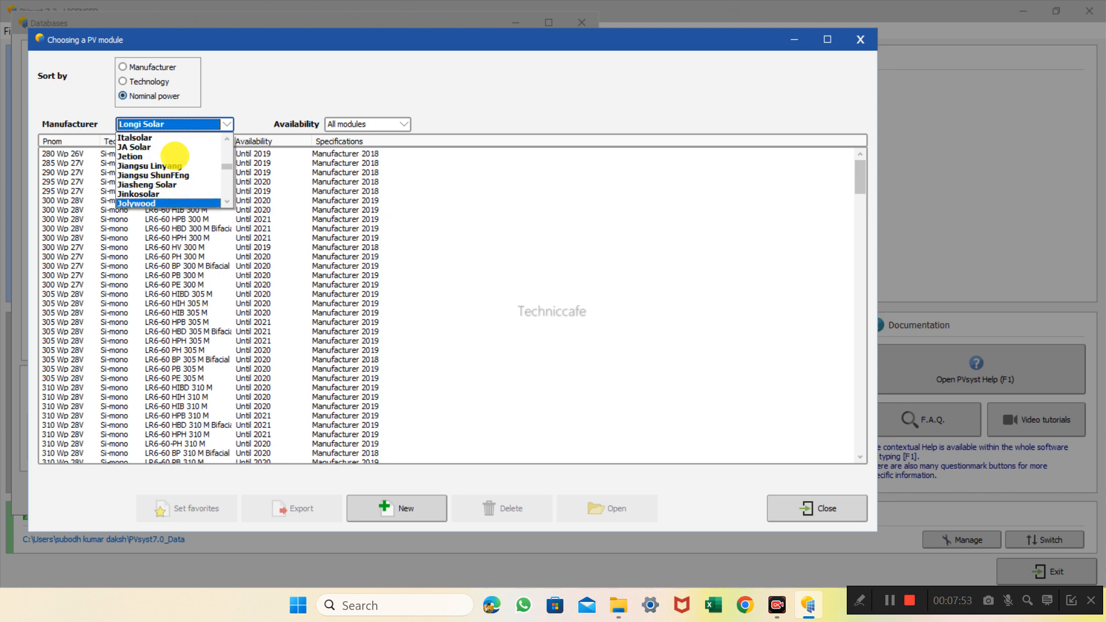
{"action": "scroll", "coordinate": [175, 156], "scroll_direction": "down", "scroll_amount": 8}
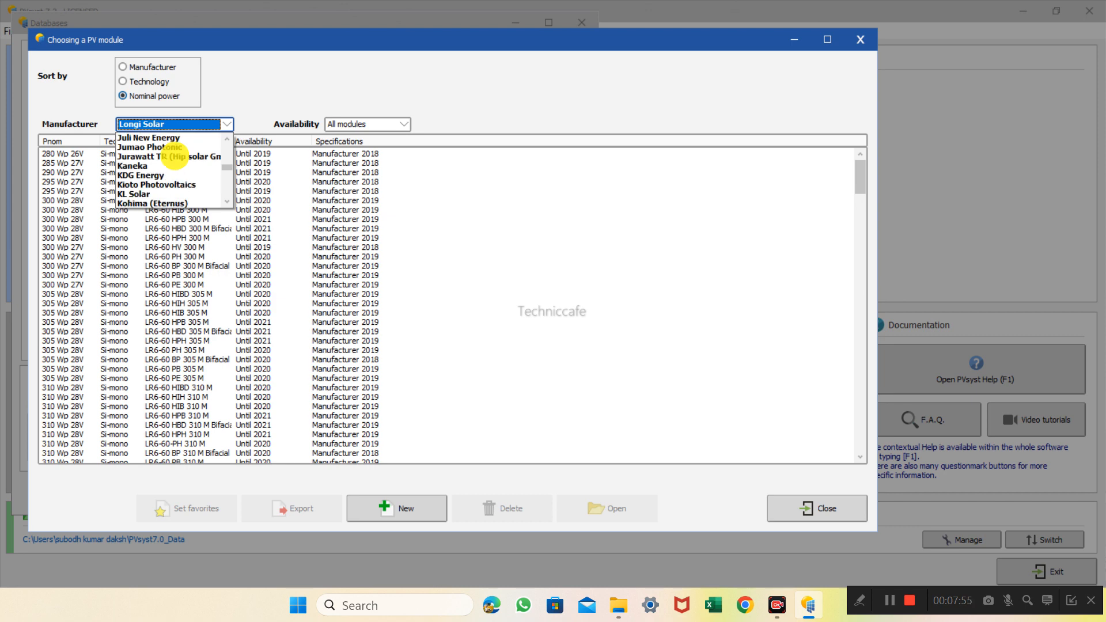
{"action": "scroll", "coordinate": [176, 155], "scroll_direction": "down", "scroll_amount": 1}
{"action": "scroll", "coordinate": [175, 156], "scroll_direction": "down", "scroll_amount": 18}
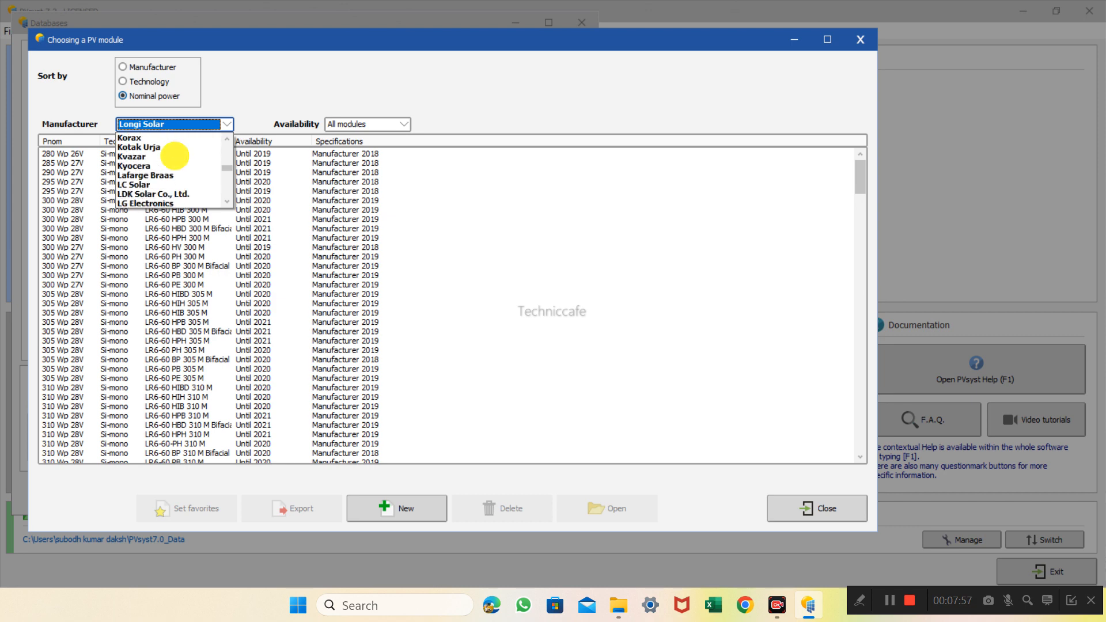
{"action": "scroll", "coordinate": [176, 155], "scroll_direction": "down", "scroll_amount": 20}
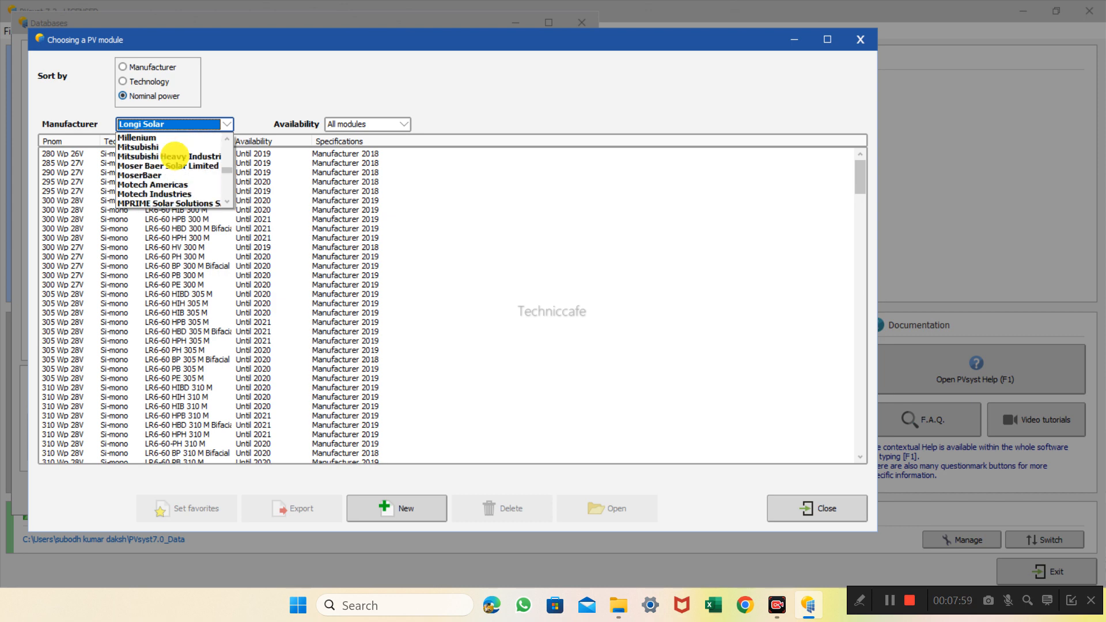
{"action": "scroll", "coordinate": [175, 155], "scroll_direction": "down", "scroll_amount": 3}
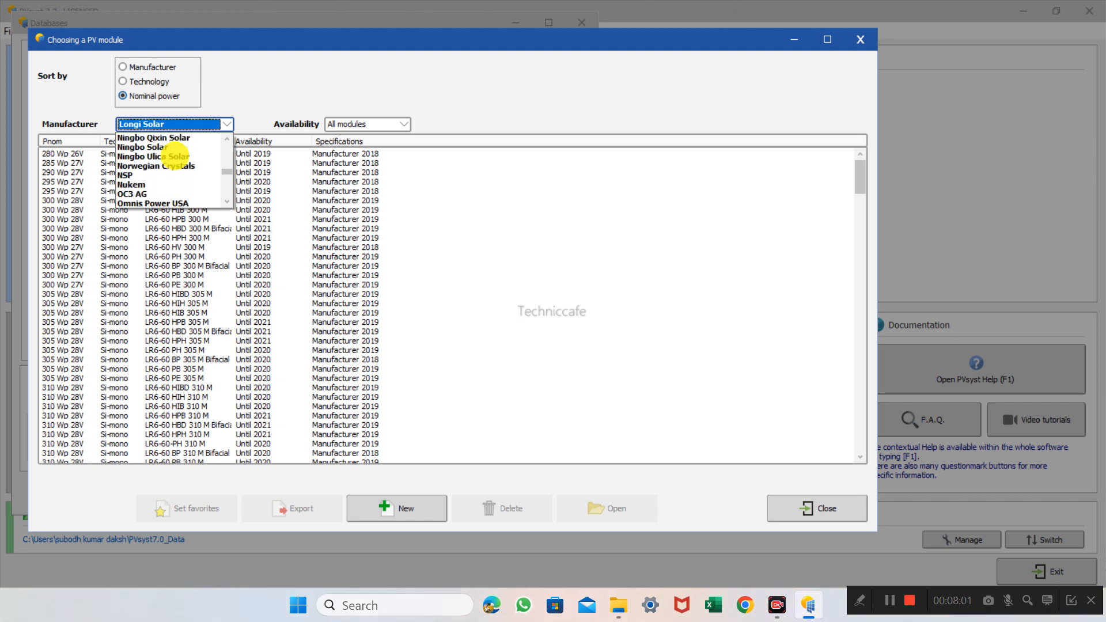
Try filtering the PV module list by Generic, by all manufacturers and by Gadir Solar SA
{"action": "key", "text": "g"}
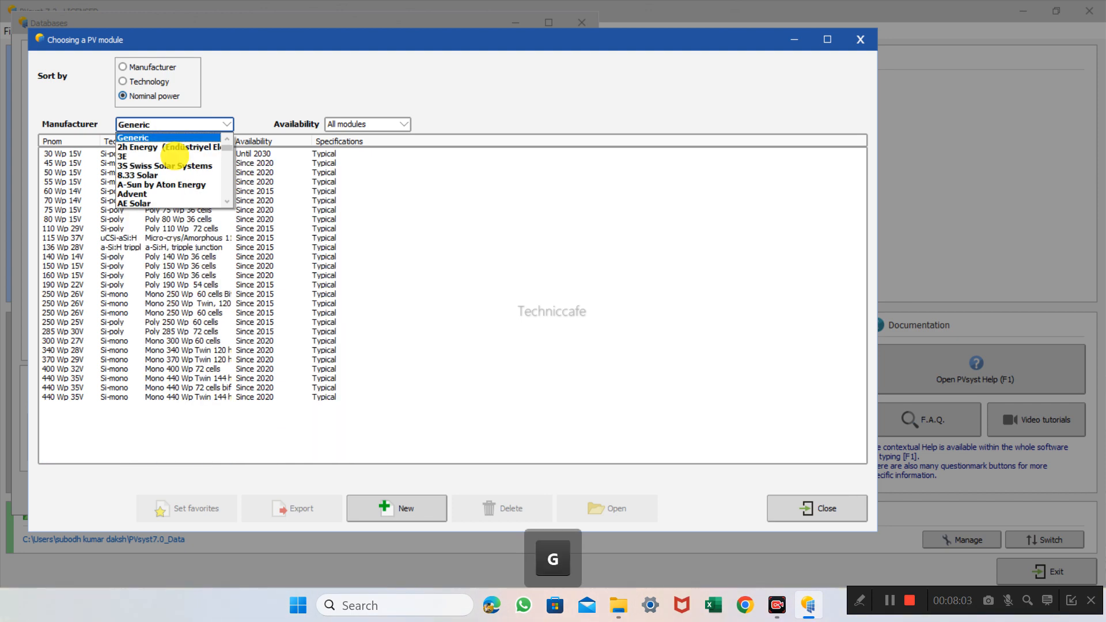
{"action": "key", "text": "a"}
{"action": "key", "text": "BackSpace"}
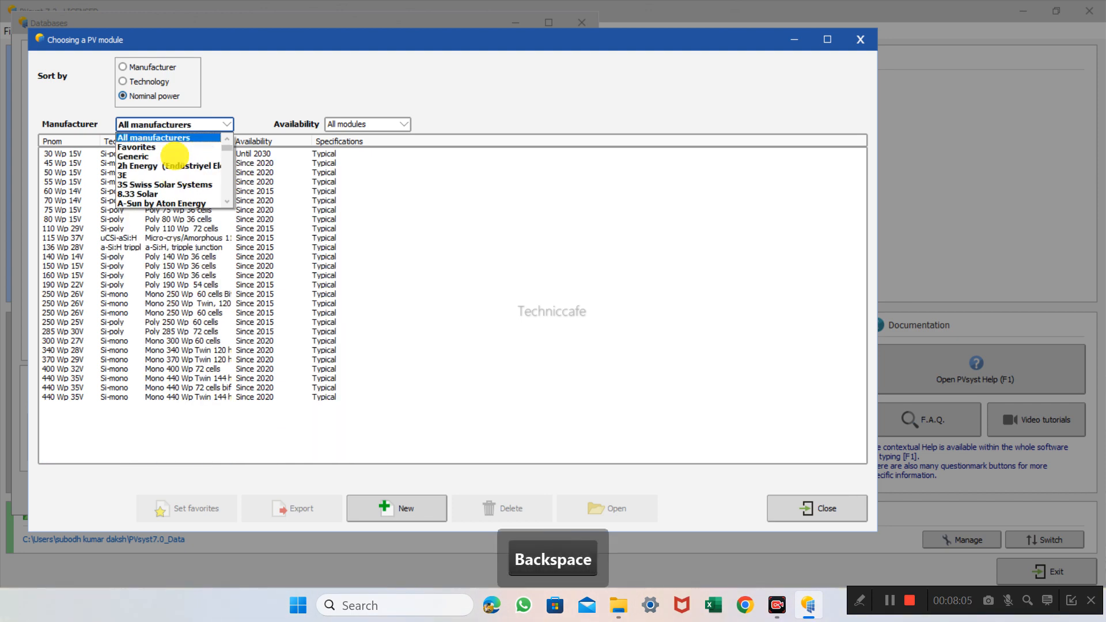
{"action": "key", "text": "g"}
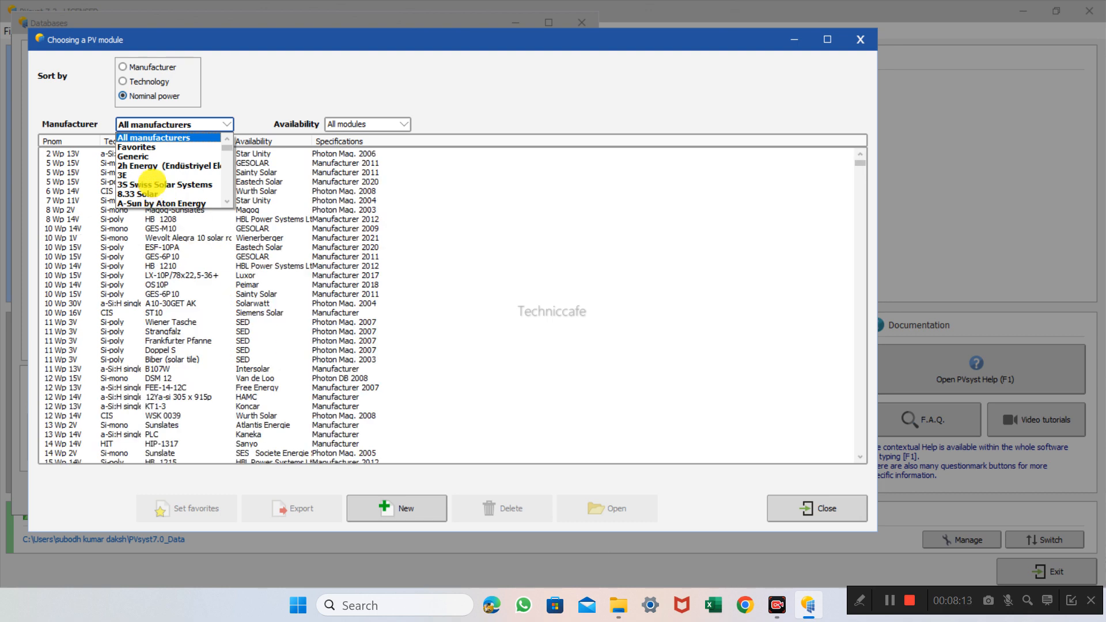
{"action": "key", "text": "g"}
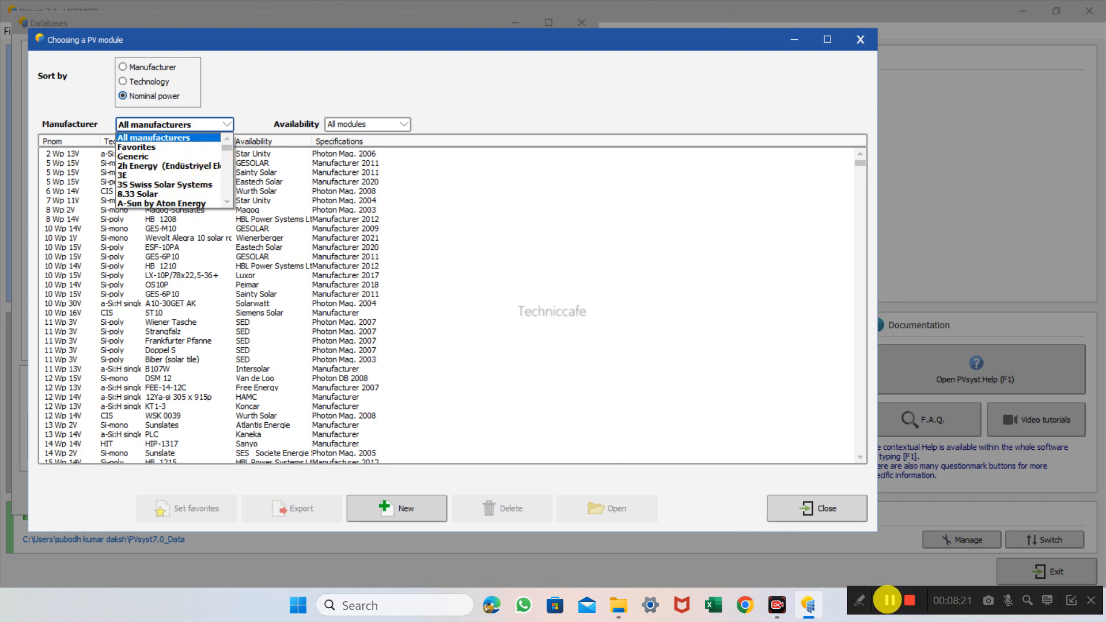
{"action": "left_click", "coordinate": [887, 600]}
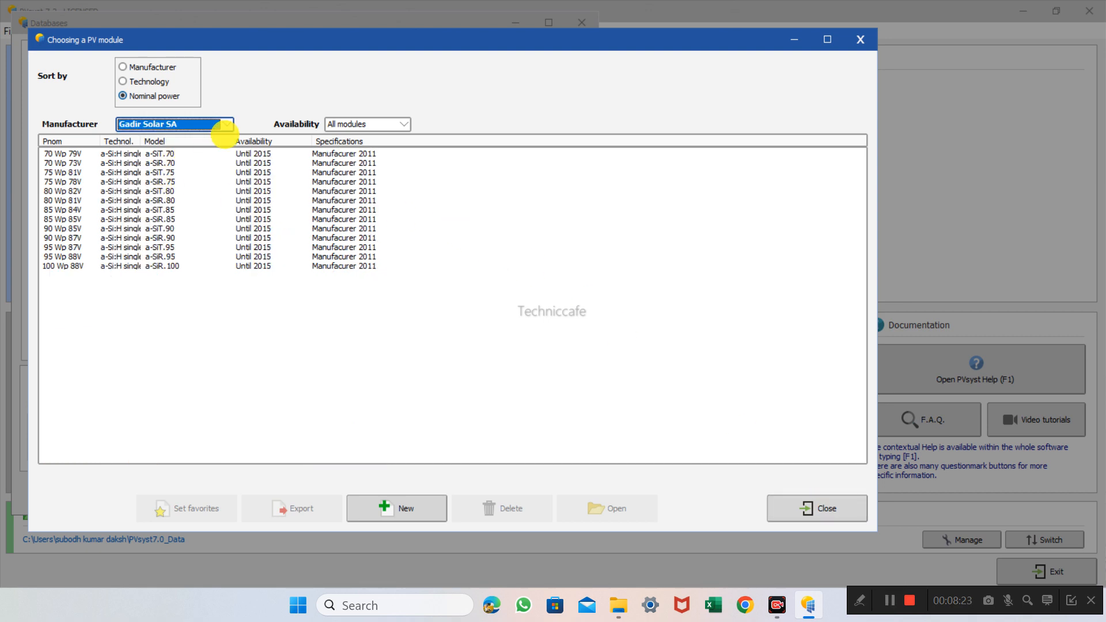
Filter the PV module list to the Generic manufacturer
{"action": "left_click", "coordinate": [226, 124]}
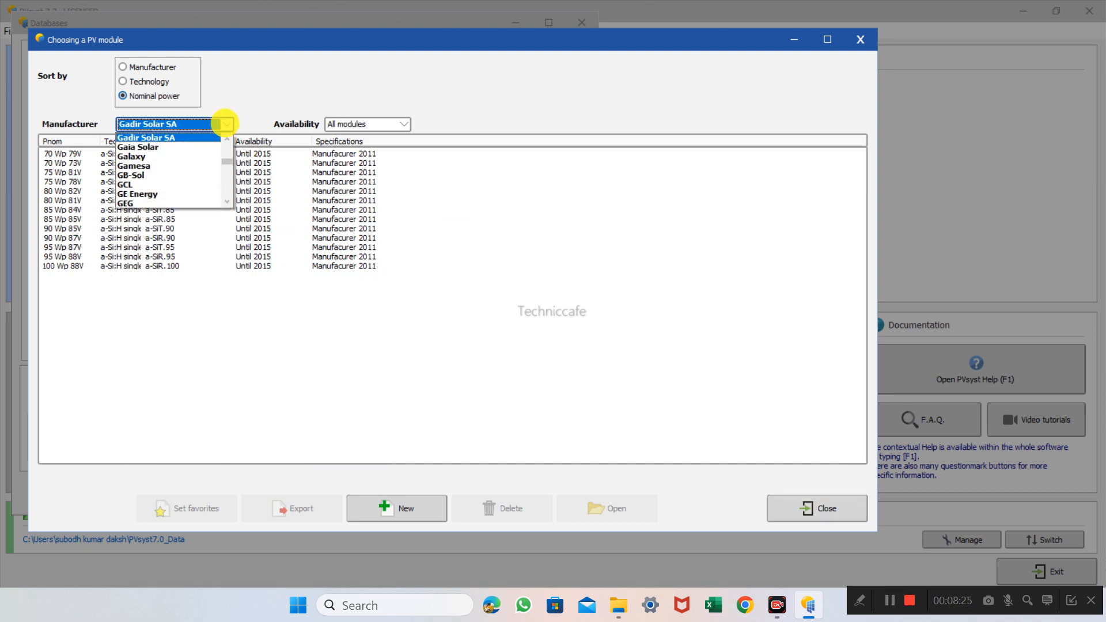
{"action": "key", "text": "g"}
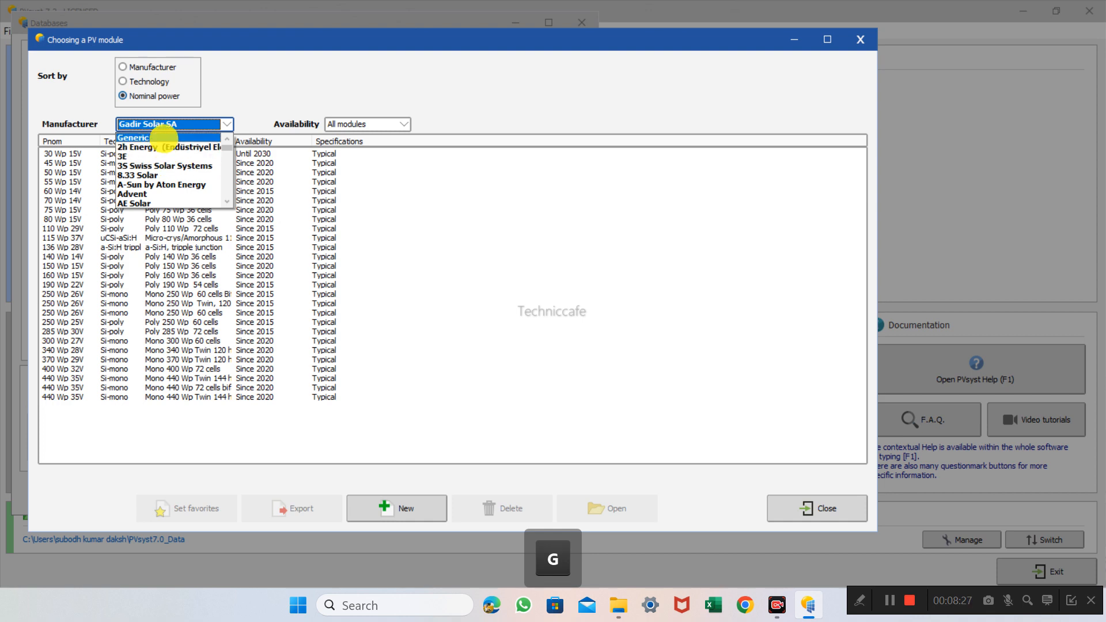
{"action": "left_click", "coordinate": [164, 137]}
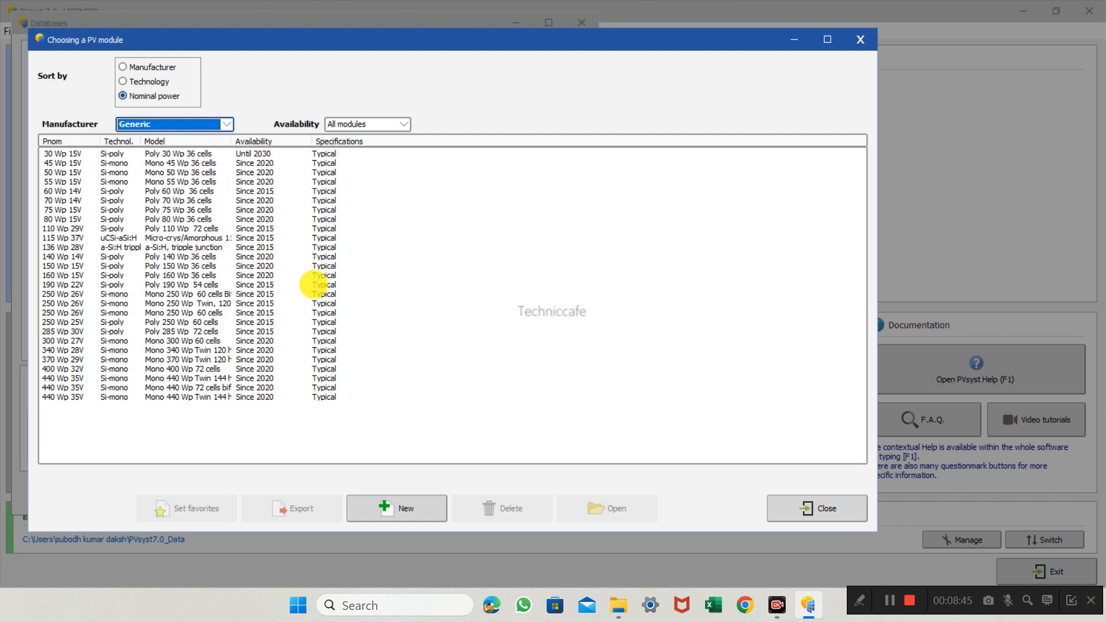
Open the Generic Poly 70 Wp 36 cells module and examine its basic data and its sizes and technology
{"action": "left_click", "coordinate": [57, 200]}
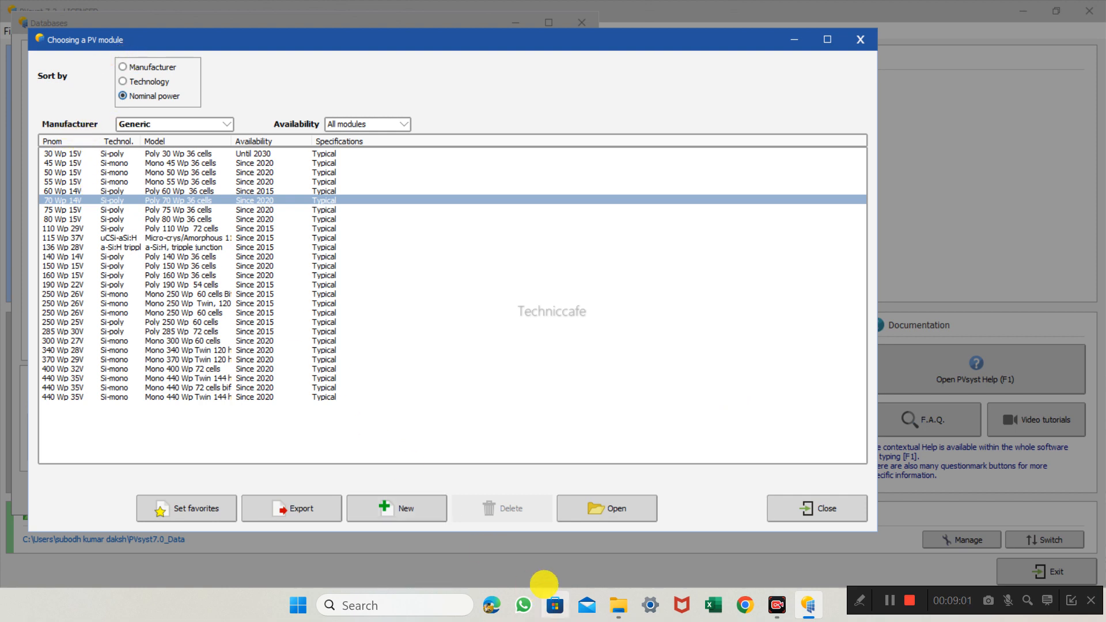
{"action": "left_click", "coordinate": [603, 504]}
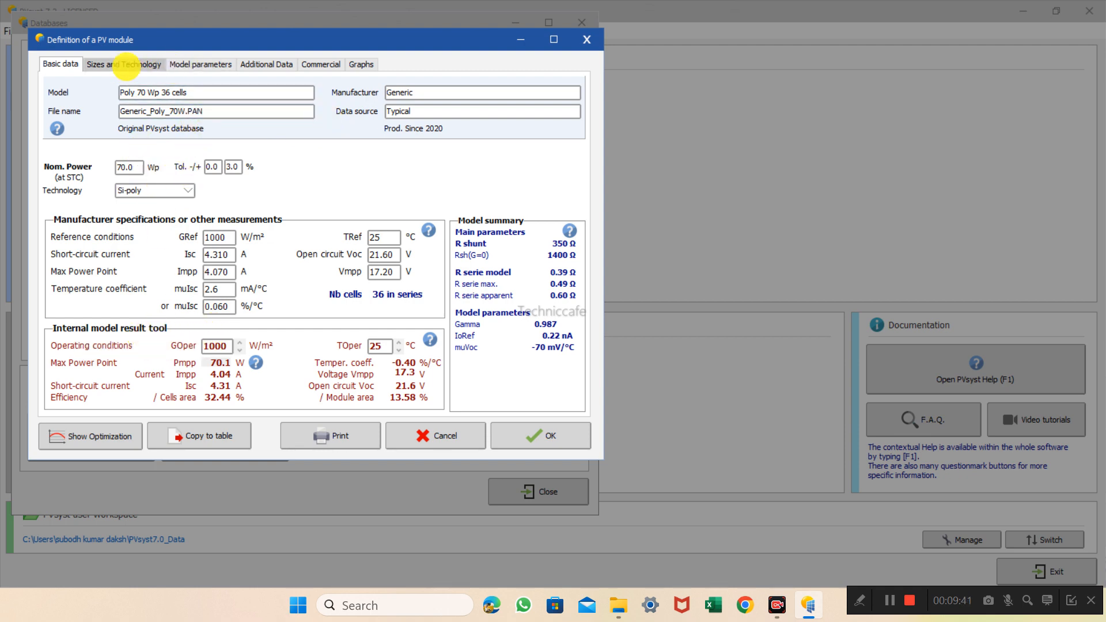
{"action": "left_click", "coordinate": [124, 65]}
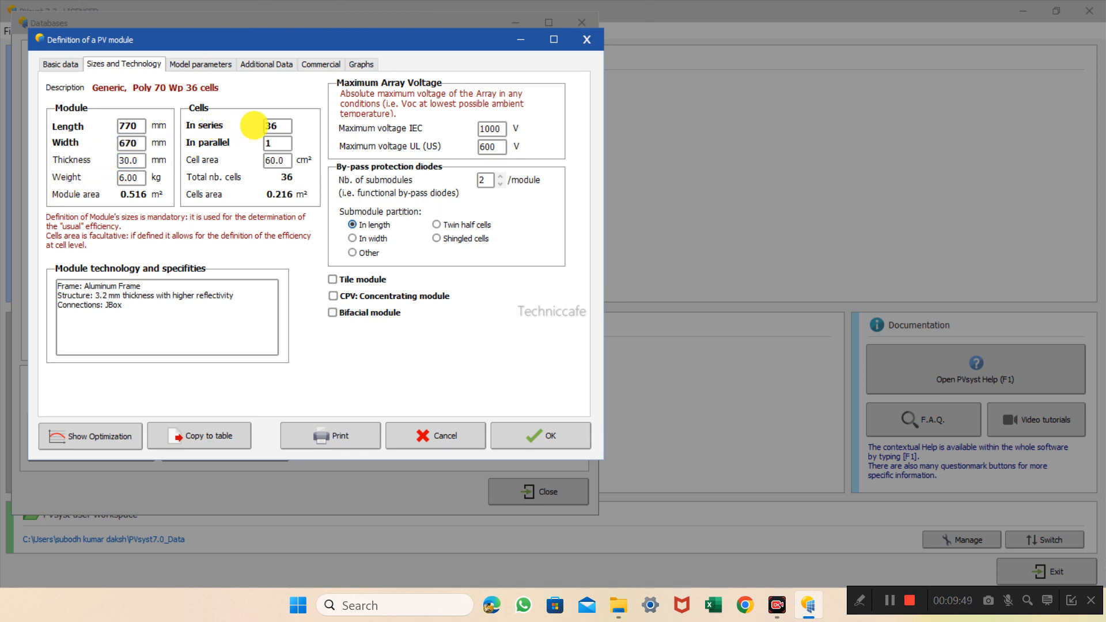
{"action": "left_click", "coordinate": [271, 164]}
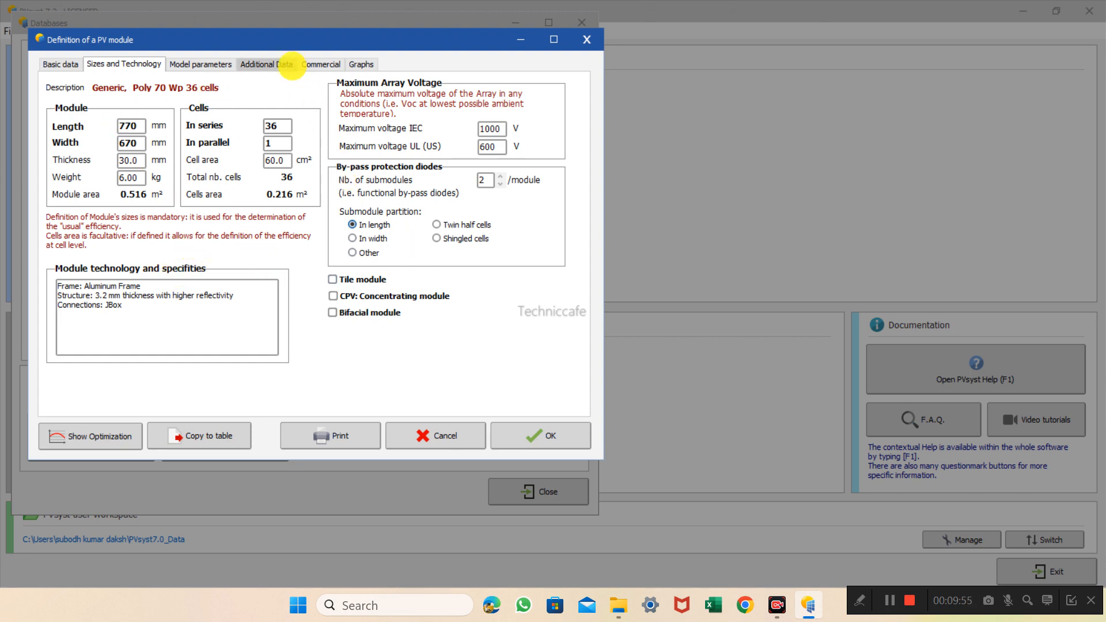
Examine the module's model parameters, additional, commercial and graph data, recheck its basic data and sizes, and close the component databases
{"action": "left_click", "coordinate": [227, 64]}
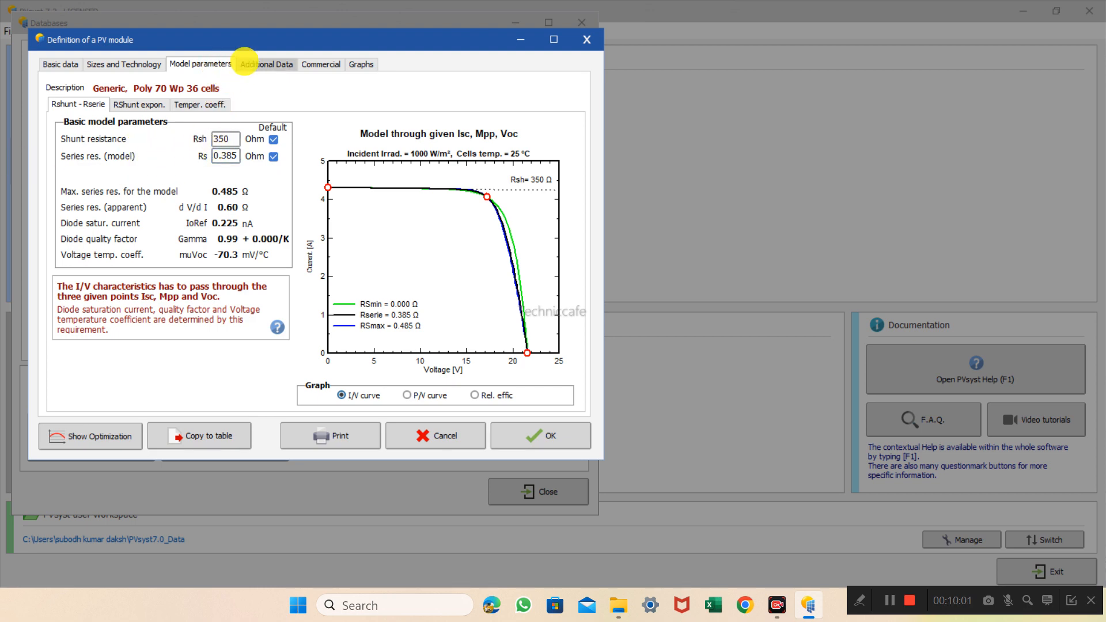
{"action": "left_click", "coordinate": [250, 62]}
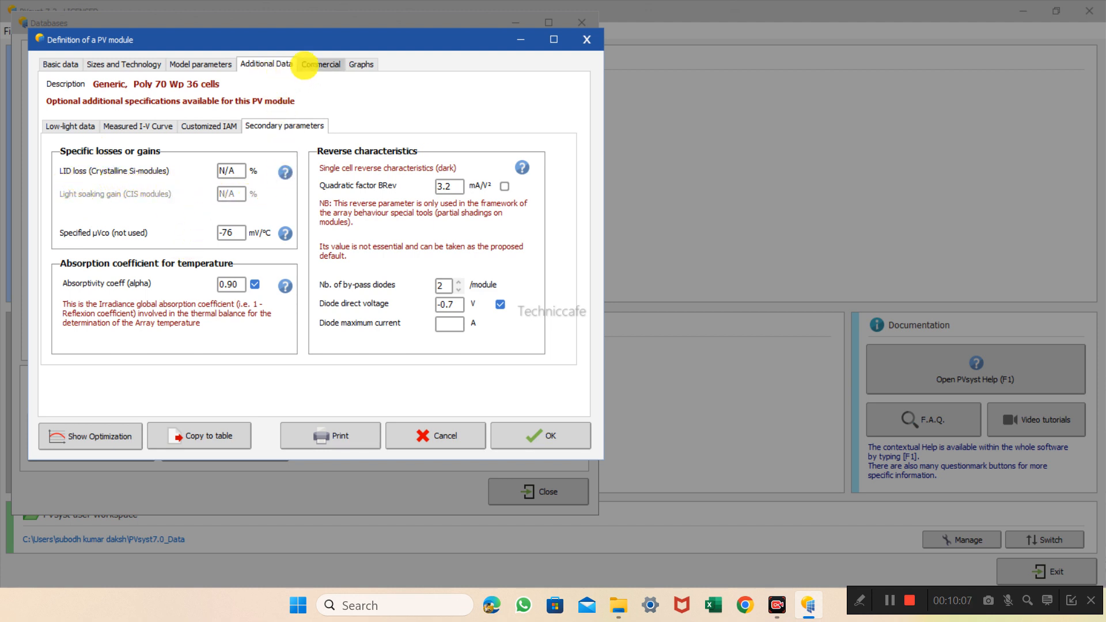
{"action": "left_click", "coordinate": [307, 63]}
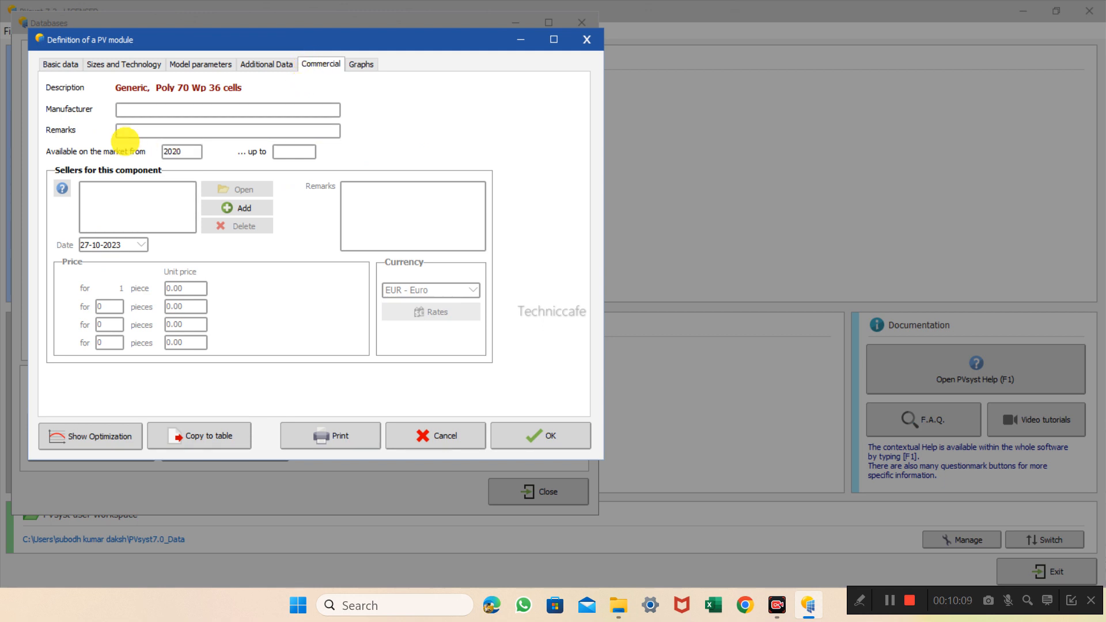
{"action": "left_click", "coordinate": [358, 64]}
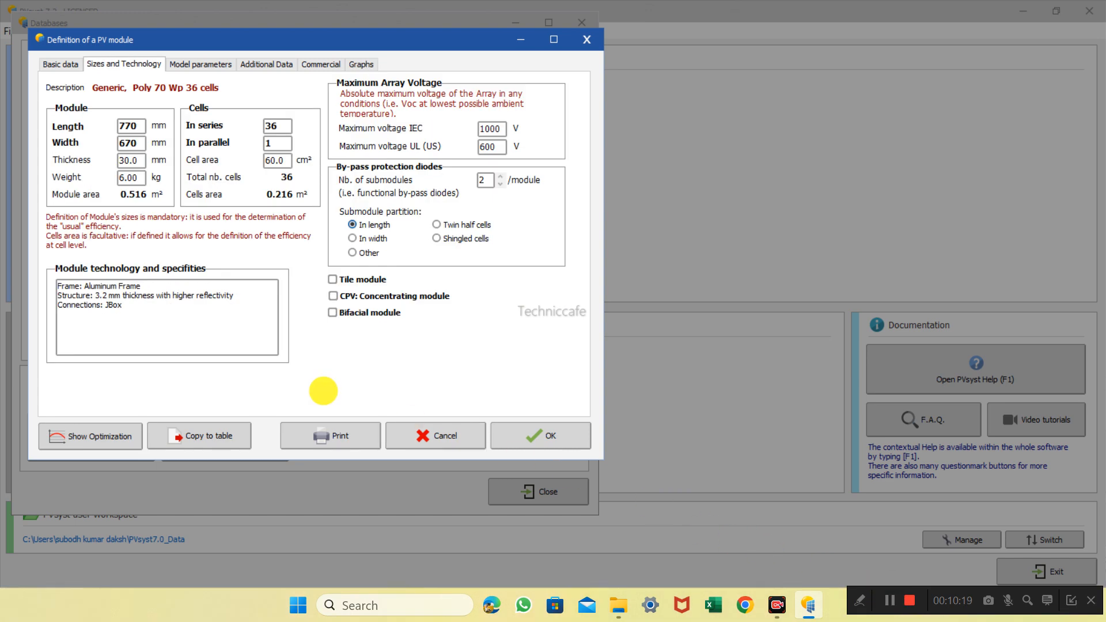
{"action": "left_click", "coordinate": [57, 64]}
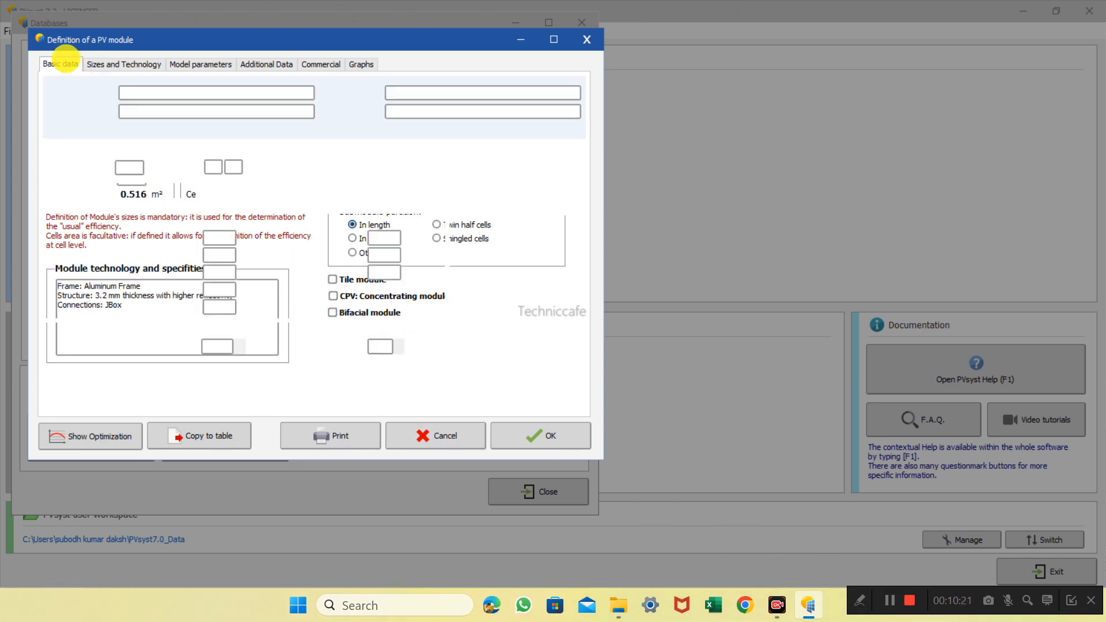
{"action": "left_click", "coordinate": [121, 64]}
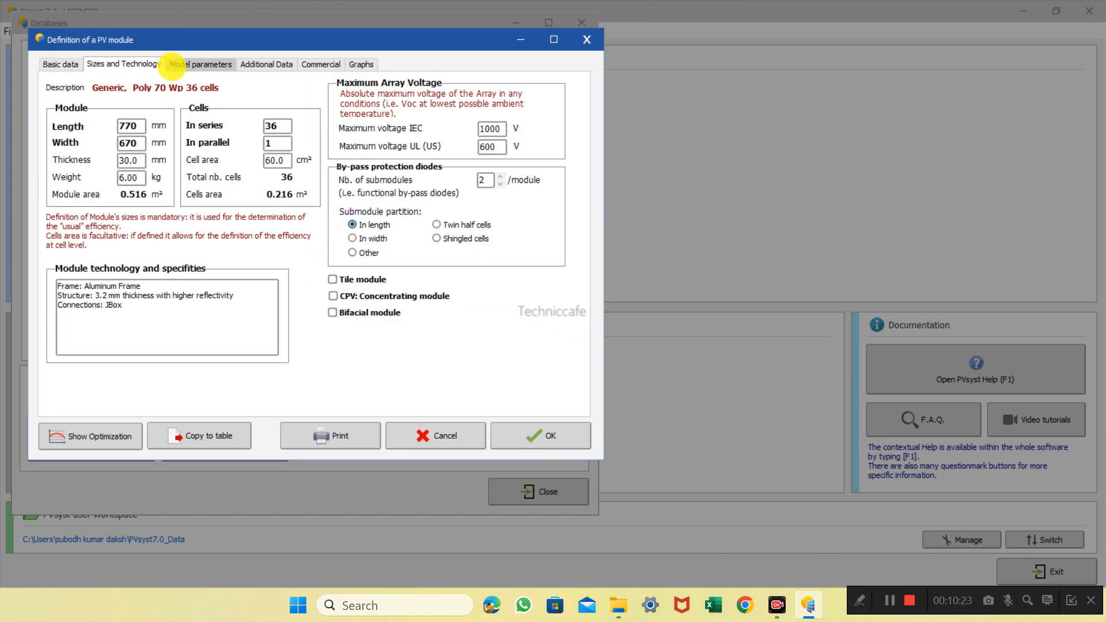
{"action": "left_click", "coordinate": [200, 64]}
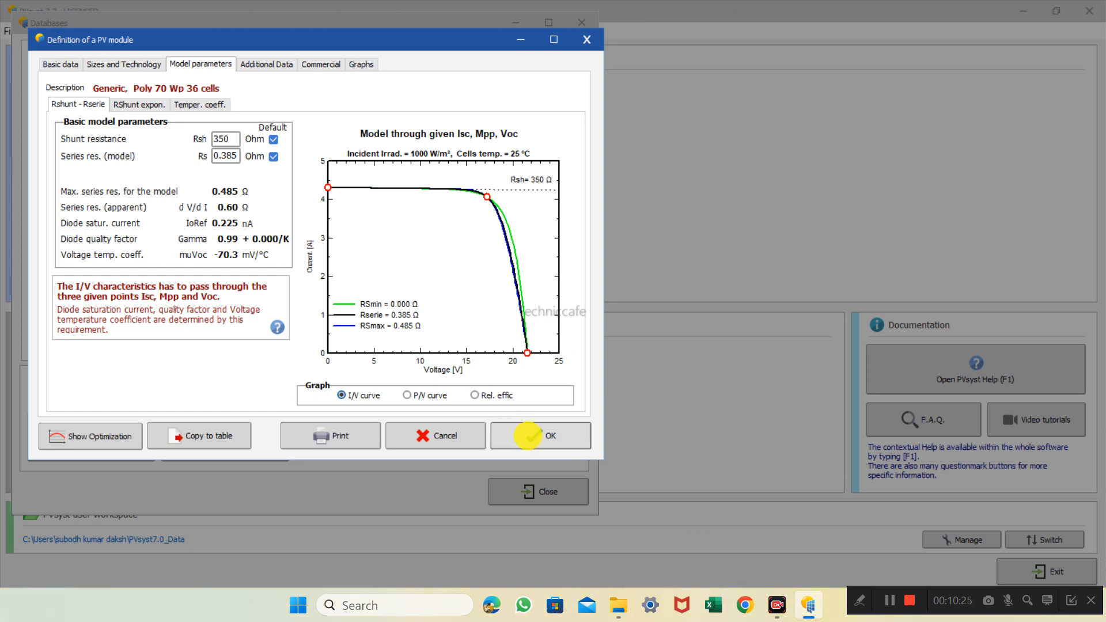
{"action": "left_click", "coordinate": [527, 436]}
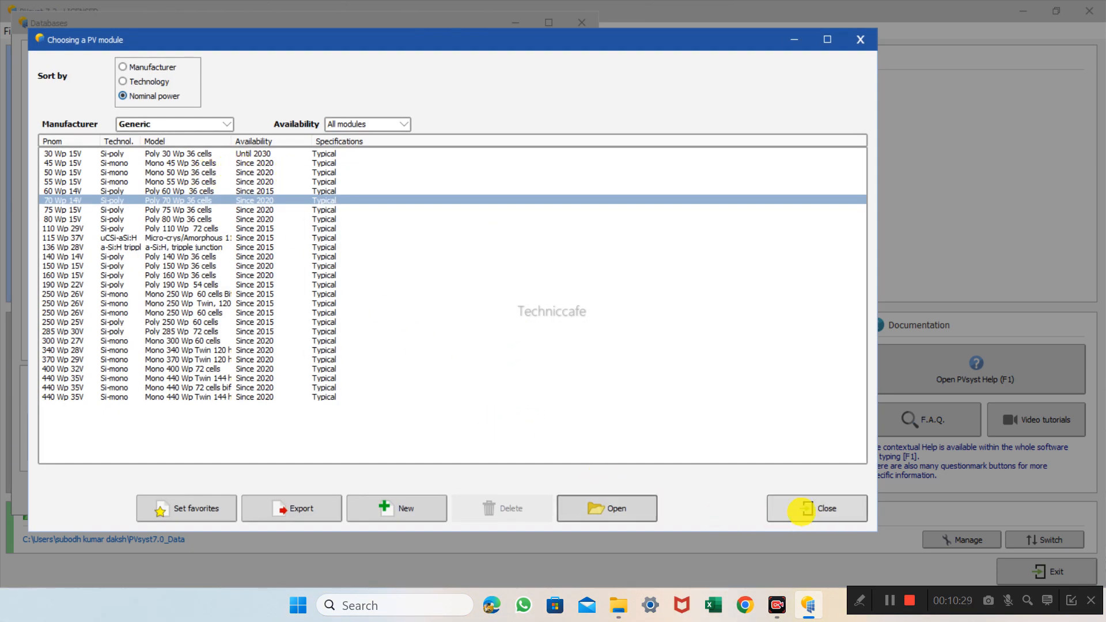
{"action": "left_click", "coordinate": [804, 507]}
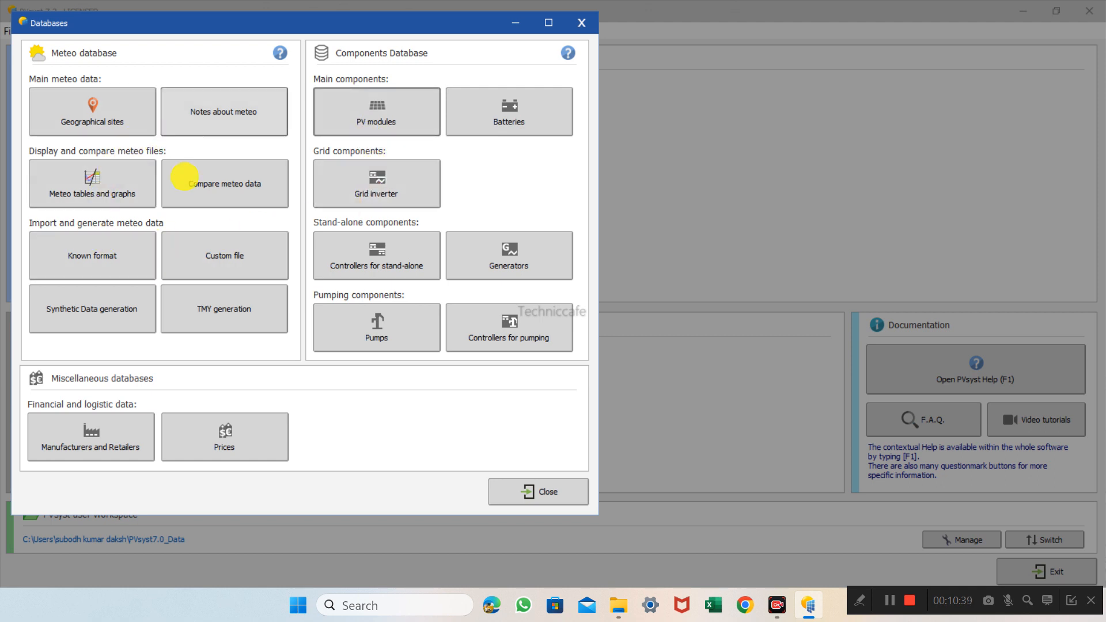
{"action": "left_click", "coordinate": [514, 492]}
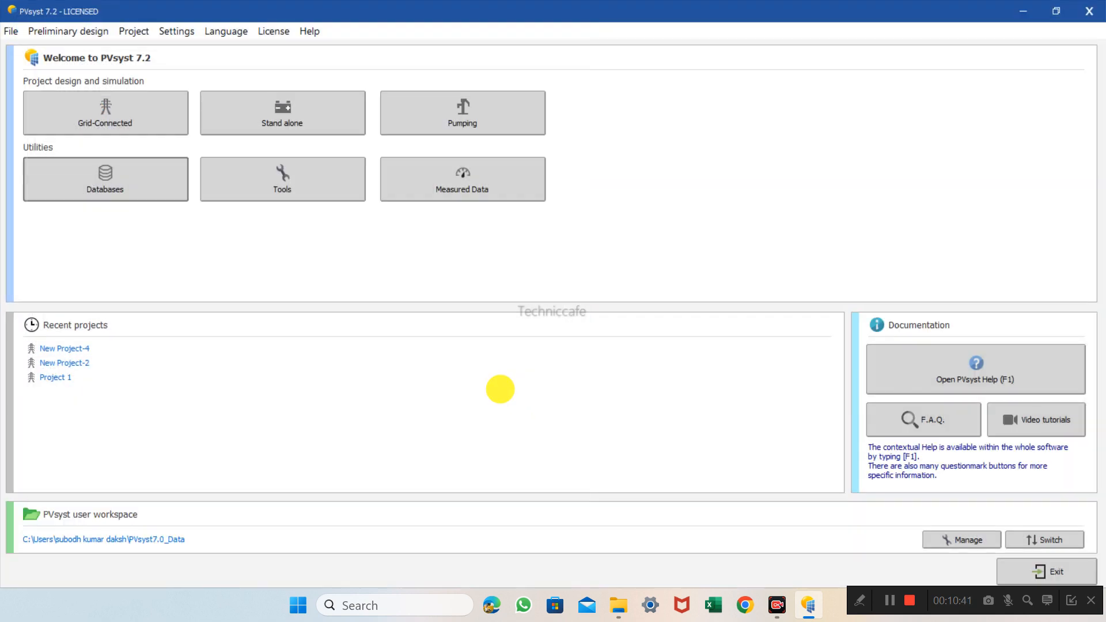
Open the grid-connected project design and rename the project as "new project-patna solar design"
{"action": "left_click", "coordinate": [136, 119]}
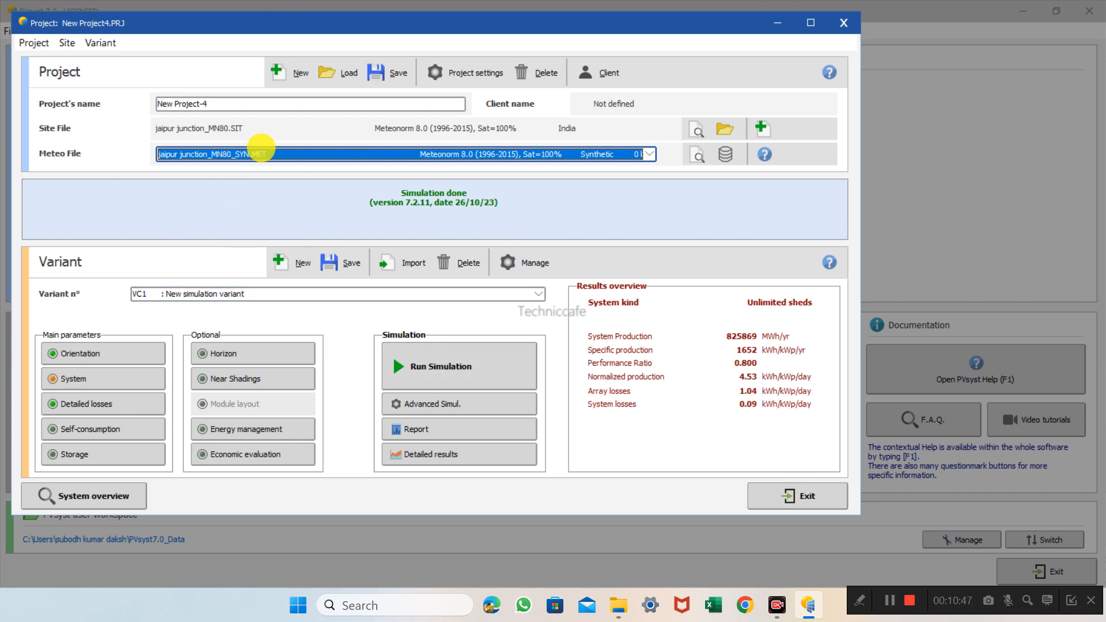
{"action": "left_click_drag", "start_coordinate": [230, 105], "coordinate": [137, 106]}
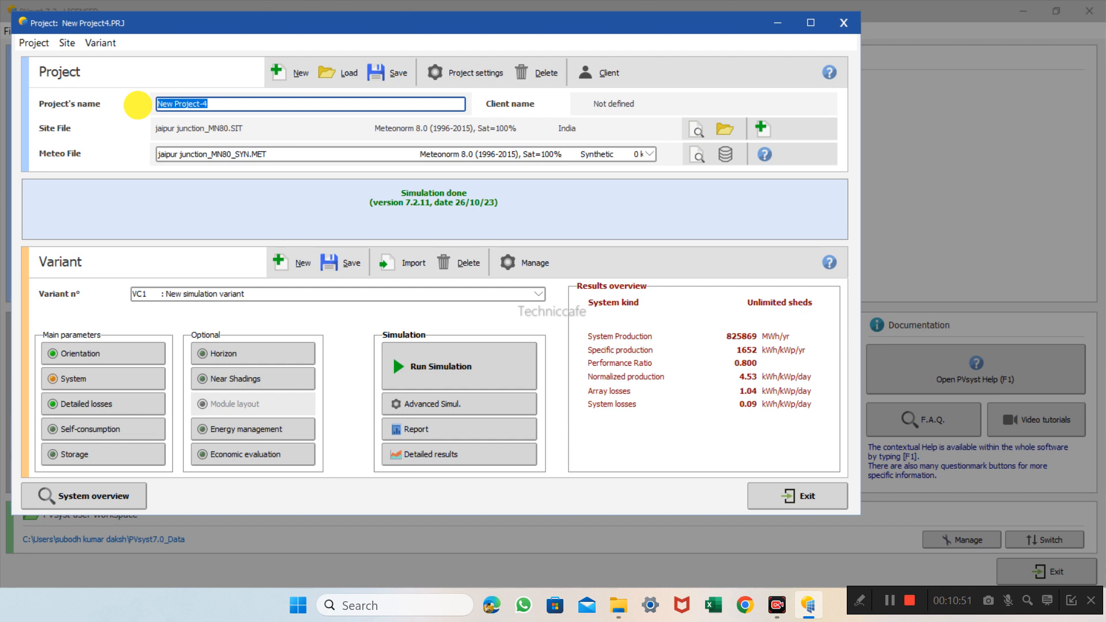
{"action": "type", "text": "ne"}
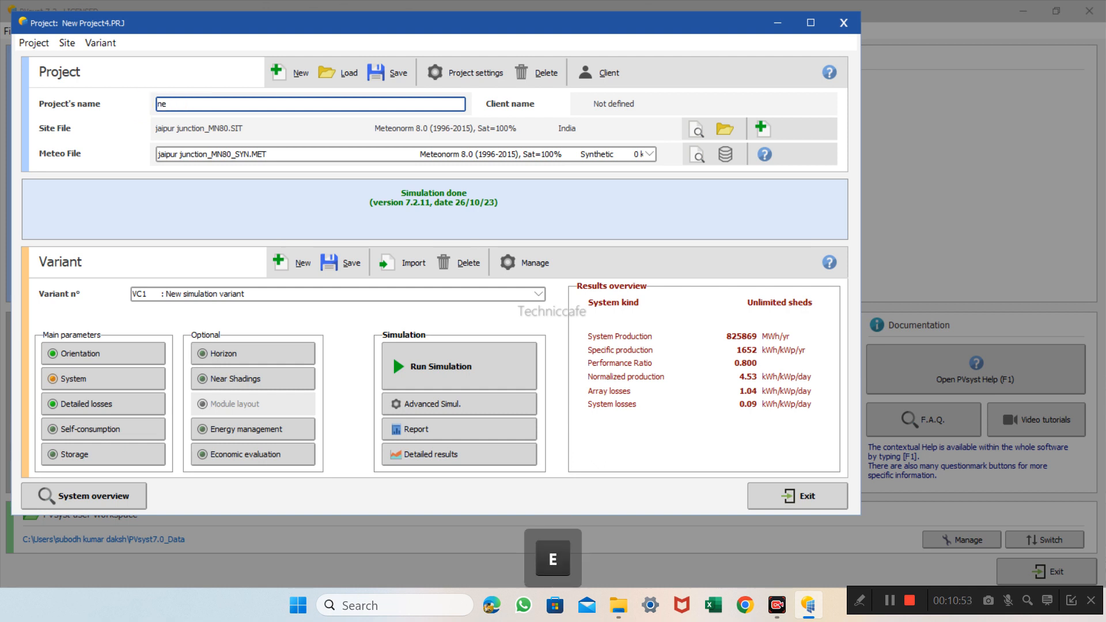
{"action": "type", "text": "w project-patn"}
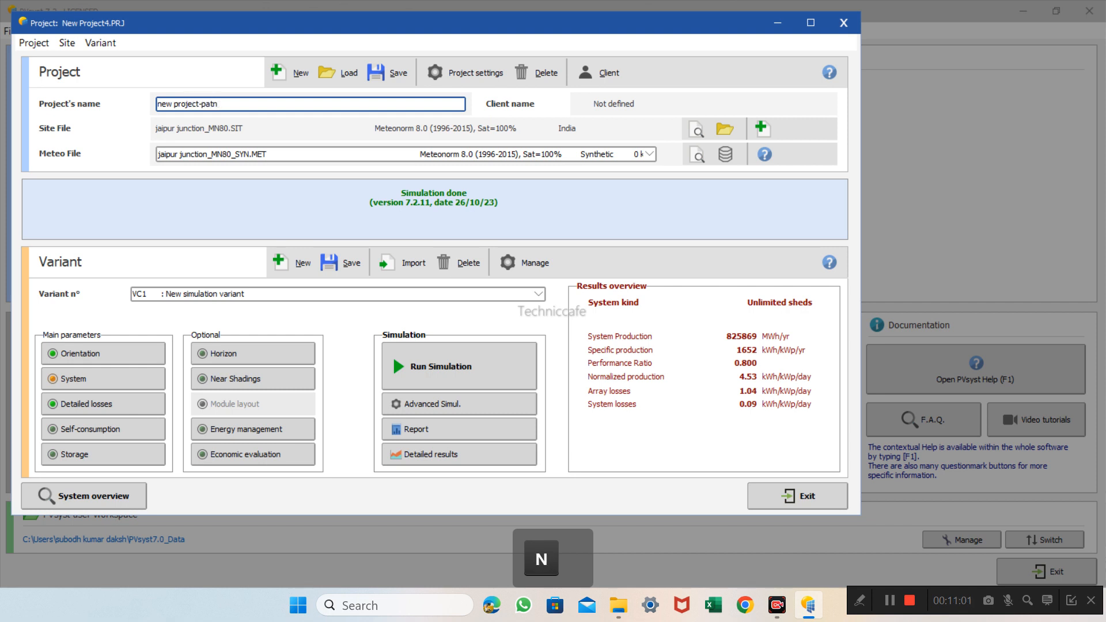
{"action": "type", "text": "a "}
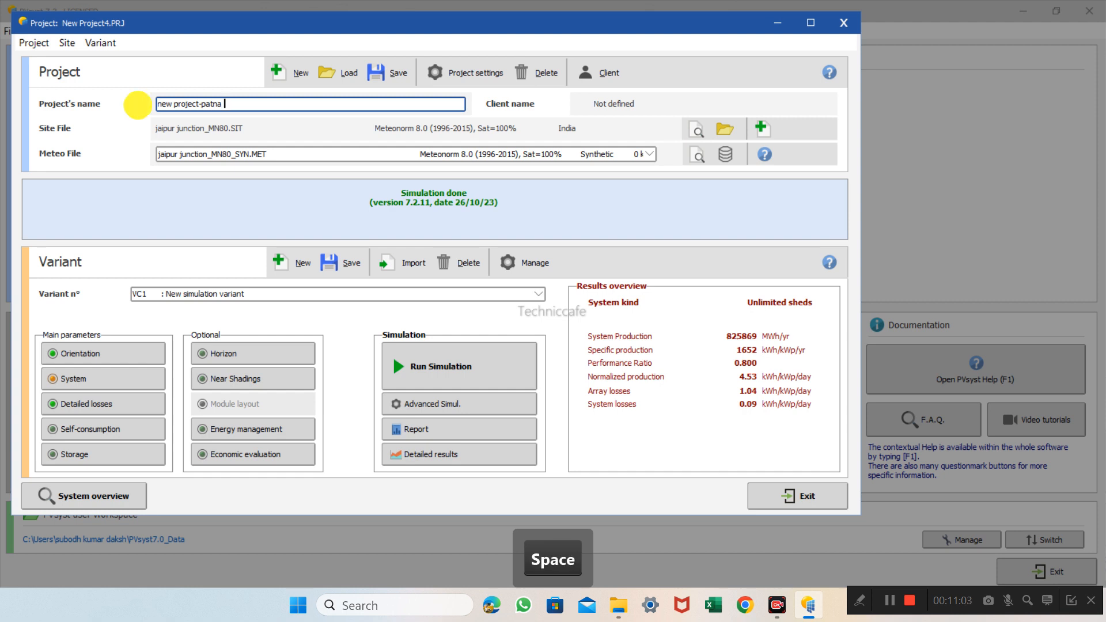
{"action": "type", "text": "sol"}
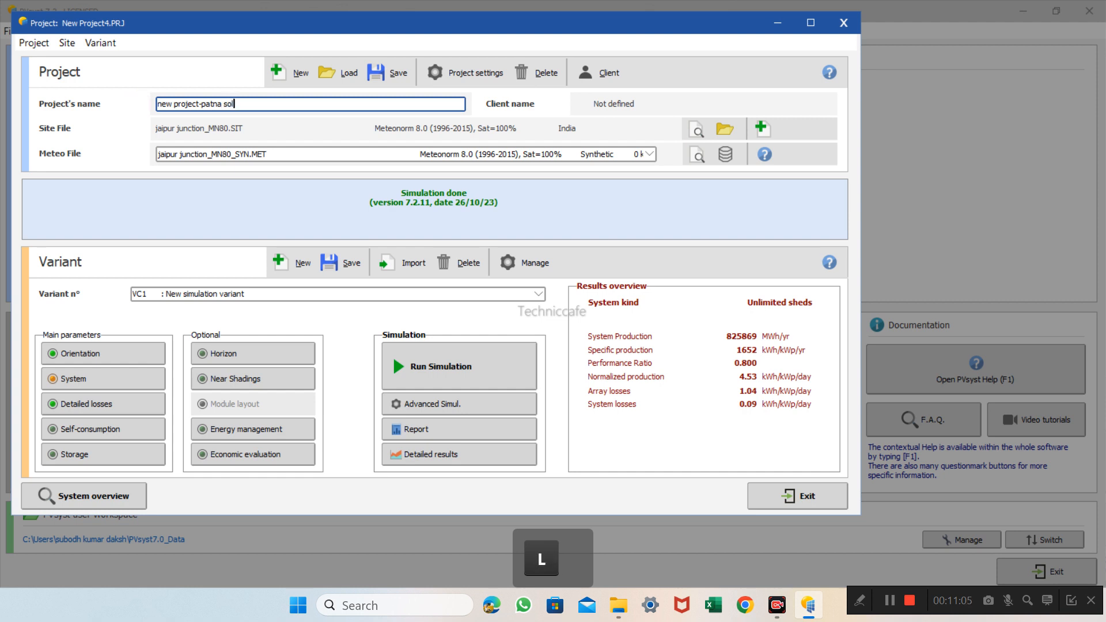
{"action": "type", "text": "ar design"}
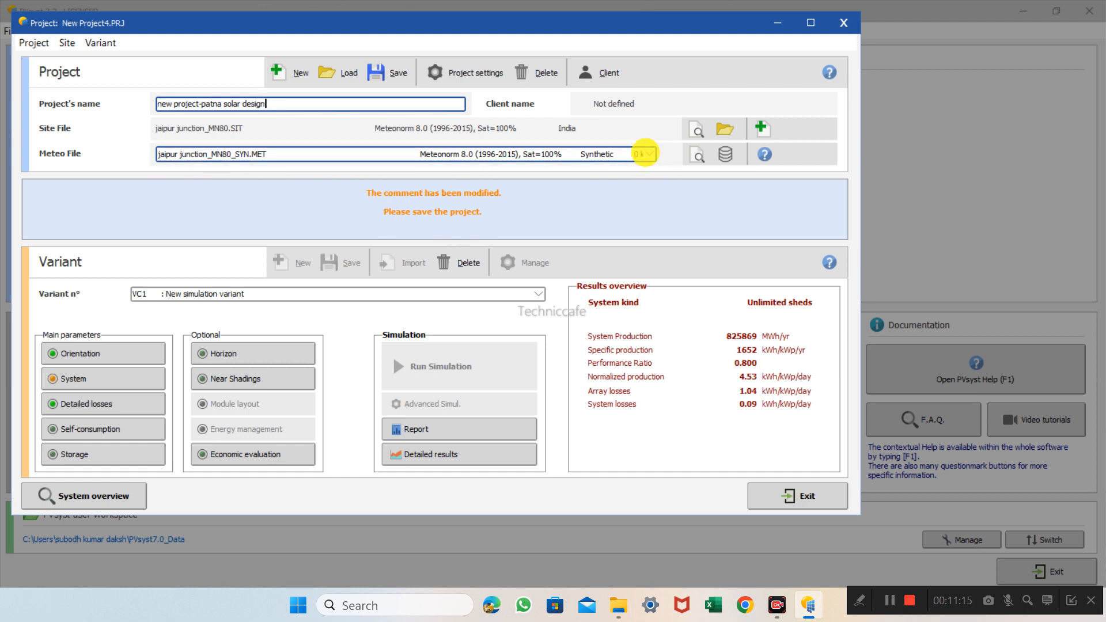
Assign the geographical site patna gandhi maidan_MN80.SIT to the project, together with its synthetic meteo file
{"action": "left_click", "coordinate": [644, 153]}
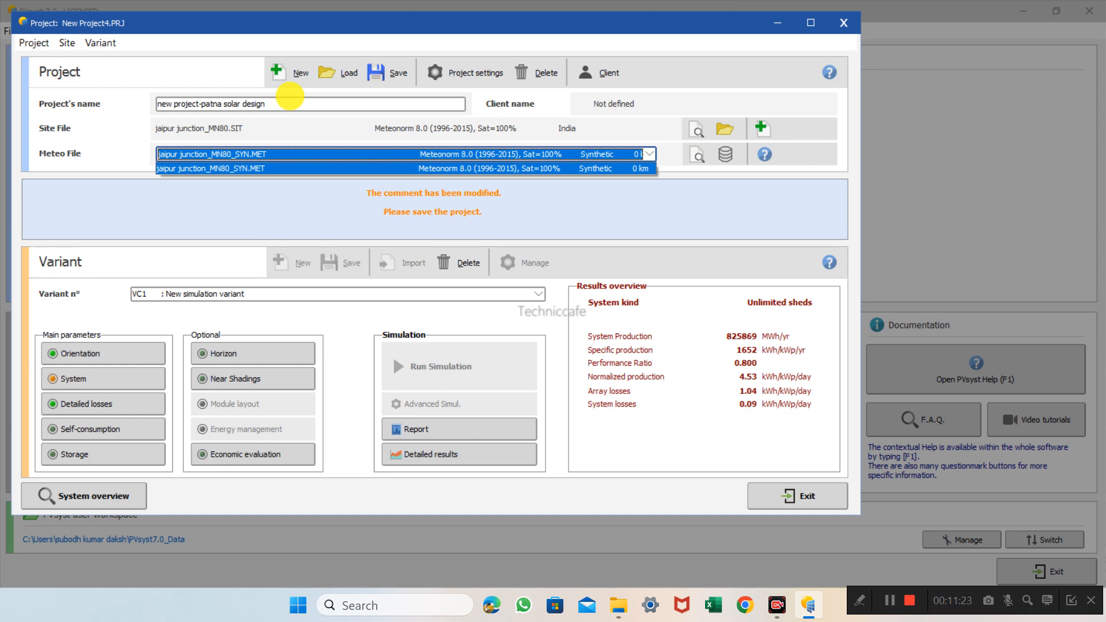
{"action": "left_click", "coordinate": [289, 96]}
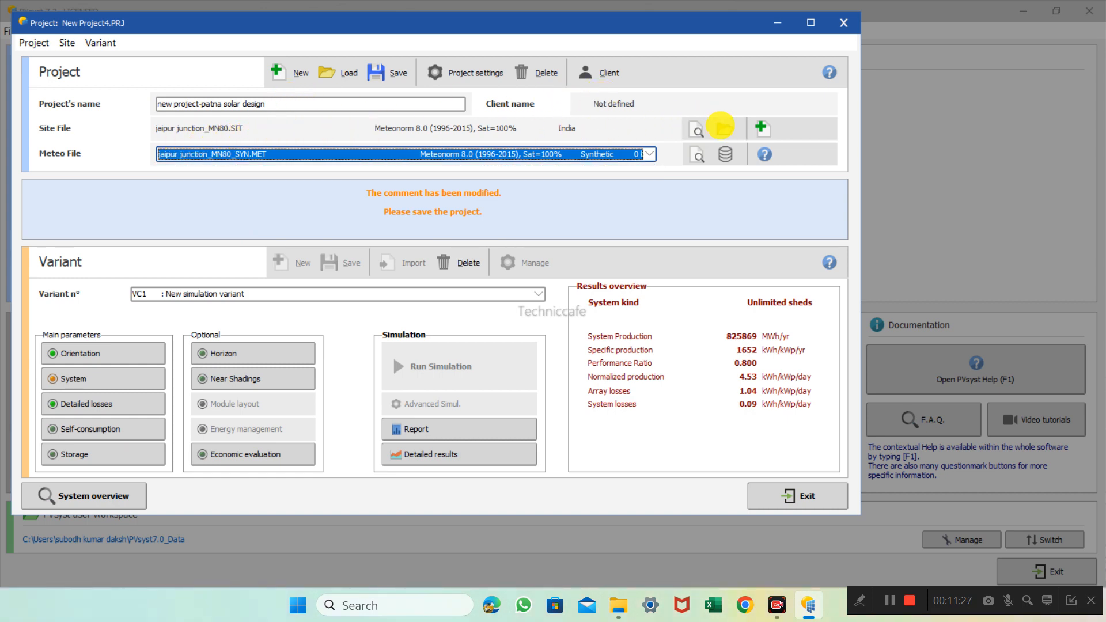
{"action": "left_click", "coordinate": [721, 126]}
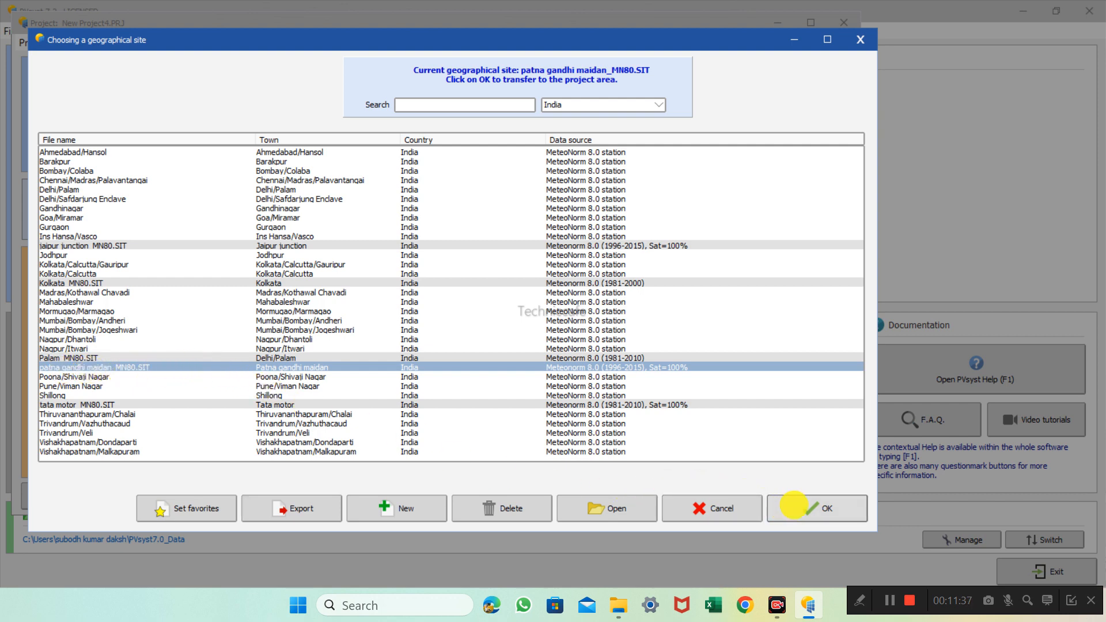
{"action": "left_click", "coordinate": [795, 507]}
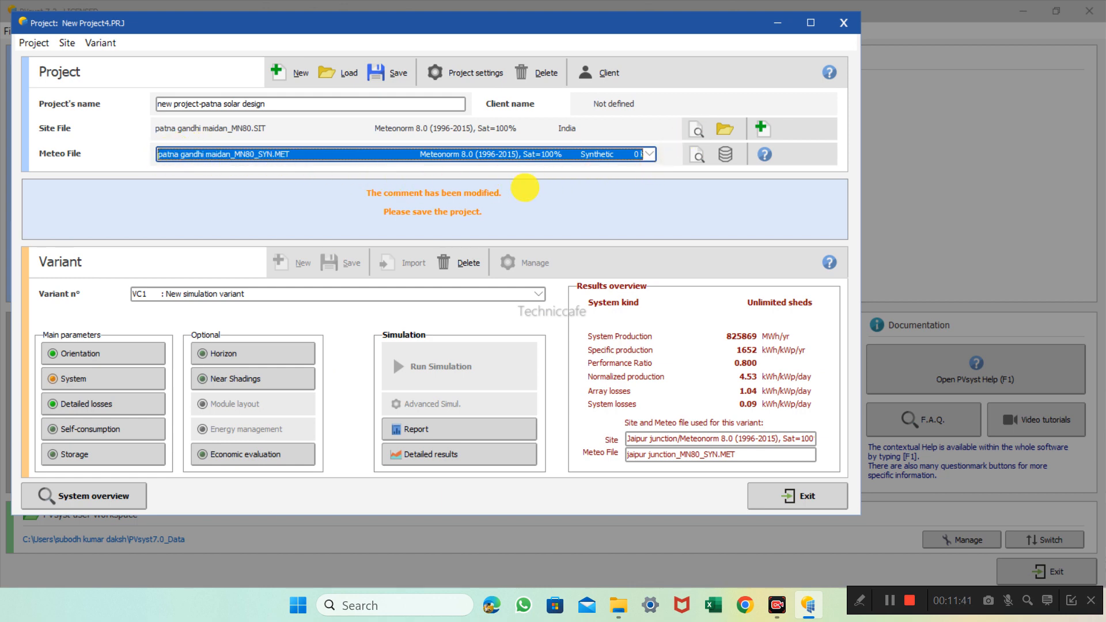
Save the modified project with the description "new project-patna solar design" under the file name New Project4
{"action": "left_click", "coordinate": [51, 353]}
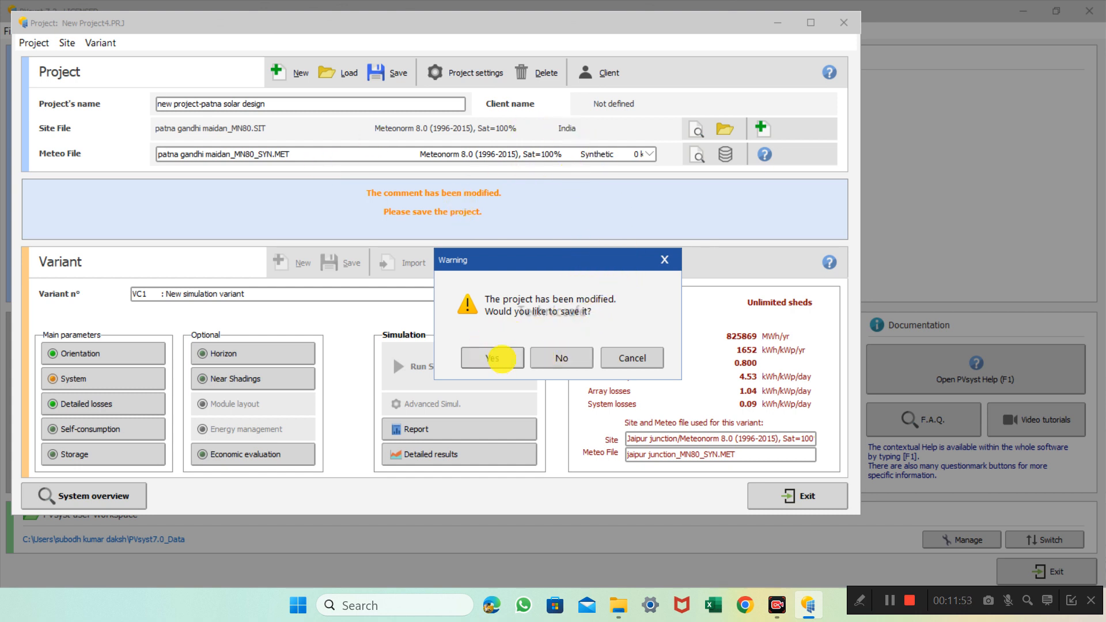
{"action": "left_click", "coordinate": [664, 260]}
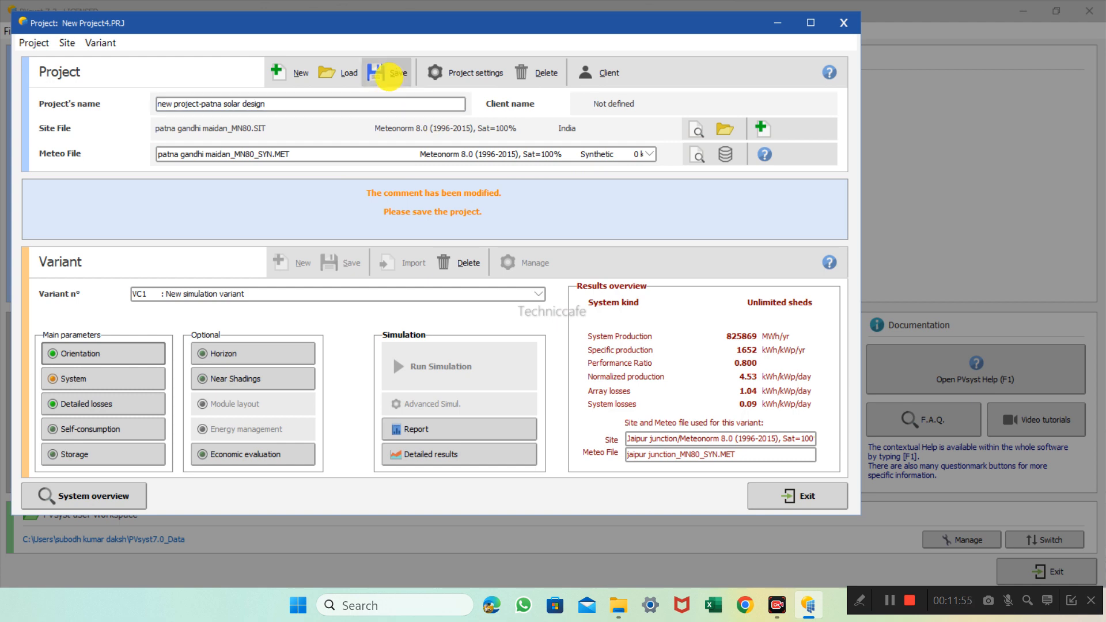
{"action": "left_click", "coordinate": [387, 73]}
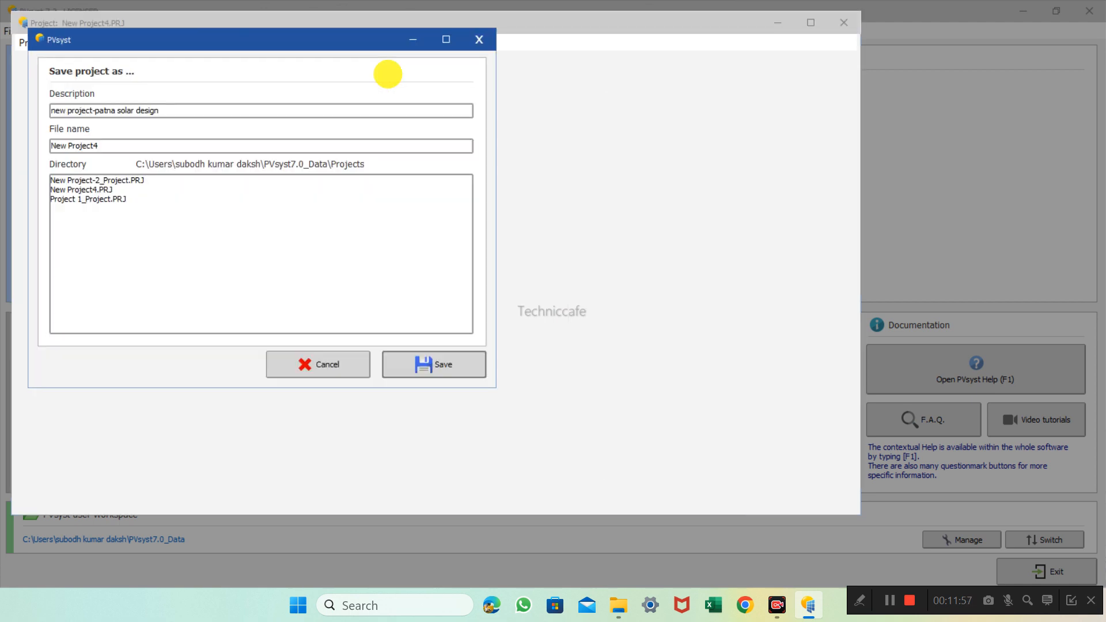
{"action": "left_click", "coordinate": [433, 363]}
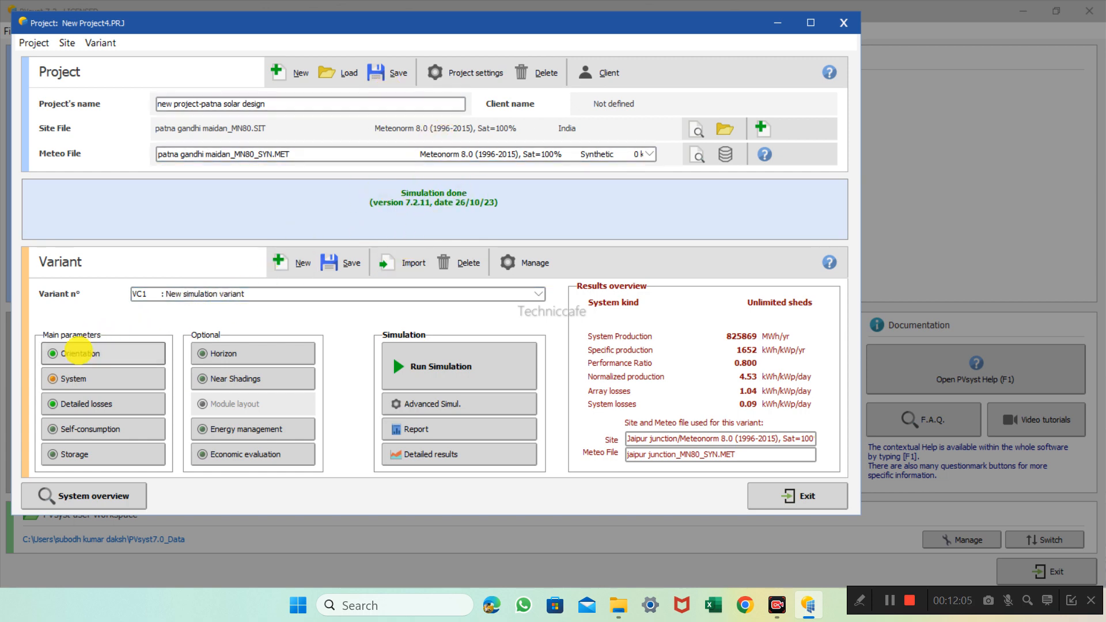
Open the variant's orientation settings, review the available field types and choose Unlimited sheds
{"action": "left_click", "coordinate": [72, 353]}
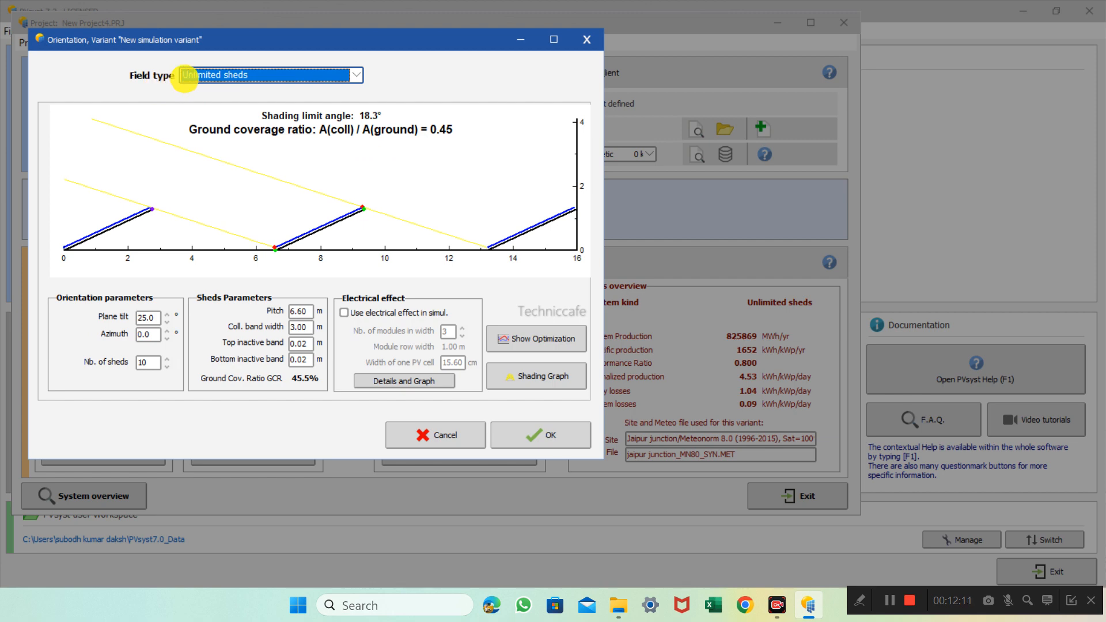
{"action": "left_click", "coordinate": [319, 77]}
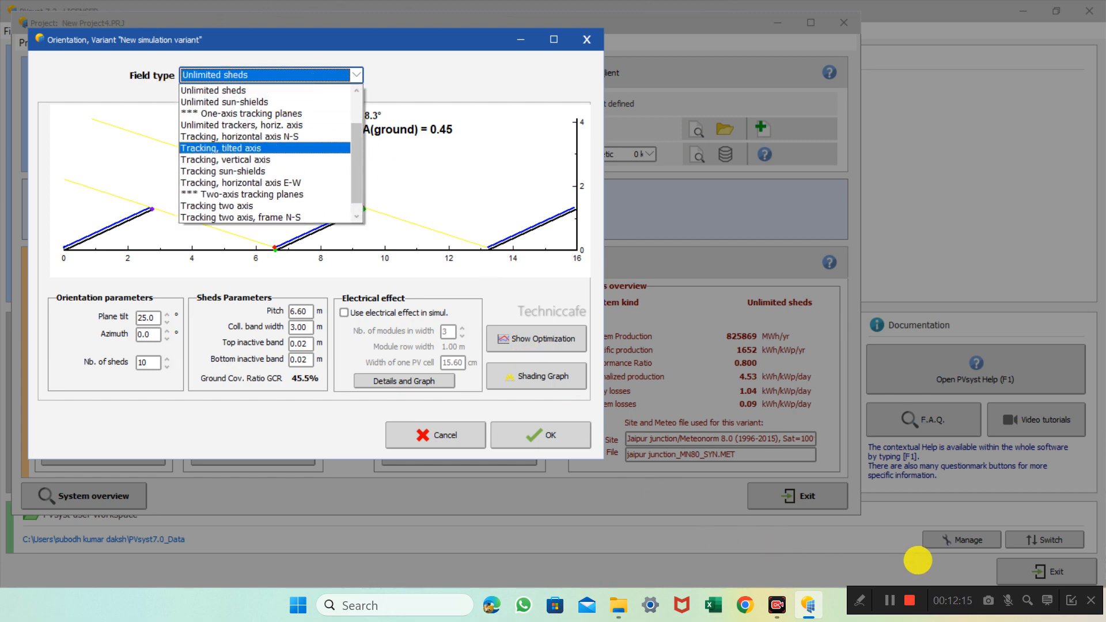
{"action": "left_click", "coordinate": [890, 600]}
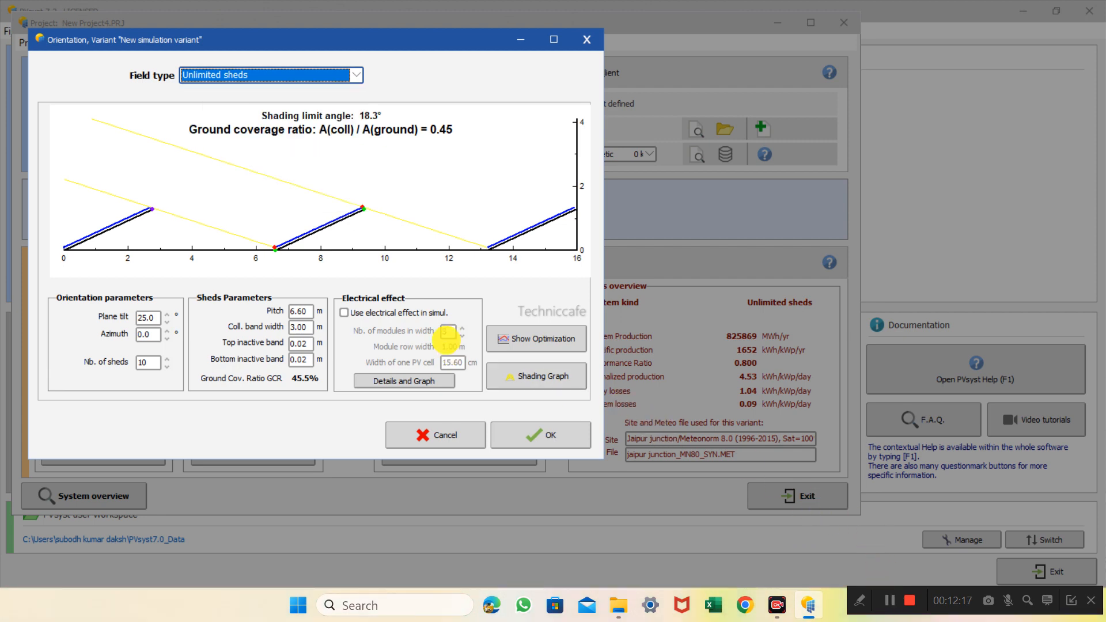
{"action": "left_click", "coordinate": [334, 75]}
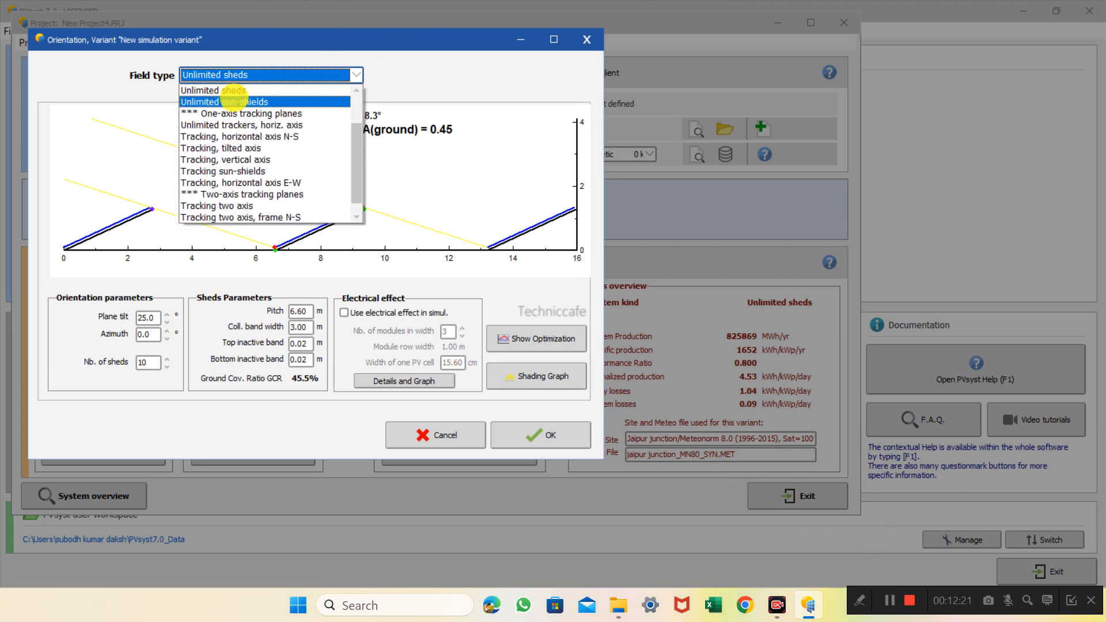
{"action": "left_click", "coordinate": [259, 88]}
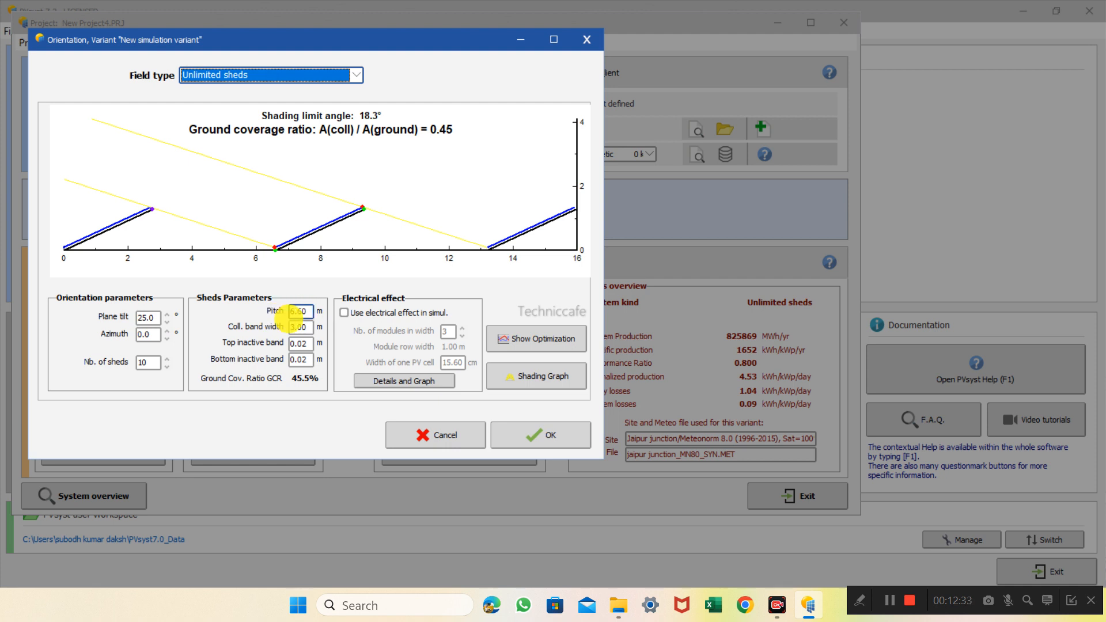
Set the sheds' pitch to 7.00 m and view the shed tilt optimization graph
{"action": "left_click", "coordinate": [305, 312]}
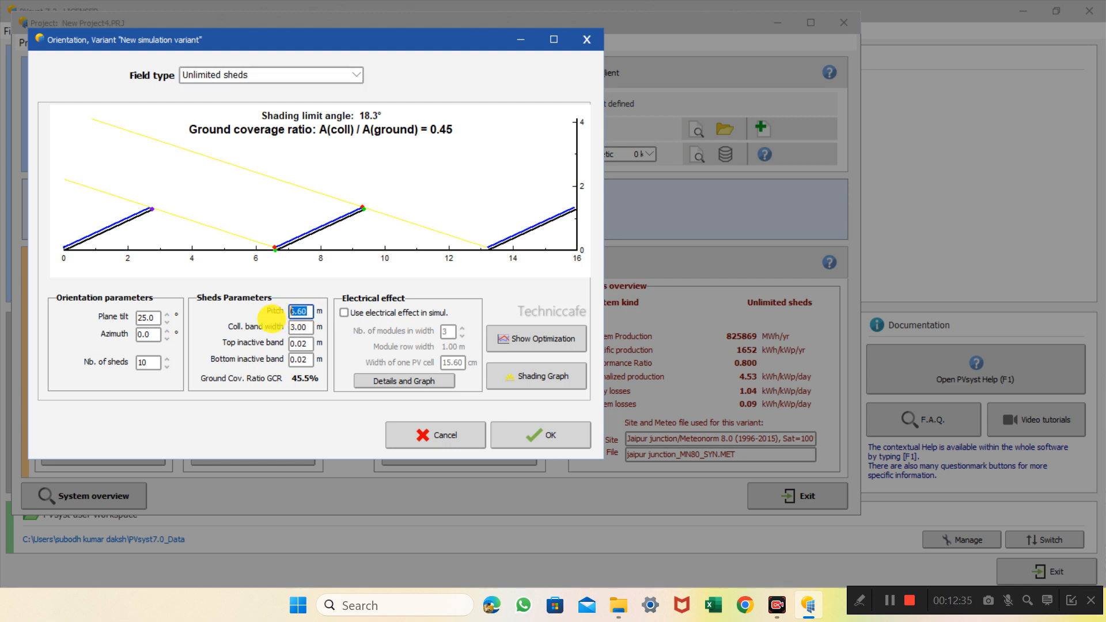
{"action": "type", "text": "7.0"}
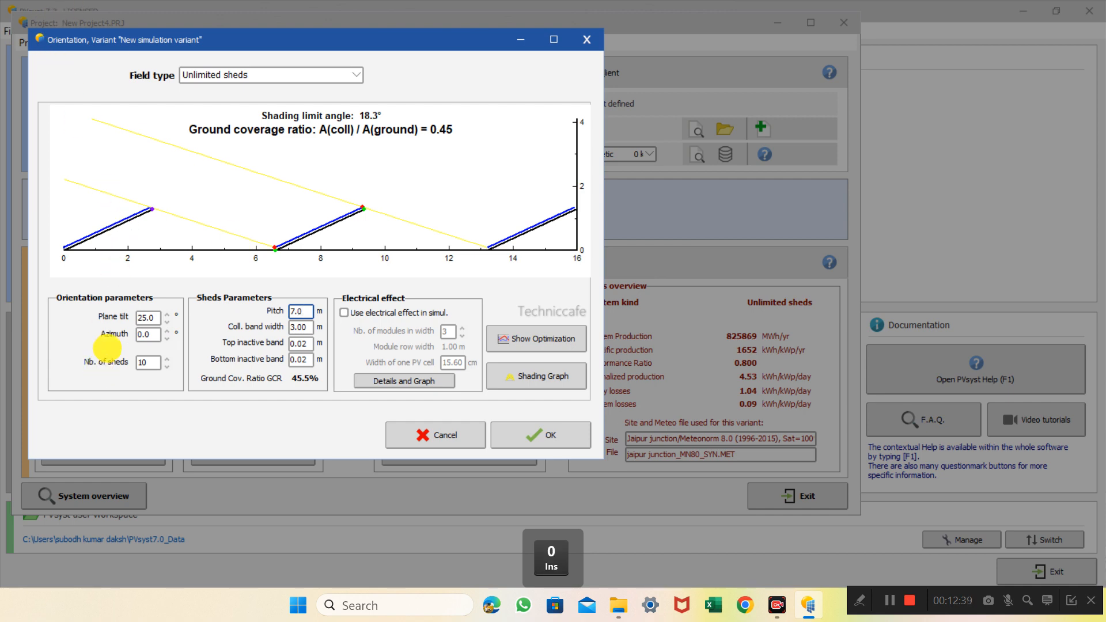
{"action": "left_click", "coordinate": [145, 318]}
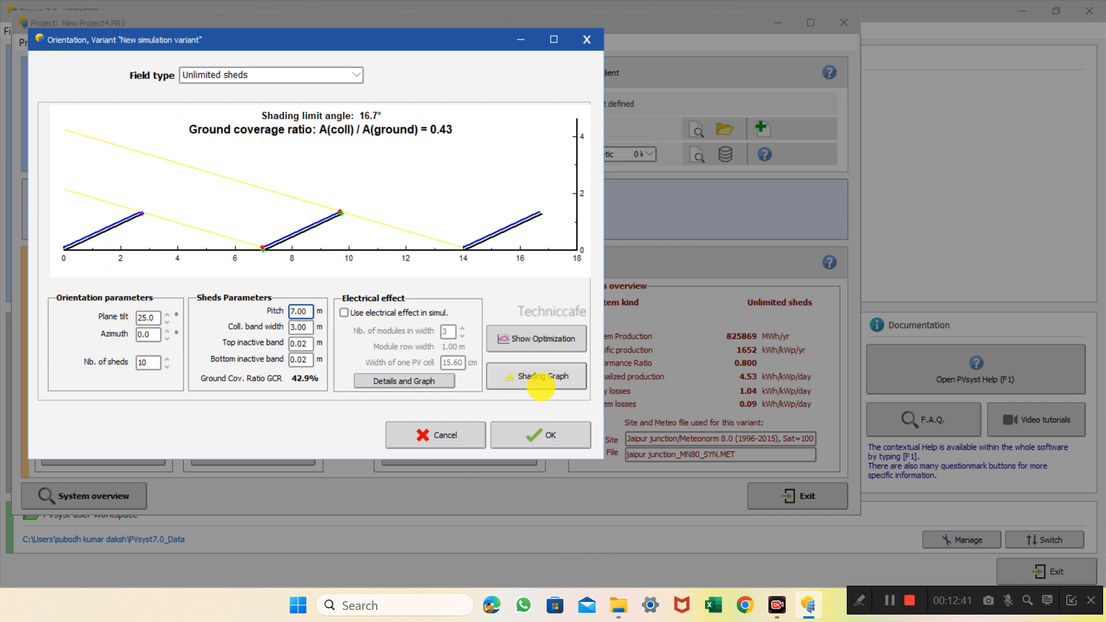
{"action": "left_click", "coordinate": [536, 338]}
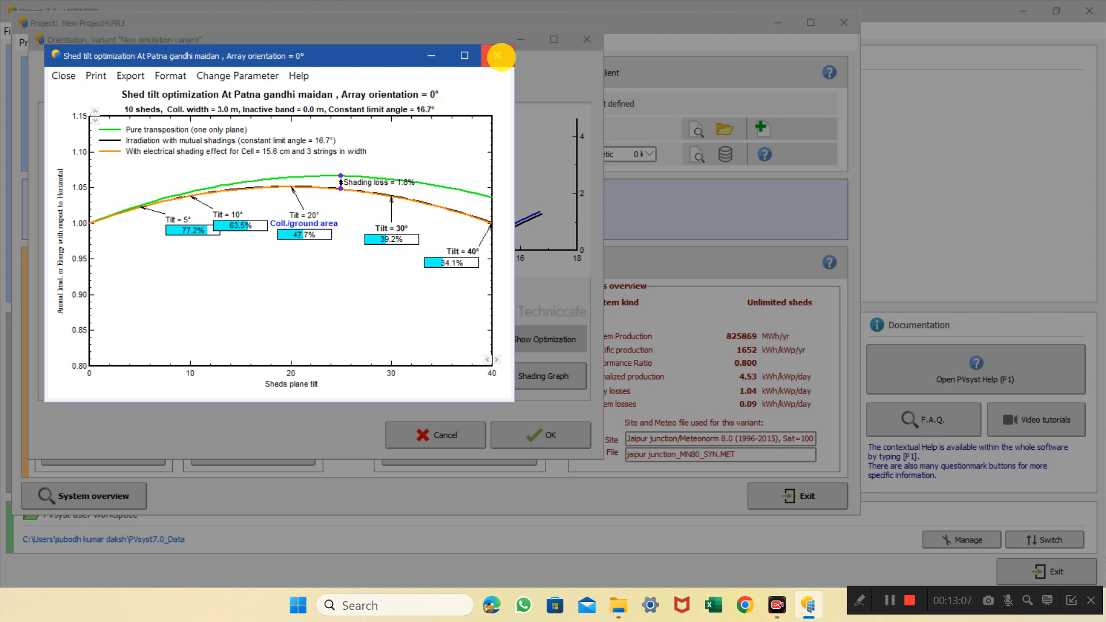
{"action": "left_click", "coordinate": [499, 56]}
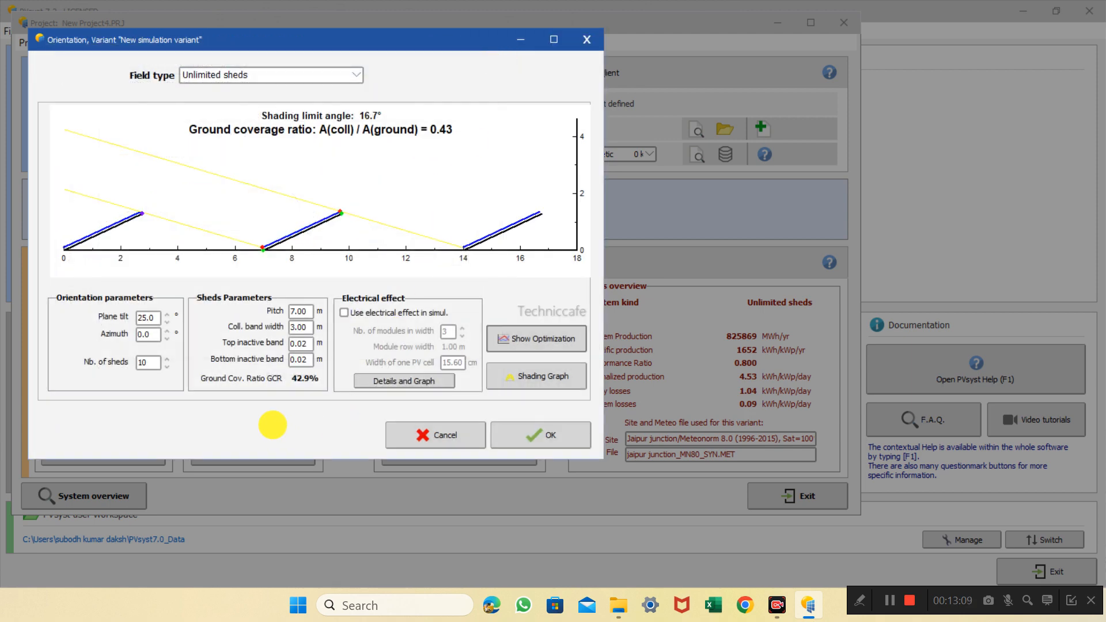
Set the plane tilt of the unlimited sheds to 20°
{"action": "double_click", "coordinate": [141, 317]}
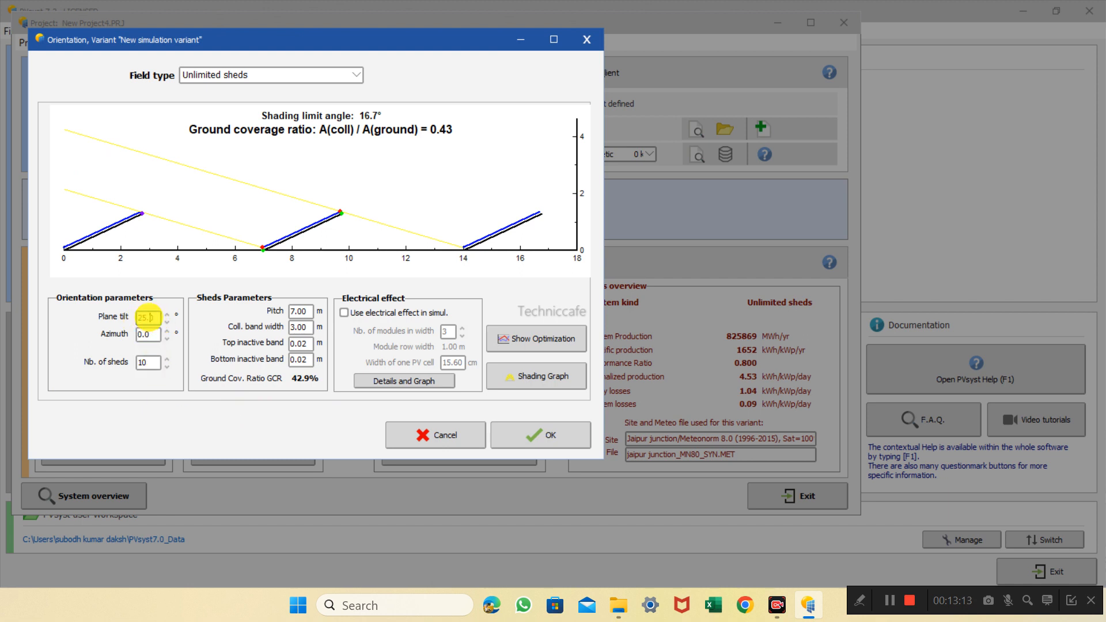
{"action": "key", "text": "BackSpace"}
{"action": "key", "text": "BackSpace"}
{"action": "type", "text": "20"}
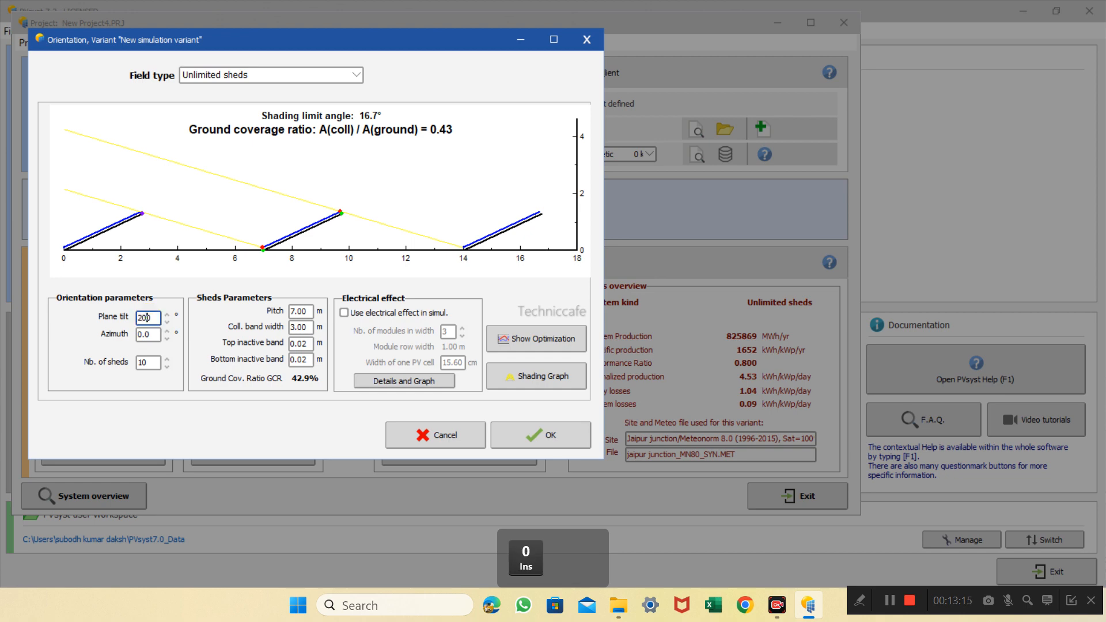
{"action": "key", "text": "BackSpace"}
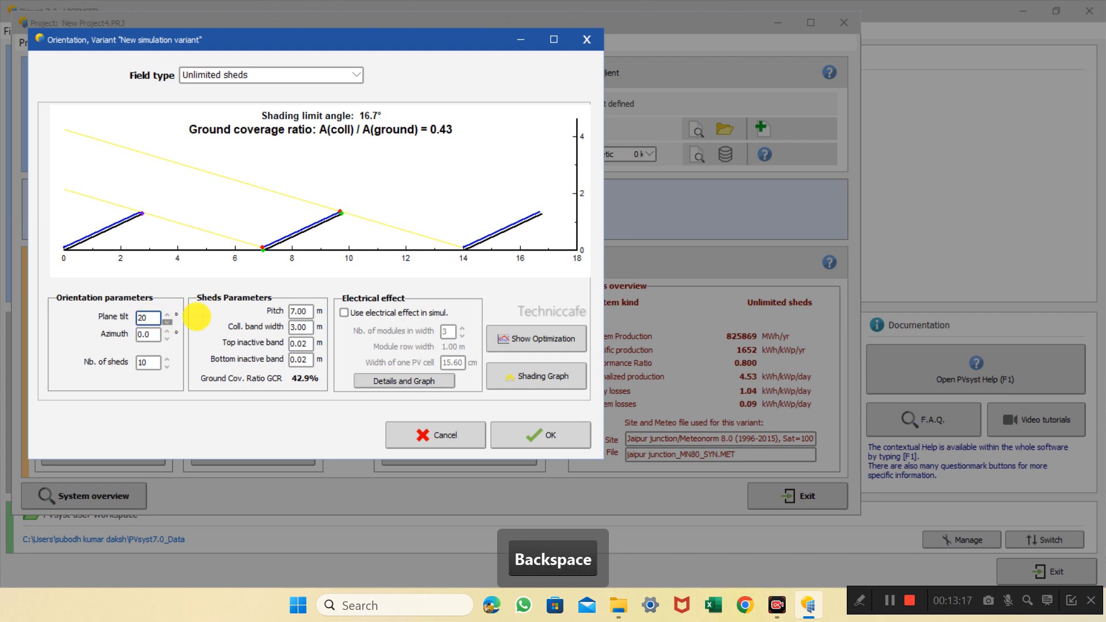
Set the sheds' pitch to 6.60 m and check the shed tilt optimization graph
{"action": "left_click", "coordinate": [306, 311]}
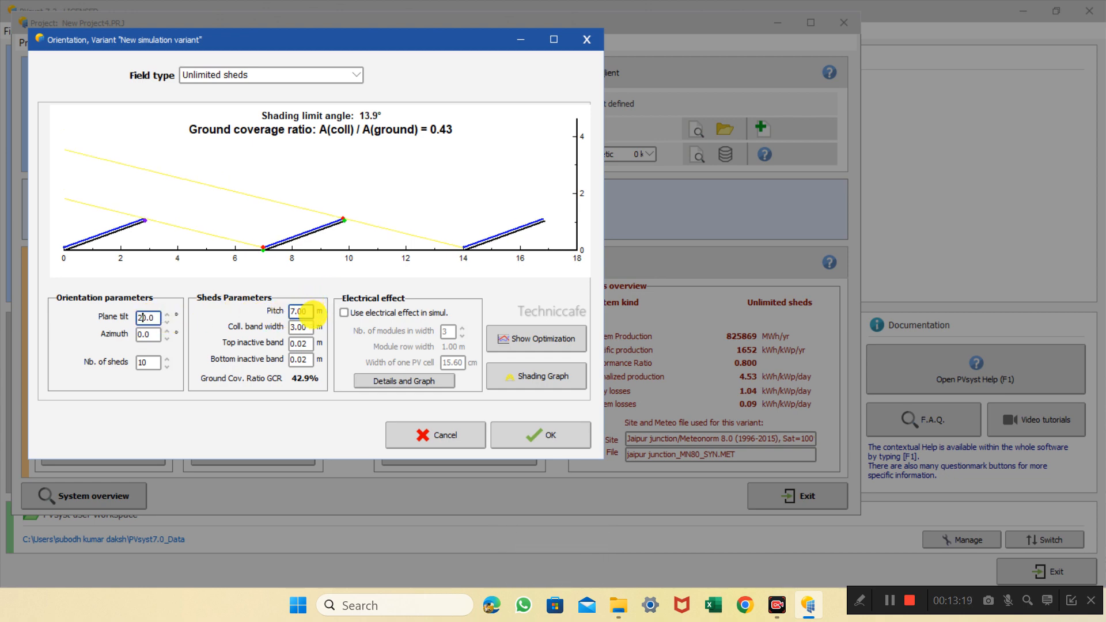
{"action": "left_click_drag", "start_coordinate": [303, 311], "coordinate": [265, 324]}
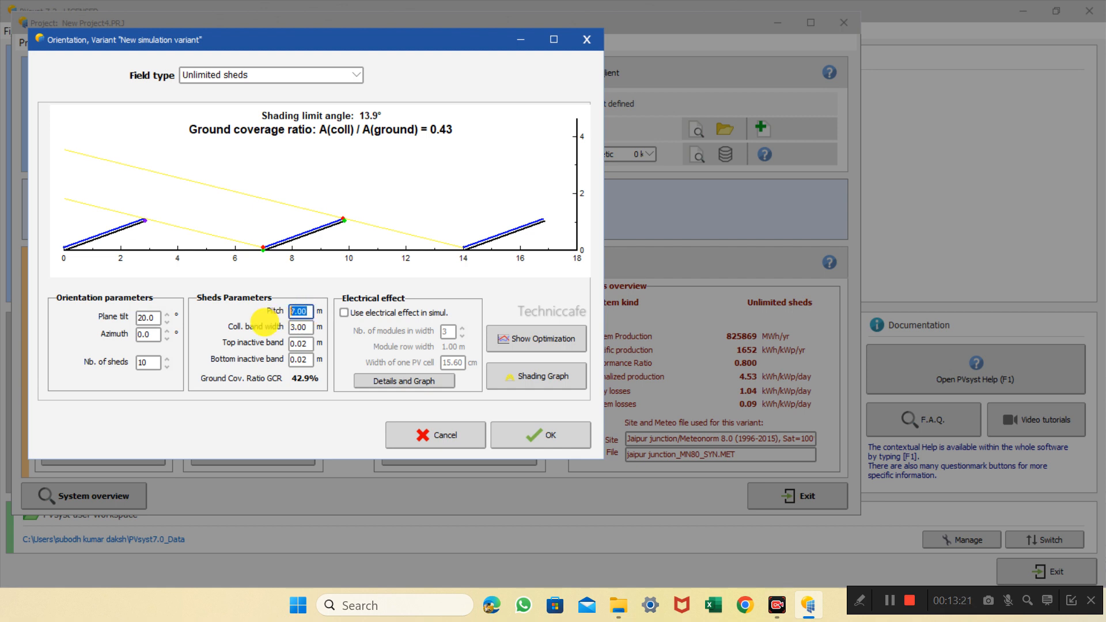
{"action": "type", "text": "6."}
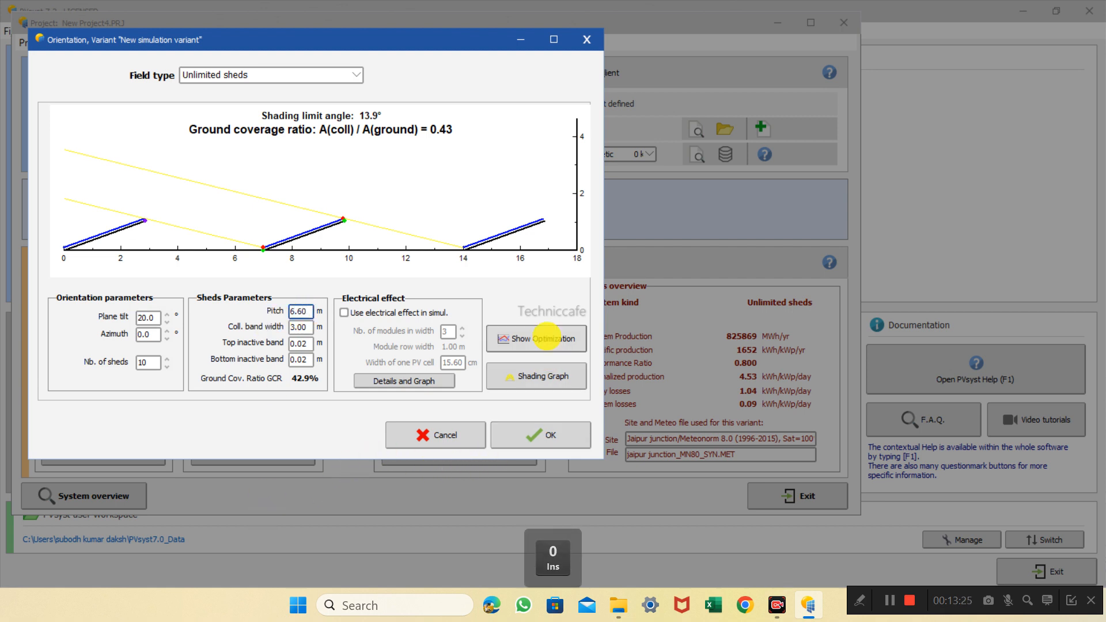
{"action": "left_click", "coordinate": [546, 339]}
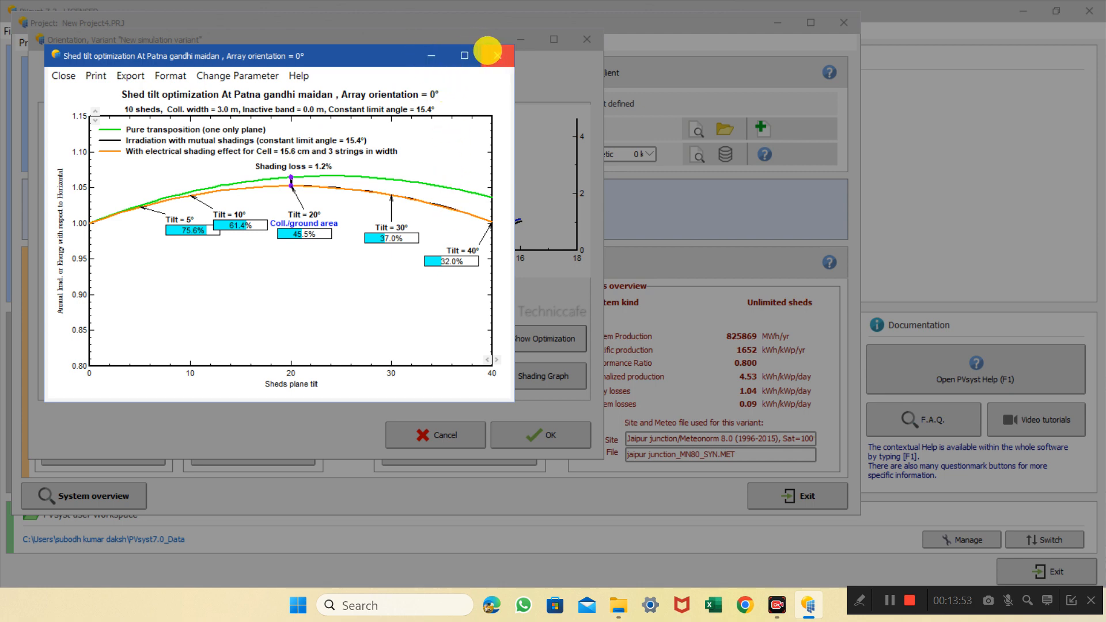
{"action": "left_click", "coordinate": [496, 55]}
Set the plane tilt of the unlimited sheds to 22°
{"action": "double_click", "coordinate": [148, 319]}
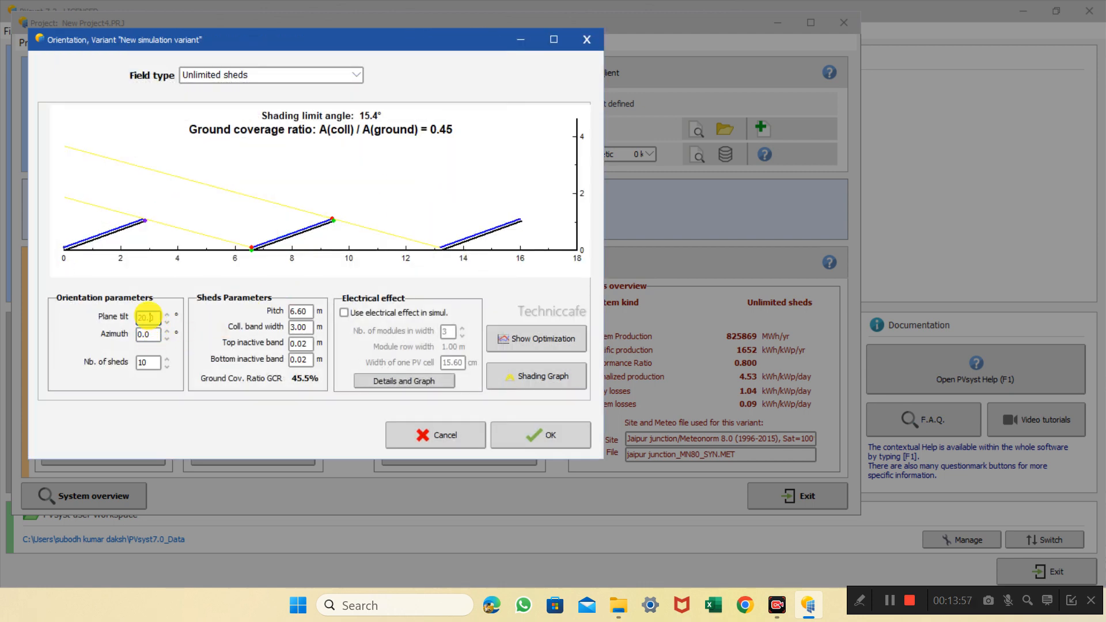
{"action": "left_click_drag", "start_coordinate": [148, 317], "coordinate": [127, 332]}
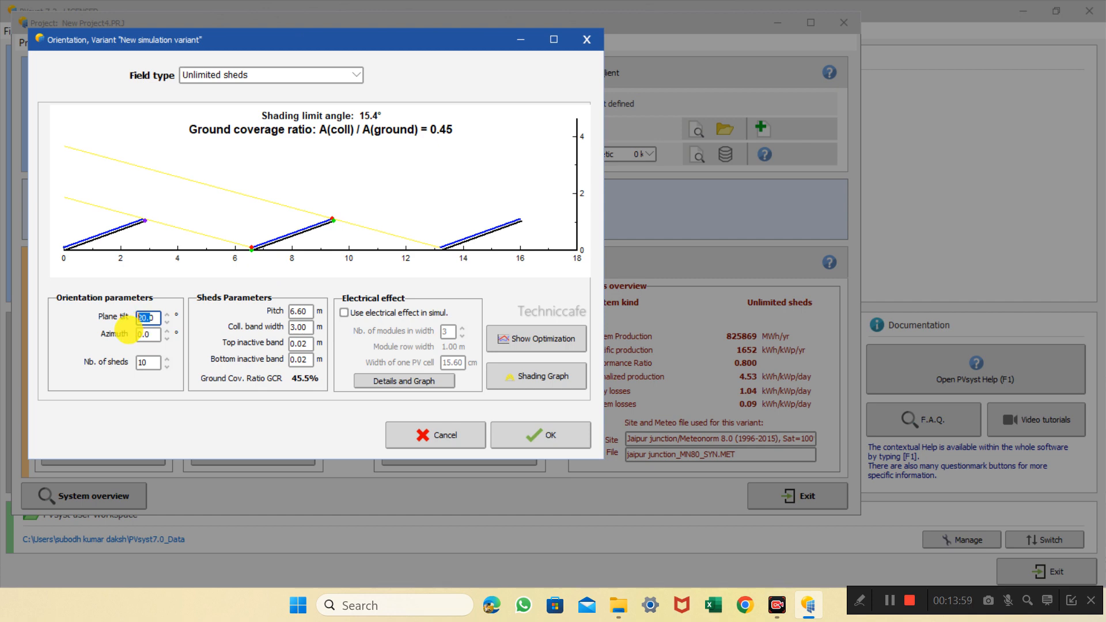
{"action": "type", "text": "22"}
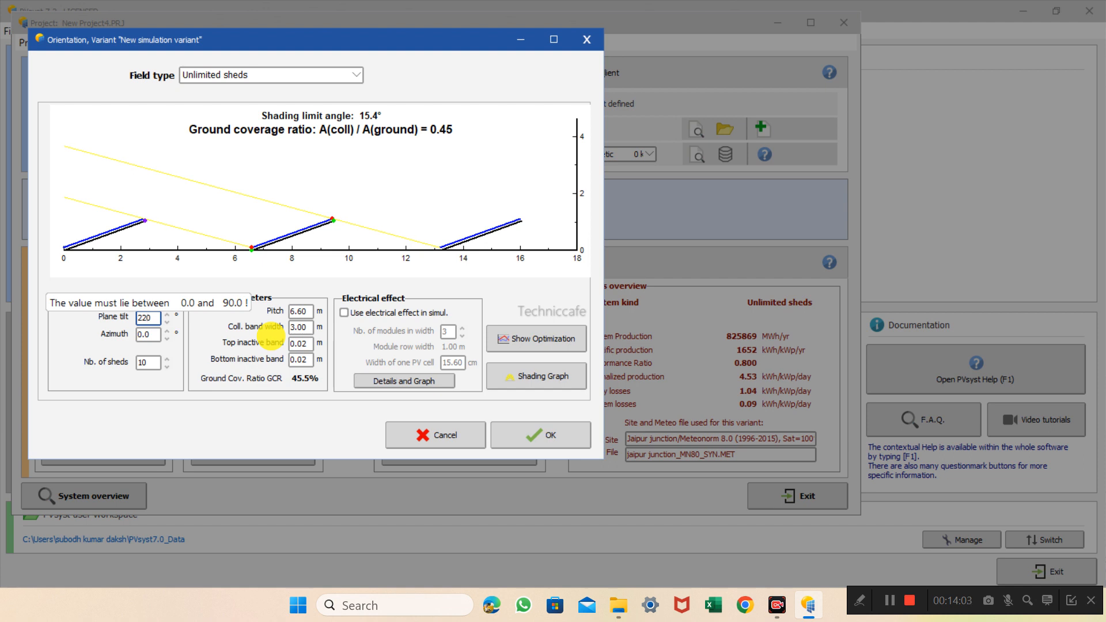
{"action": "key", "text": "Right"}
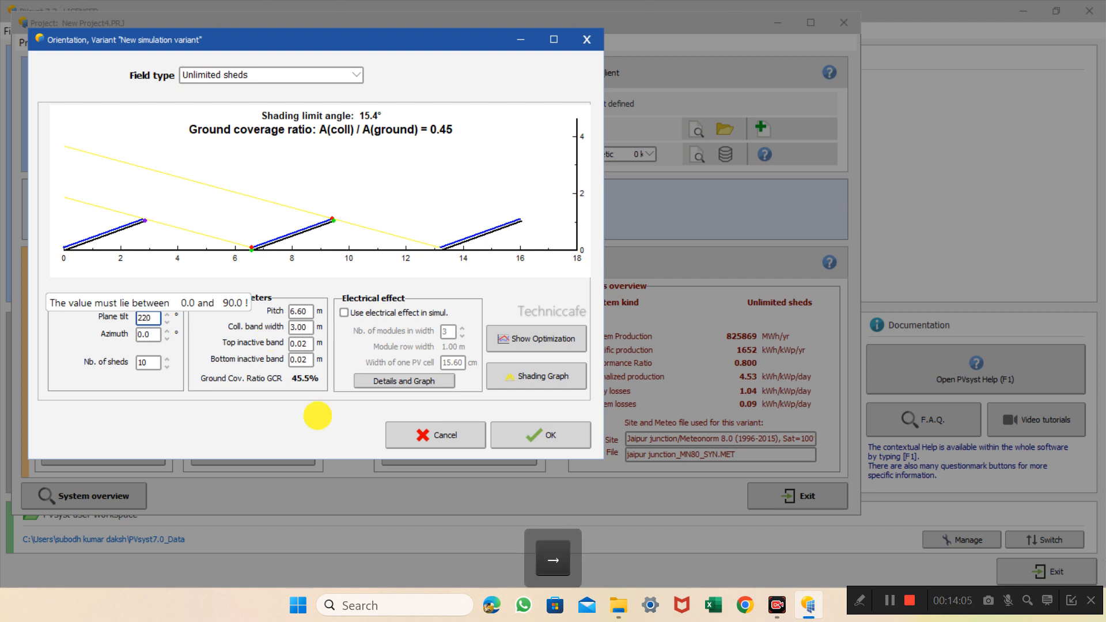
{"action": "key", "text": "BackSpace"}
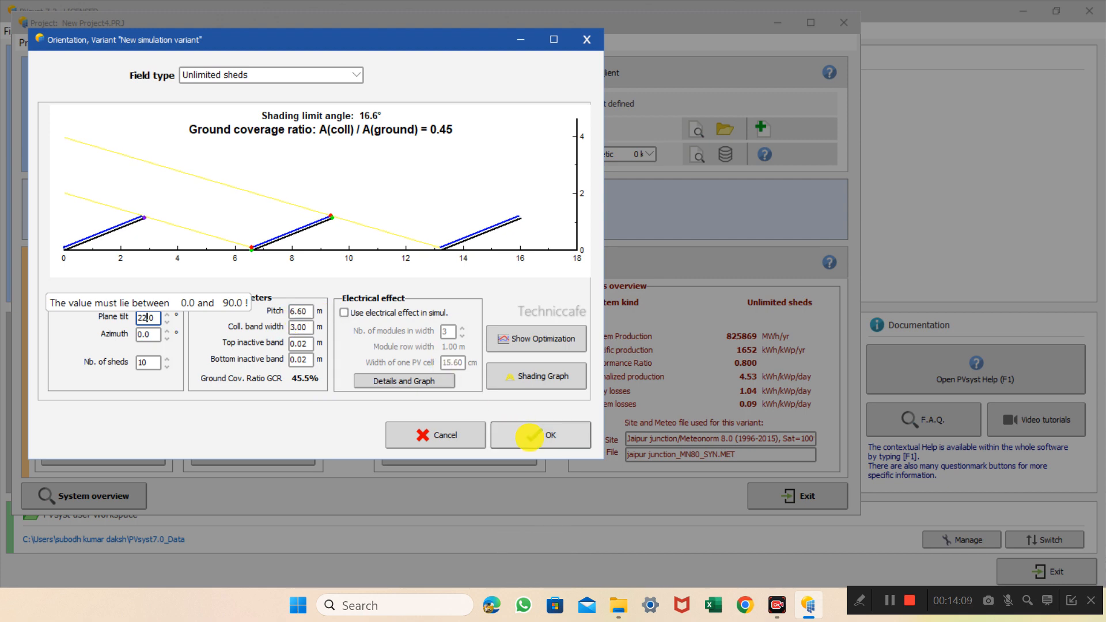
Review the shed tilt optimization graph for the current tilt and accept the variant's orientation settings
{"action": "left_click", "coordinate": [530, 338]}
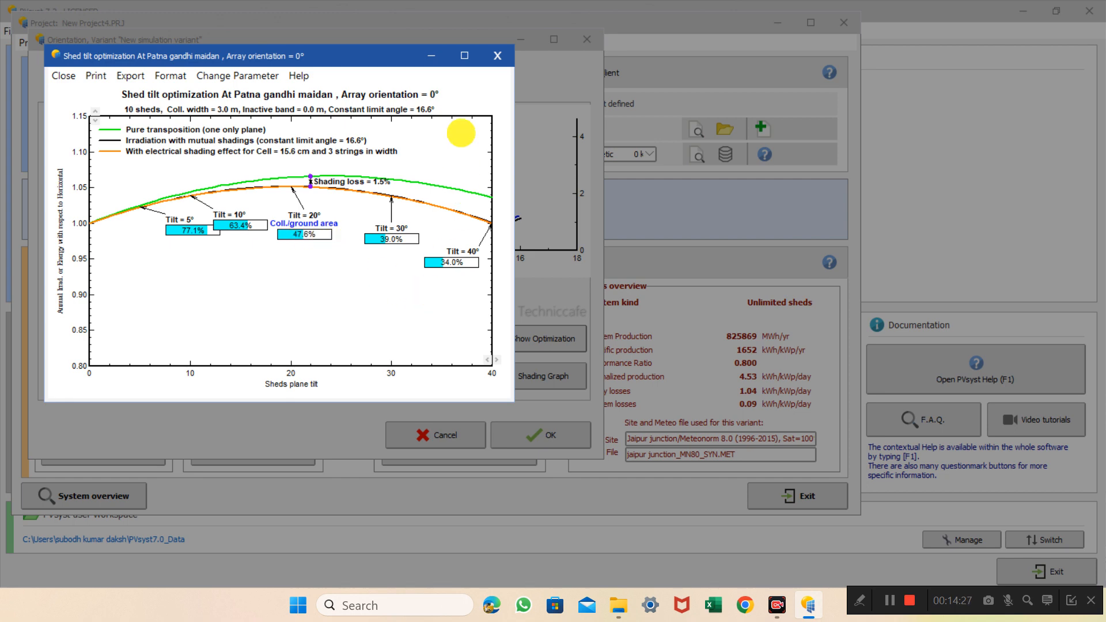
{"action": "left_click", "coordinate": [496, 55]}
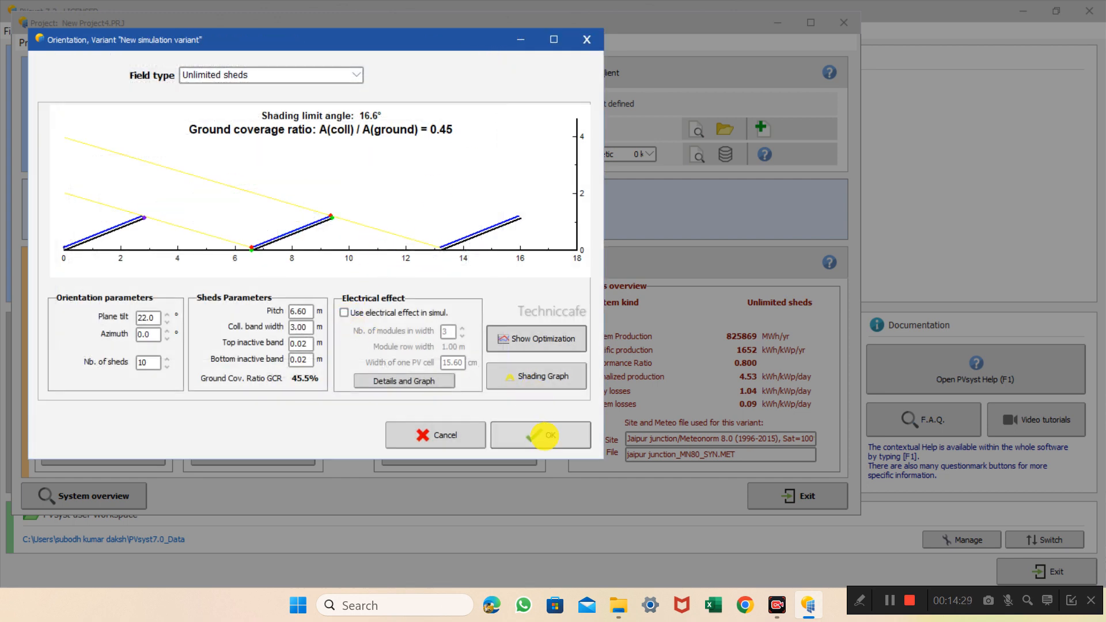
{"action": "left_click", "coordinate": [544, 436]}
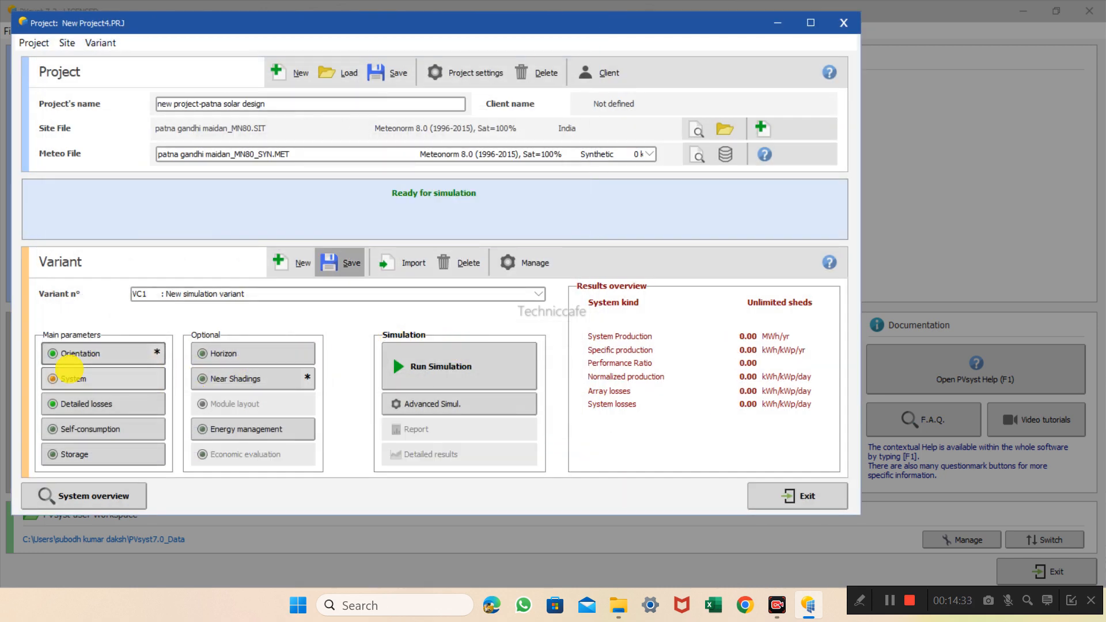
Open the variant's system definition and review the sub-array name, the module availability and manufacturer choices, and the string count
{"action": "left_click", "coordinate": [162, 358]}
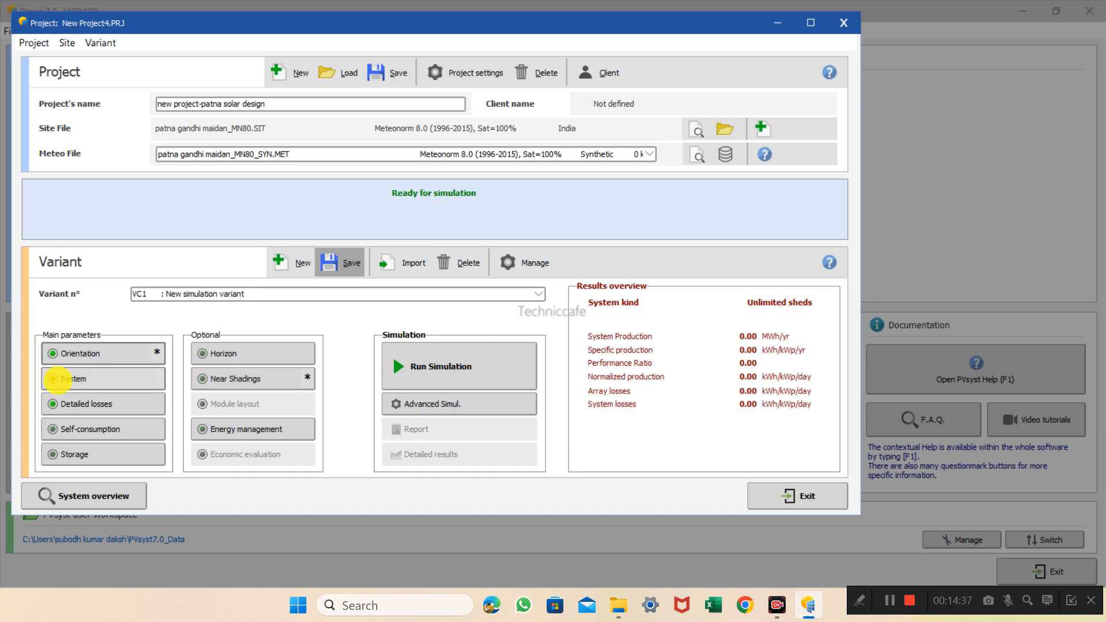
{"action": "left_click", "coordinate": [55, 379]}
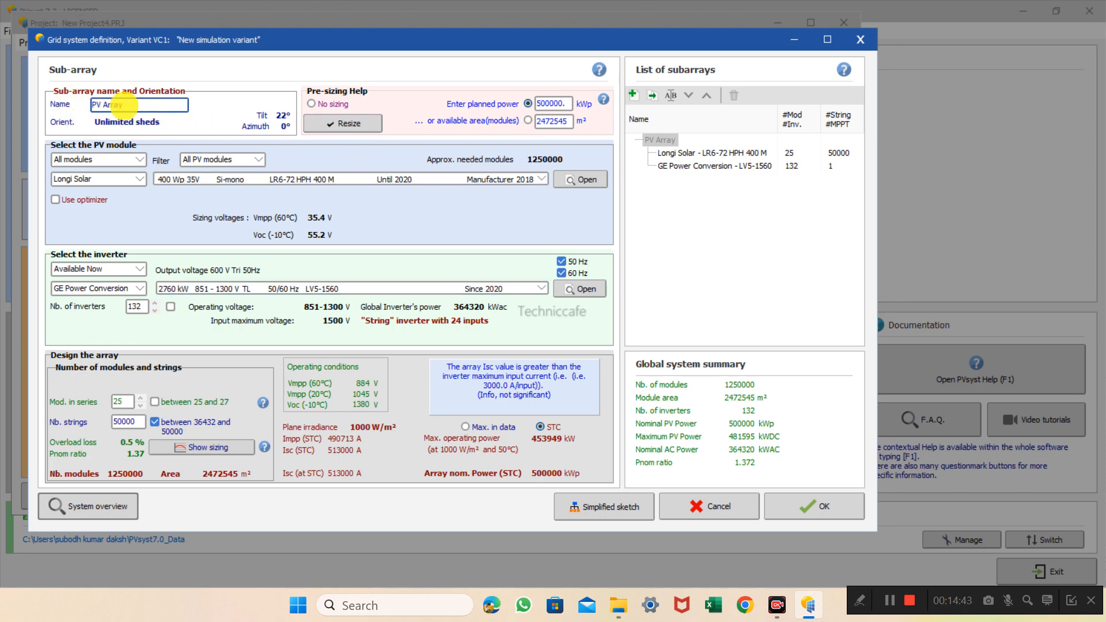
{"action": "left_click", "coordinate": [148, 106]}
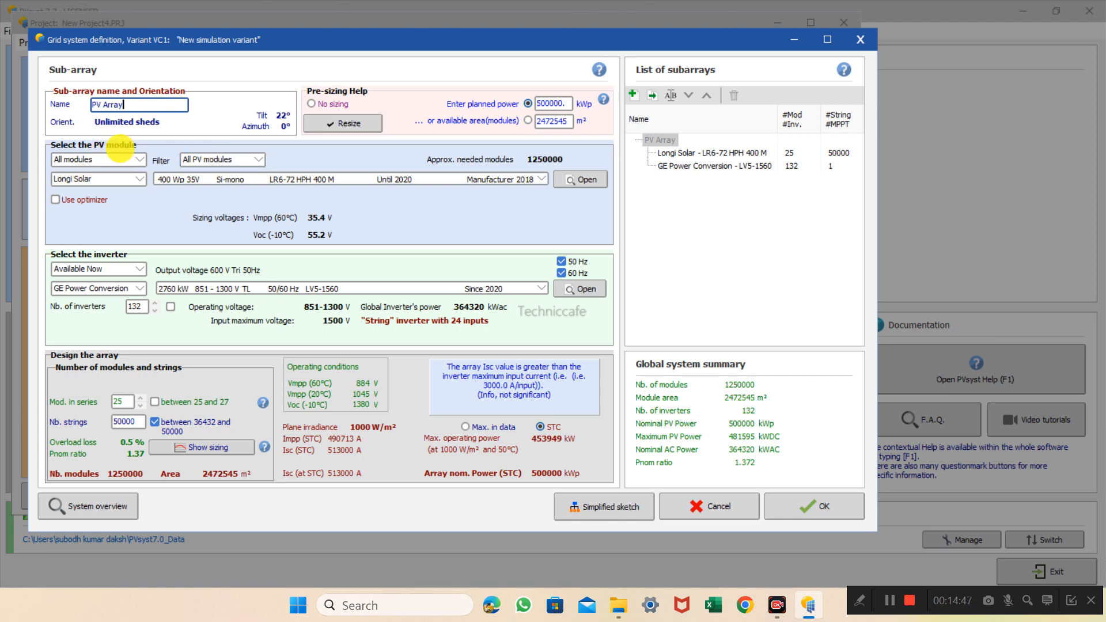
{"action": "left_click", "coordinate": [123, 155]}
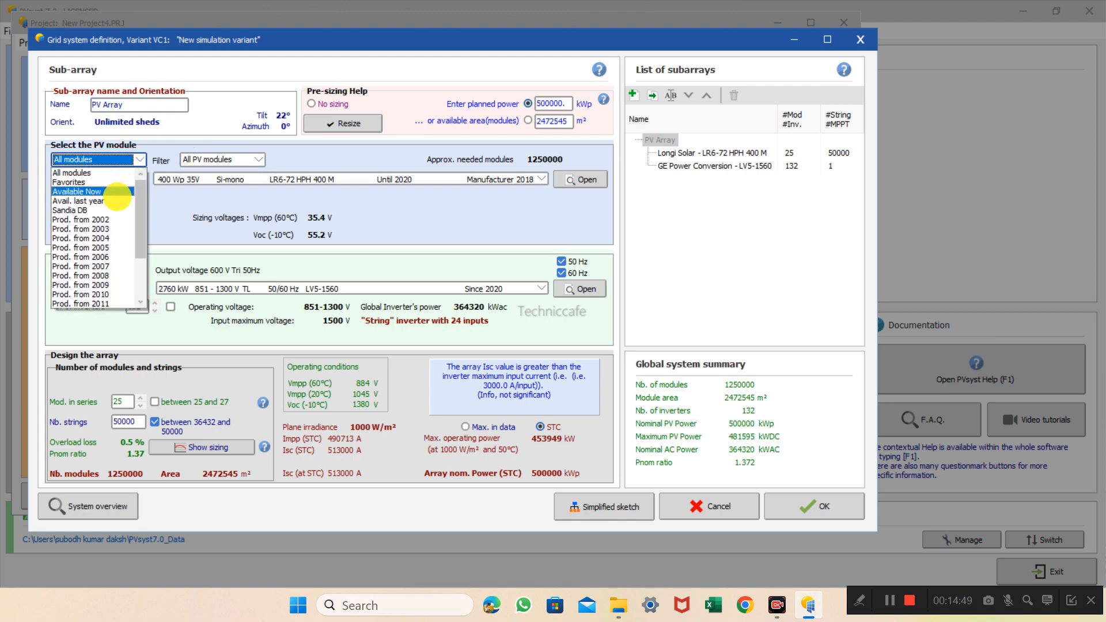
{"action": "scroll", "coordinate": [128, 214], "scroll_direction": "down", "scroll_amount": 1}
{"action": "left_click", "coordinate": [140, 161]}
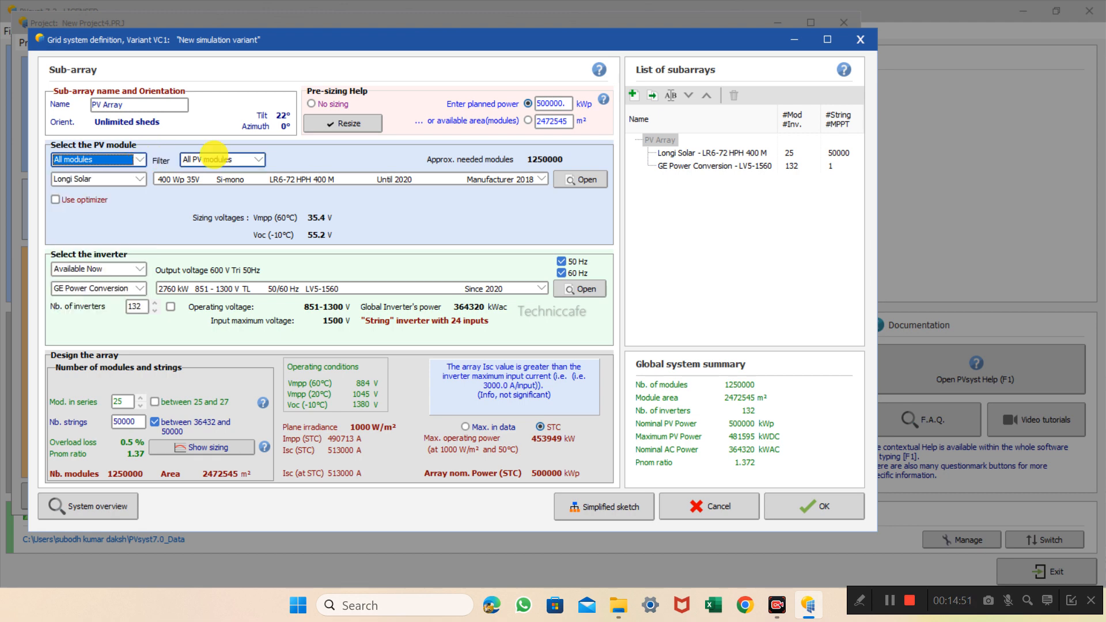
{"action": "left_click", "coordinate": [128, 177]}
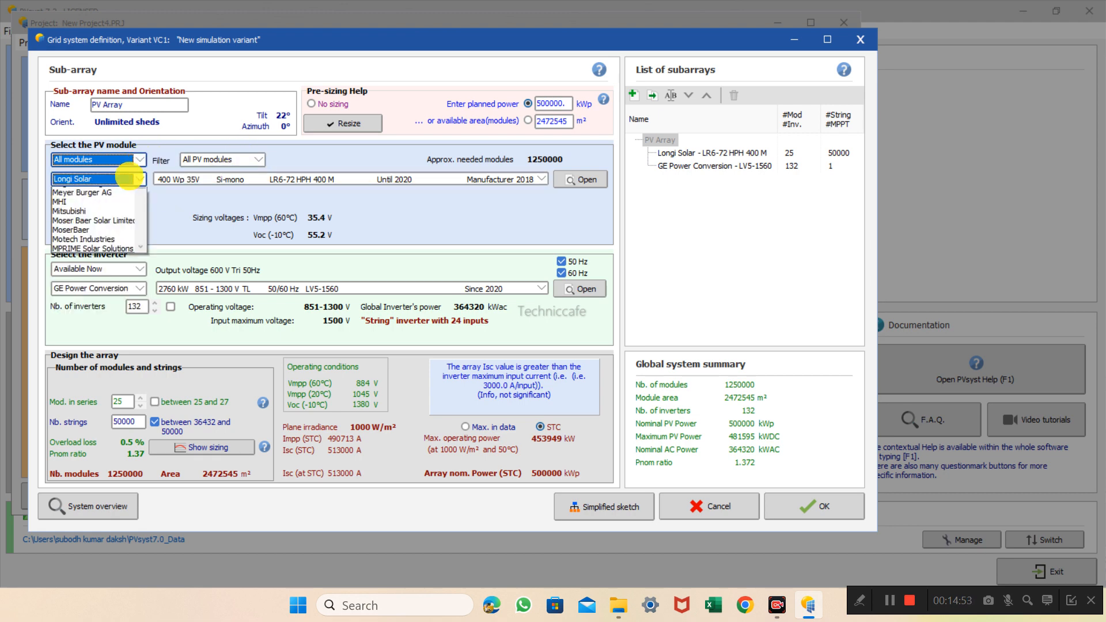
{"action": "left_click", "coordinate": [183, 179]}
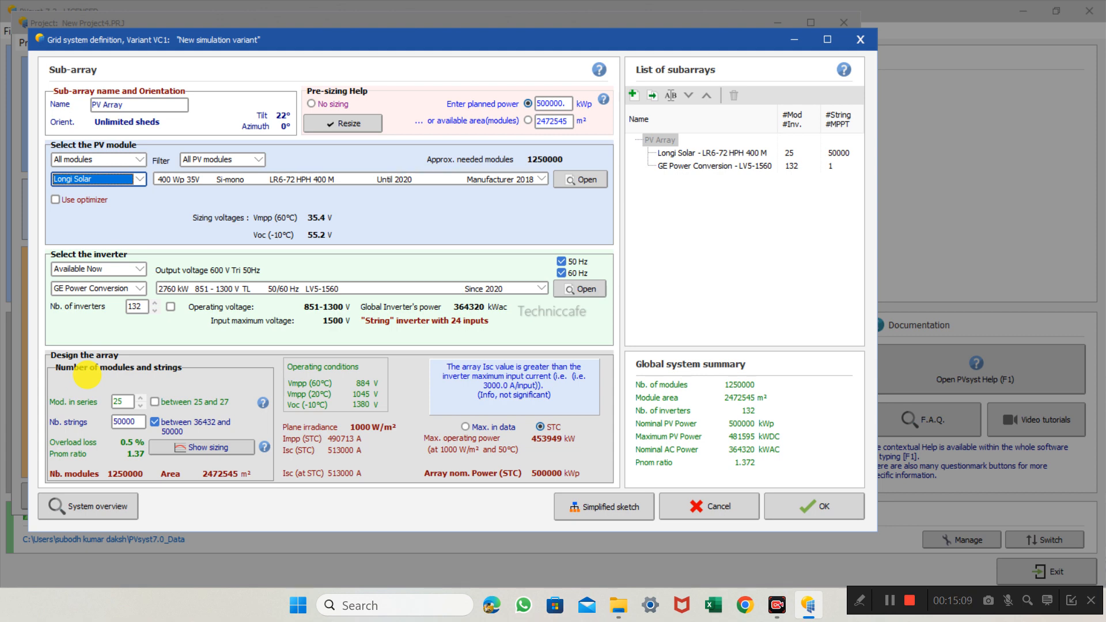
{"action": "left_click", "coordinate": [118, 421]}
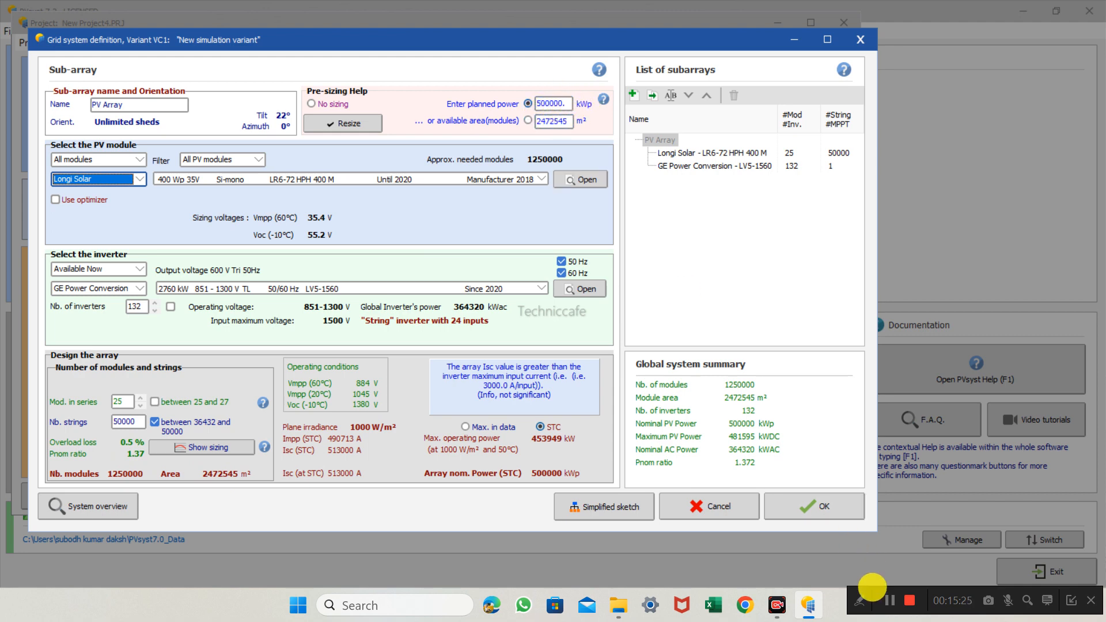
{"action": "left_click", "coordinate": [859, 600]}
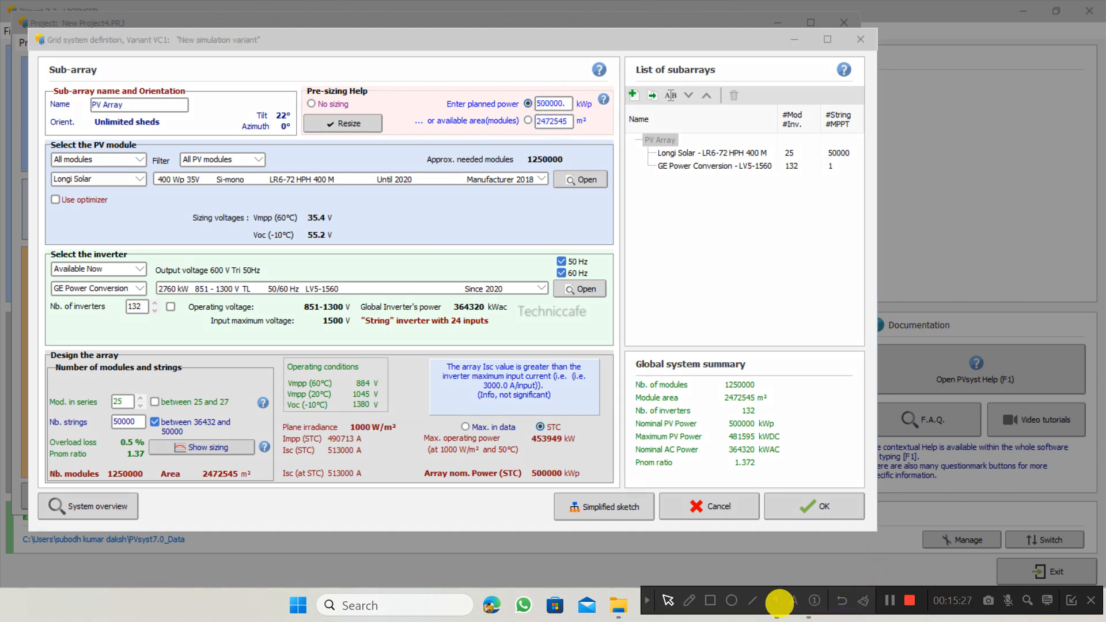
{"action": "left_click", "coordinate": [709, 600]}
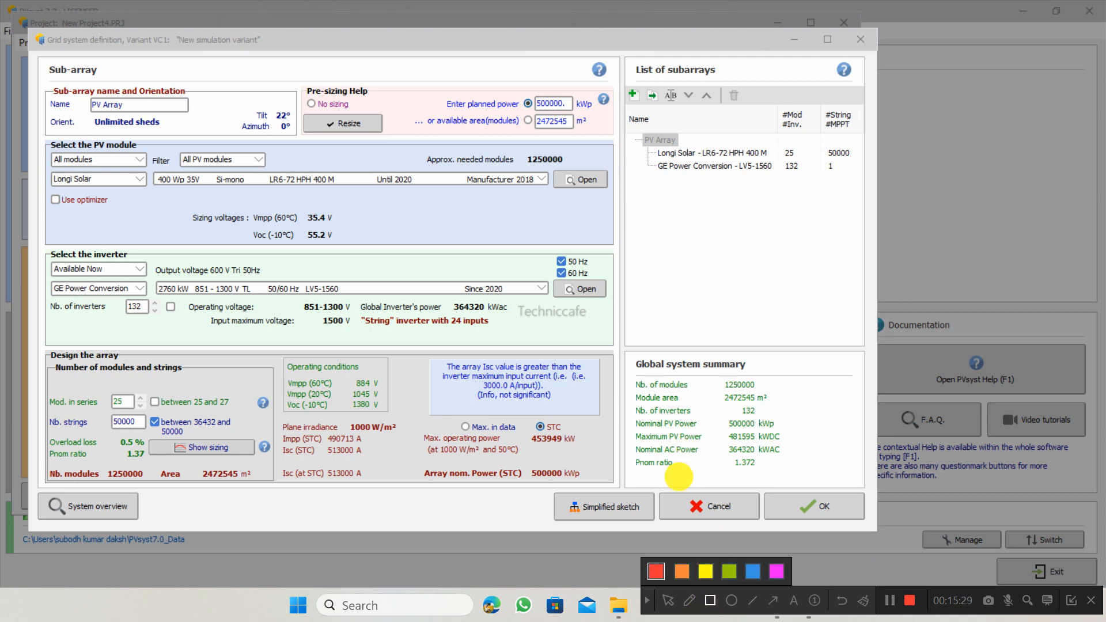
{"action": "left_click", "coordinate": [705, 571]}
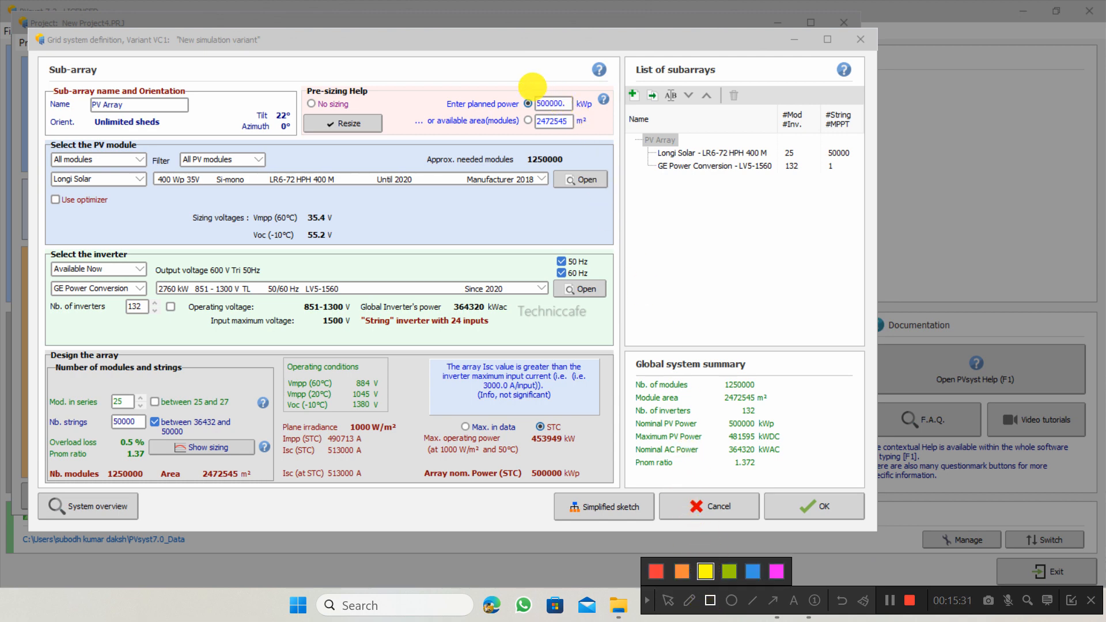
{"action": "left_click_drag", "start_coordinate": [510, 87], "coordinate": [606, 135]}
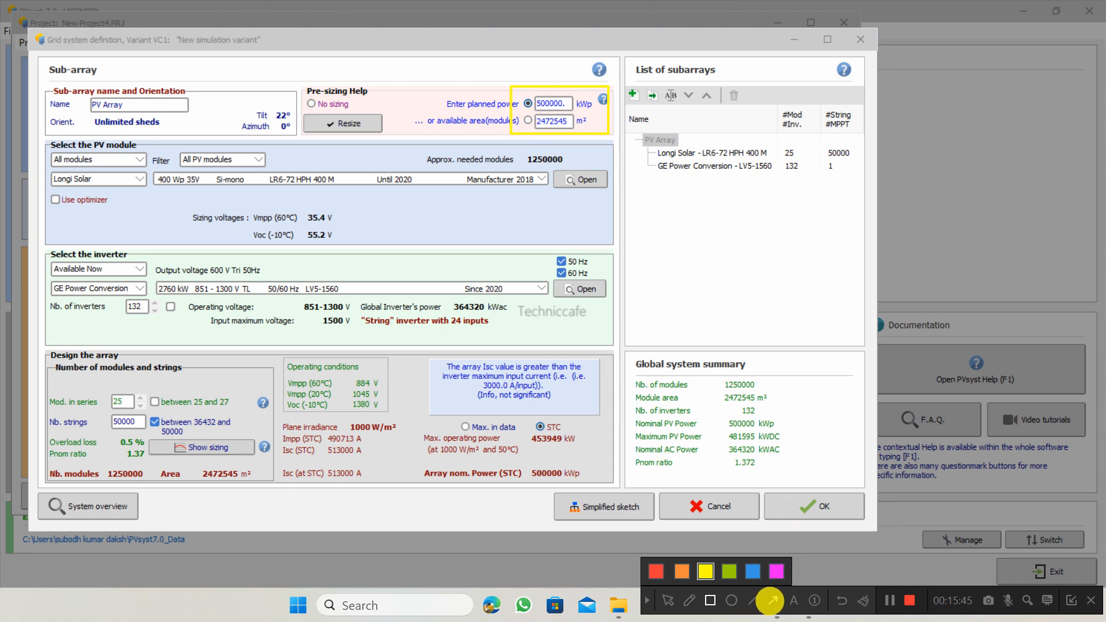
{"action": "left_click", "coordinate": [667, 601]}
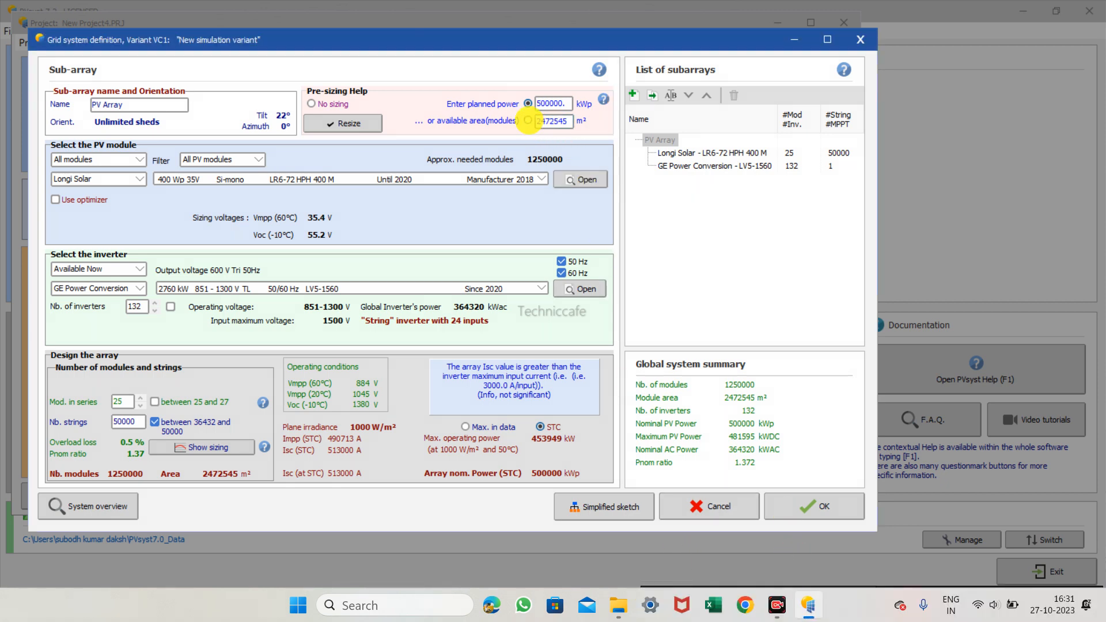
Switch the sub-array's pre-sizing basis from planned power to available module area and select the area value
{"action": "left_click", "coordinate": [527, 121]}
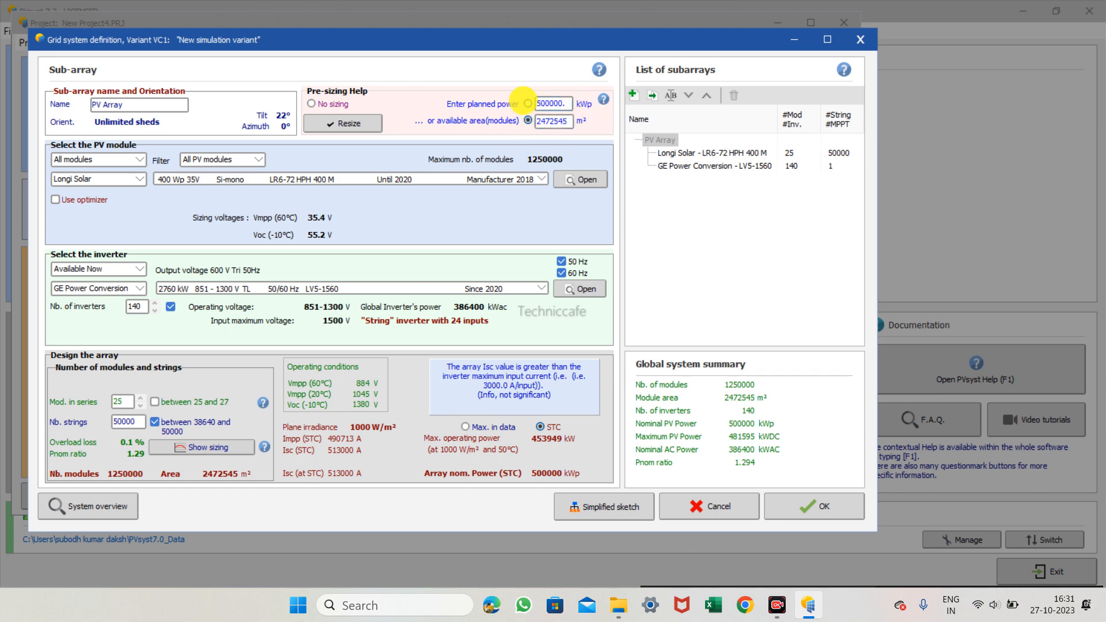
{"action": "left_click", "coordinate": [527, 103]}
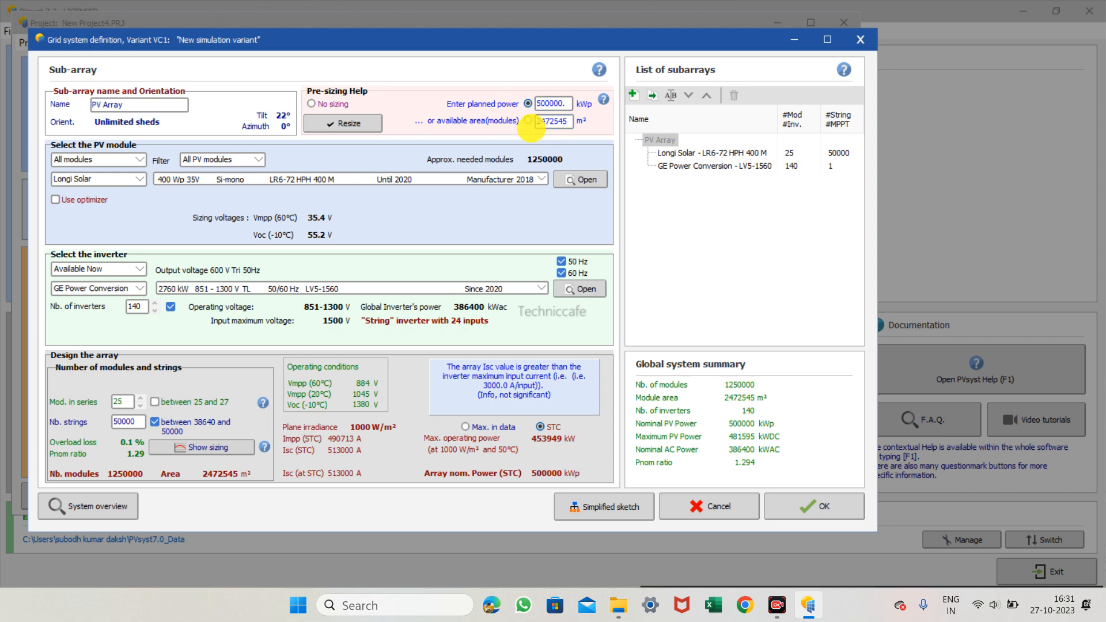
{"action": "left_click", "coordinate": [528, 120]}
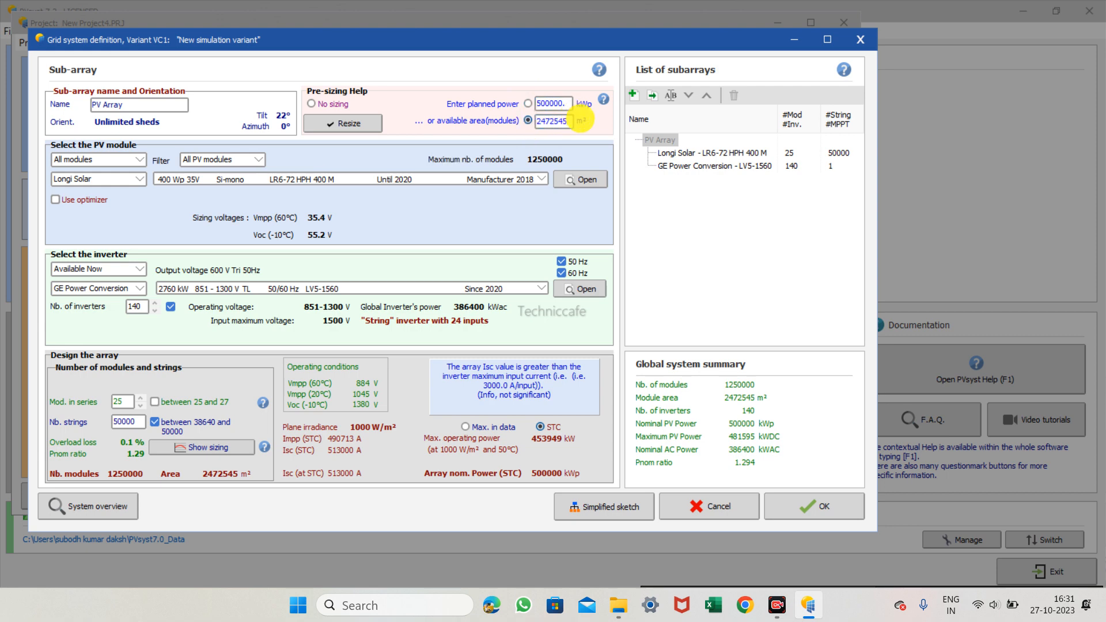
{"action": "double_click", "coordinate": [568, 121]}
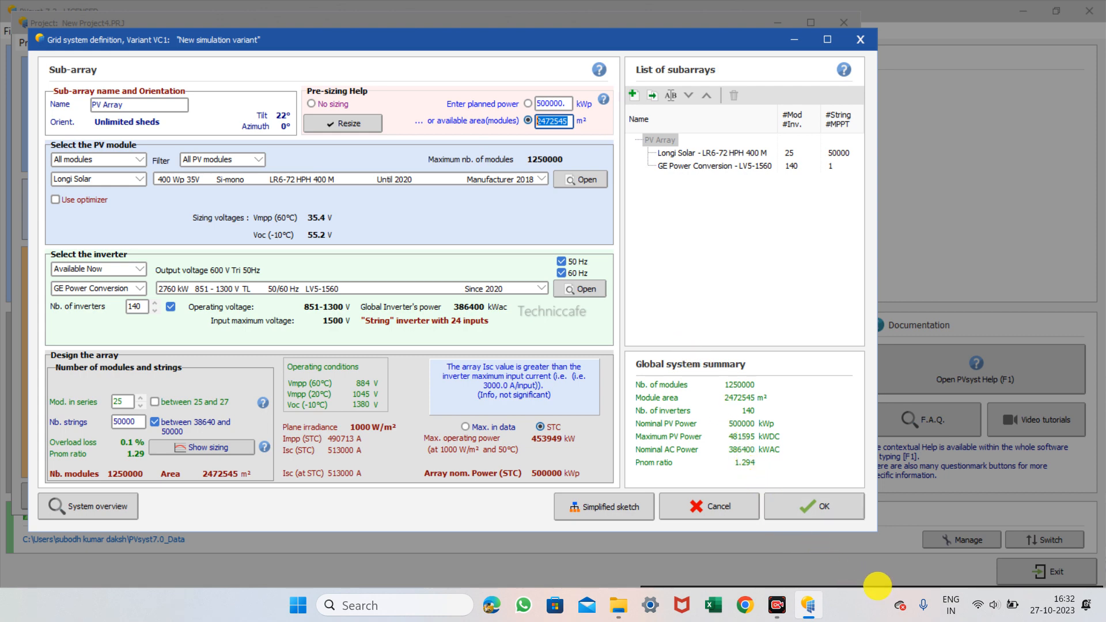
{"action": "mouse_move", "coordinate": [776, 605]}
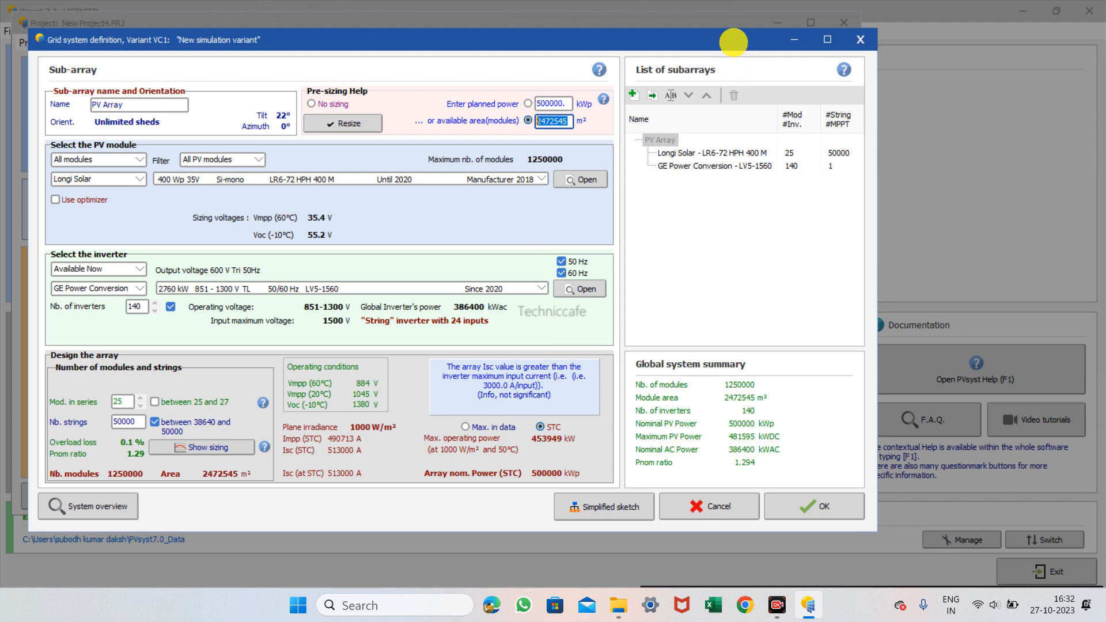
{"action": "left_click_drag", "start_coordinate": [730, 41], "coordinate": [689, 37]}
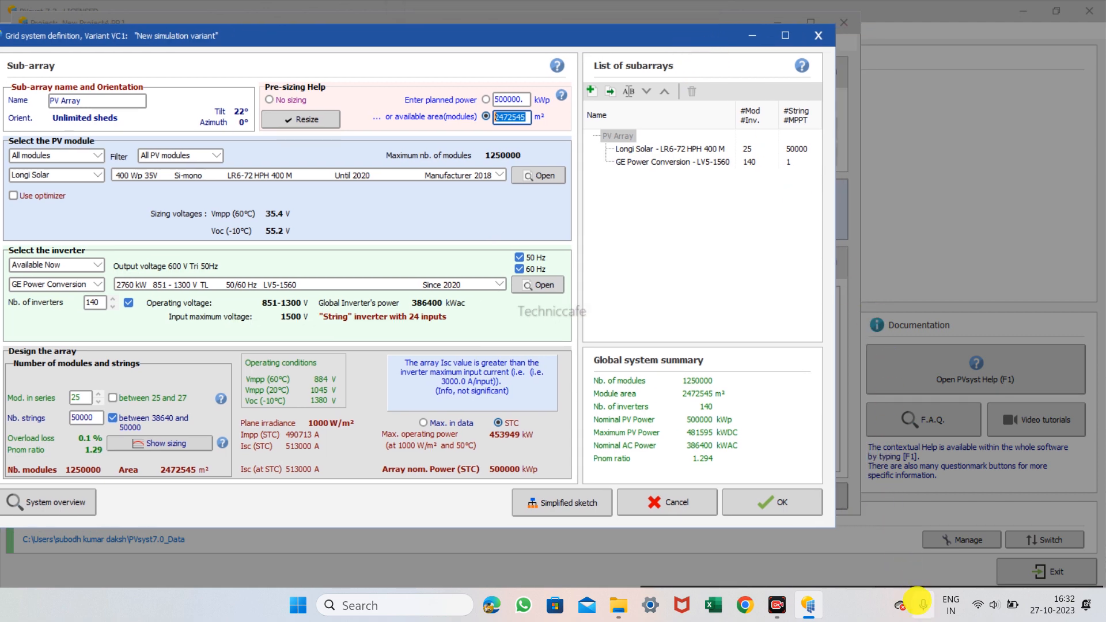
{"action": "left_click", "coordinate": [777, 605]}
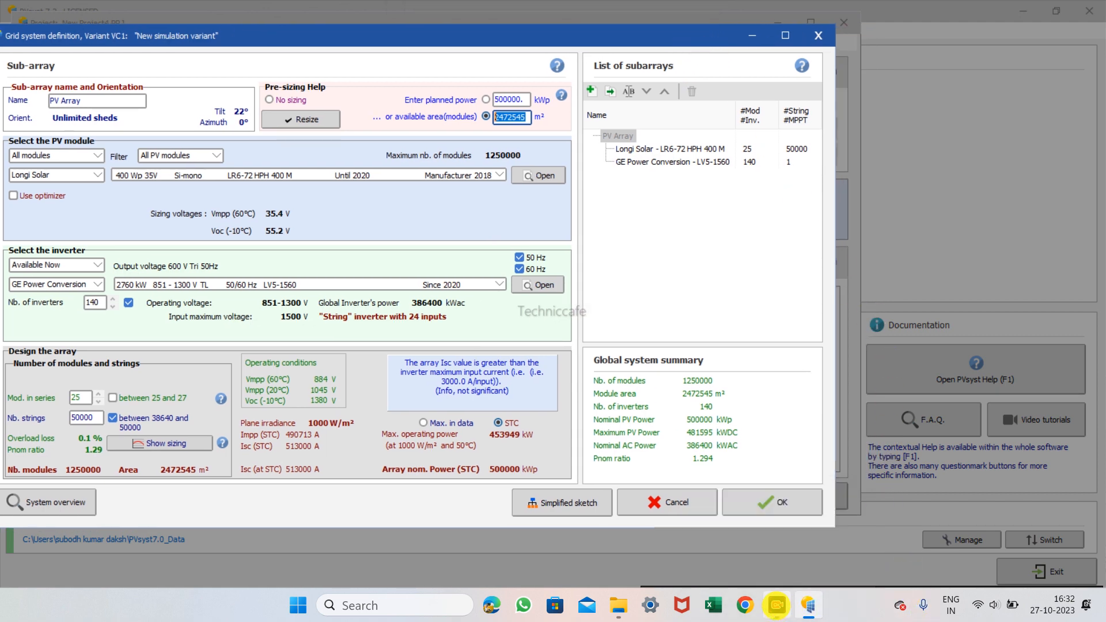
{"action": "left_click", "coordinate": [778, 604]}
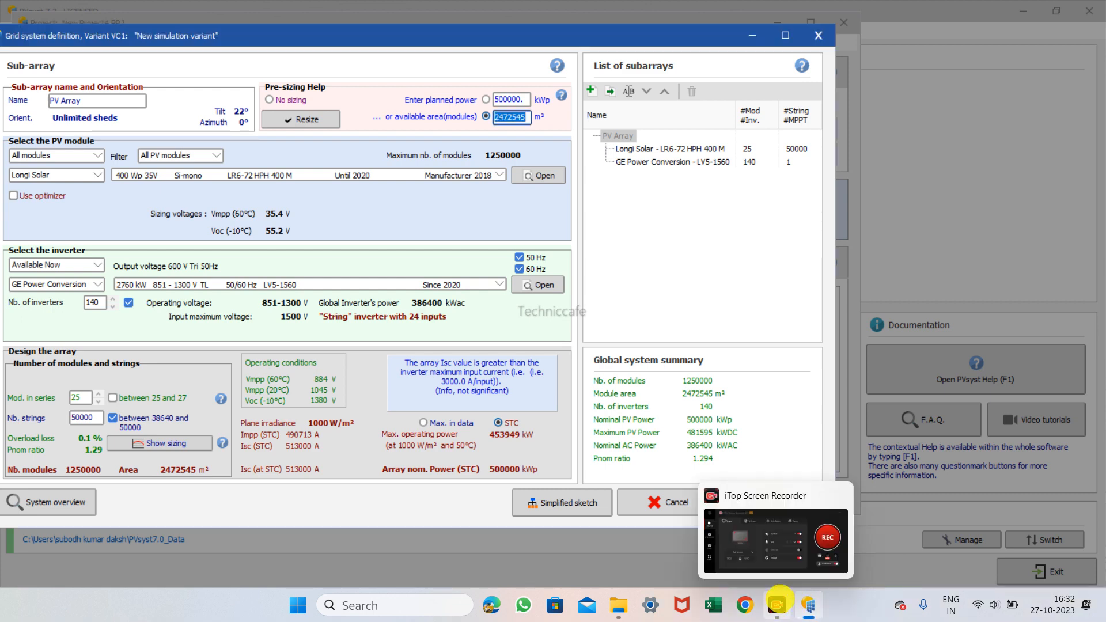
{"action": "left_click", "coordinate": [777, 605]}
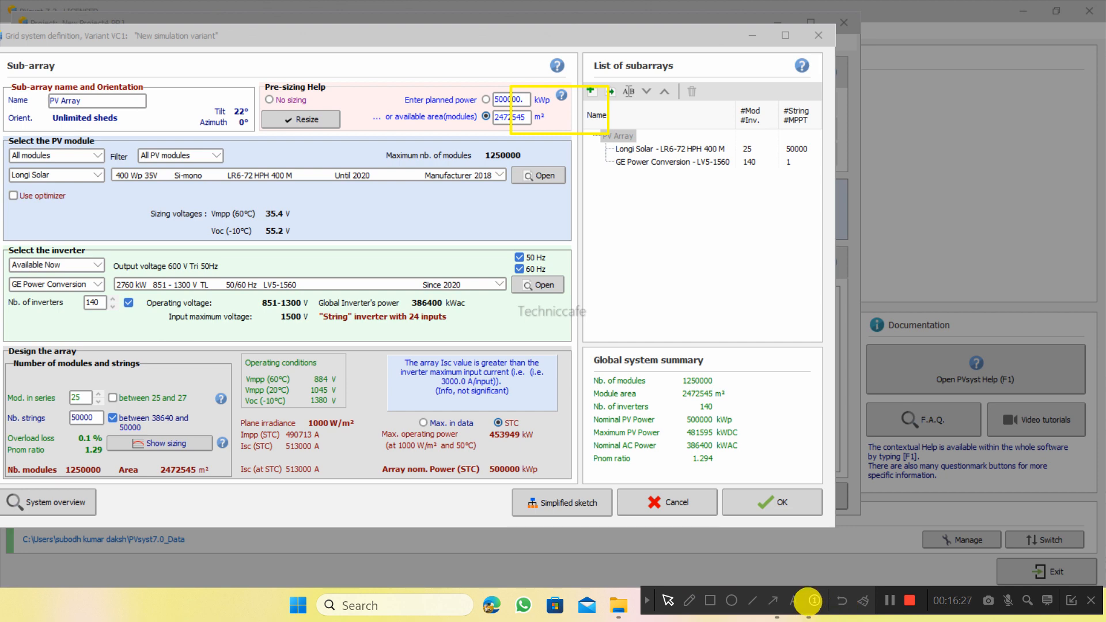
{"action": "left_click", "coordinate": [862, 600]}
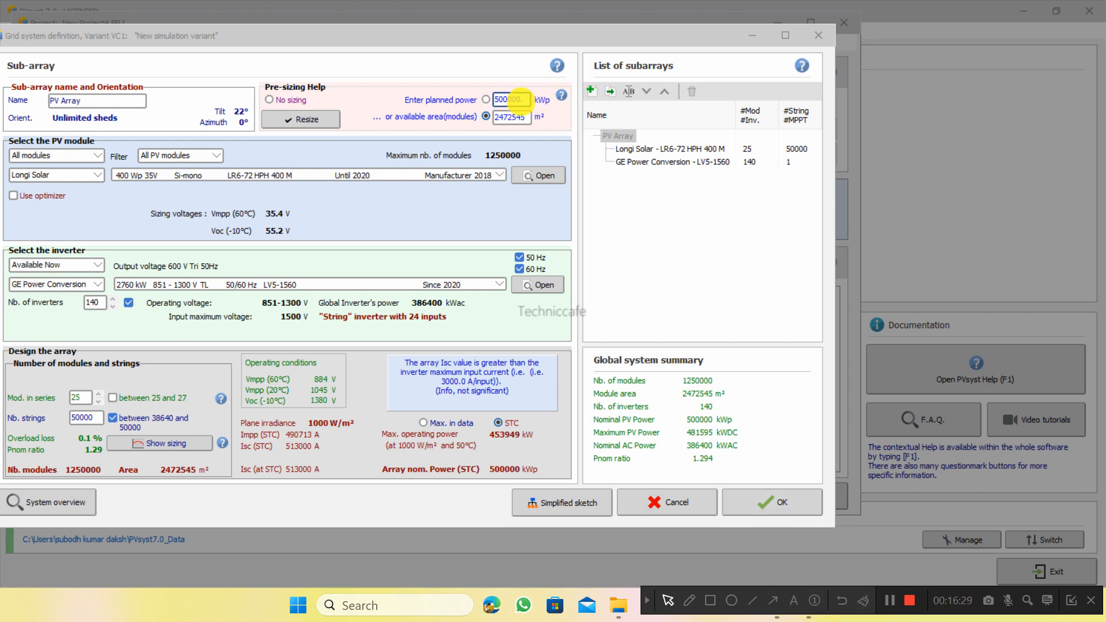
Set the sub-array's available module area to 250905 m²
{"action": "left_click", "coordinate": [527, 118]}
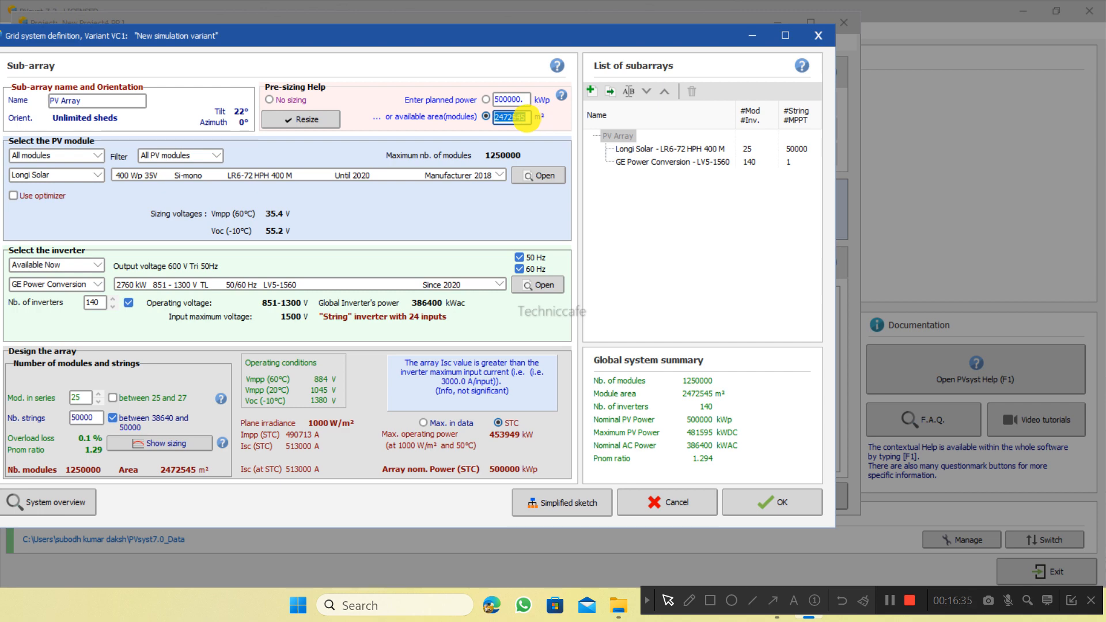
{"action": "type", "text": "250"}
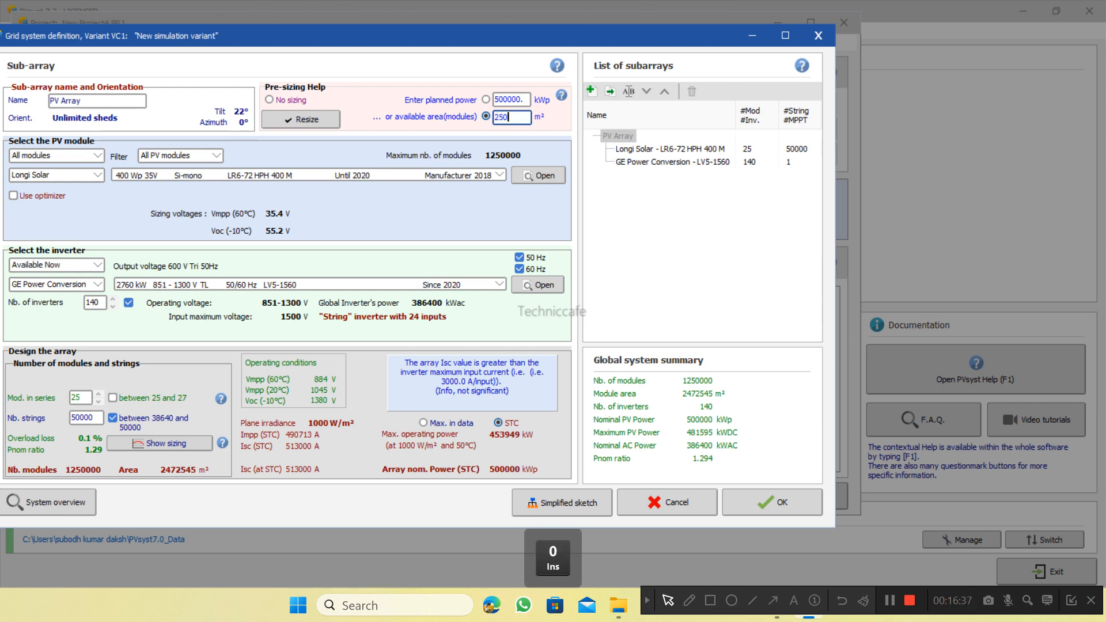
{"action": "type", "text": "905"}
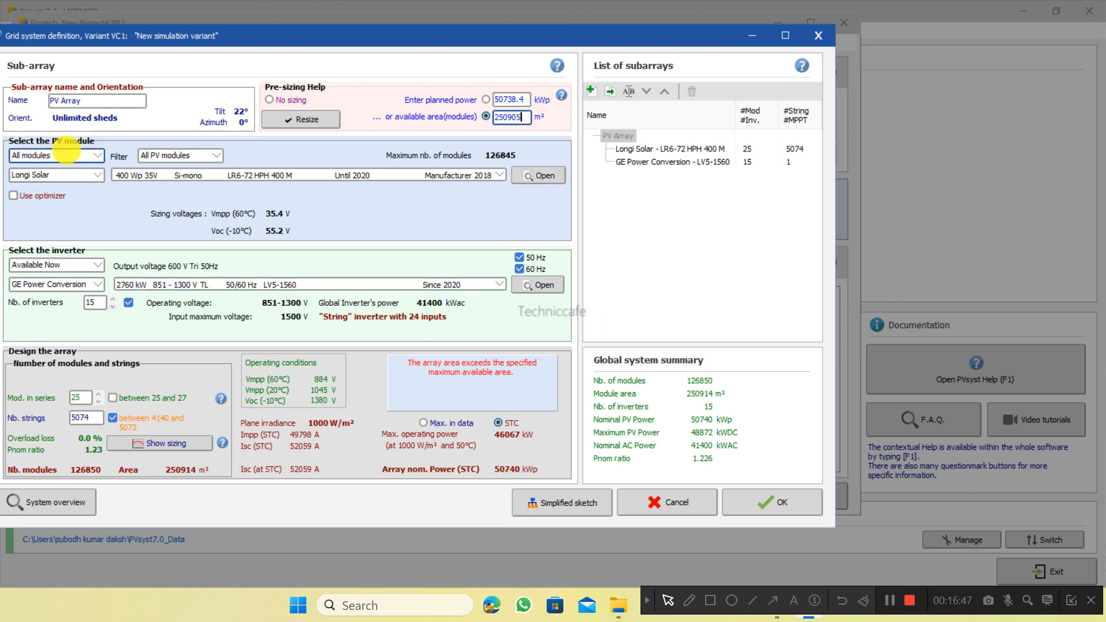
{"action": "left_click", "coordinate": [71, 156]}
{"action": "scroll", "coordinate": [29, 206], "scroll_direction": "down", "scroll_amount": 5}
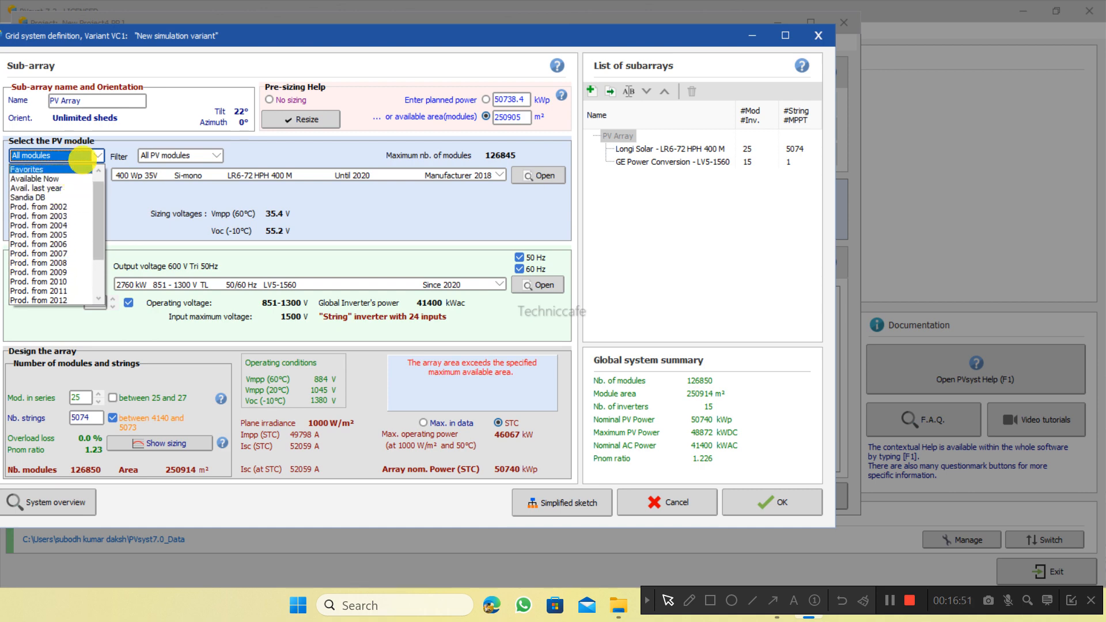
{"action": "left_click", "coordinate": [87, 154]}
{"action": "left_click", "coordinate": [86, 174]}
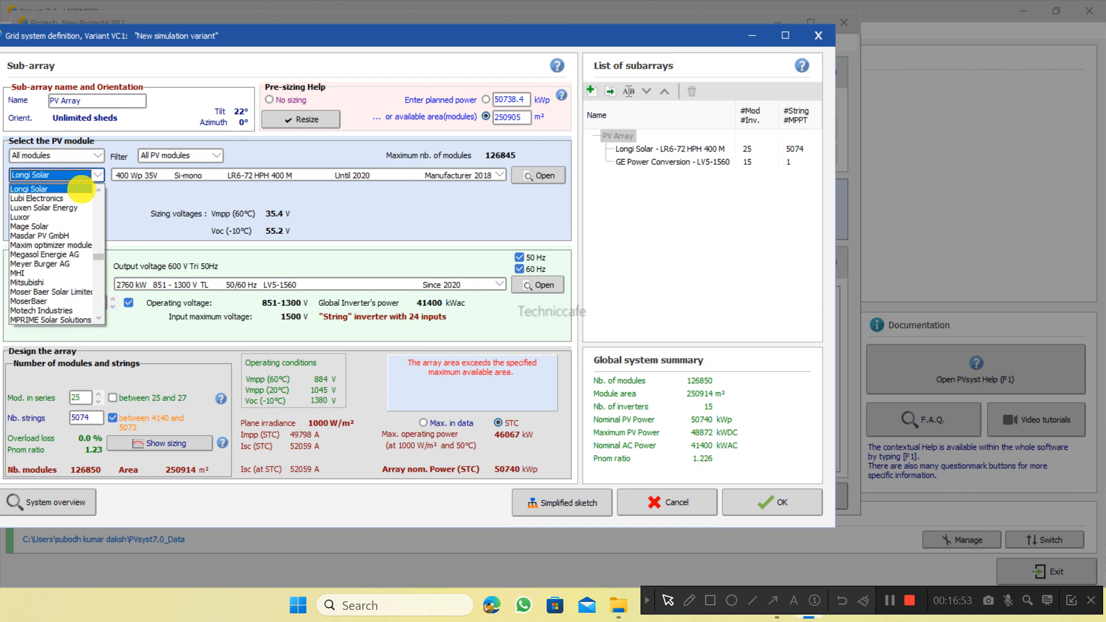
{"action": "left_click", "coordinate": [87, 175]}
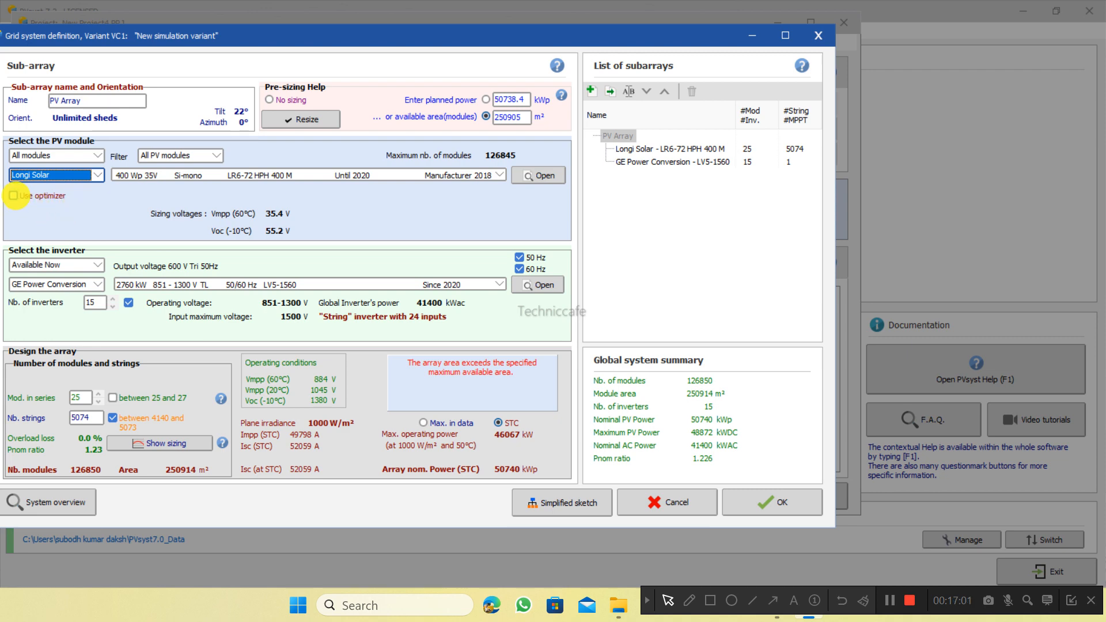
Enable the optimizer option for the PV module and browse the available optimizer models
{"action": "left_click", "coordinate": [13, 196]}
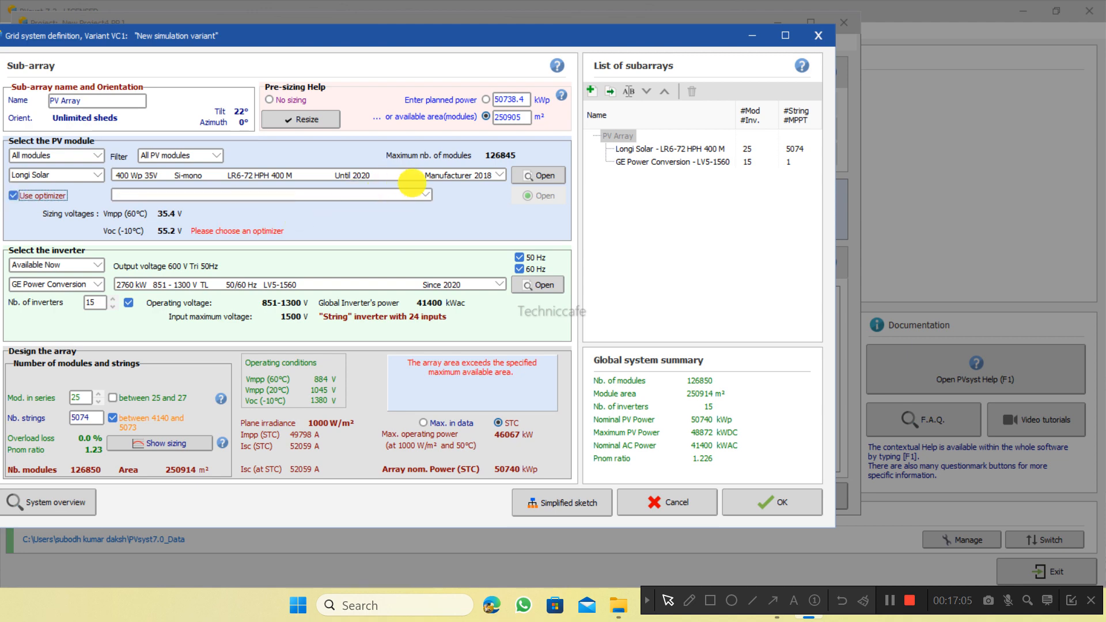
{"action": "left_click", "coordinate": [424, 195]}
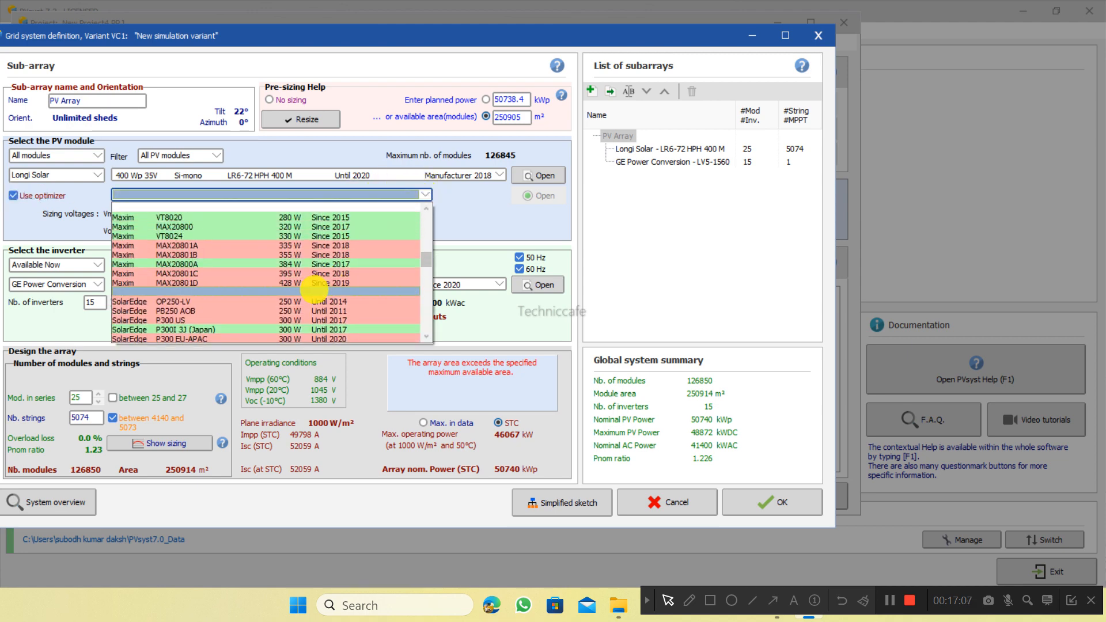
{"action": "scroll", "coordinate": [308, 287], "scroll_direction": "up", "scroll_amount": 1}
{"action": "scroll", "coordinate": [295, 284], "scroll_direction": "down", "scroll_amount": 1}
{"action": "scroll", "coordinate": [292, 283], "scroll_direction": "down", "scroll_amount": 1}
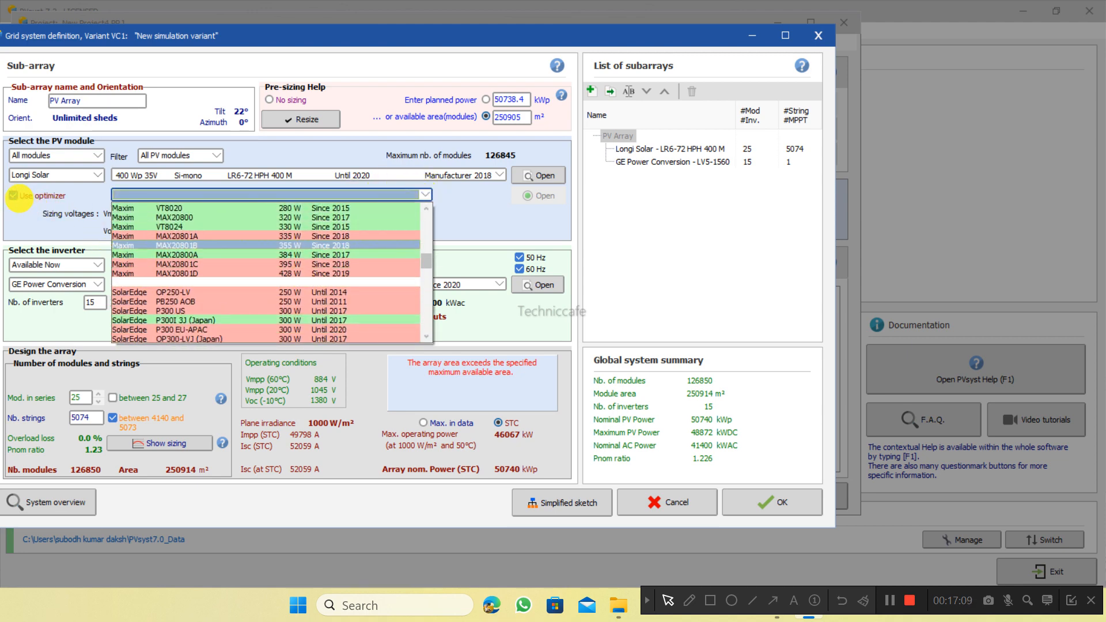
{"action": "left_click", "coordinate": [16, 196]}
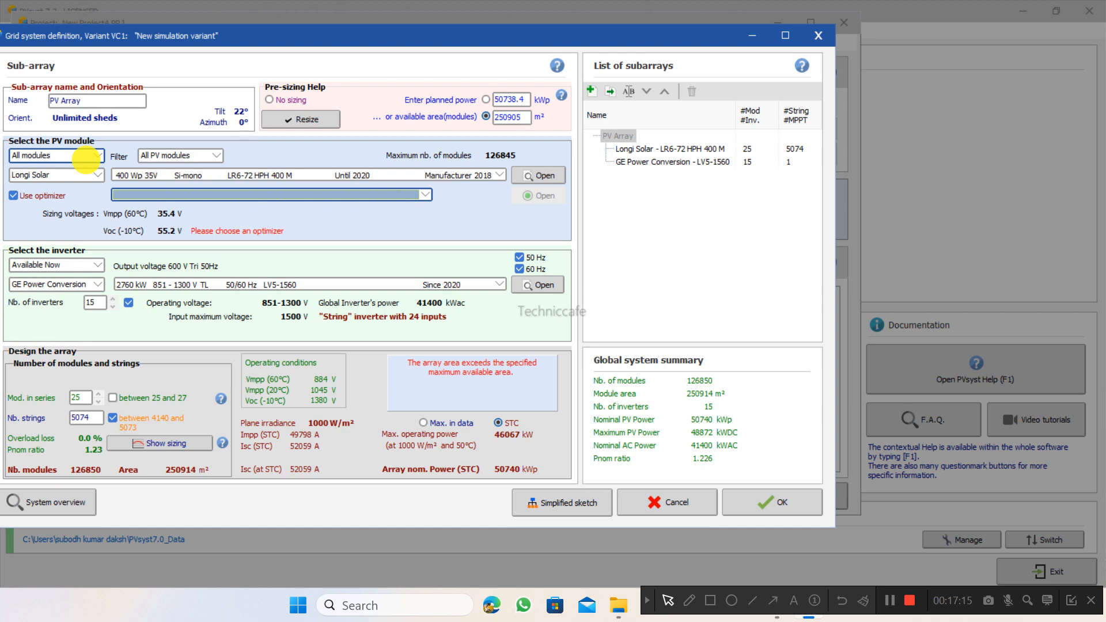
Select JA Solar as the PV module manufacturer and turn off the optimizer option
{"action": "left_click", "coordinate": [96, 175]}
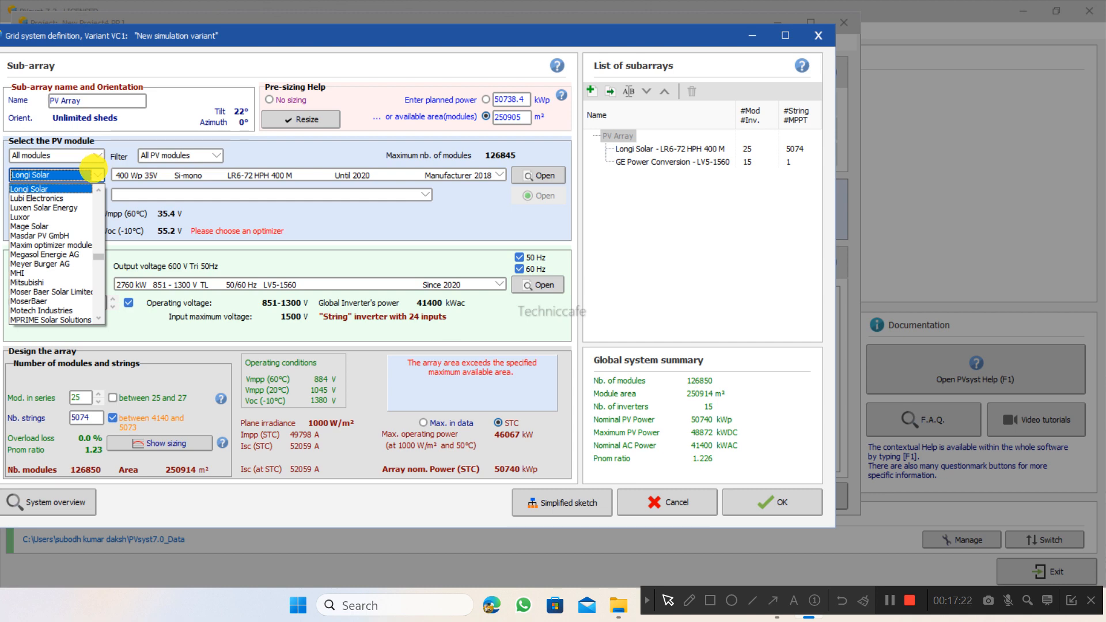
{"action": "key", "text": "j"}
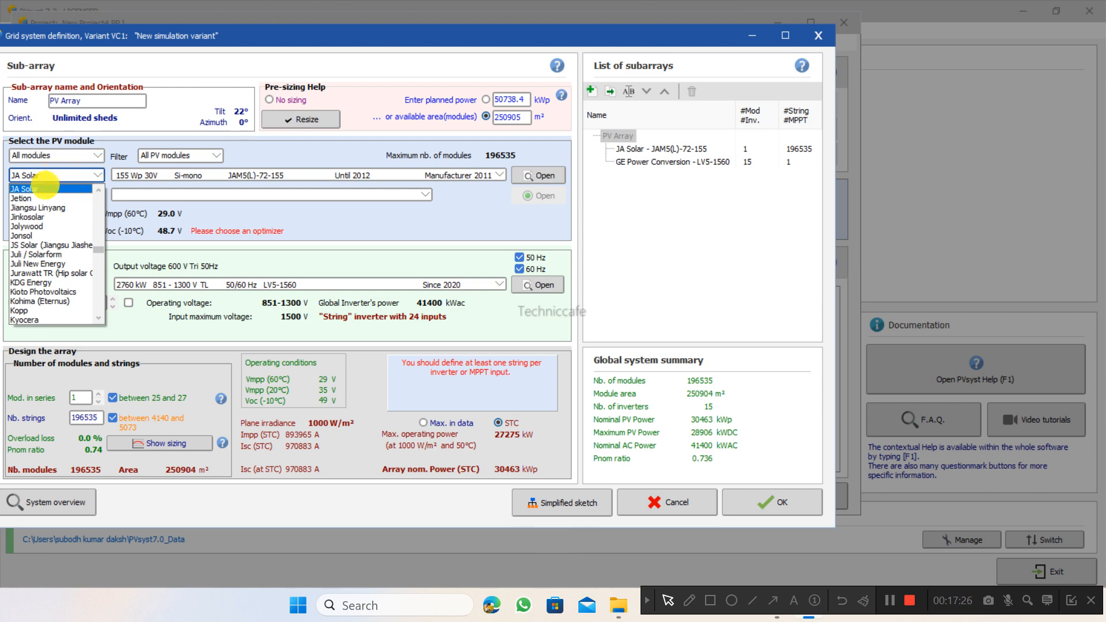
{"action": "left_click", "coordinate": [43, 189]}
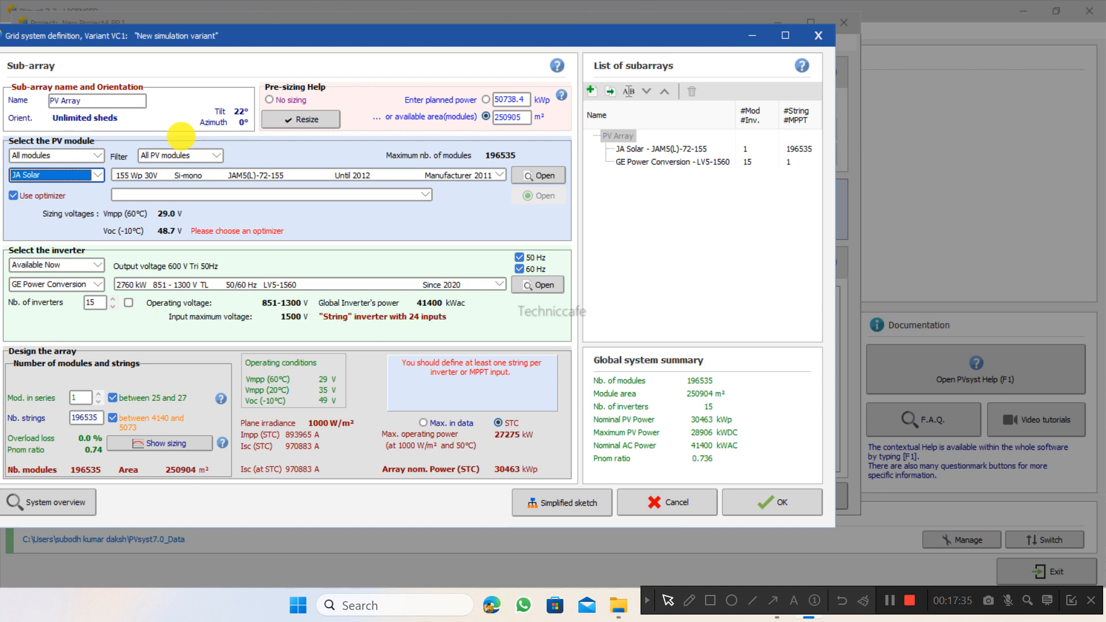
{"action": "left_click", "coordinate": [12, 196]}
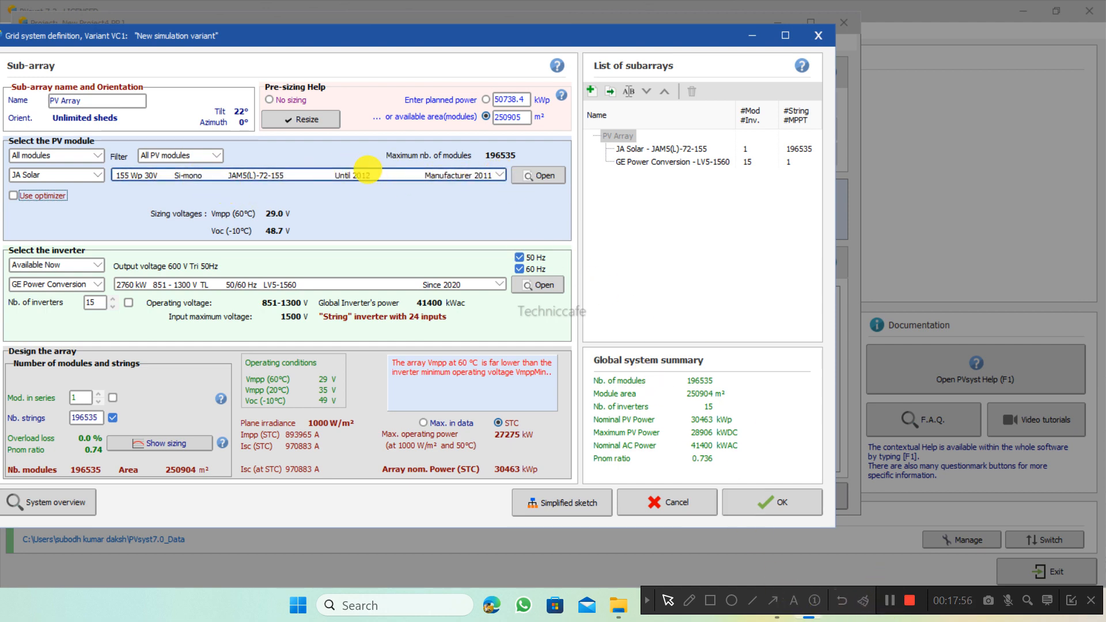
Select the 410 Wp 35V Si-mono JAM72-S10-410-PR module for the sub-array
{"action": "left_click", "coordinate": [498, 175]}
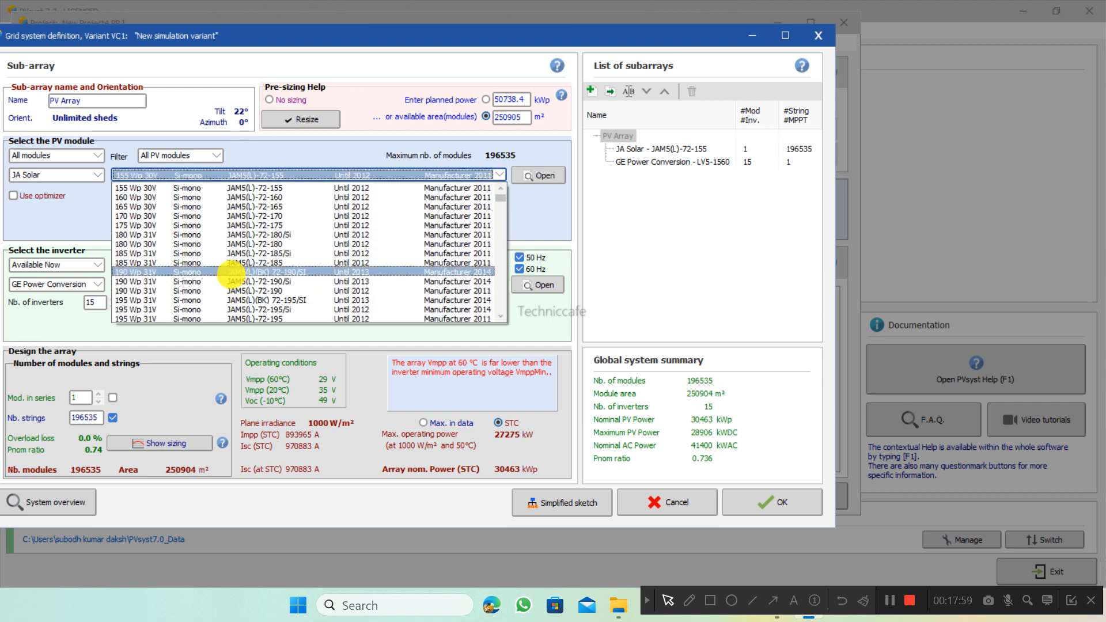
{"action": "scroll", "coordinate": [279, 277], "scroll_direction": "down", "scroll_amount": 2}
{"action": "scroll", "coordinate": [222, 271], "scroll_direction": "down", "scroll_amount": 6}
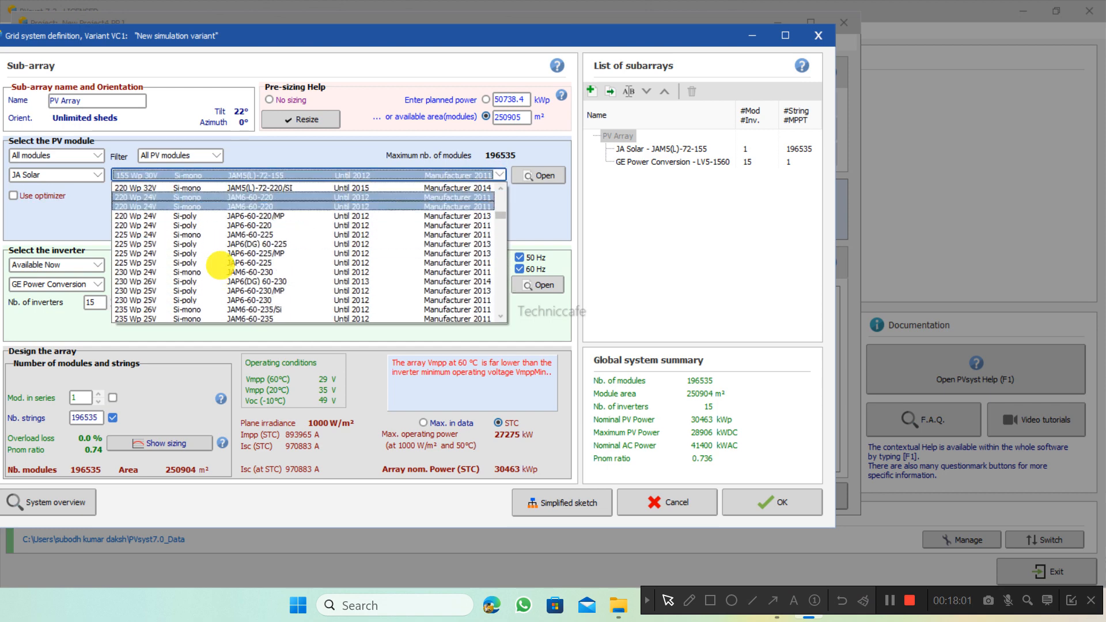
{"action": "scroll", "coordinate": [218, 266], "scroll_direction": "down", "scroll_amount": 5}
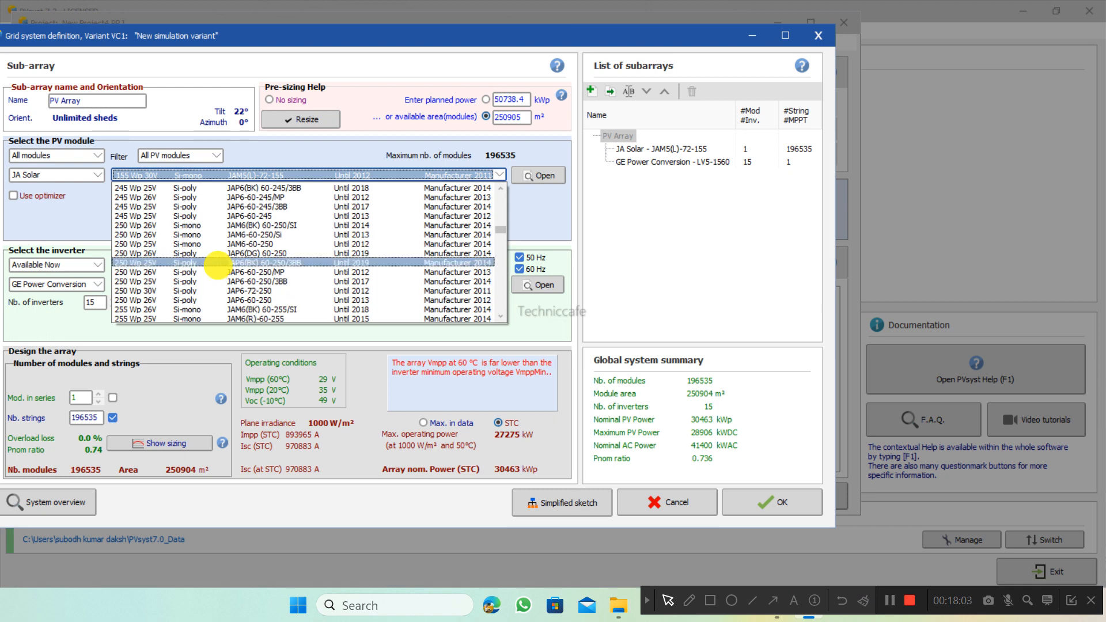
{"action": "scroll", "coordinate": [205, 247], "scroll_direction": "down", "scroll_amount": 4}
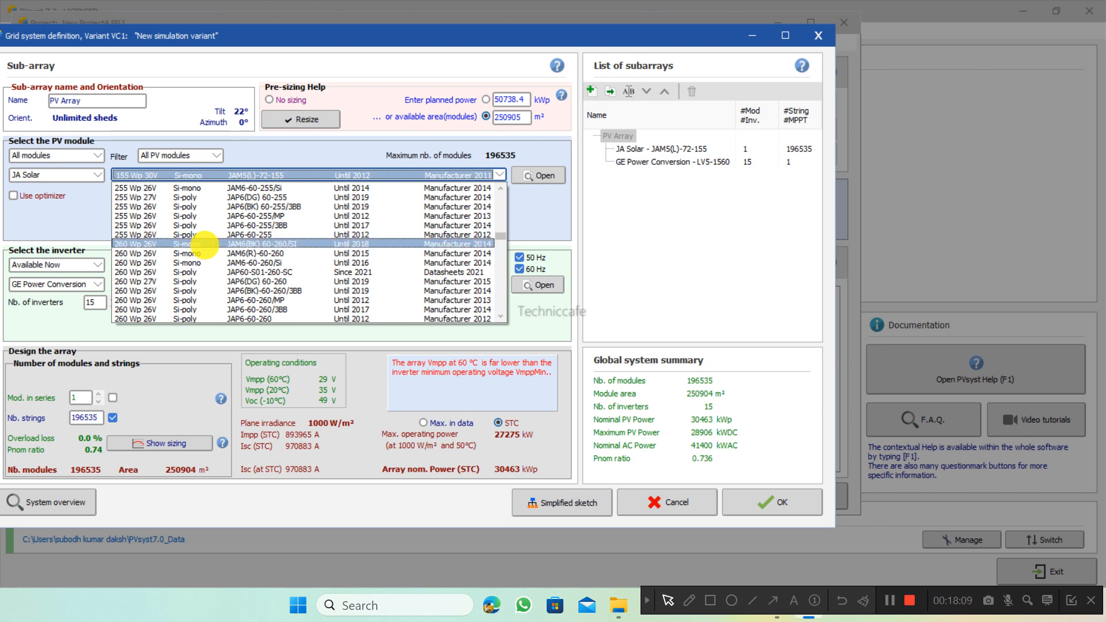
{"action": "scroll", "coordinate": [206, 246], "scroll_direction": "down", "scroll_amount": 5}
{"action": "scroll", "coordinate": [186, 253], "scroll_direction": "down", "scroll_amount": 5}
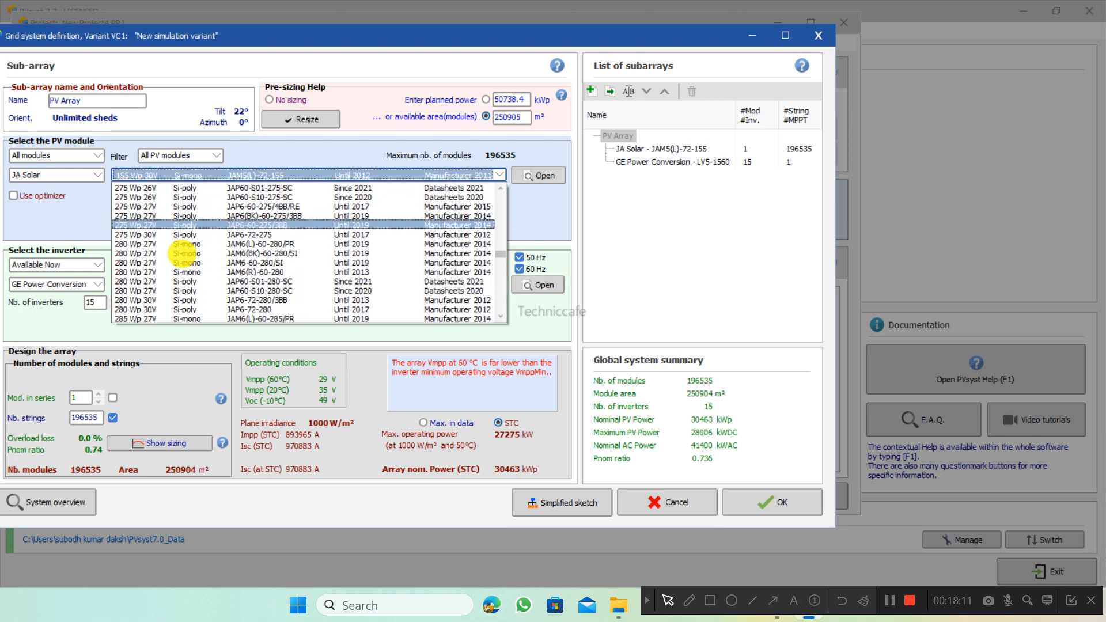
{"action": "scroll", "coordinate": [166, 251], "scroll_direction": "down", "scroll_amount": 5}
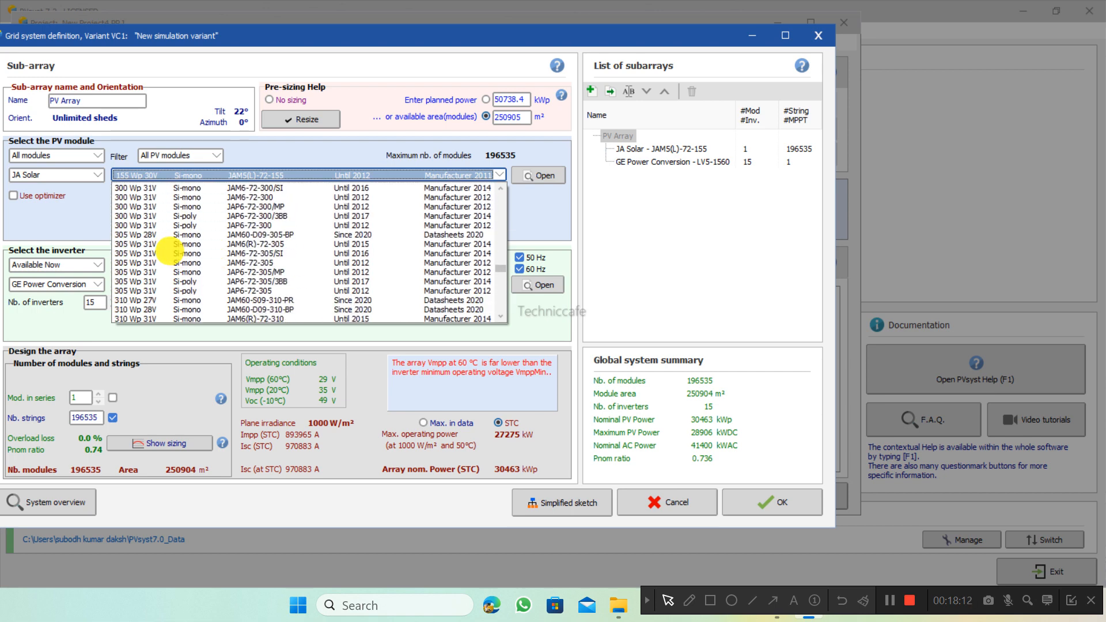
{"action": "scroll", "coordinate": [166, 251], "scroll_direction": "down", "scroll_amount": 5}
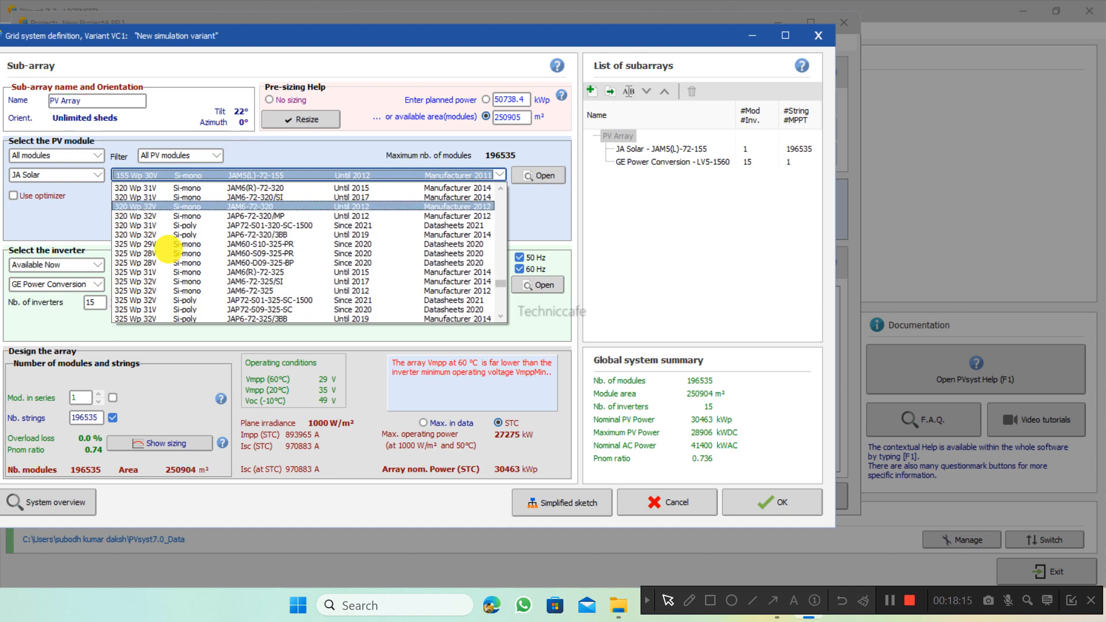
{"action": "scroll", "coordinate": [164, 249], "scroll_direction": "down", "scroll_amount": 5}
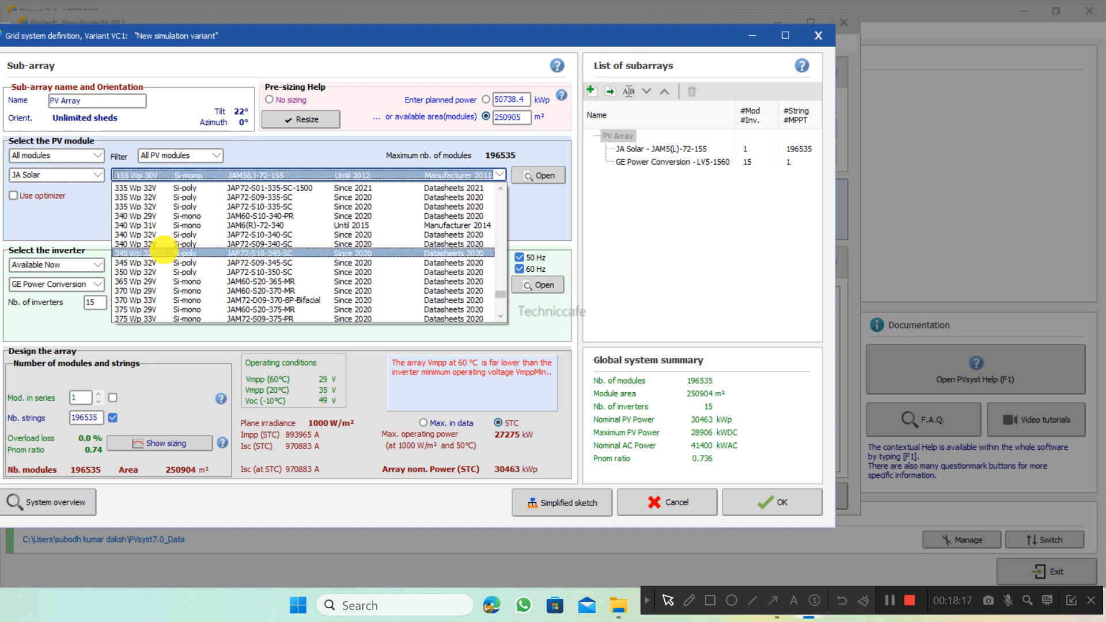
{"action": "scroll", "coordinate": [164, 249], "scroll_direction": "down", "scroll_amount": 5}
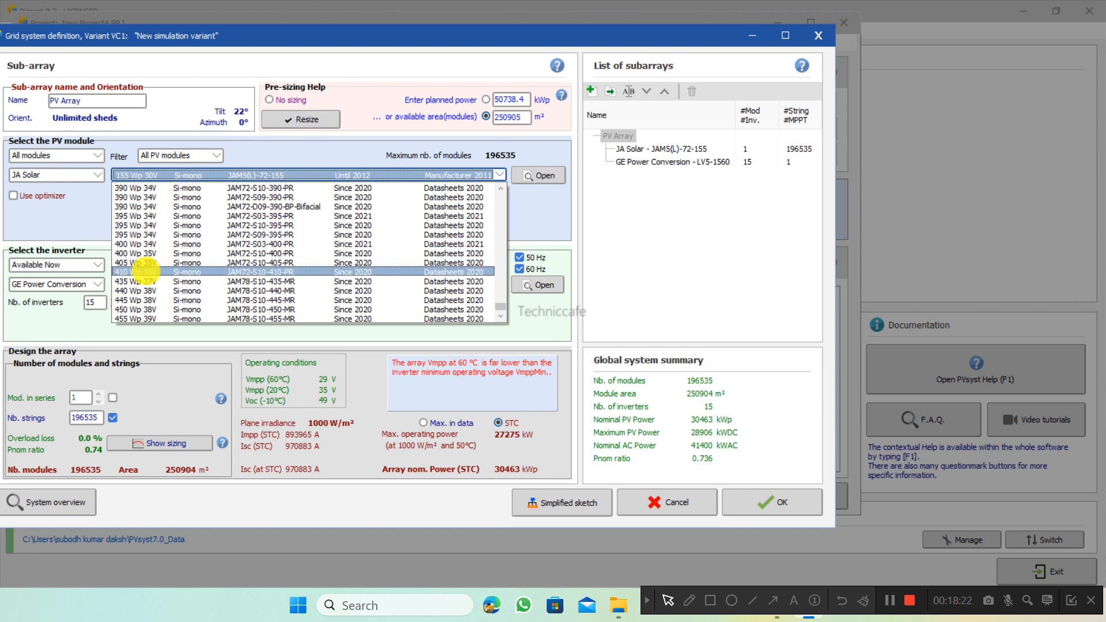
{"action": "left_click", "coordinate": [180, 269]}
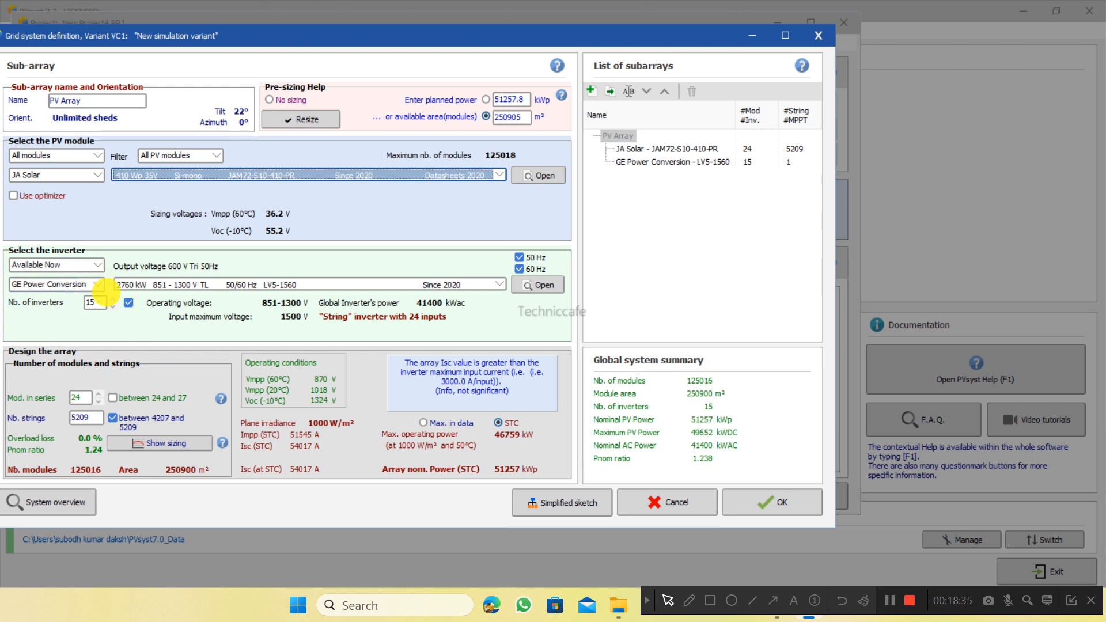
Try Delta Power Solutions India as the inverter manufacturer and review its available inverter models
{"action": "left_click", "coordinate": [91, 283]}
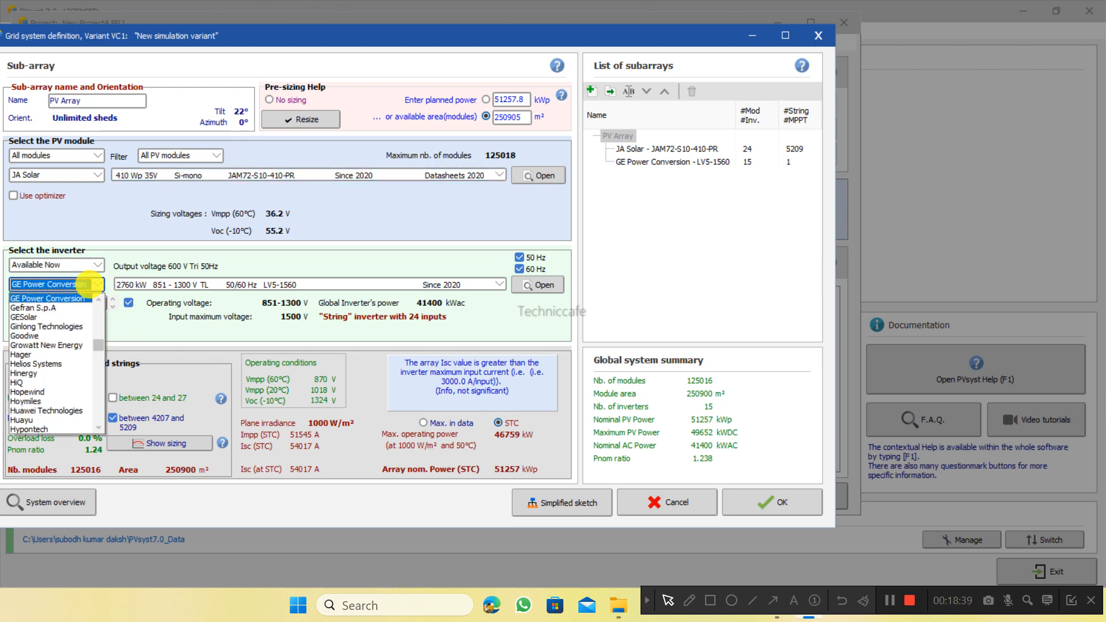
{"action": "key", "text": "d"}
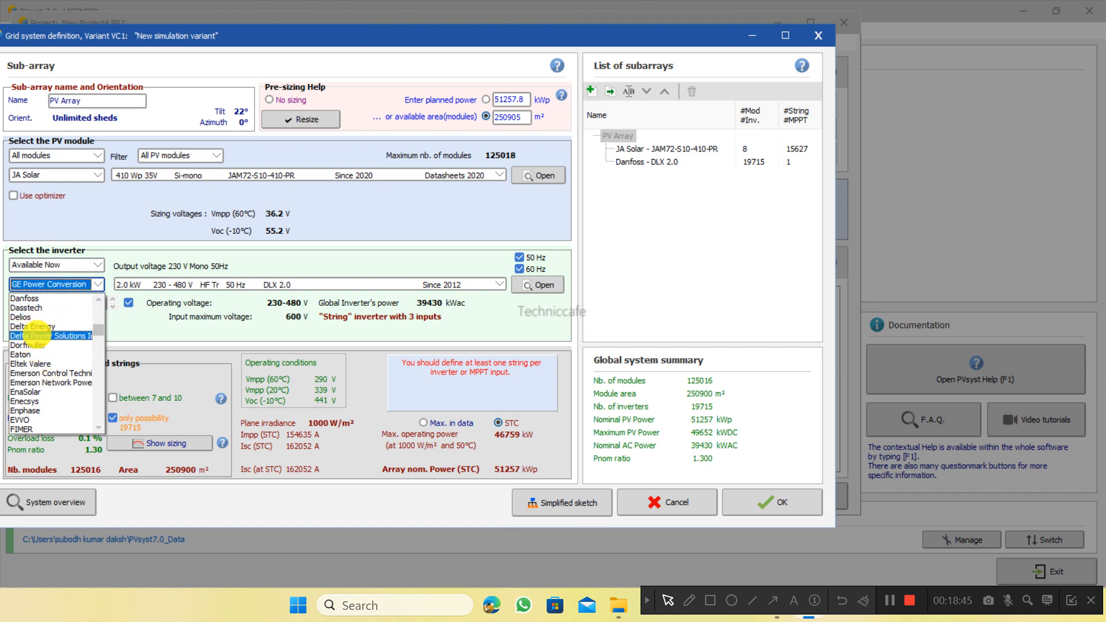
{"action": "left_click", "coordinate": [34, 336]}
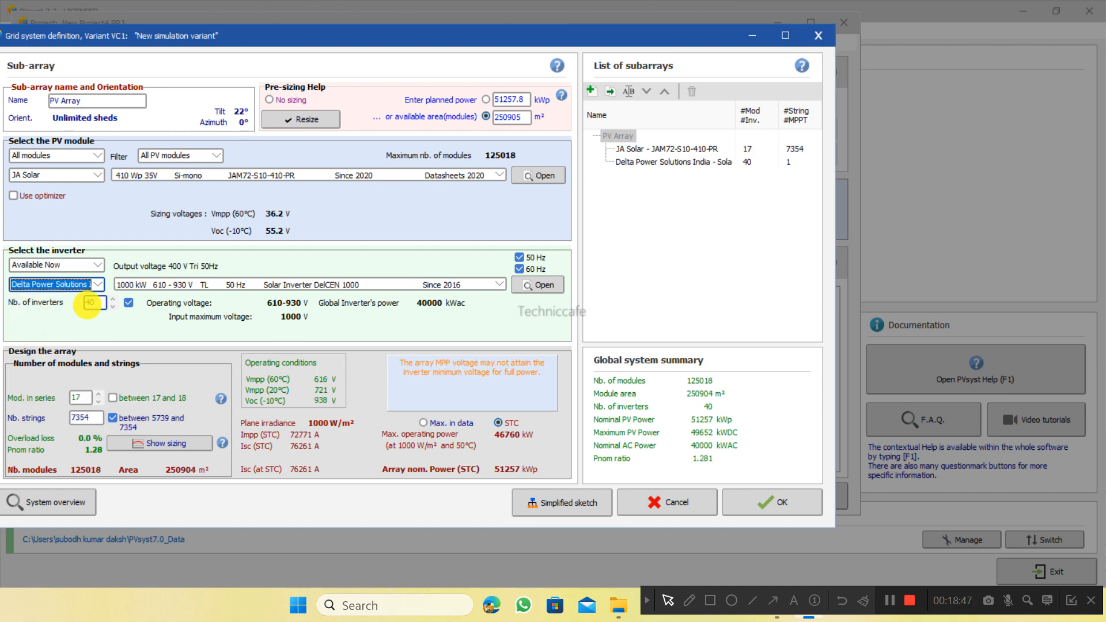
{"action": "left_click", "coordinate": [496, 282]}
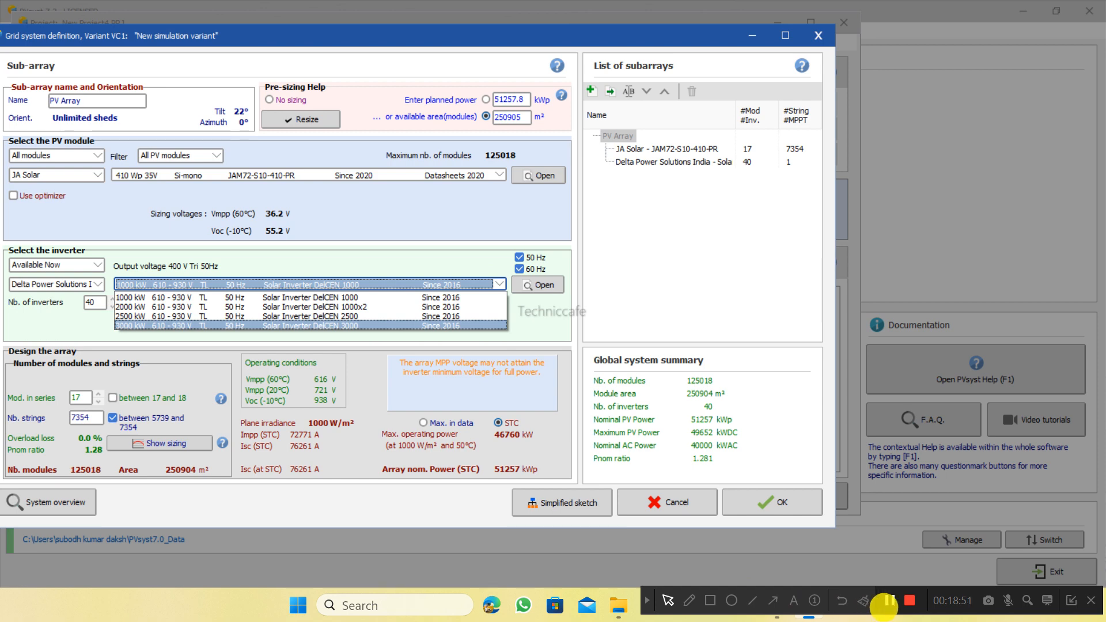
{"action": "left_click", "coordinate": [889, 601]}
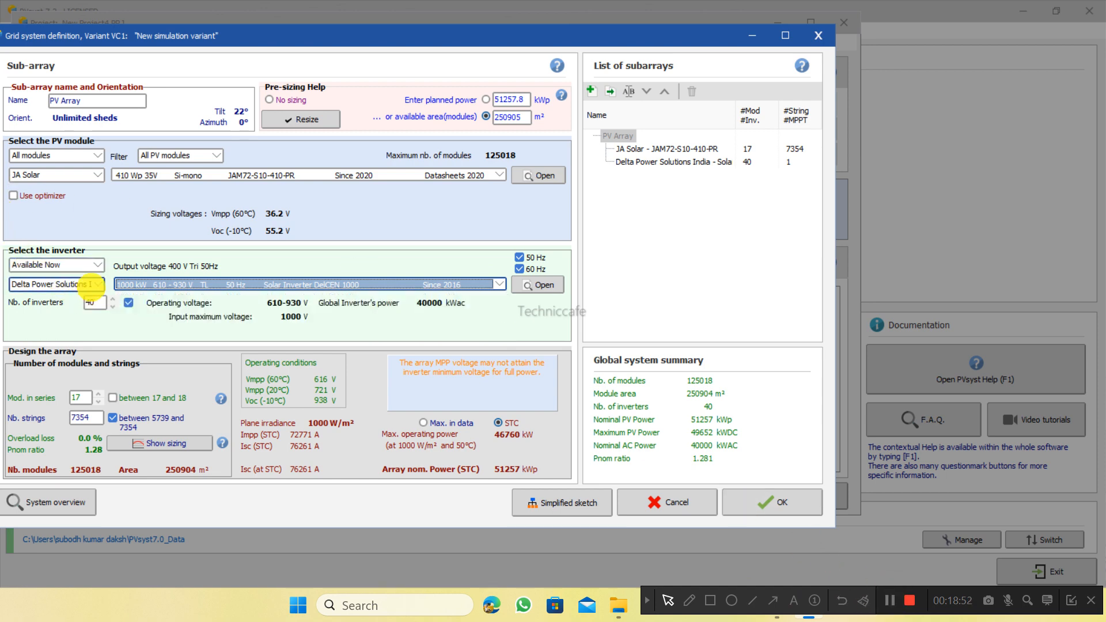
Select GE Power Conversion as the inverter manufacturer for the sub-array
{"action": "left_click", "coordinate": [96, 283]}
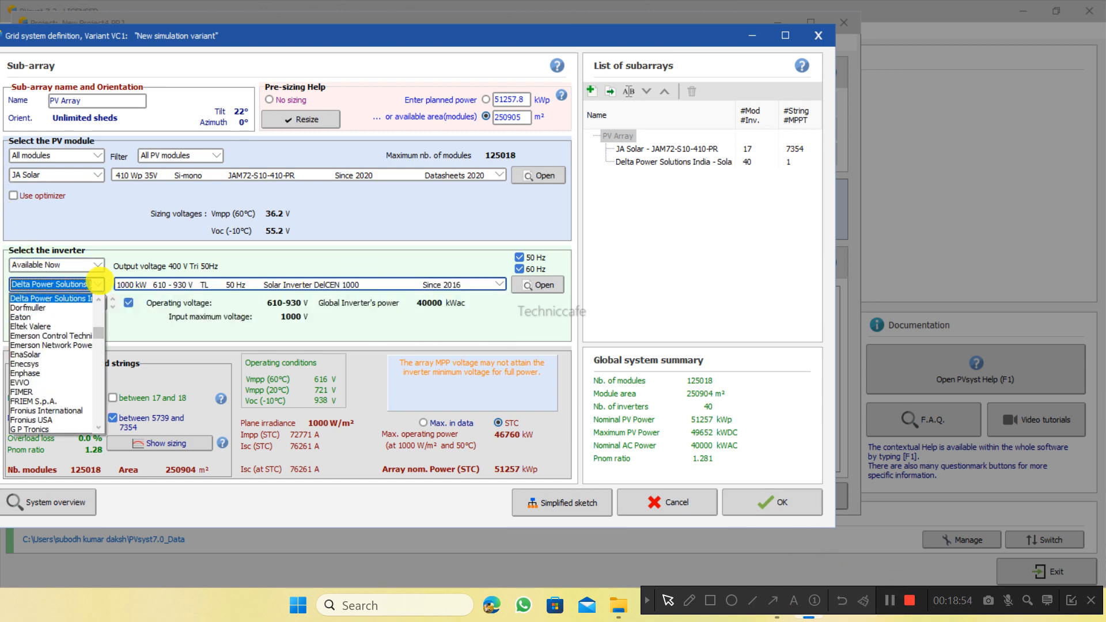
{"action": "key", "text": "g"}
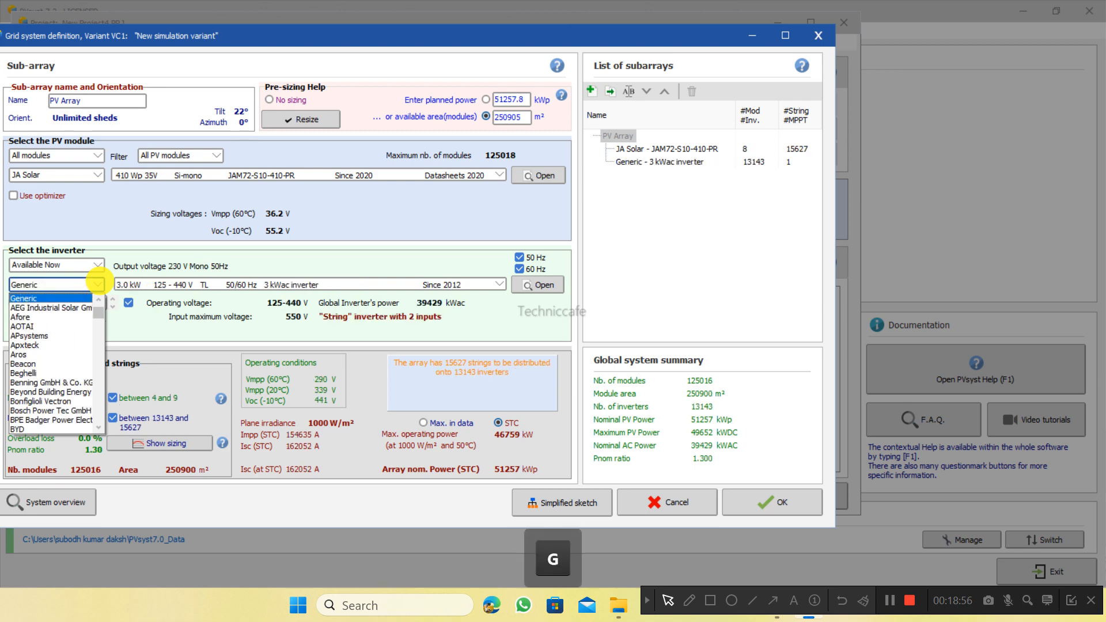
{"action": "scroll", "coordinate": [54, 371], "scroll_direction": "down", "scroll_amount": 1}
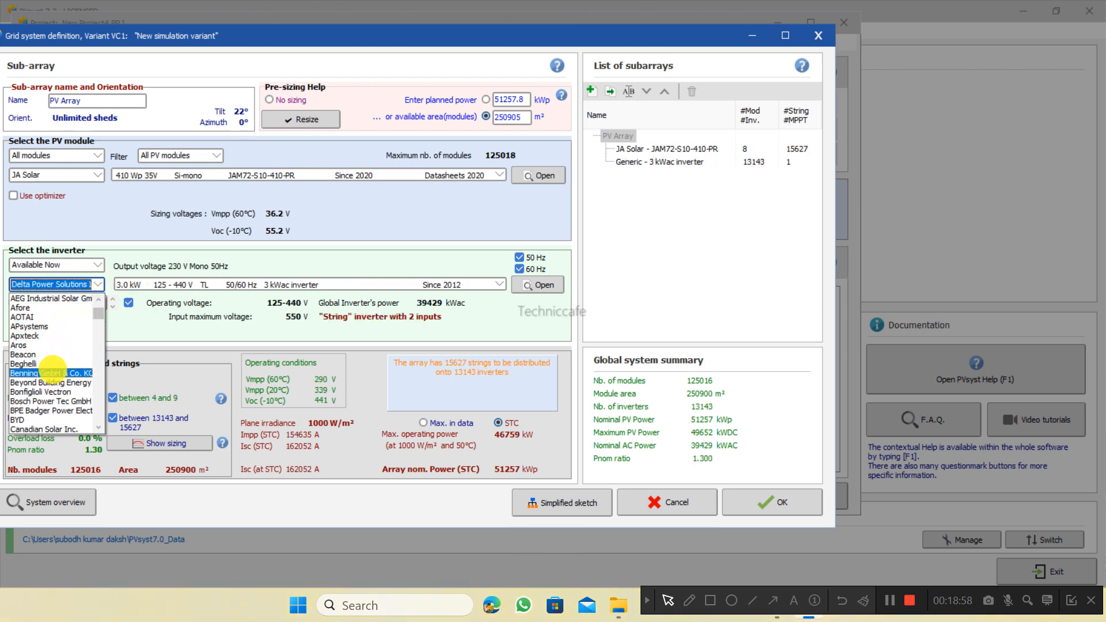
{"action": "scroll", "coordinate": [48, 317], "scroll_direction": "down", "scroll_amount": 5}
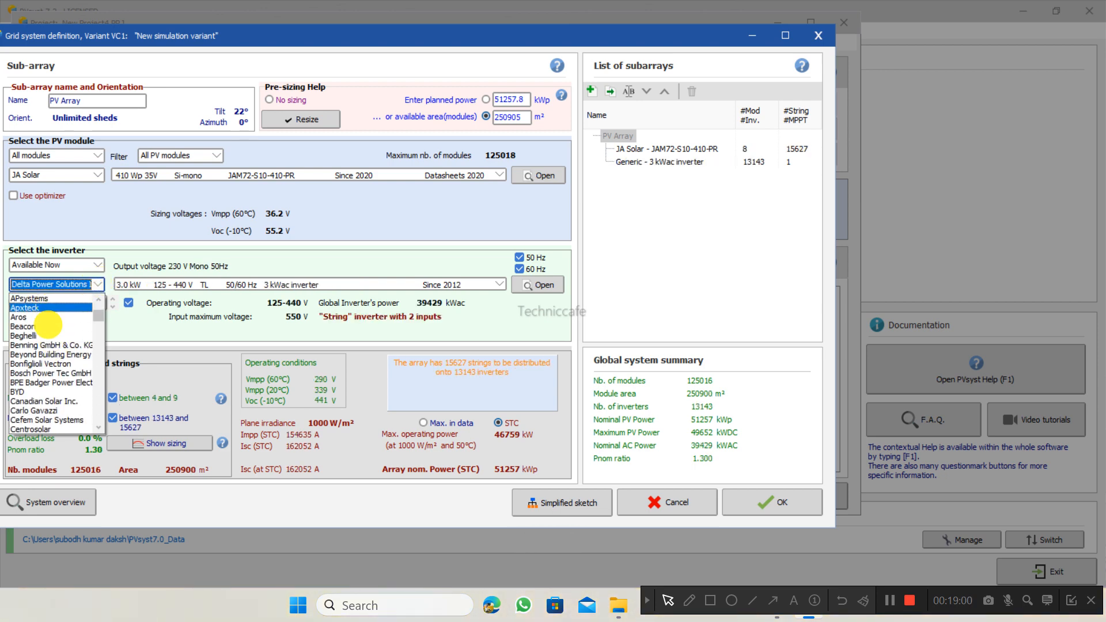
{"action": "scroll", "coordinate": [48, 322], "scroll_direction": "down", "scroll_amount": 8}
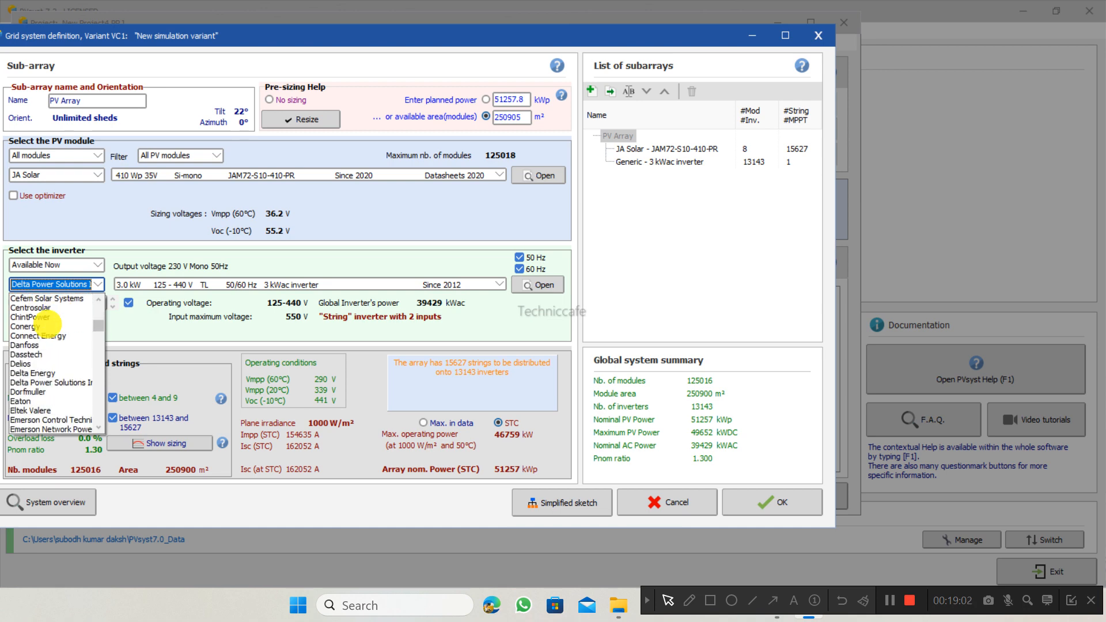
{"action": "scroll", "coordinate": [48, 327], "scroll_direction": "up", "scroll_amount": 2}
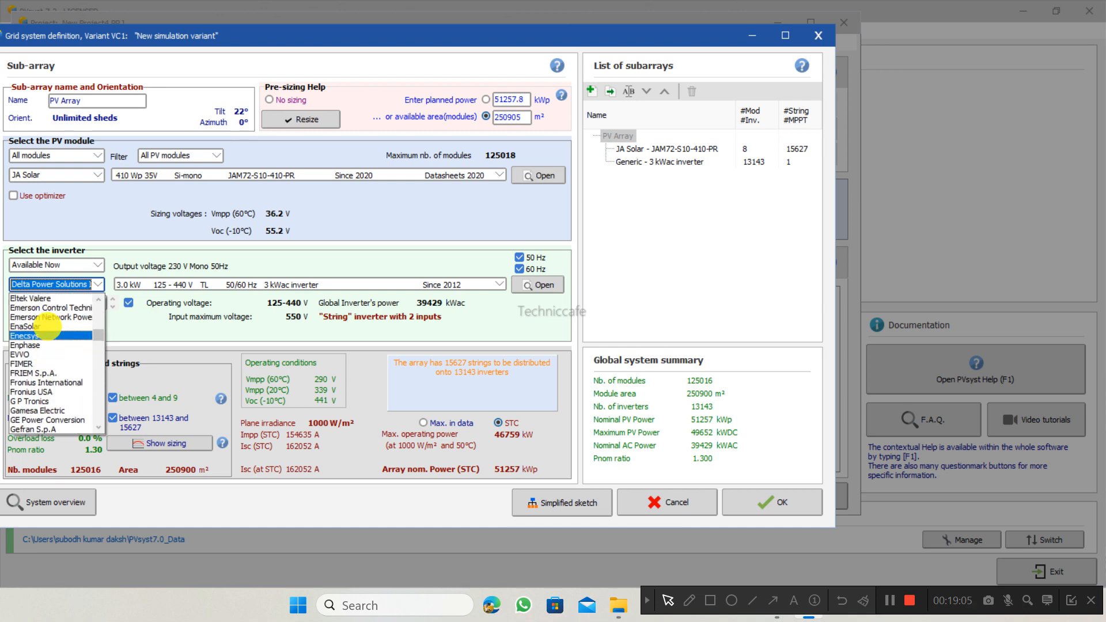
{"action": "scroll", "coordinate": [49, 327], "scroll_direction": "down", "scroll_amount": 4}
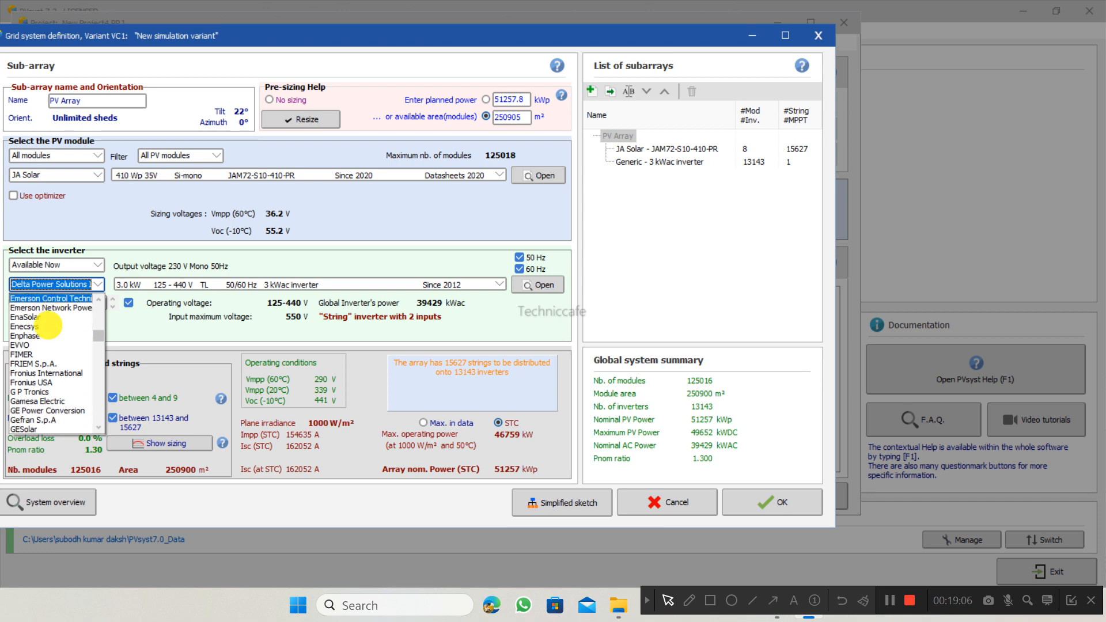
{"action": "scroll", "coordinate": [49, 326], "scroll_direction": "down", "scroll_amount": 1}
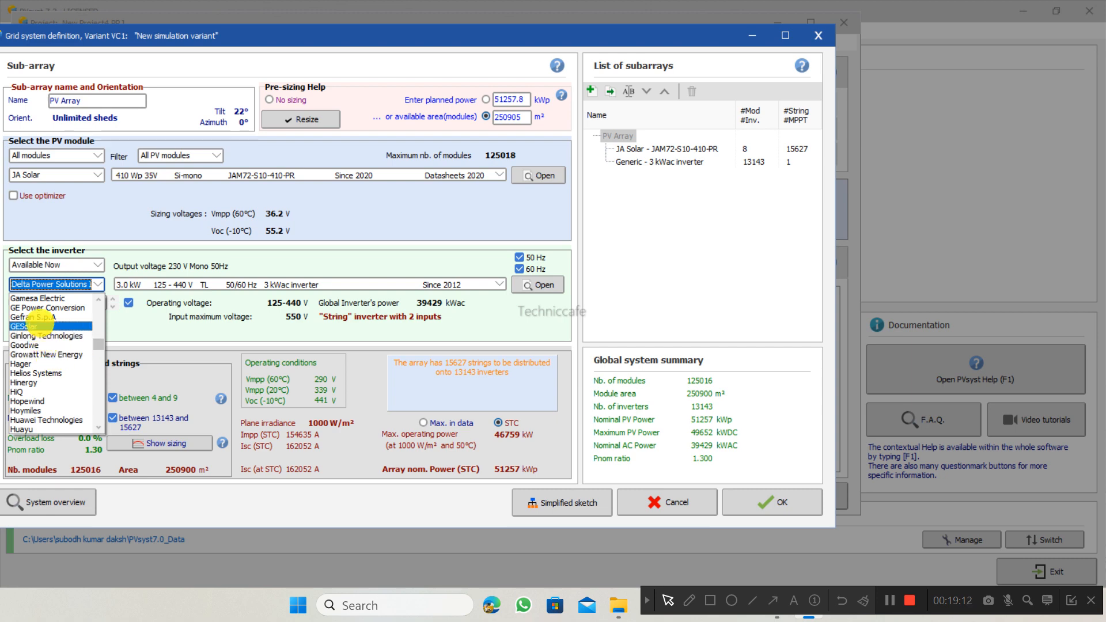
{"action": "scroll", "coordinate": [44, 326], "scroll_direction": "up", "scroll_amount": 1}
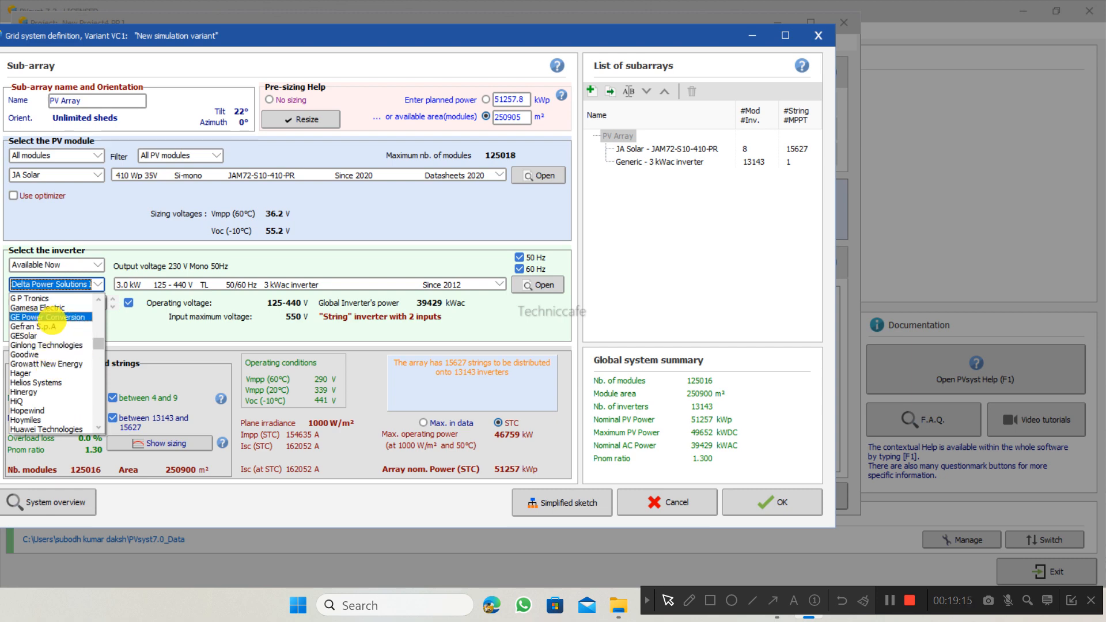
{"action": "left_click", "coordinate": [55, 319]}
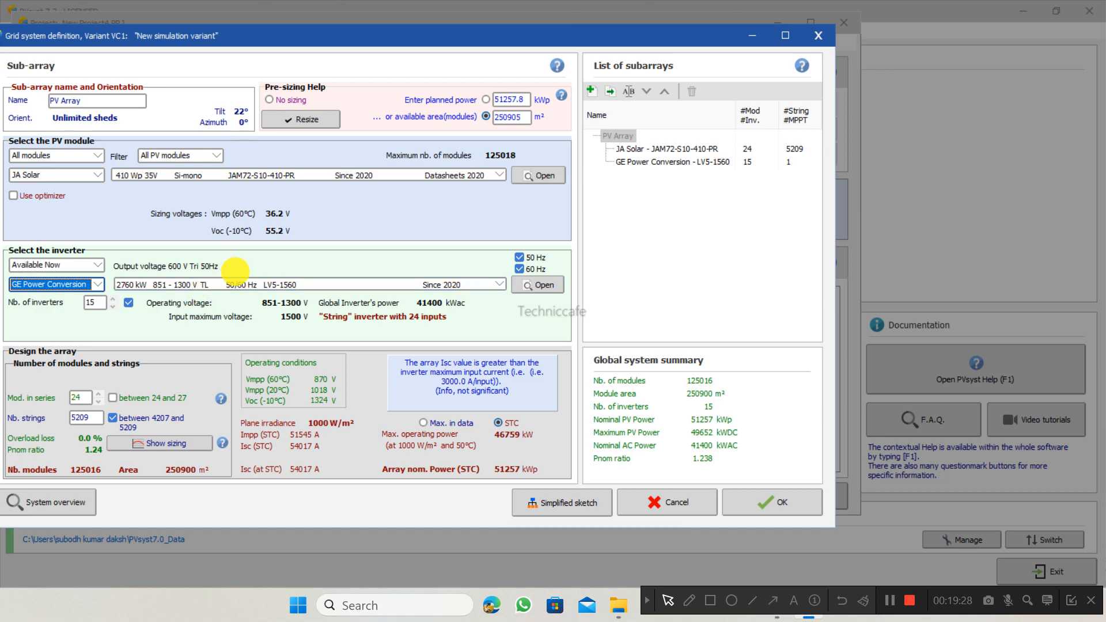
Select the 3170 kW 978-1300 V LV5-1569 inverter model, keeping both the 50 Hz and 60 Hz options enabled
{"action": "left_click", "coordinate": [353, 285]}
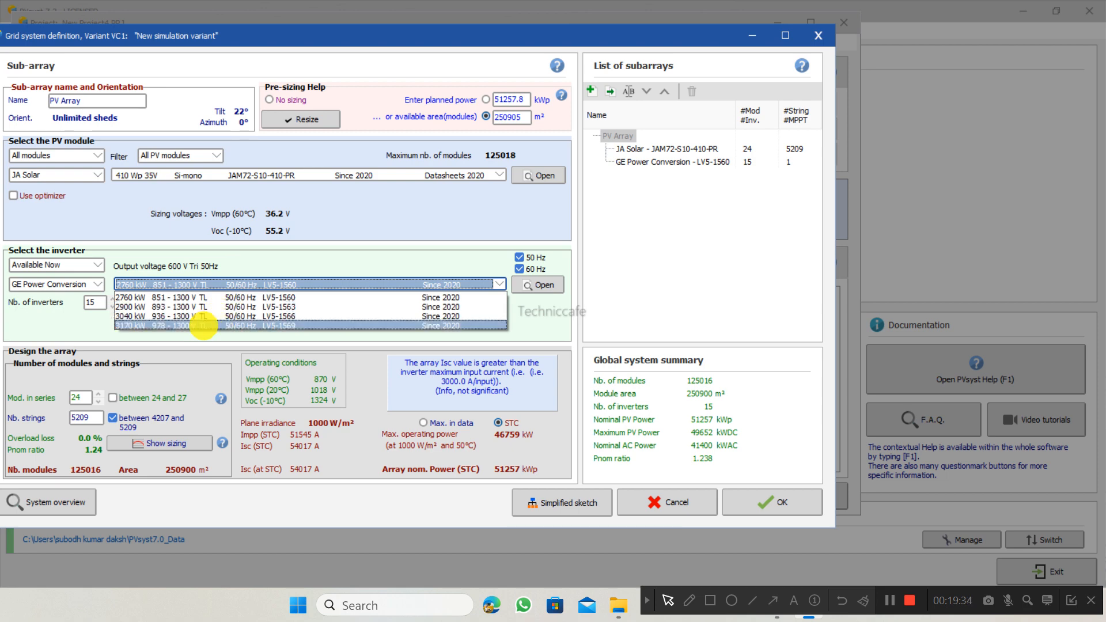
{"action": "left_click", "coordinate": [203, 326]}
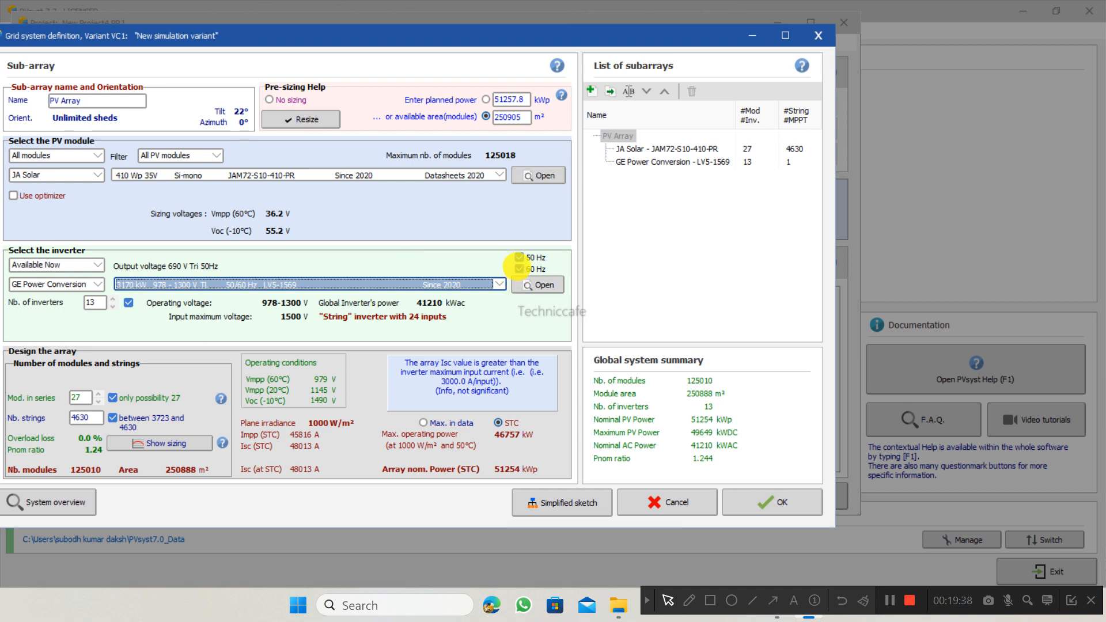
{"action": "left_click", "coordinate": [521, 268]}
{"action": "left_click", "coordinate": [519, 269]}
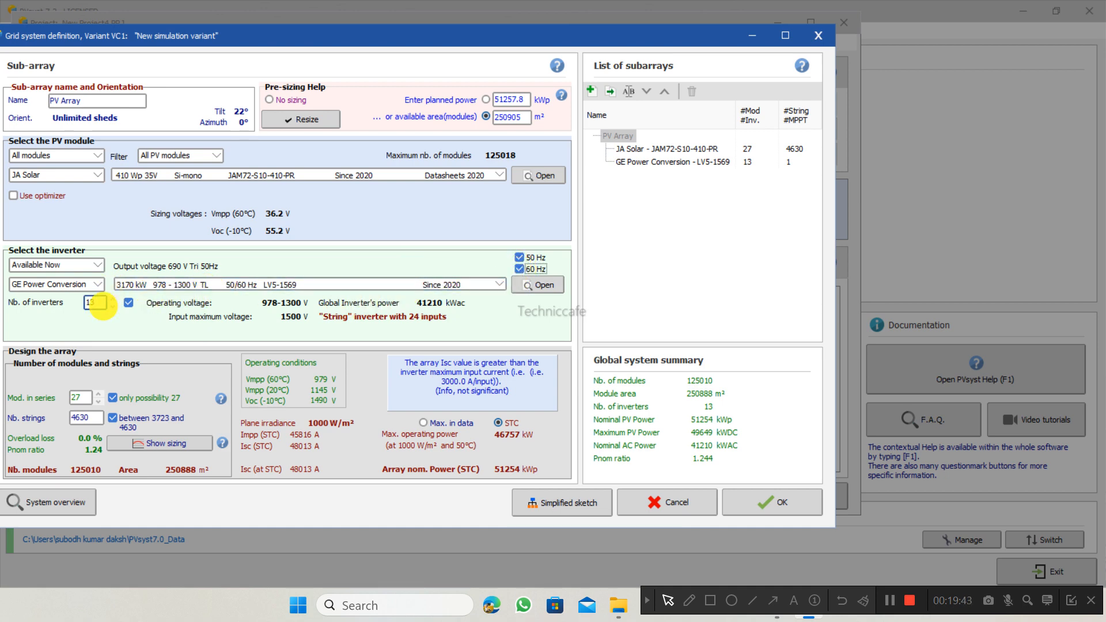
{"action": "double_click", "coordinate": [95, 302]}
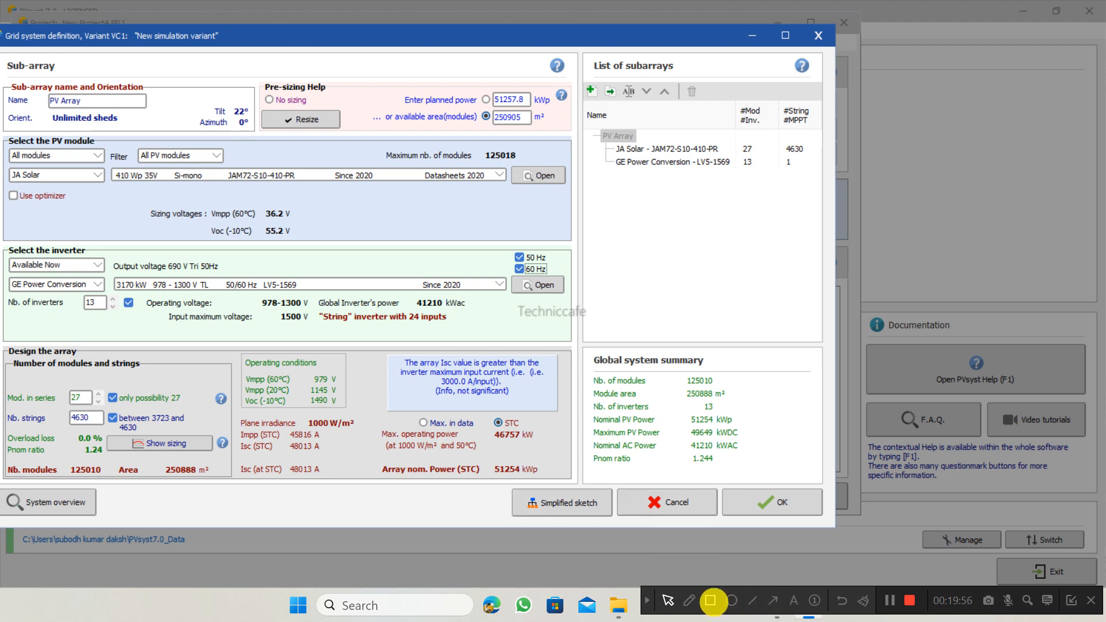
{"action": "left_click", "coordinate": [710, 600]}
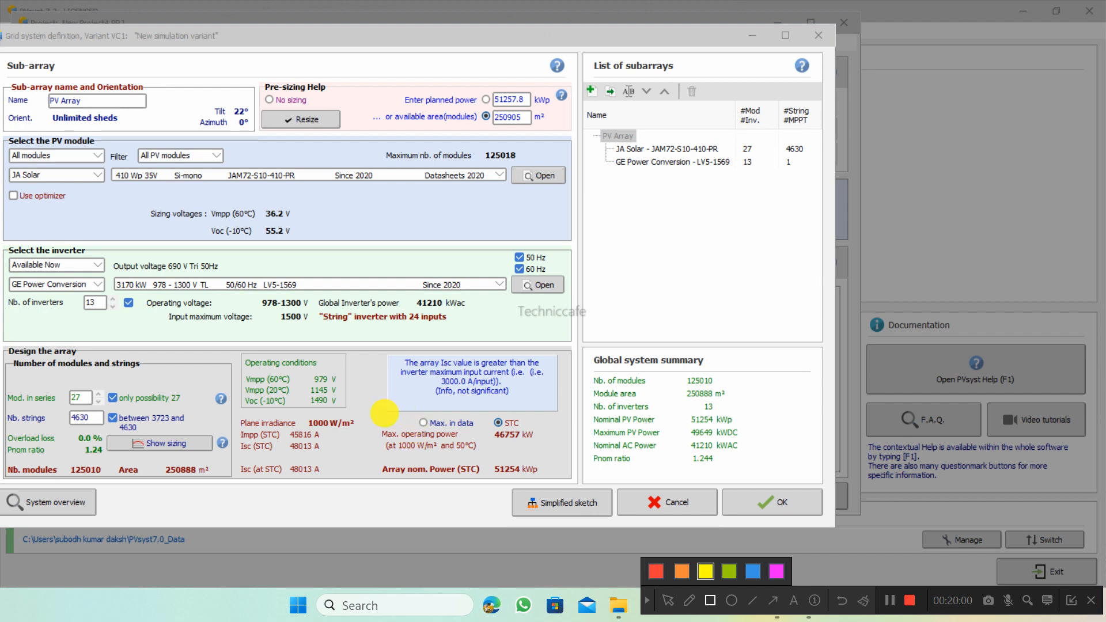
{"action": "left_click_drag", "start_coordinate": [384, 413], "coordinate": [538, 484]}
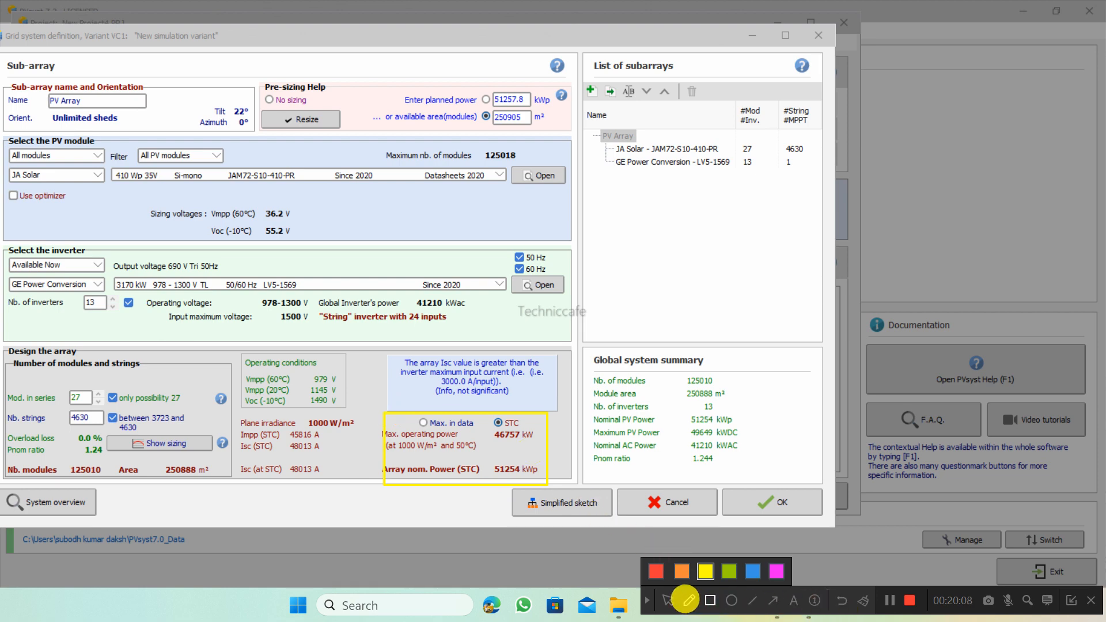
{"action": "left_click", "coordinate": [667, 600]}
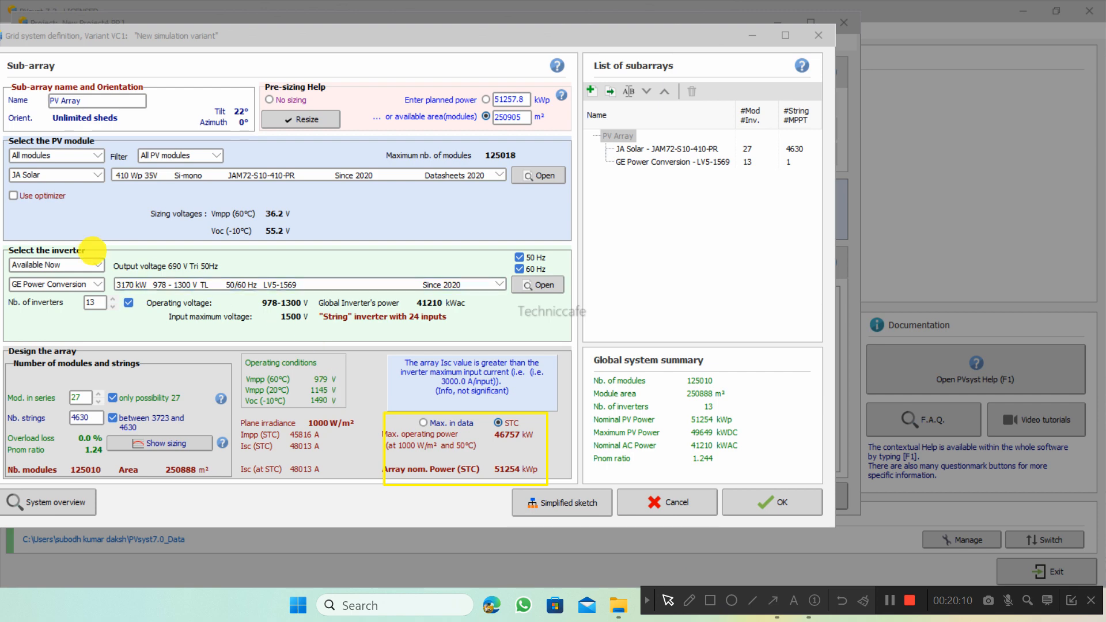
Try 10 as the number of inverters for the sub-array
{"action": "left_click", "coordinate": [100, 308]}
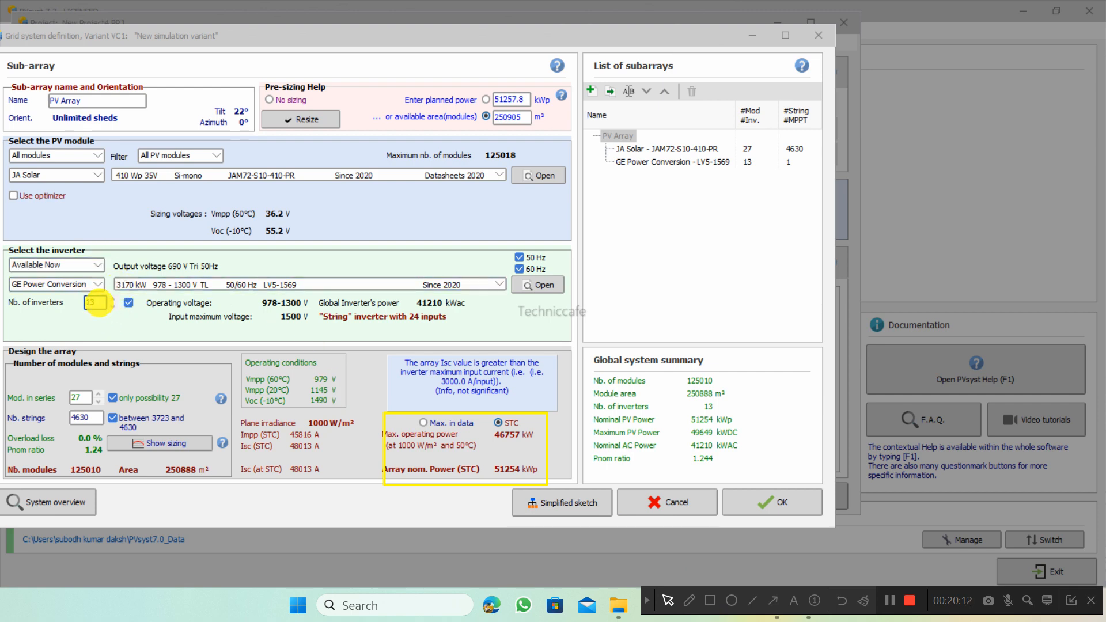
{"action": "left_click", "coordinate": [99, 302]}
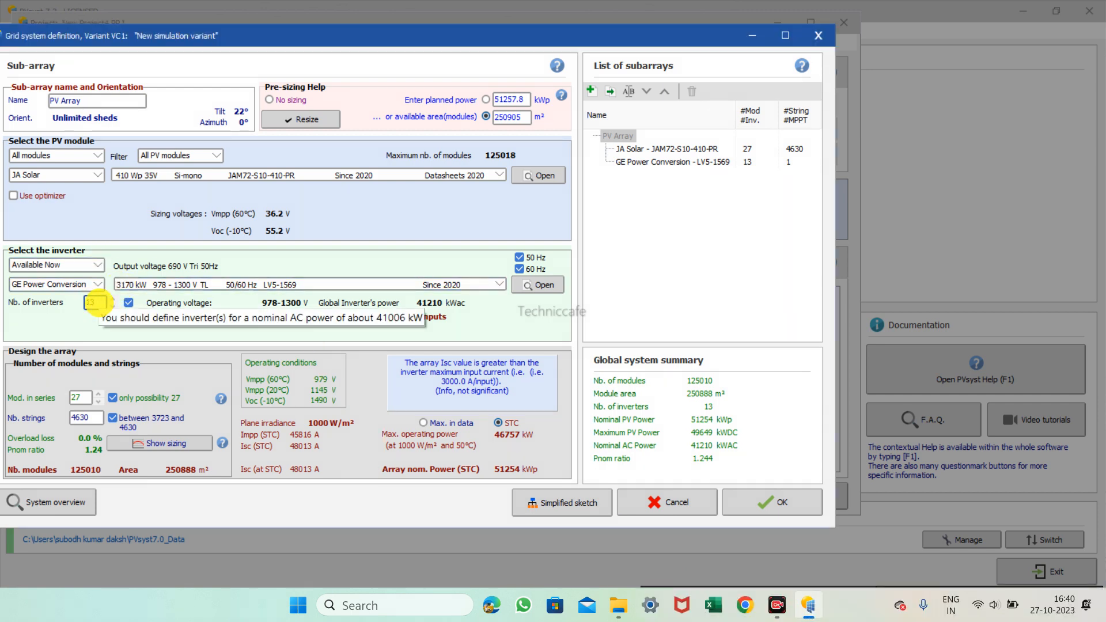
{"action": "key", "text": "BackSpace"}
{"action": "type", "text": "0"}
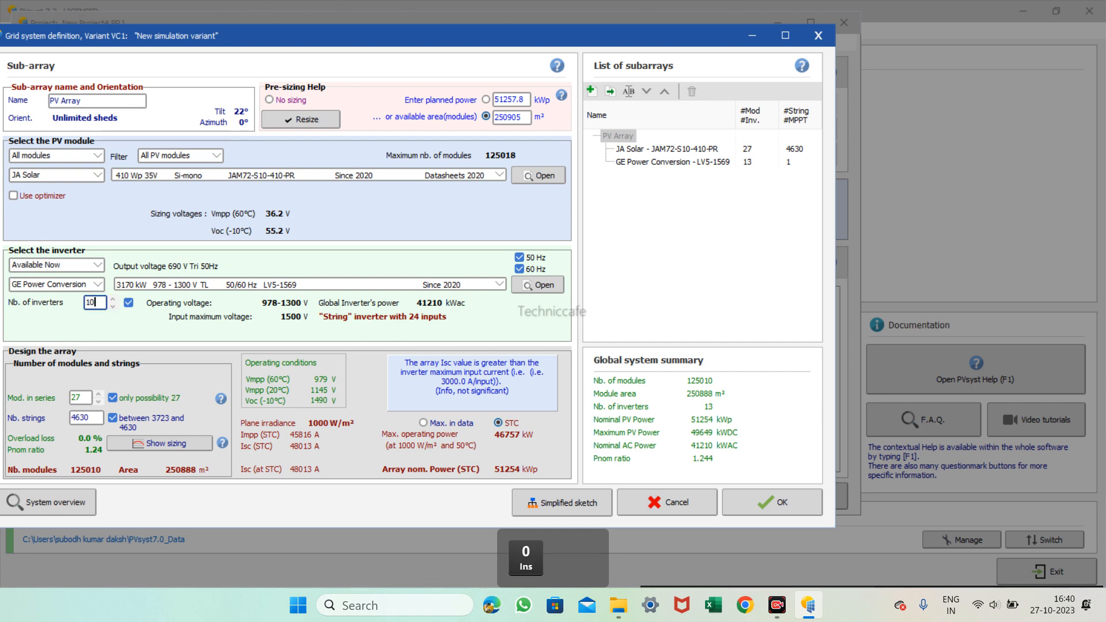
{"action": "left_click", "coordinate": [128, 302]}
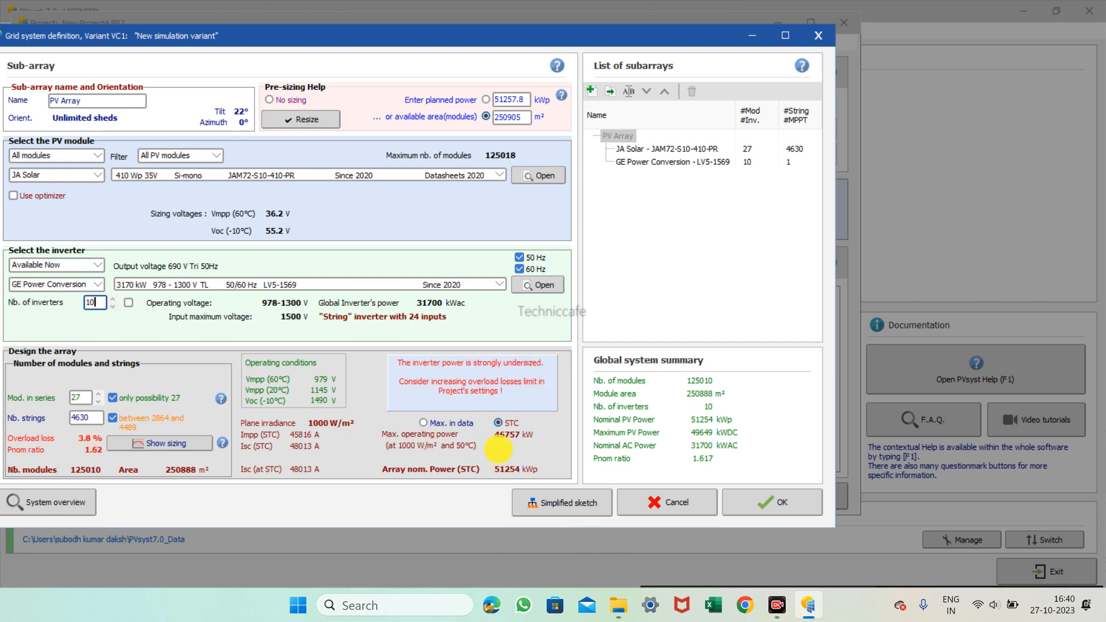
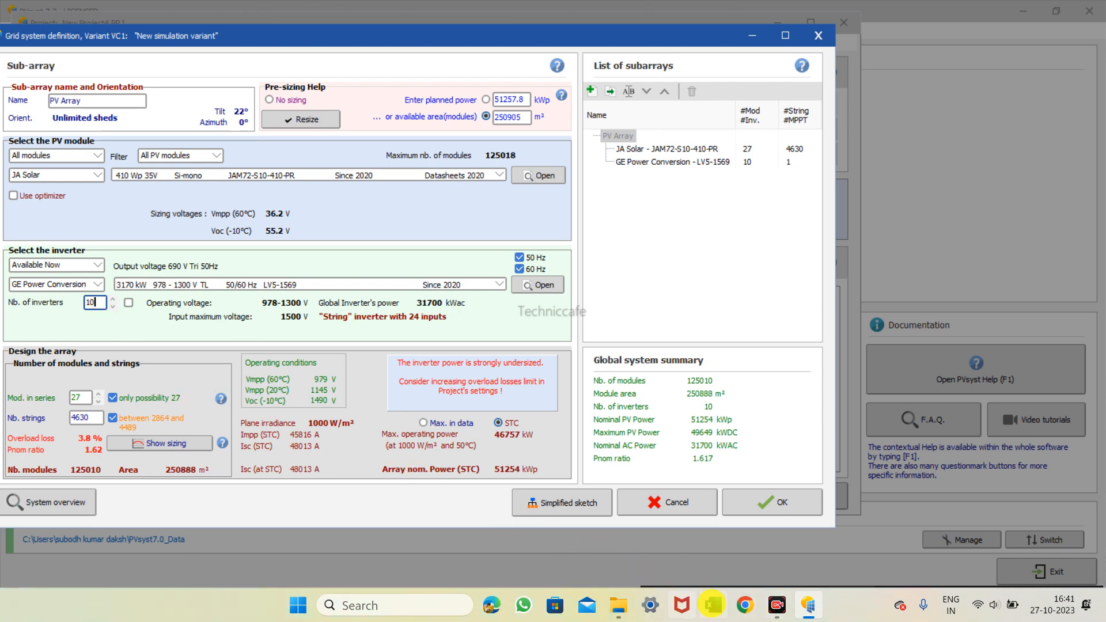
{"action": "left_click", "coordinate": [772, 607]}
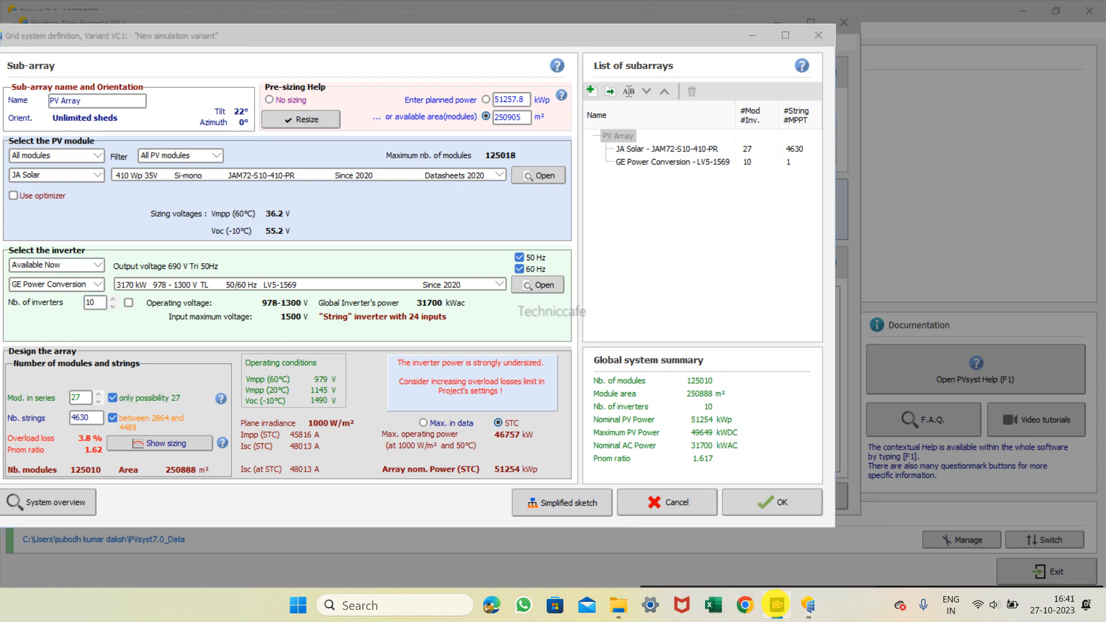
{"action": "left_click", "coordinate": [777, 604]}
{"action": "left_click", "coordinate": [778, 605]}
{"action": "left_click", "coordinate": [777, 604]}
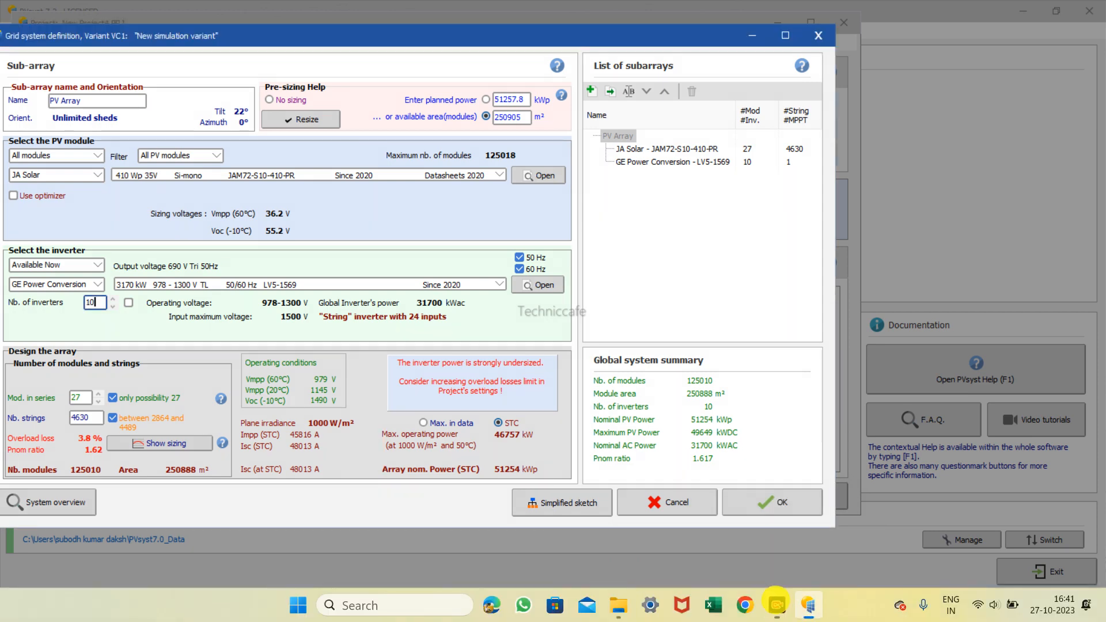
{"action": "left_click", "coordinate": [777, 604]}
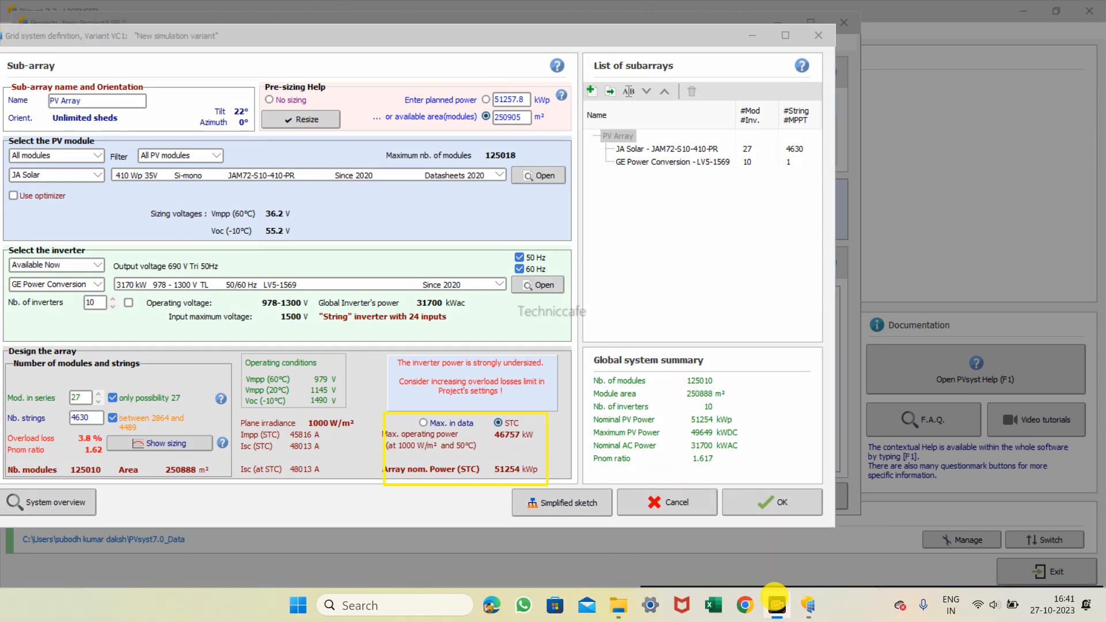
{"action": "left_click", "coordinate": [777, 605]}
{"action": "left_click", "coordinate": [777, 604]}
{"action": "left_click", "coordinate": [777, 604]}
{"action": "left_click", "coordinate": [776, 604]}
{"action": "left_click", "coordinate": [777, 604]}
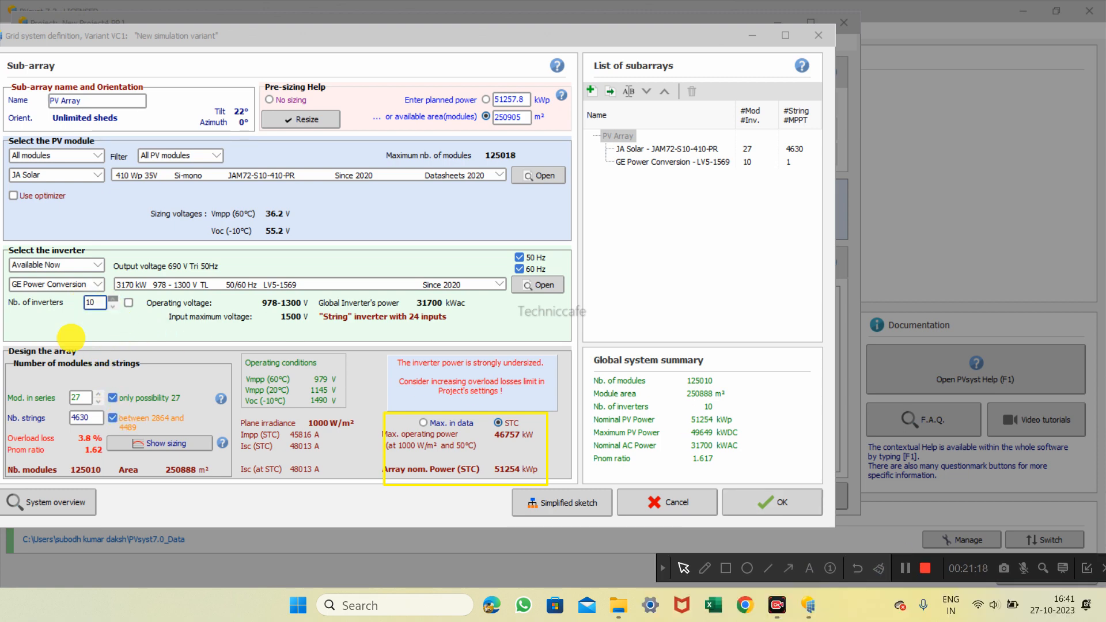
Try 12 inverters for the sub-array and set the number of inverters to 13
{"action": "left_click", "coordinate": [95, 302]}
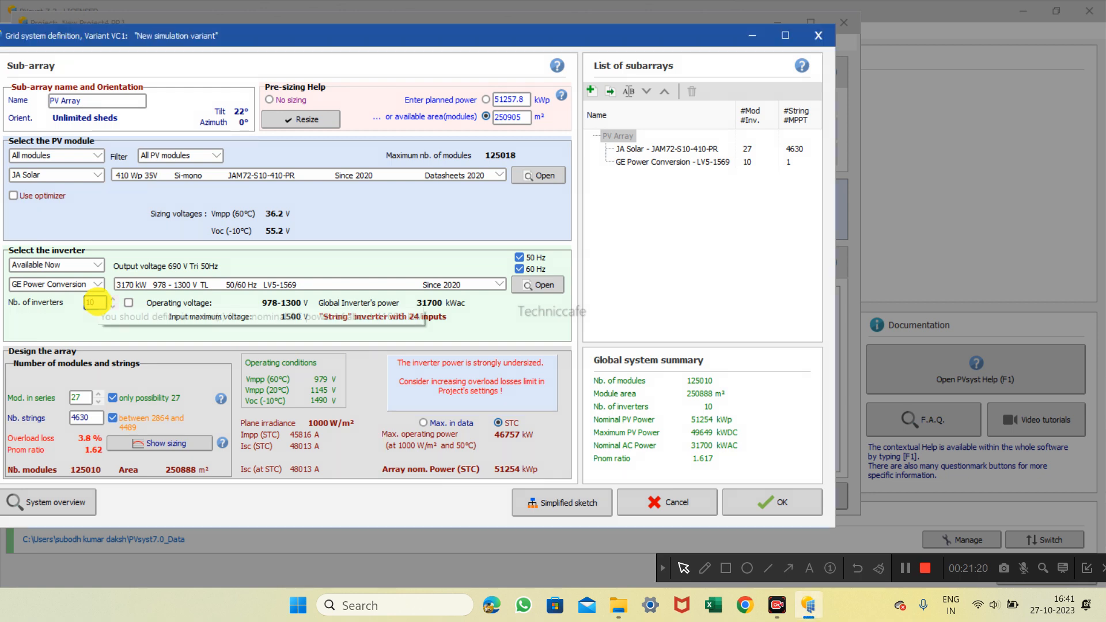
{"action": "key", "text": "BackSpace"}
{"action": "type", "text": "2"}
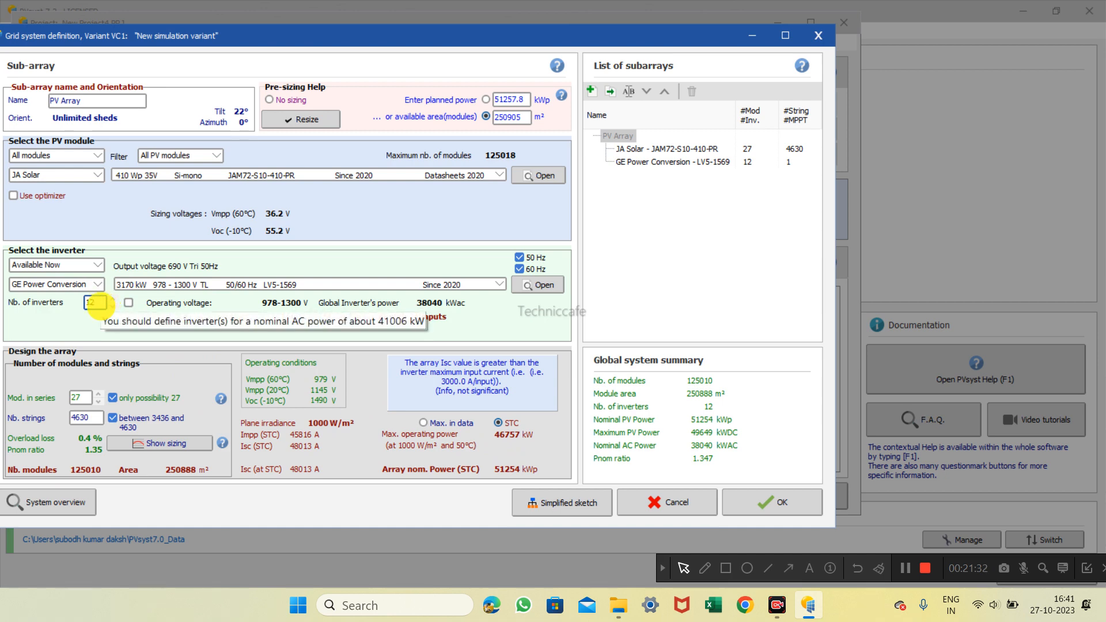
{"action": "key", "text": "Page_Down"}
{"action": "key", "text": "Page_Down"}
{"action": "key", "text": "Page_Down"}
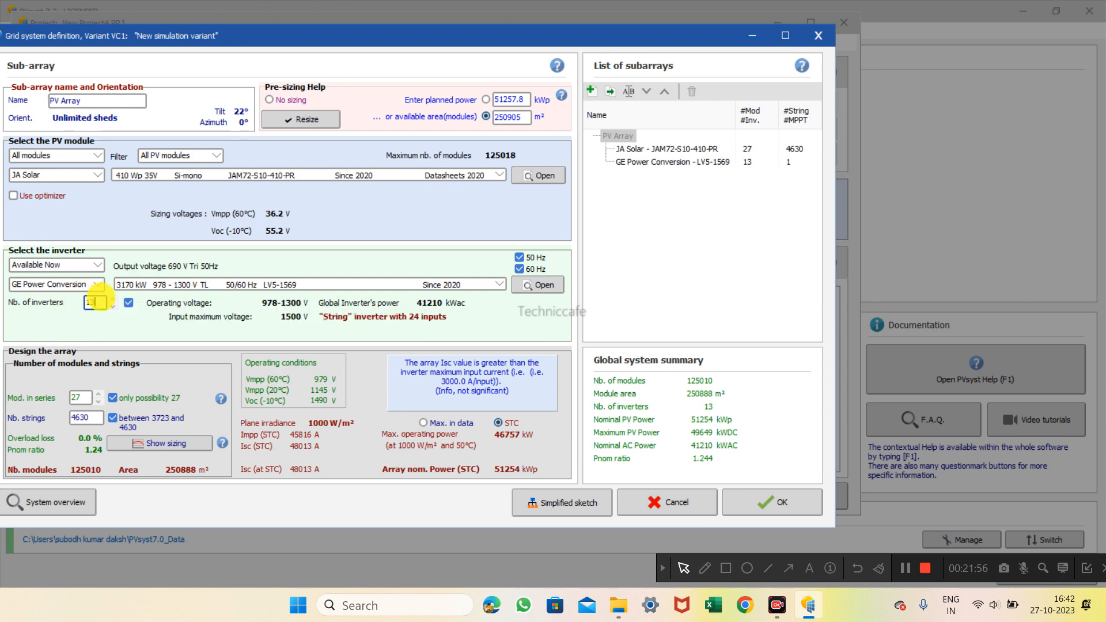
Try 30 as the number of modules in series in the array design
{"action": "double_click", "coordinate": [82, 398]}
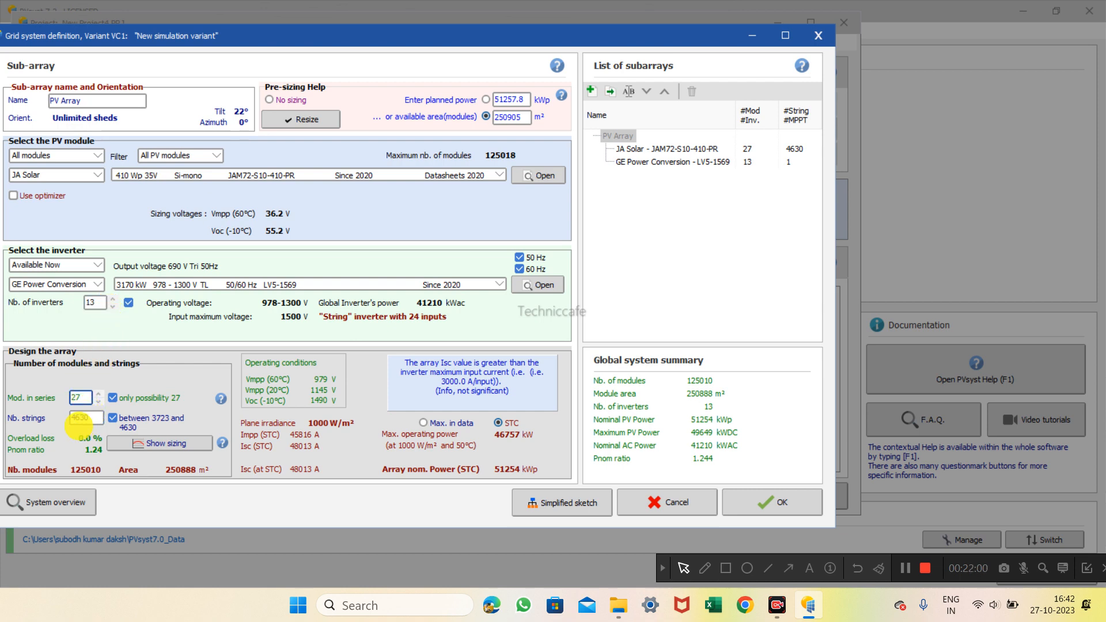
{"action": "left_click", "coordinate": [91, 419]}
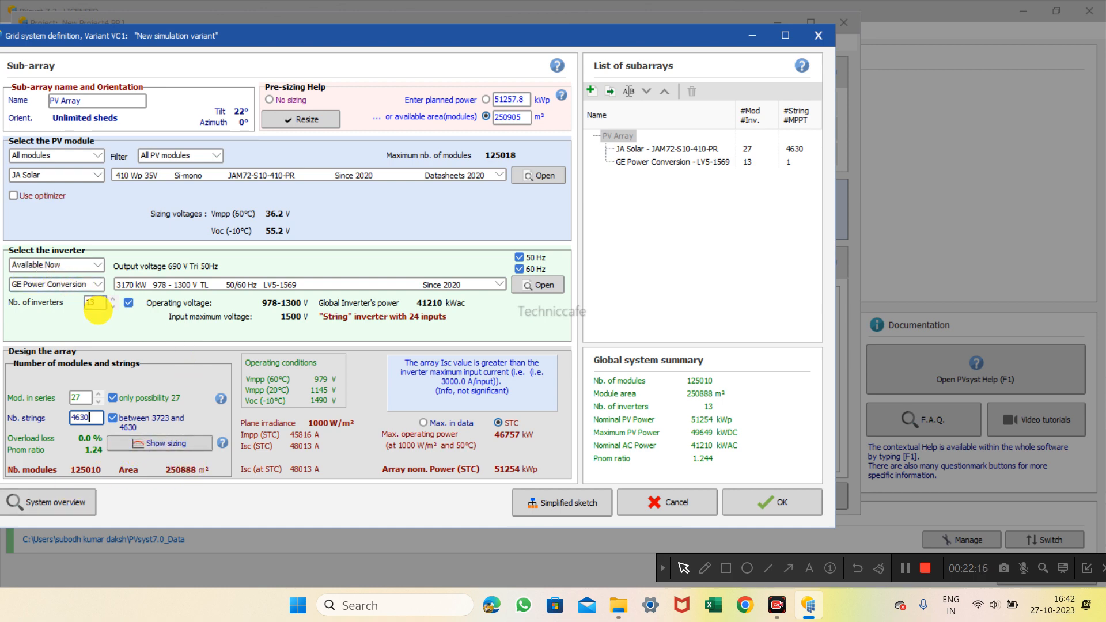
{"action": "left_click", "coordinate": [91, 302]}
{"action": "double_click", "coordinate": [81, 397]}
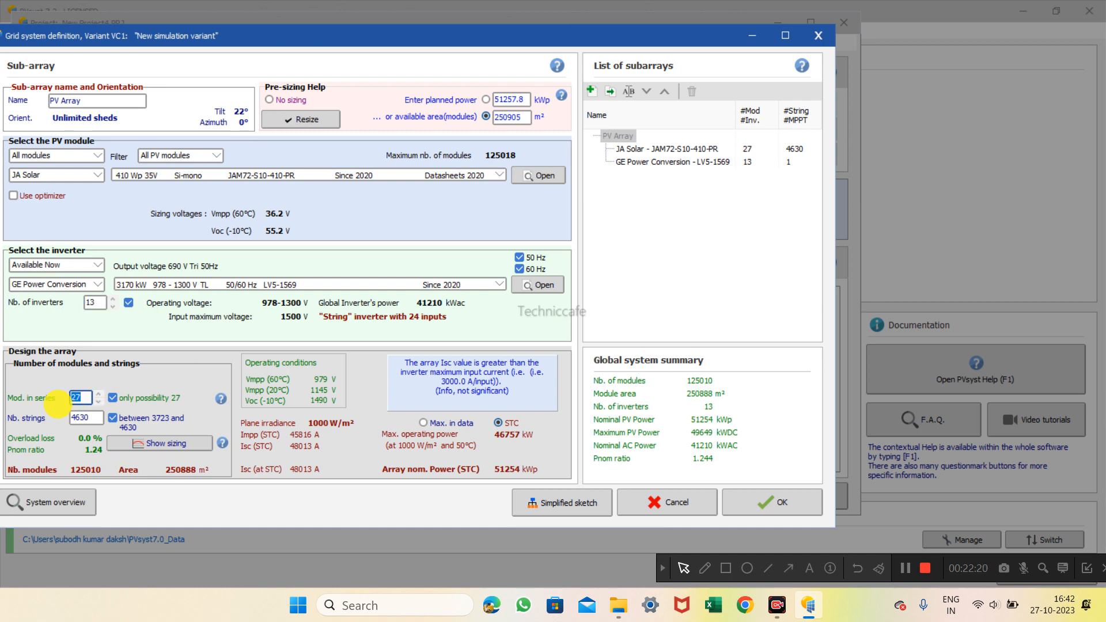
{"action": "type", "text": "30"}
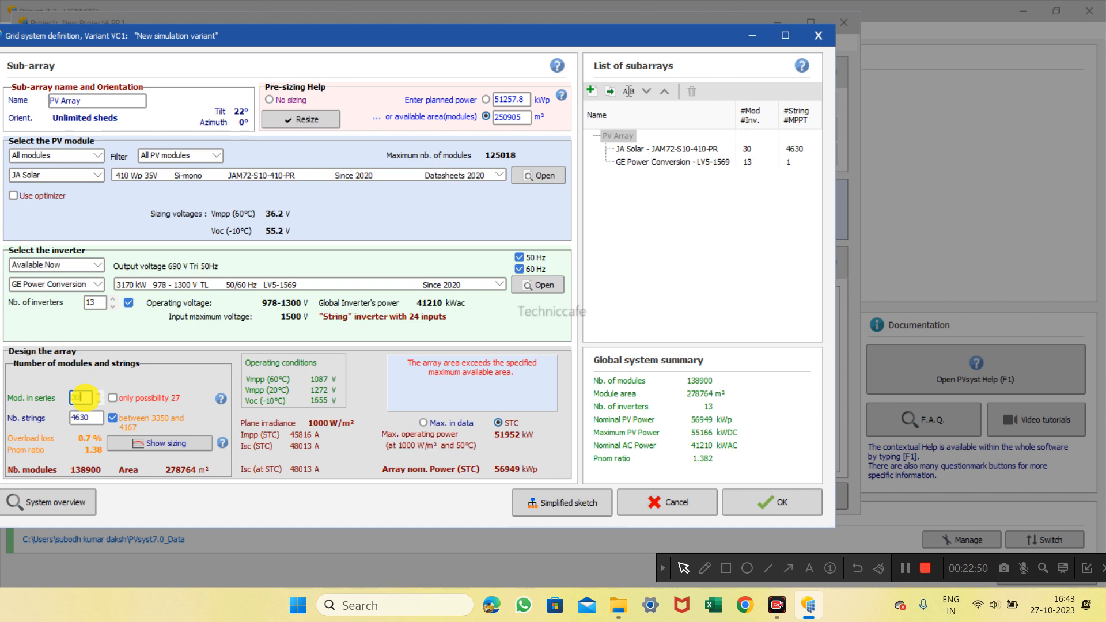
Set the number of modules in series to 25
{"action": "key", "text": "BackSpace"}
{"action": "type", "text": "25"}
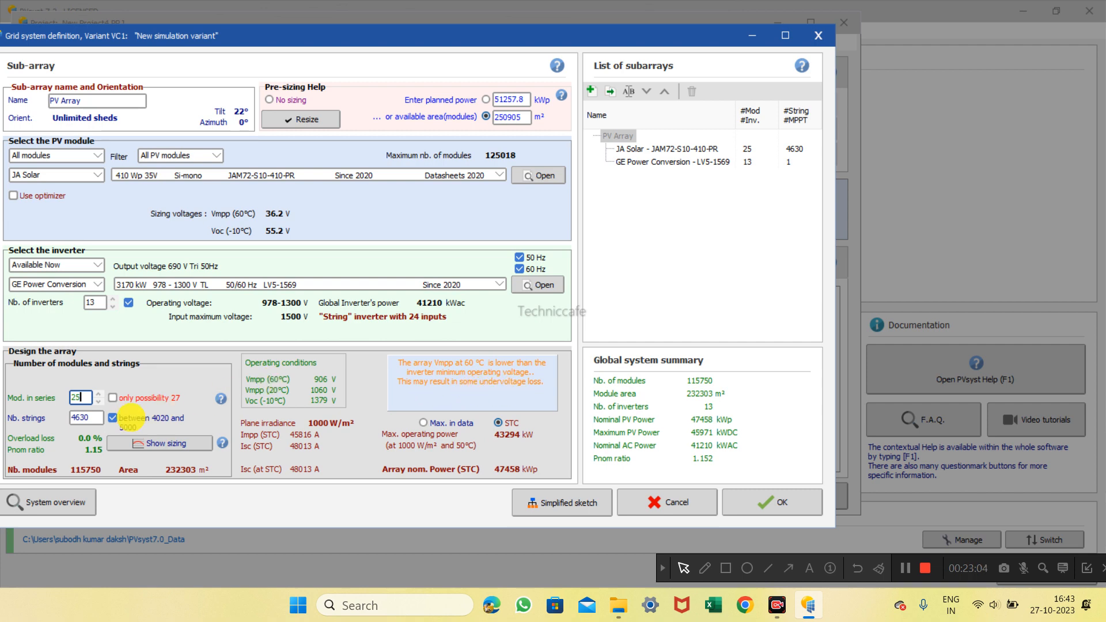
Set the number of strings in the array design to 4626
{"action": "left_click", "coordinate": [96, 419]}
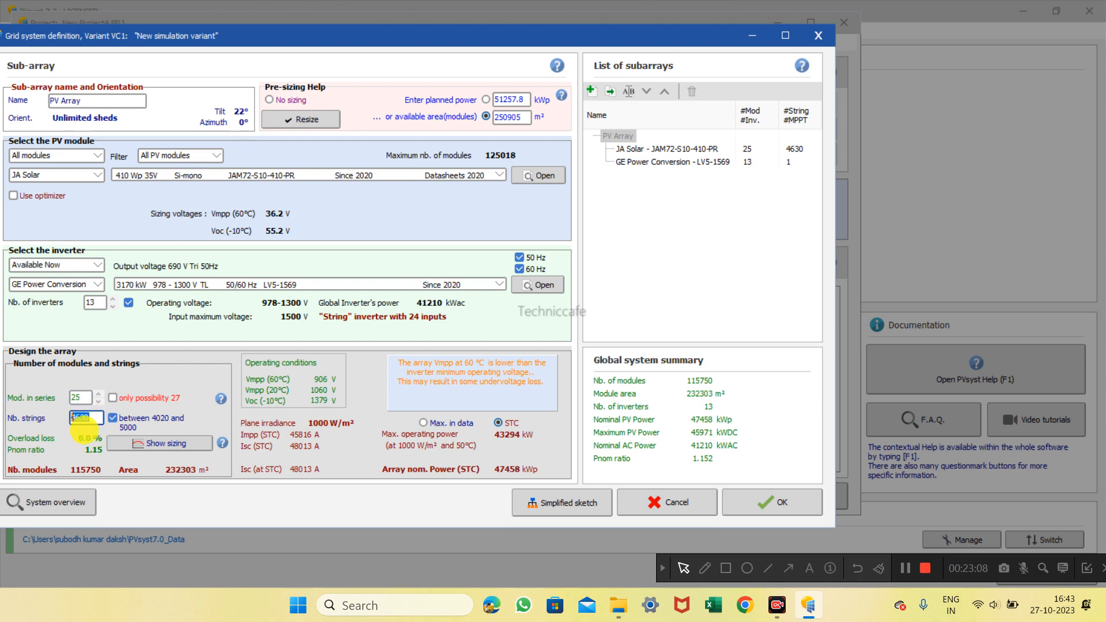
{"action": "left_click", "coordinate": [81, 419]}
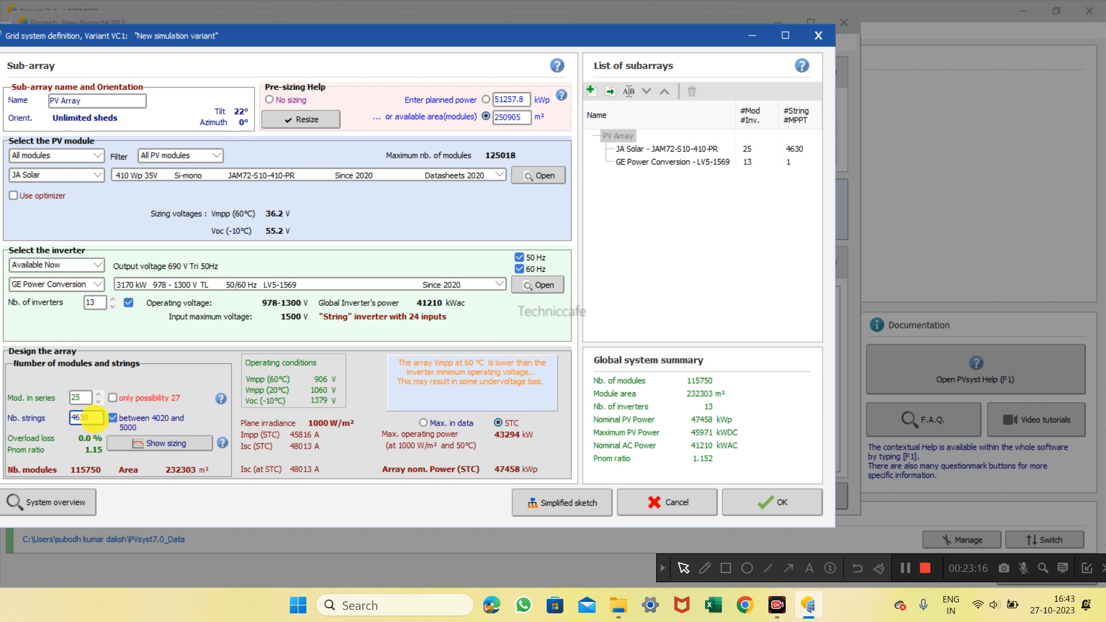
{"action": "key", "text": "BackSpace"}
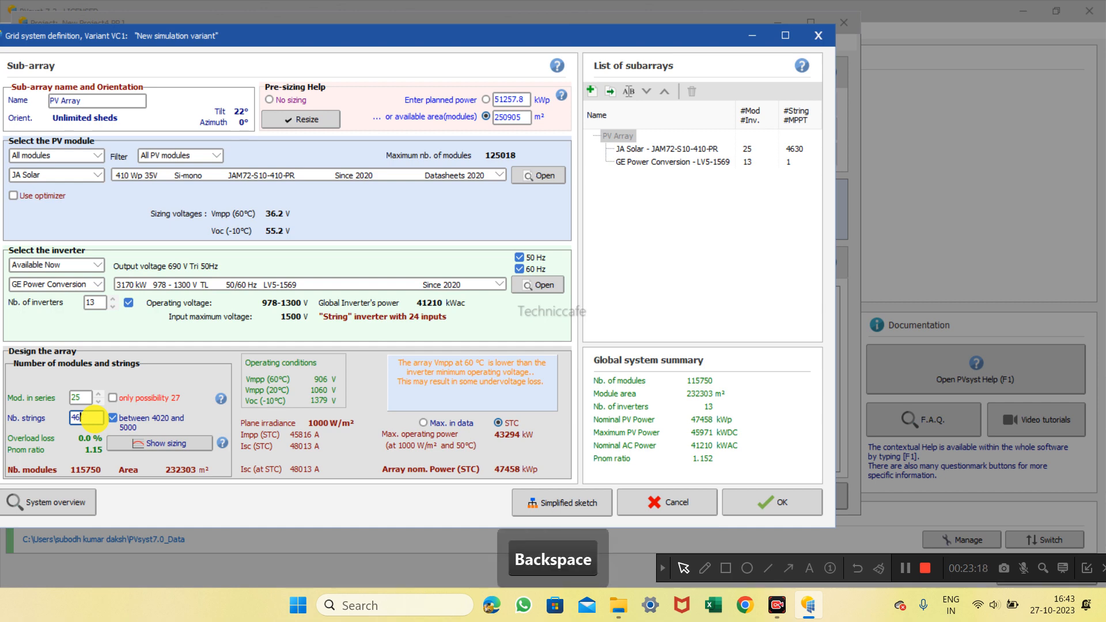
{"action": "type", "text": "26"}
{"action": "left_click", "coordinate": [133, 419]}
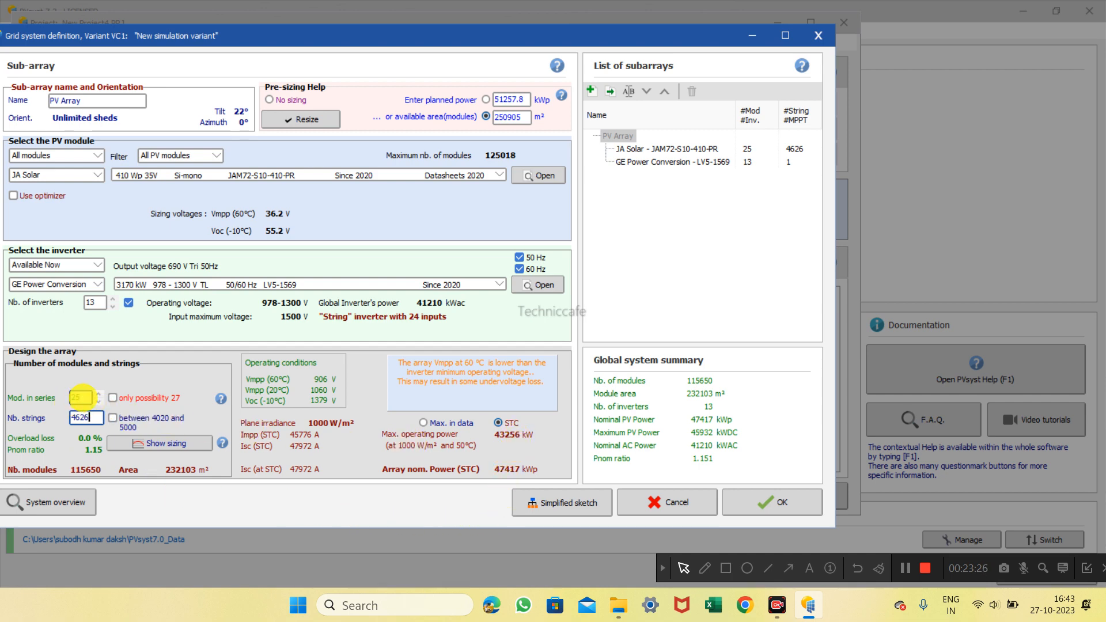
Try 30 modules in series for the array, and settle on 26 modules in series
{"action": "left_click", "coordinate": [81, 398]}
{"action": "type", "text": "30"}
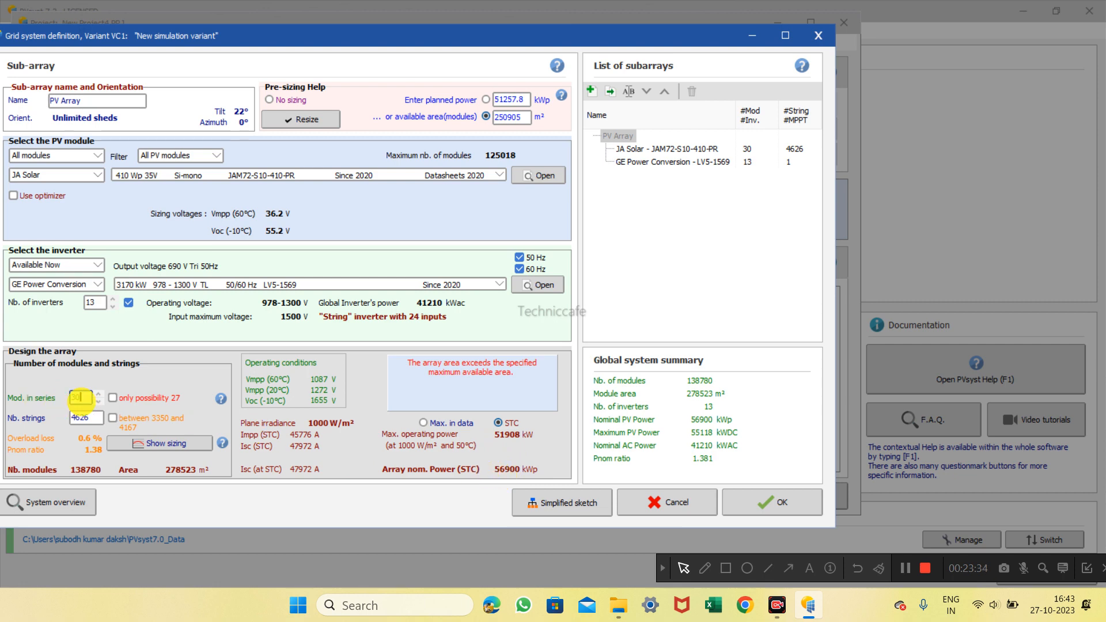
{"action": "left_click_drag", "start_coordinate": [84, 396], "coordinate": [57, 390]}
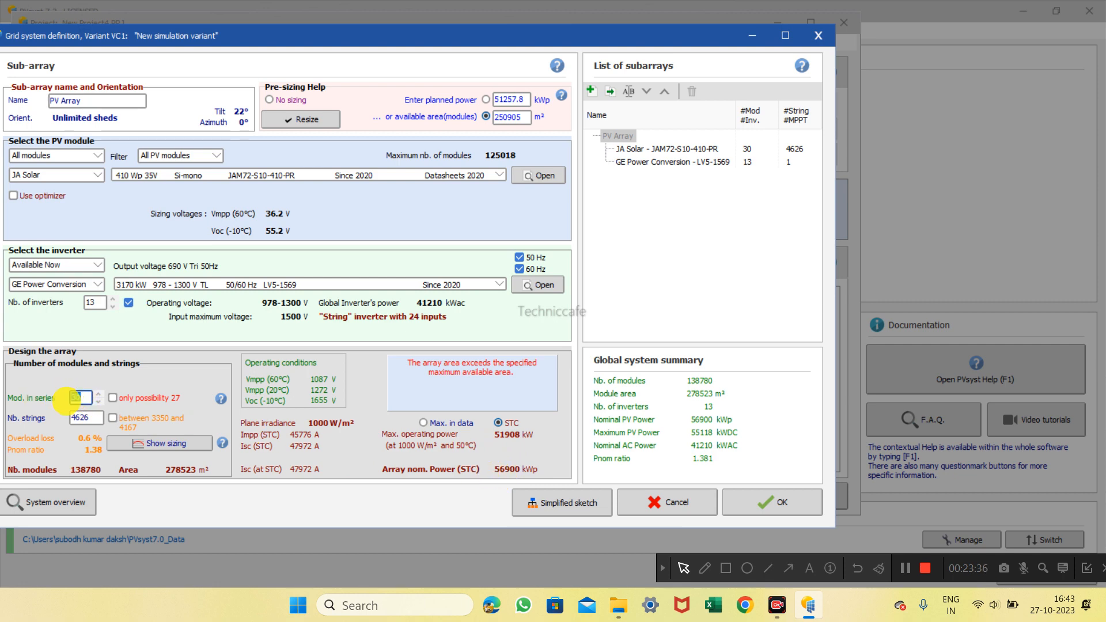
{"action": "type", "text": "26"}
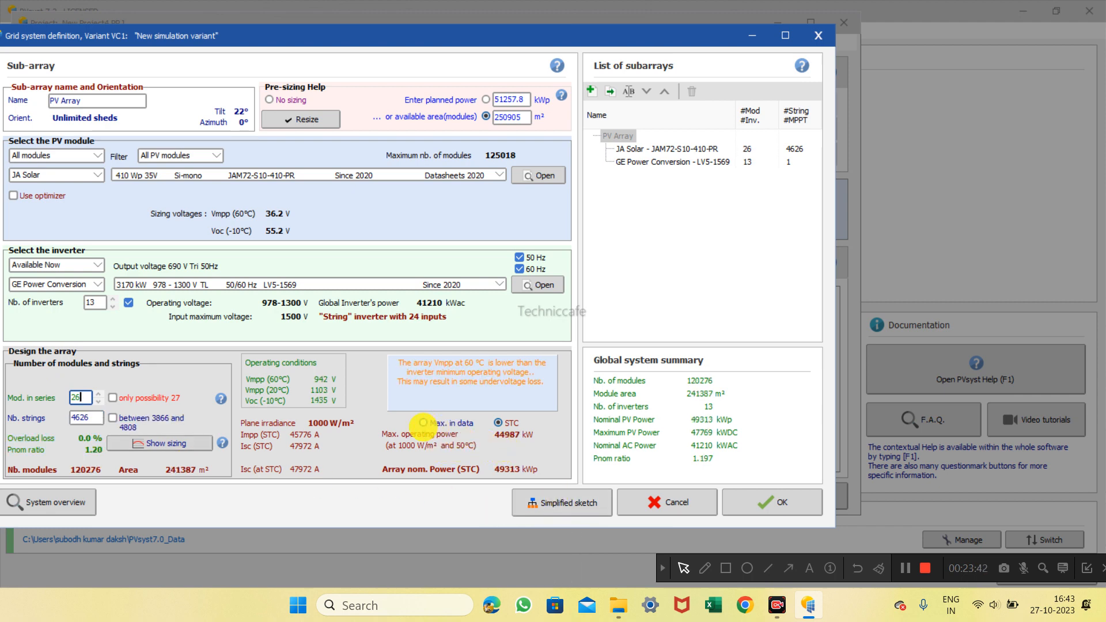
Compare the array's operating power for maximum in data and STC, leaving STC selected
{"action": "left_click", "coordinate": [423, 422]}
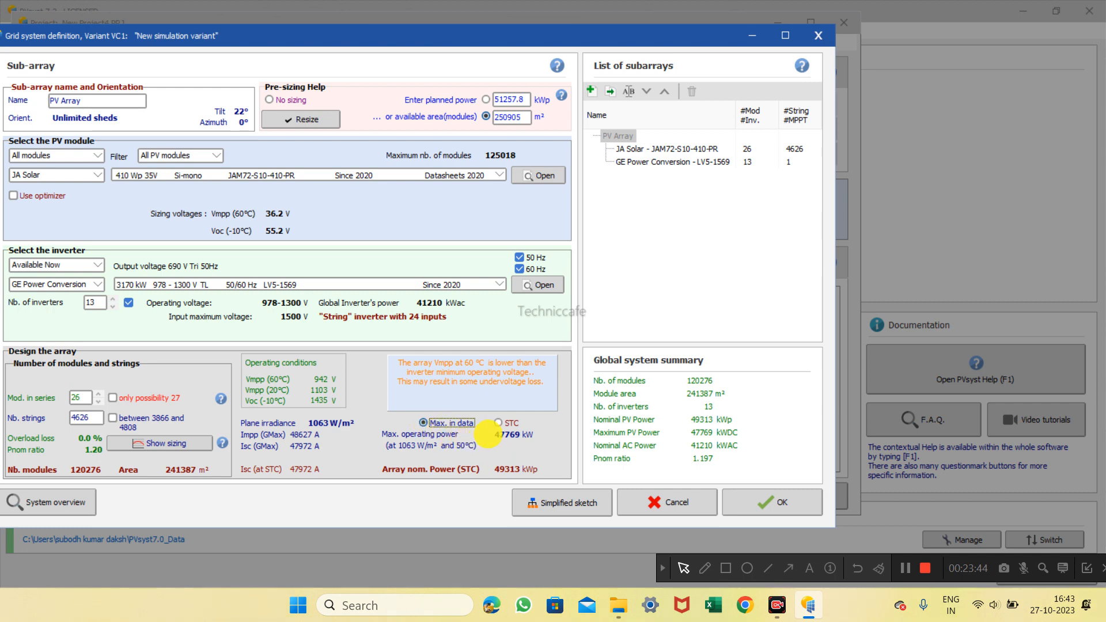
{"action": "left_click", "coordinate": [498, 422]}
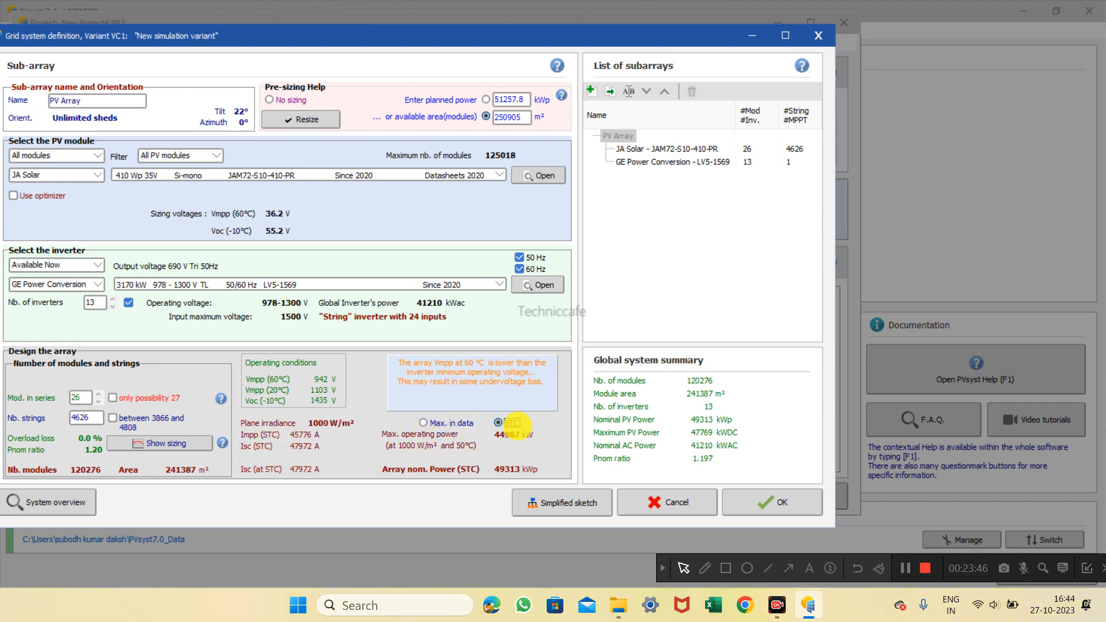
{"action": "left_click", "coordinate": [424, 422]}
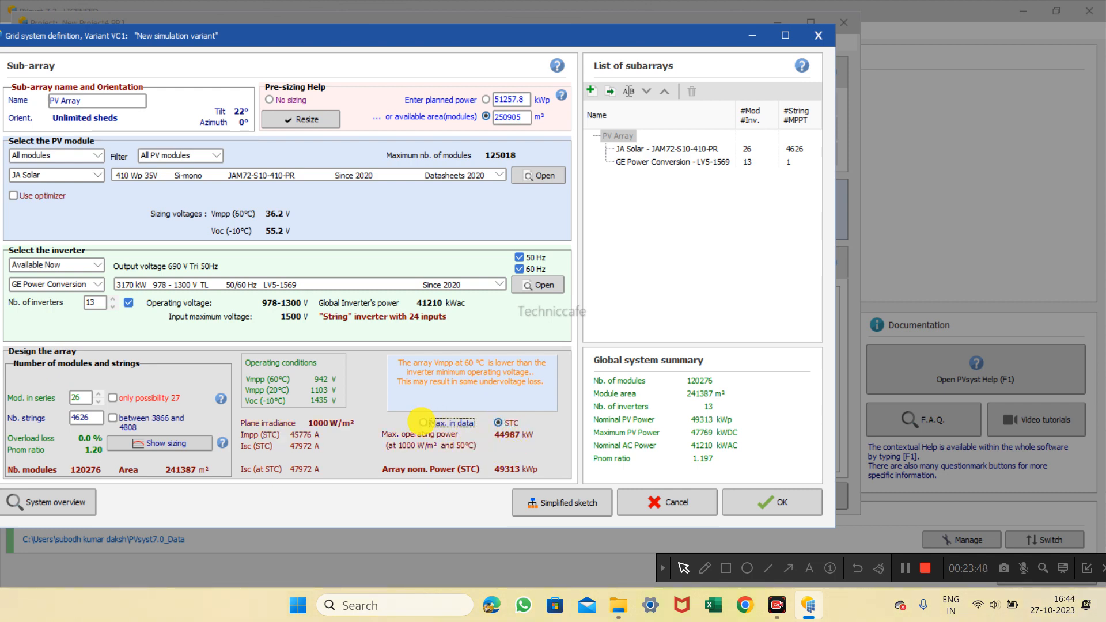
{"action": "left_click", "coordinate": [498, 422]}
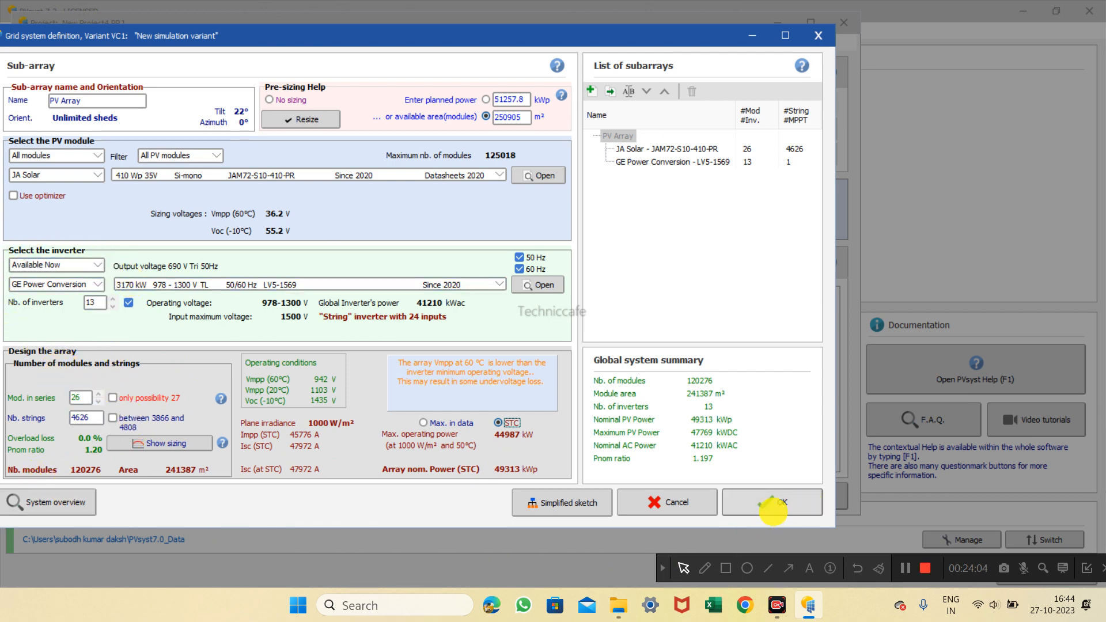
Accept the grid system definition, reopen it to review the sub-array settings, and accept it again
{"action": "left_click", "coordinate": [772, 502]}
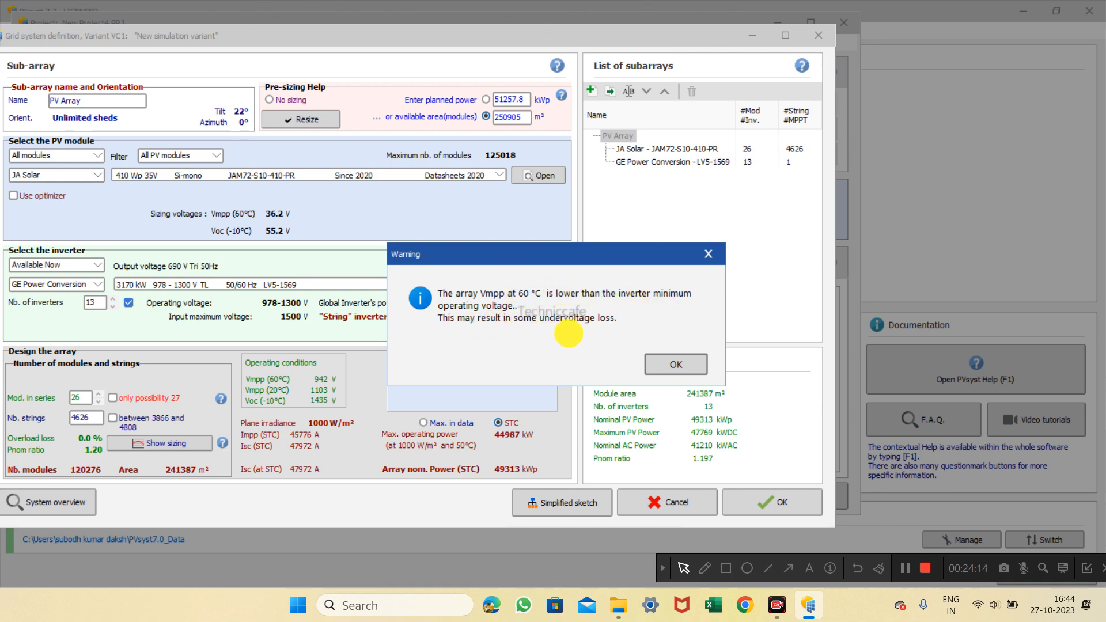
{"action": "left_click", "coordinate": [709, 251]}
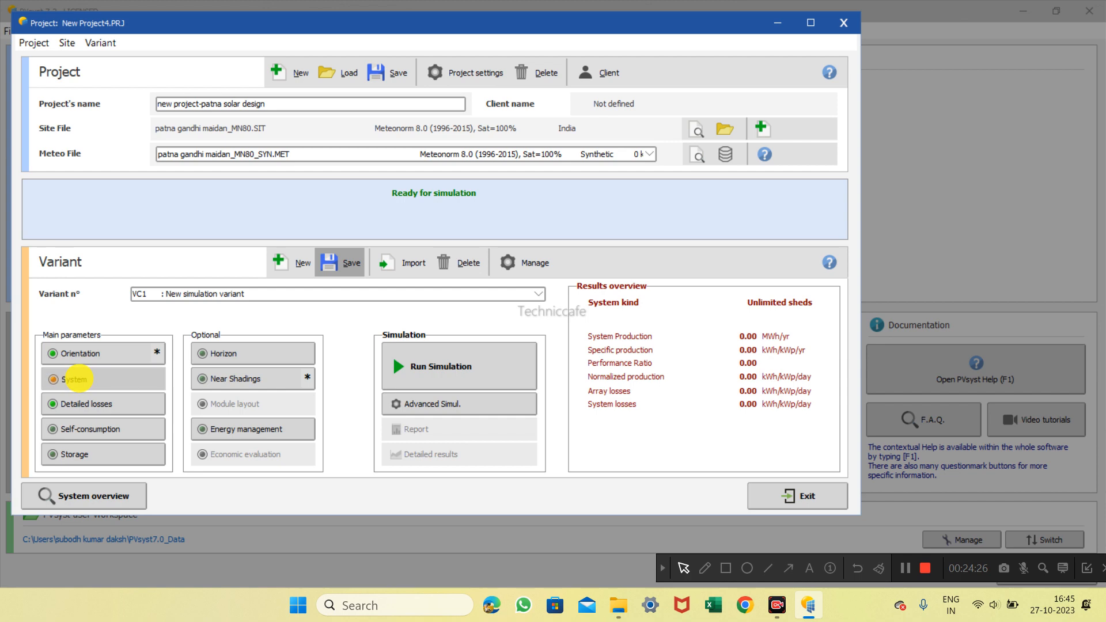
{"action": "left_click", "coordinate": [87, 379]}
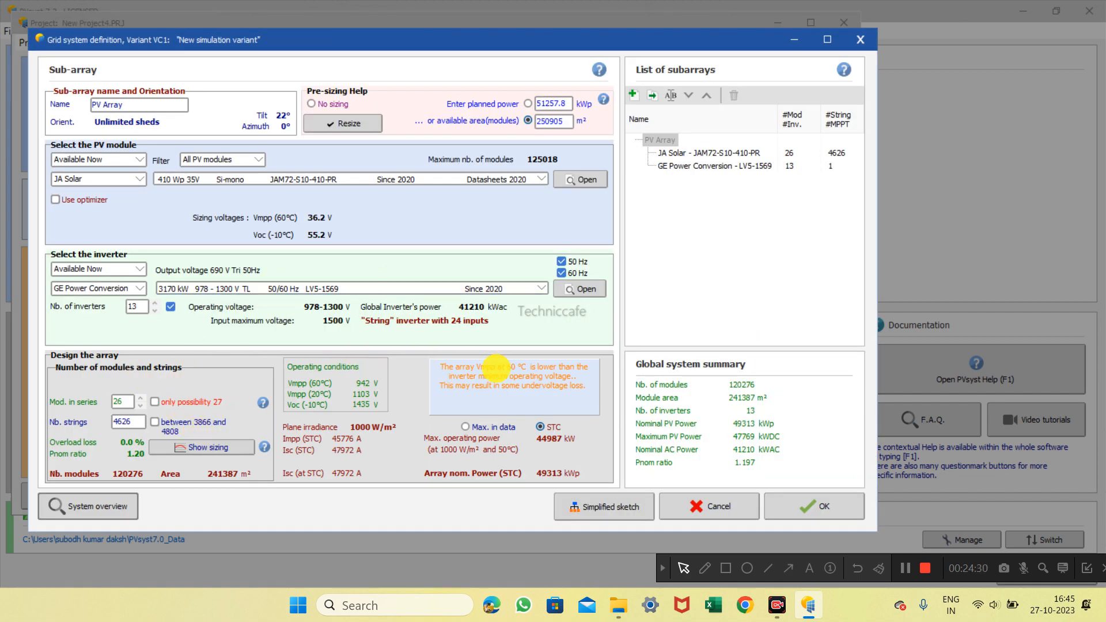
{"action": "left_click", "coordinate": [800, 503]}
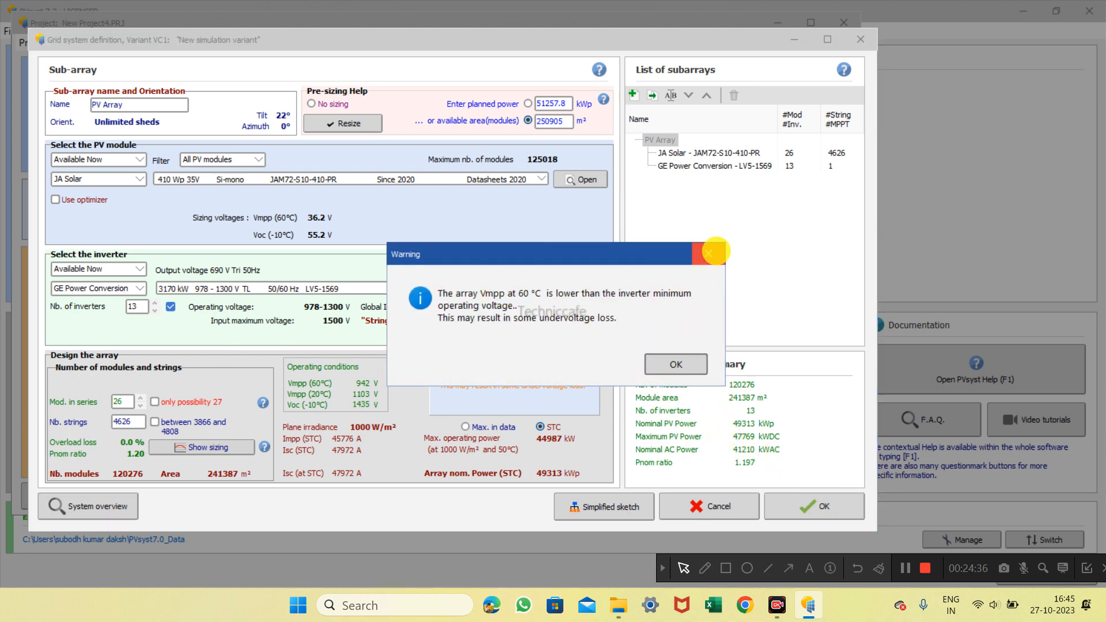
{"action": "left_click", "coordinate": [708, 253]}
Set the number of inverters in the grid system definition to 12 and accept the system
{"action": "left_click", "coordinate": [109, 378]}
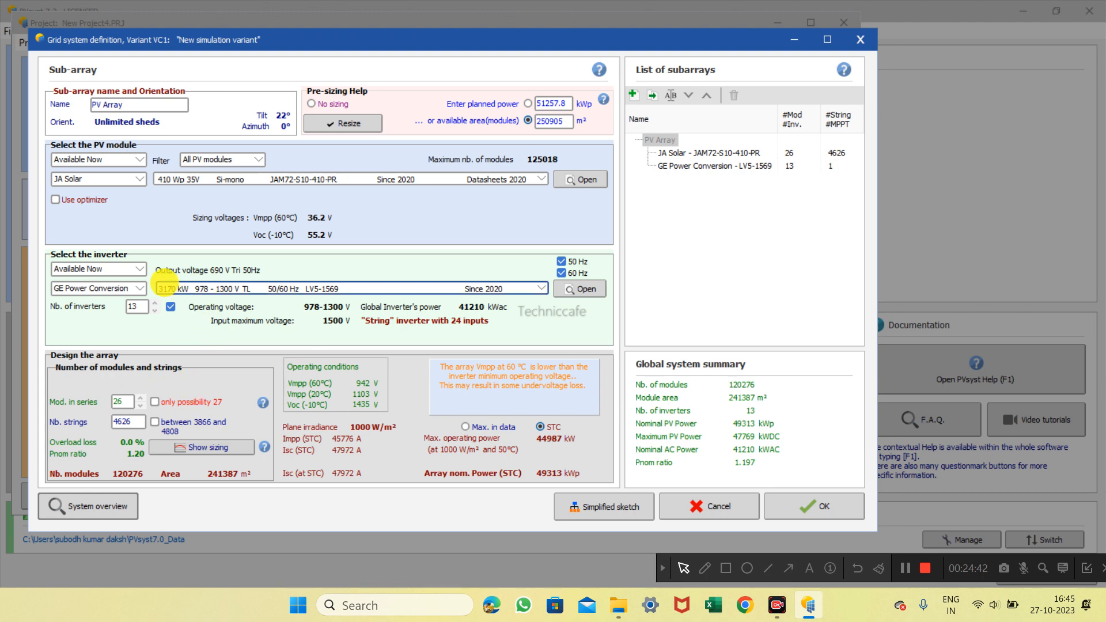
{"action": "left_click", "coordinate": [137, 307]}
{"action": "left_click_drag", "start_coordinate": [137, 306], "coordinate": [117, 311]}
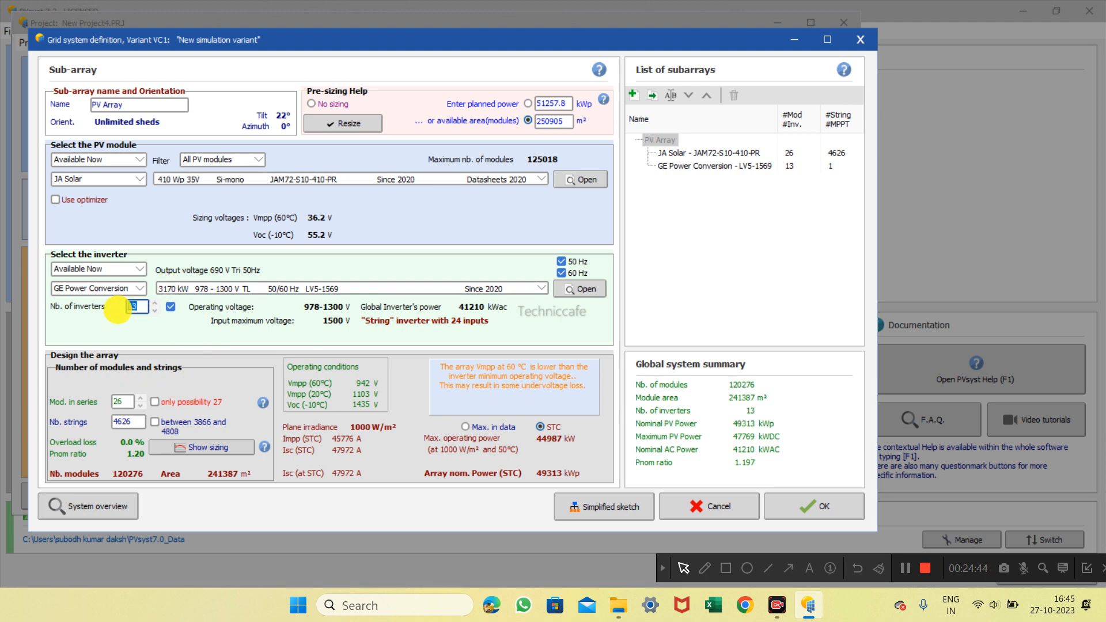
{"action": "type", "text": "12"}
{"action": "left_click", "coordinate": [171, 306]}
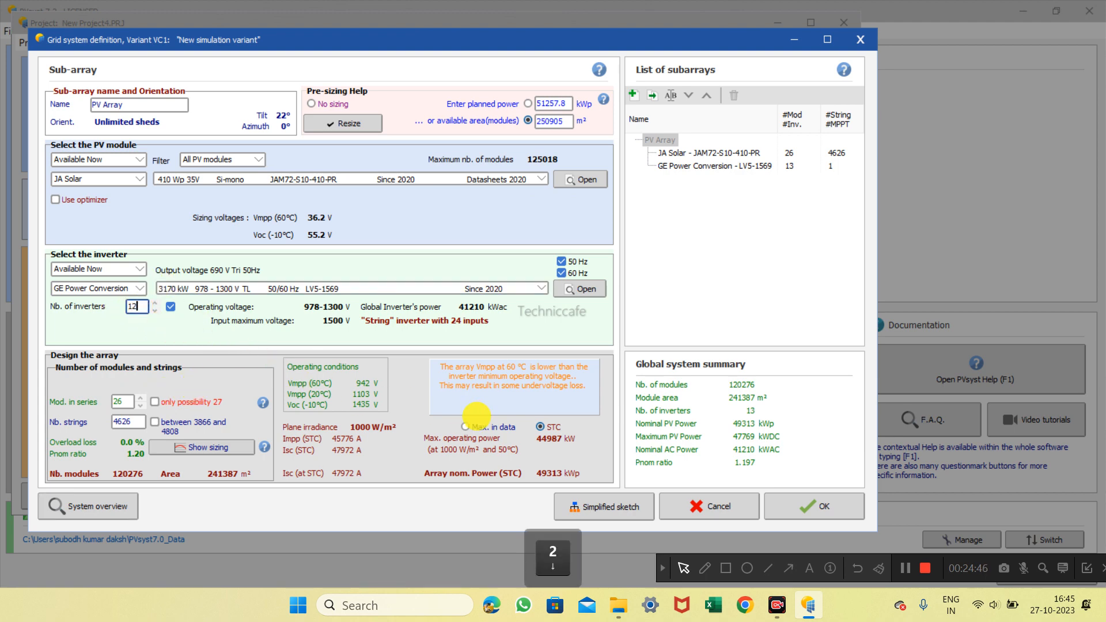
{"action": "left_click", "coordinate": [810, 507]}
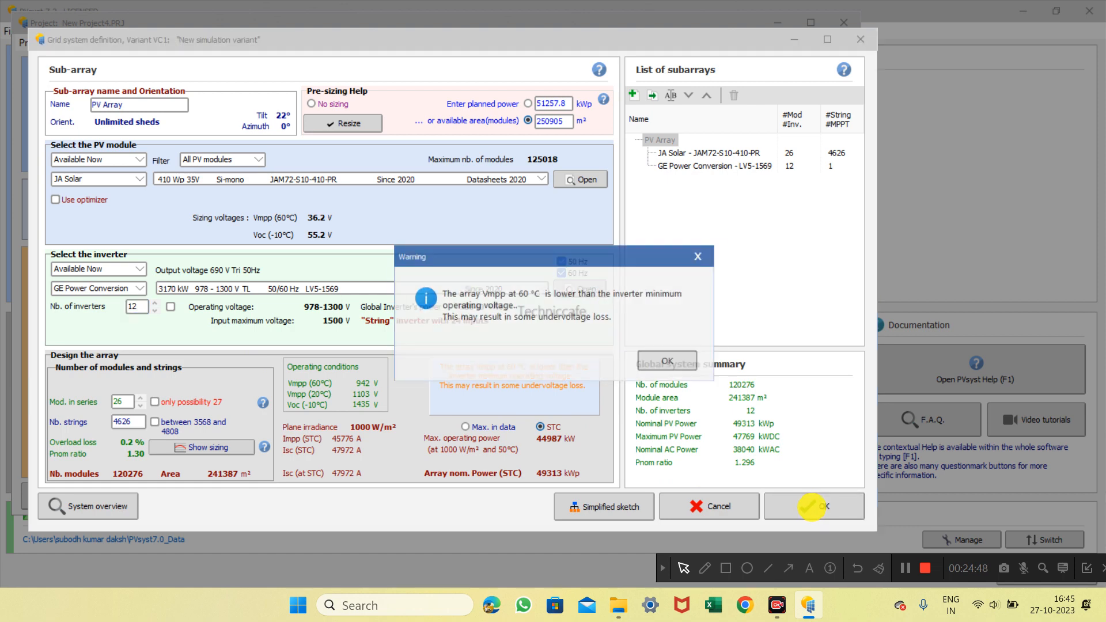
{"action": "left_click", "coordinate": [675, 353]}
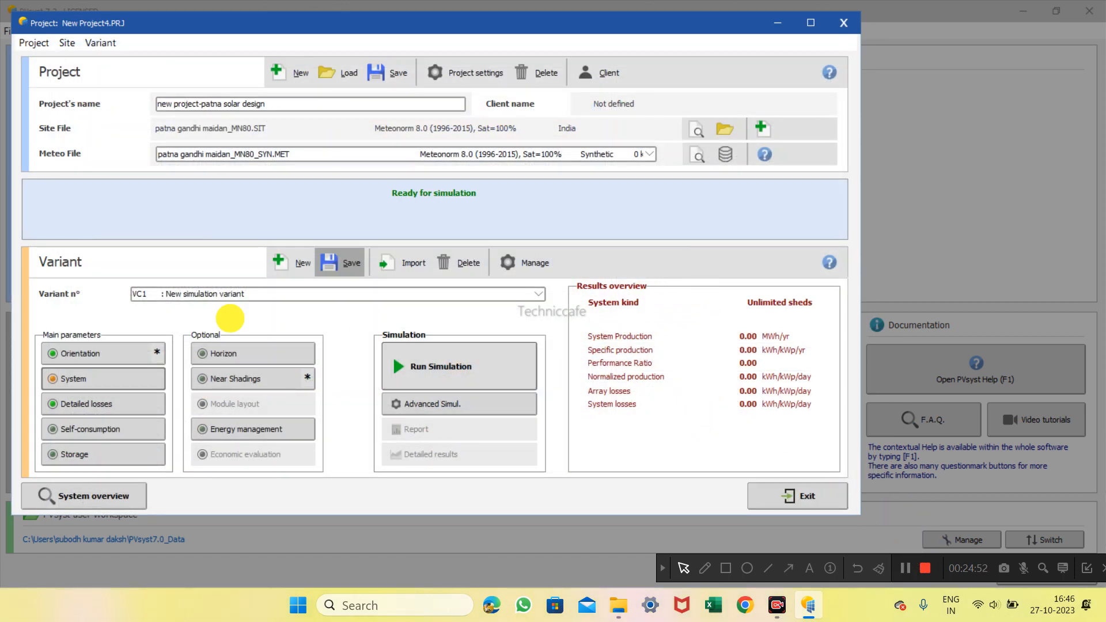
Open the detailed losses and examine the thermal, ohmic, module quality, soiling, auxiliaries and unavailability parameters
{"action": "mouse_move", "coordinate": [128, 375]}
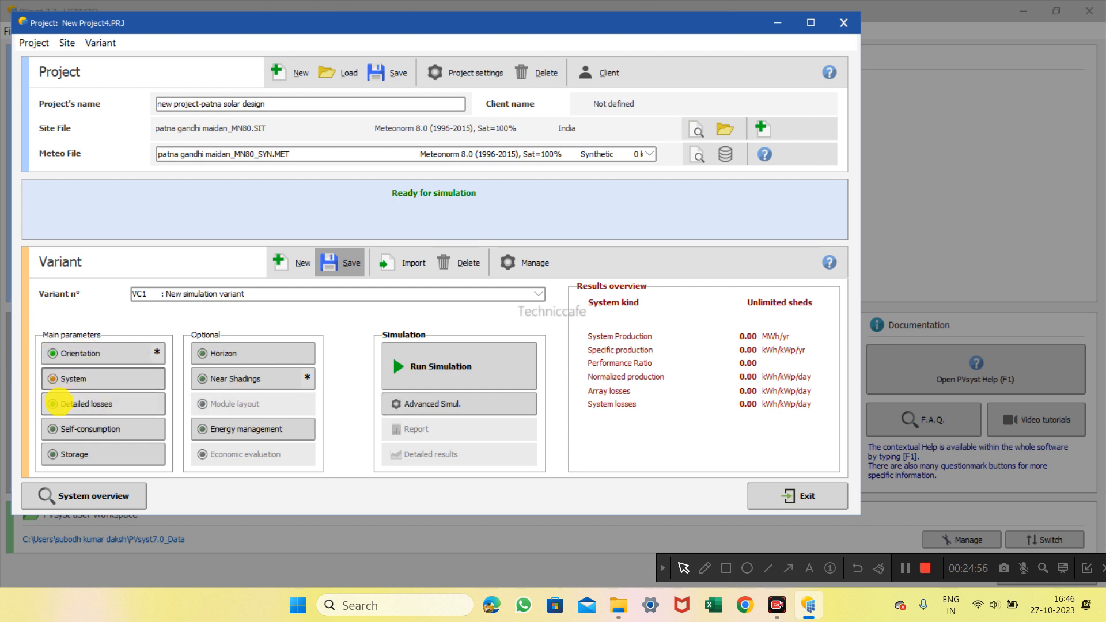
{"action": "left_click", "coordinate": [85, 403]}
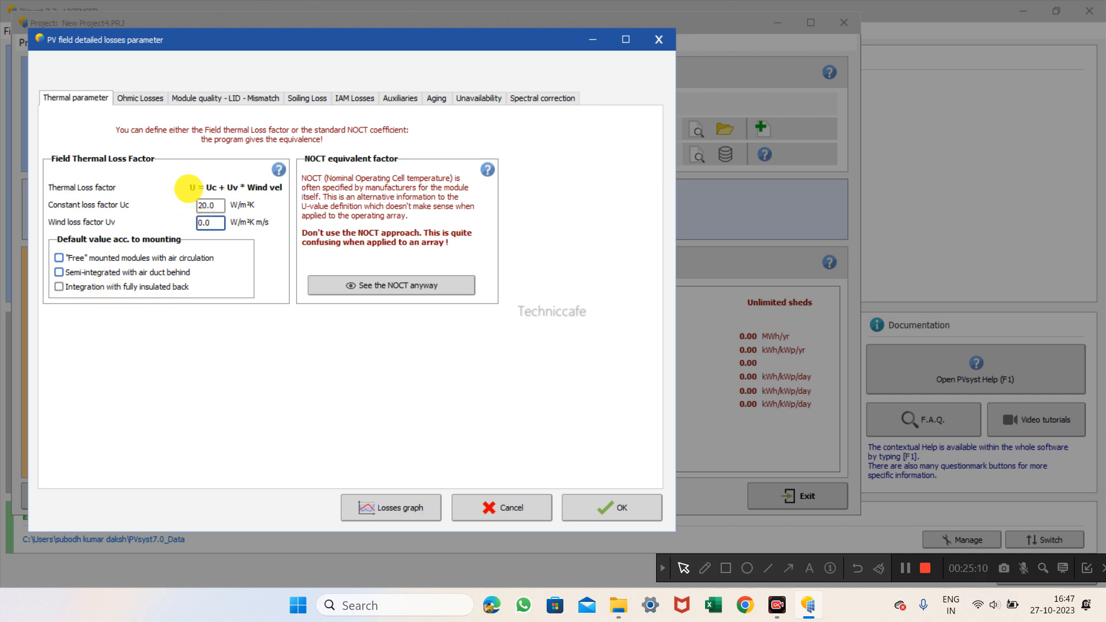
{"action": "left_click", "coordinate": [130, 97]}
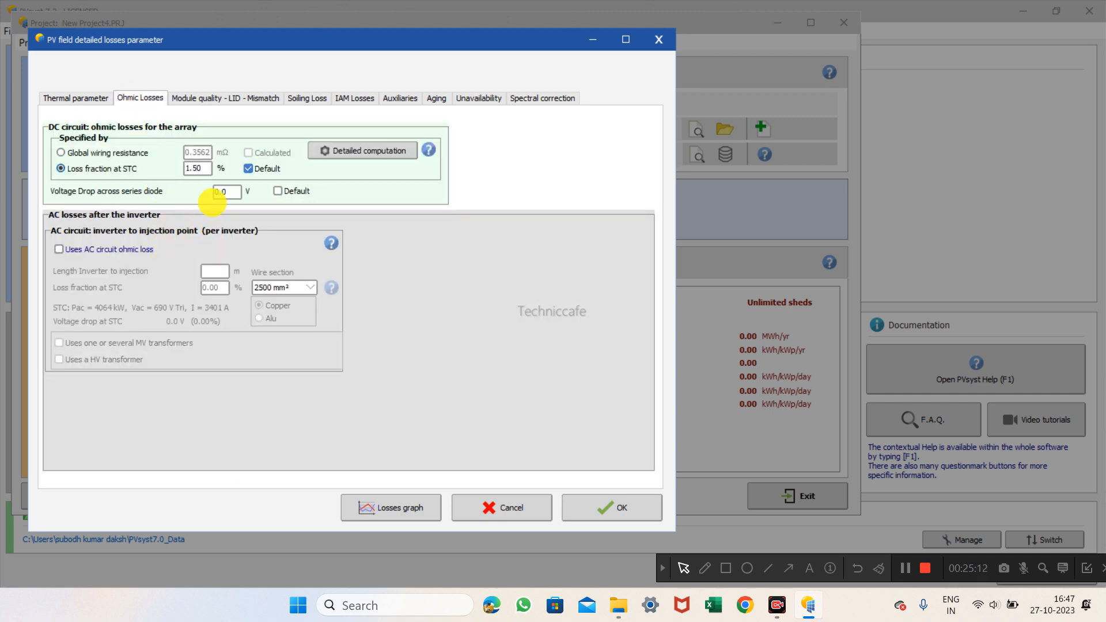
{"action": "left_click", "coordinate": [201, 170]}
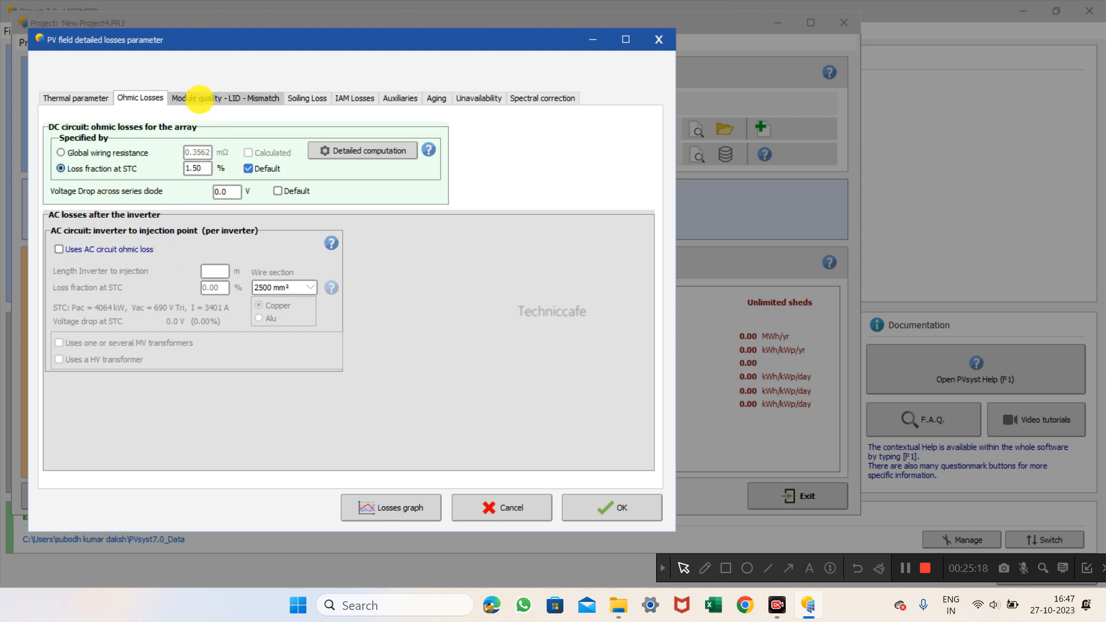
{"action": "left_click", "coordinate": [199, 99]}
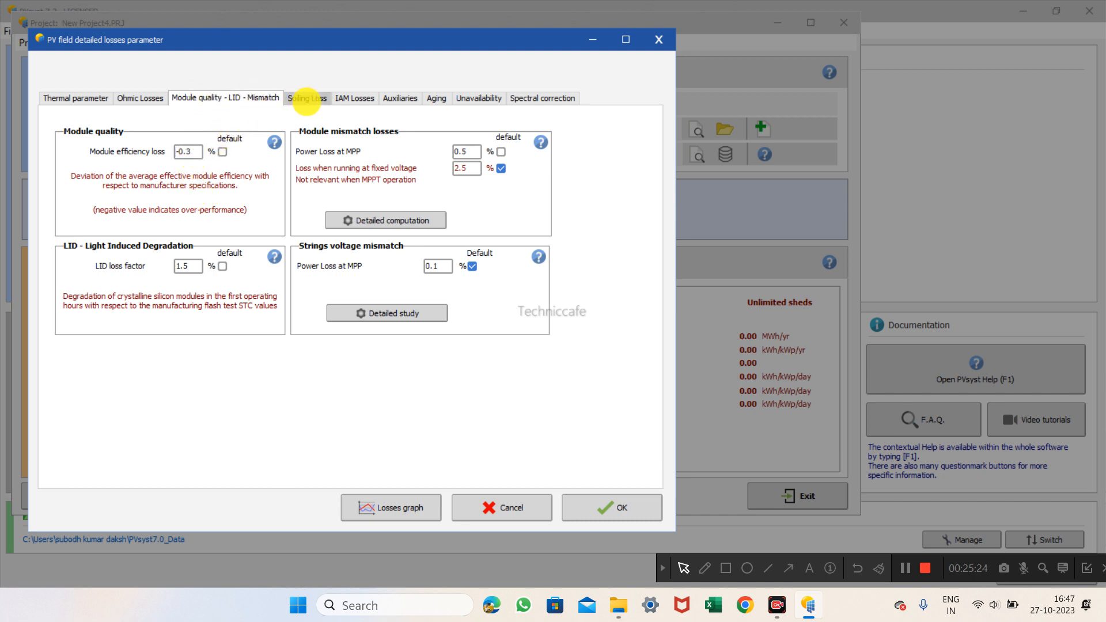
{"action": "left_click", "coordinate": [308, 99]}
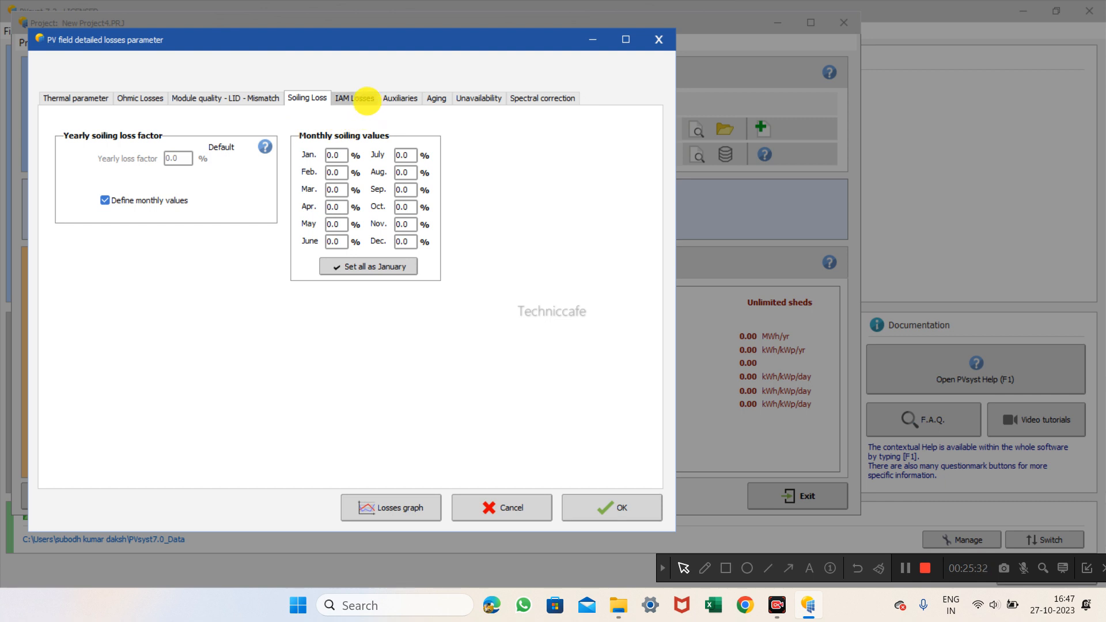
{"action": "left_click", "coordinate": [366, 99]}
{"action": "left_click", "coordinate": [397, 99]}
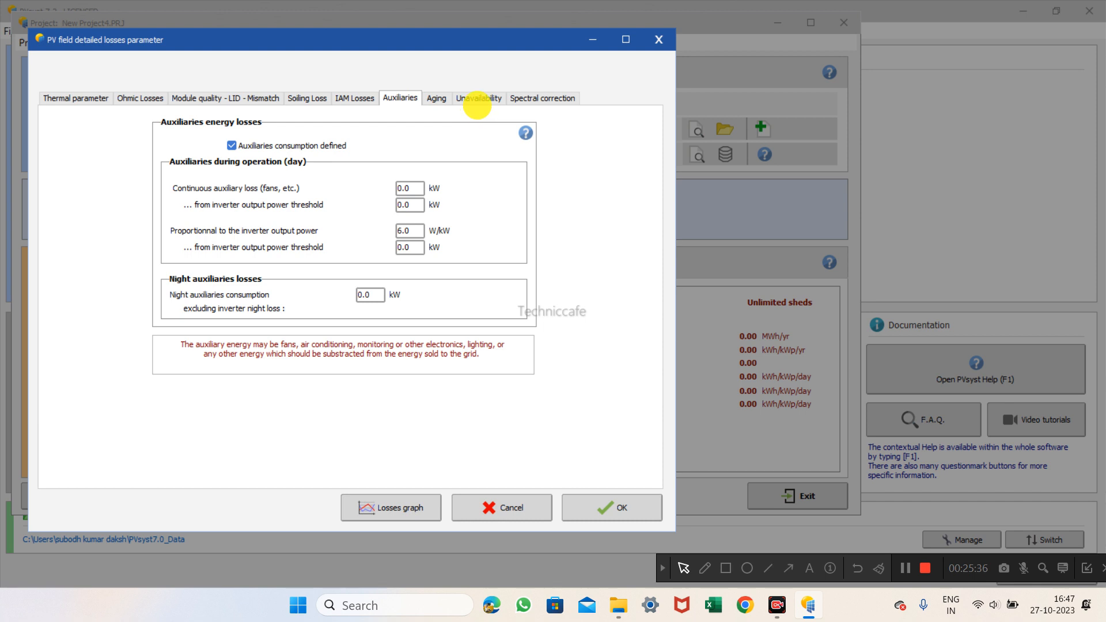
{"action": "left_click", "coordinate": [472, 98]}
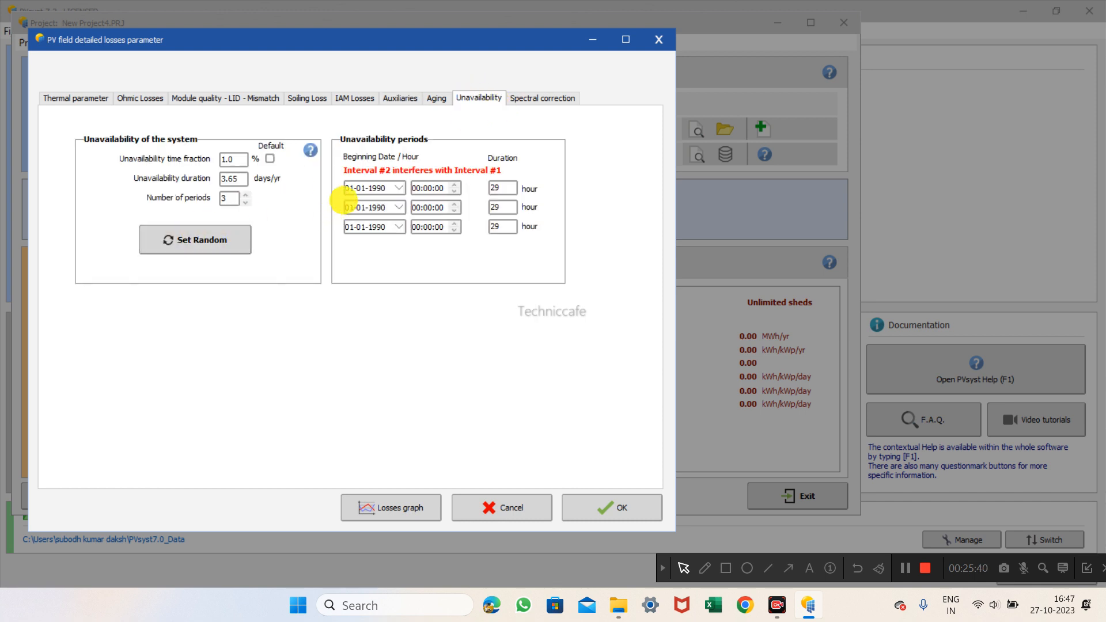
{"action": "left_click", "coordinate": [370, 189]}
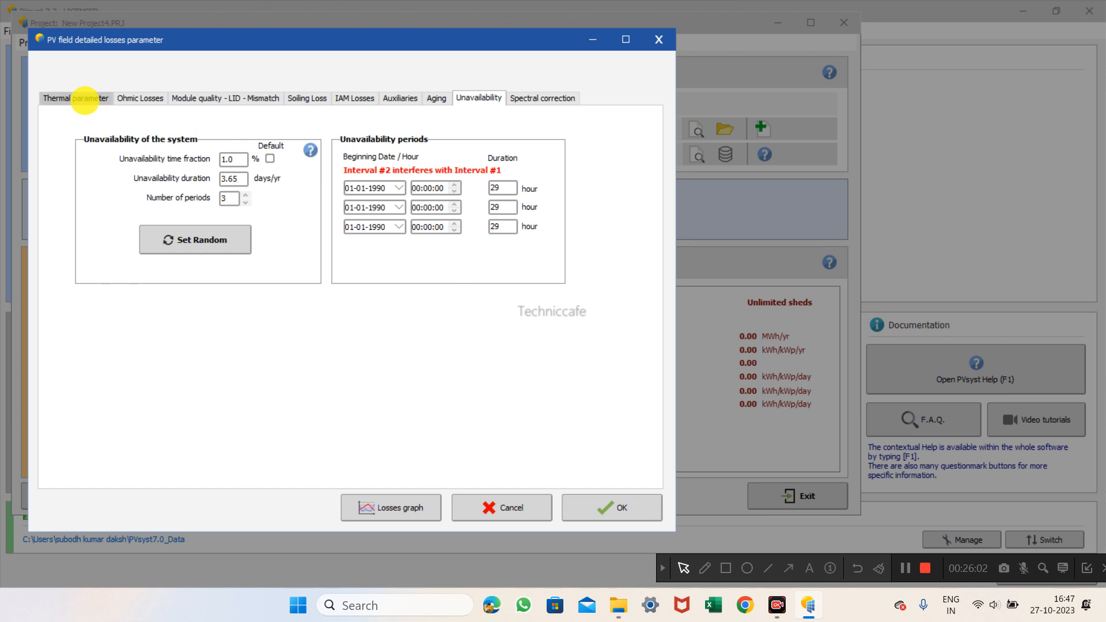
{"action": "left_click", "coordinate": [85, 99]}
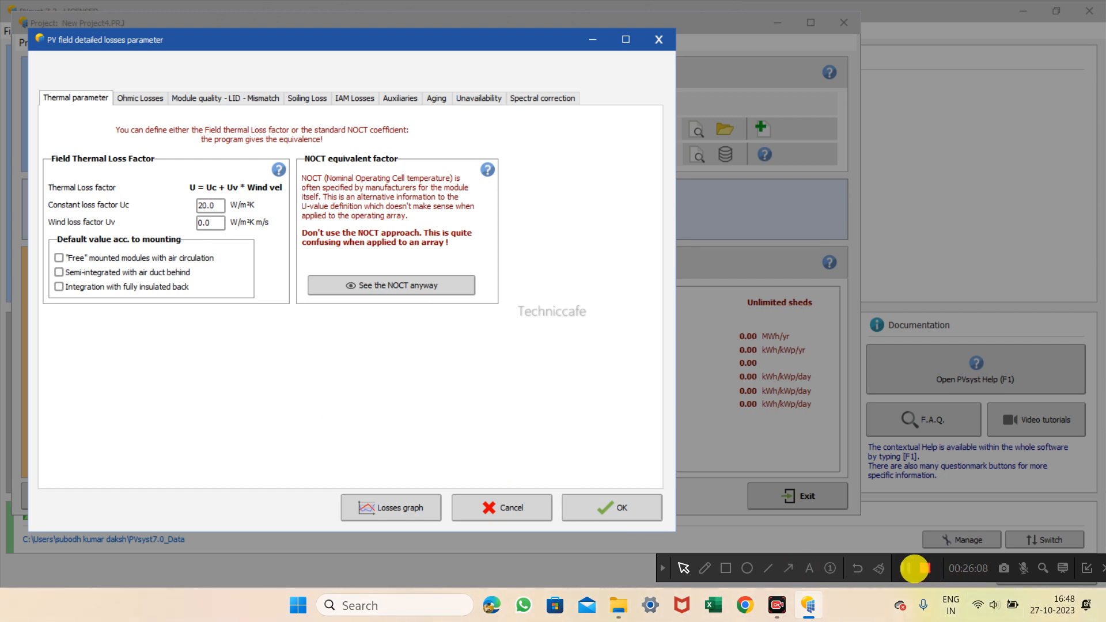
Close the array losses graph and examine the constant and wind factors of the field thermal loss
{"action": "left_click", "coordinate": [903, 568]}
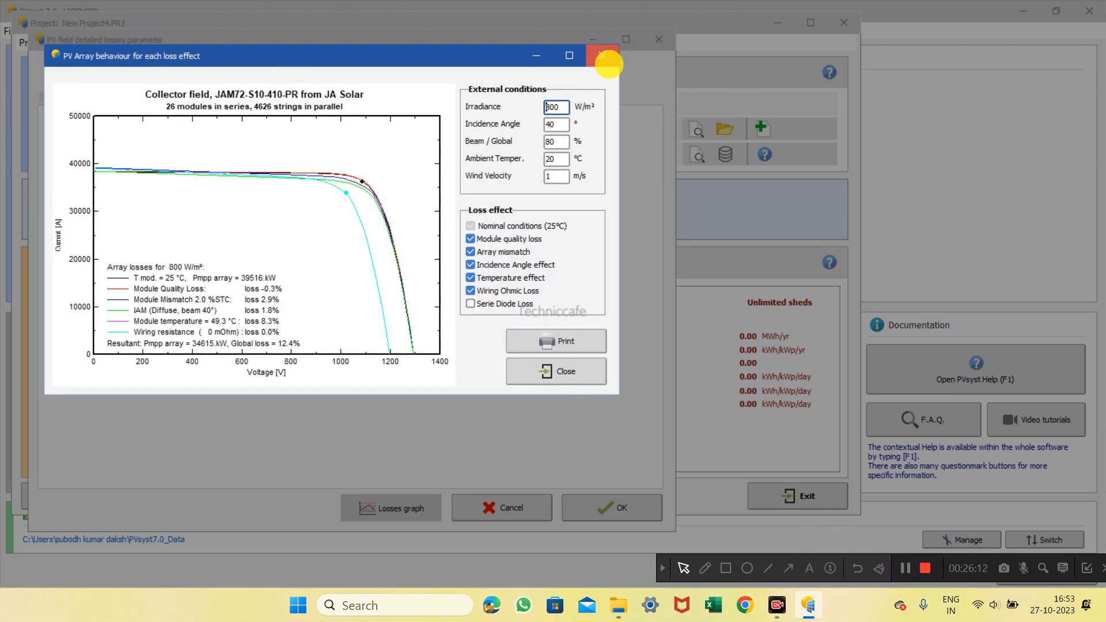
{"action": "left_click", "coordinate": [603, 57]}
{"action": "left_click", "coordinate": [58, 97]}
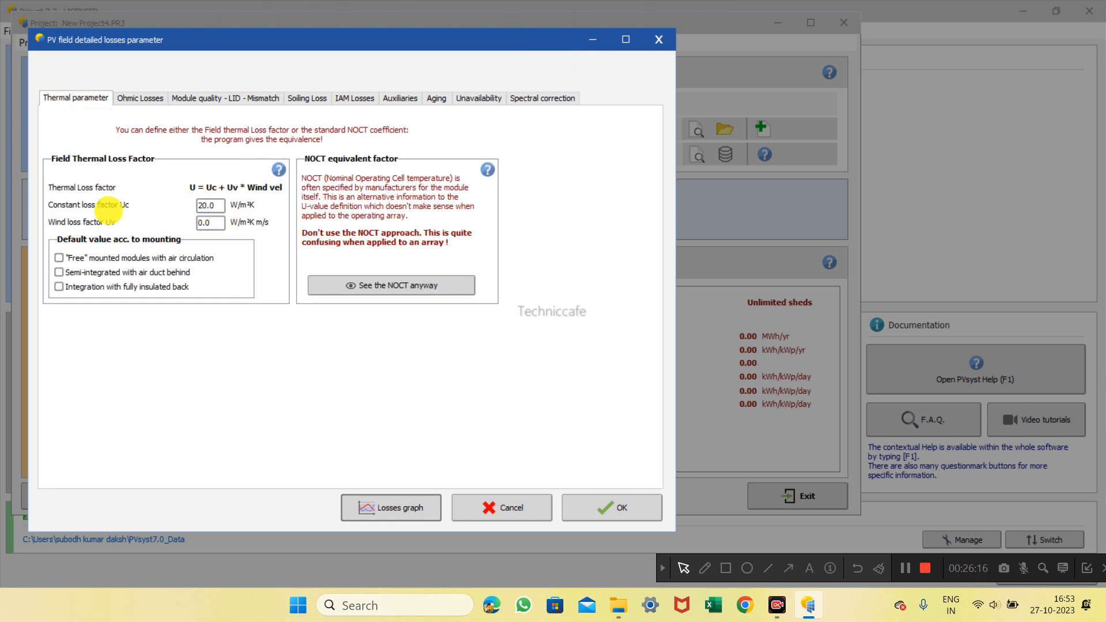
{"action": "left_click", "coordinate": [221, 207]}
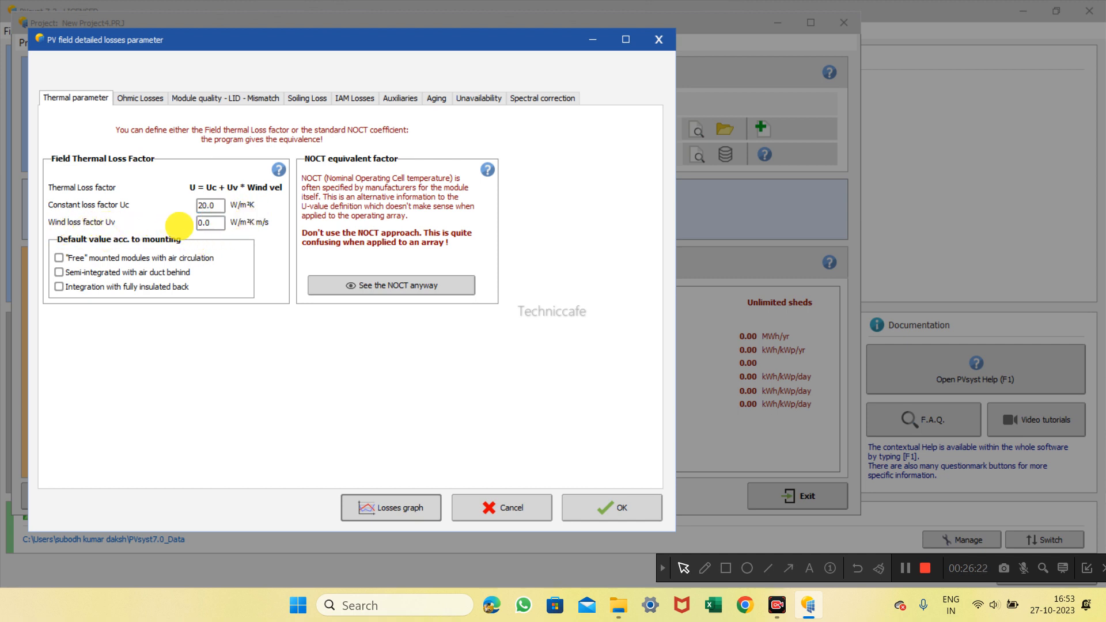
Enable the AC circuit ohmic loss after the inverter and choose aluminium as the wire material
{"action": "left_click", "coordinate": [131, 99]}
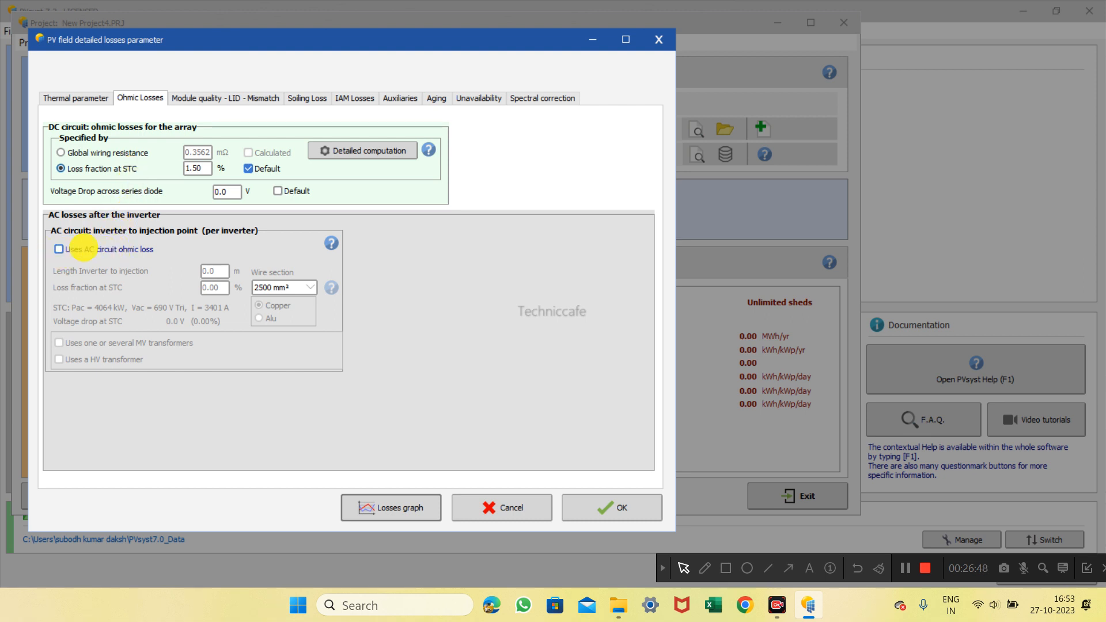
{"action": "left_click", "coordinate": [59, 248]}
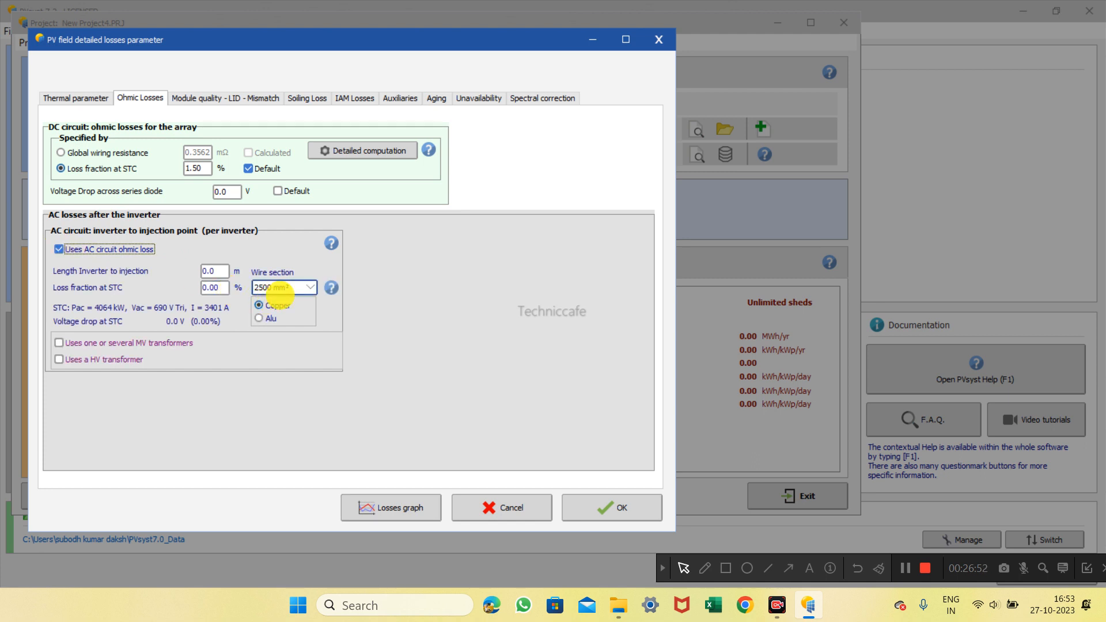
{"action": "left_click", "coordinate": [259, 317]}
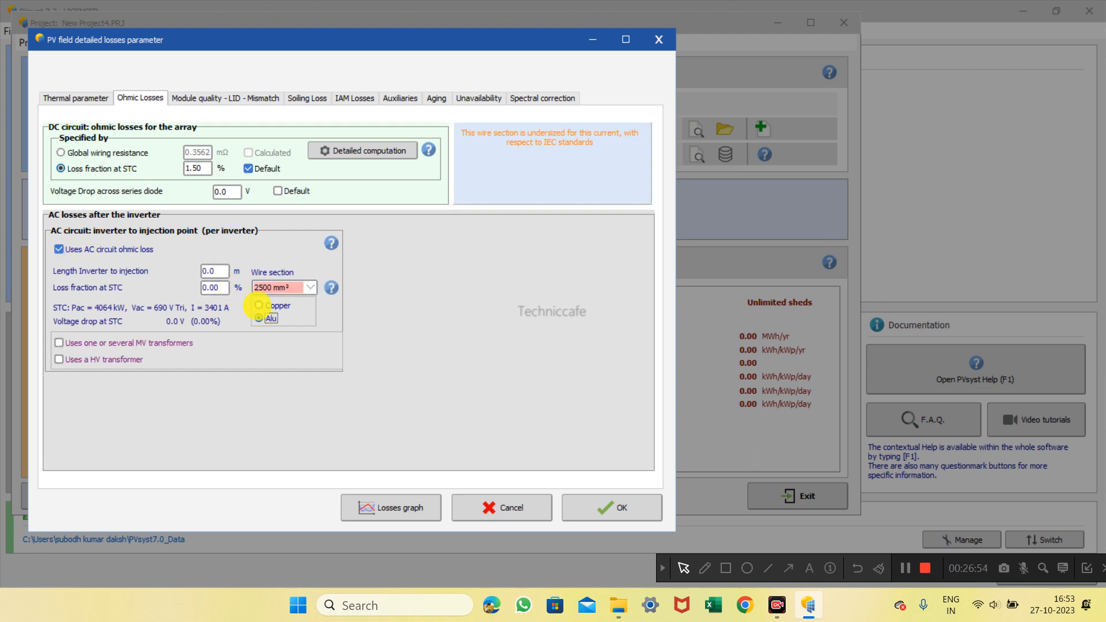
{"action": "left_click", "coordinate": [257, 305]}
{"action": "left_click", "coordinate": [259, 318]}
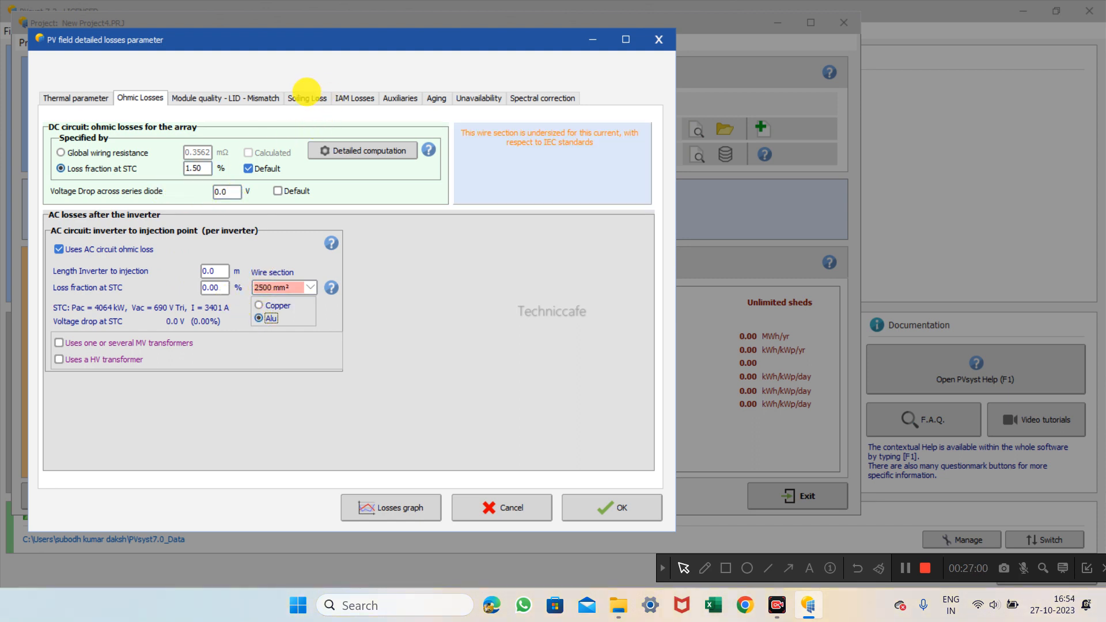
Set the module efficiency loss in the module quality parameters to -0.3 %
{"action": "left_click", "coordinate": [234, 100]}
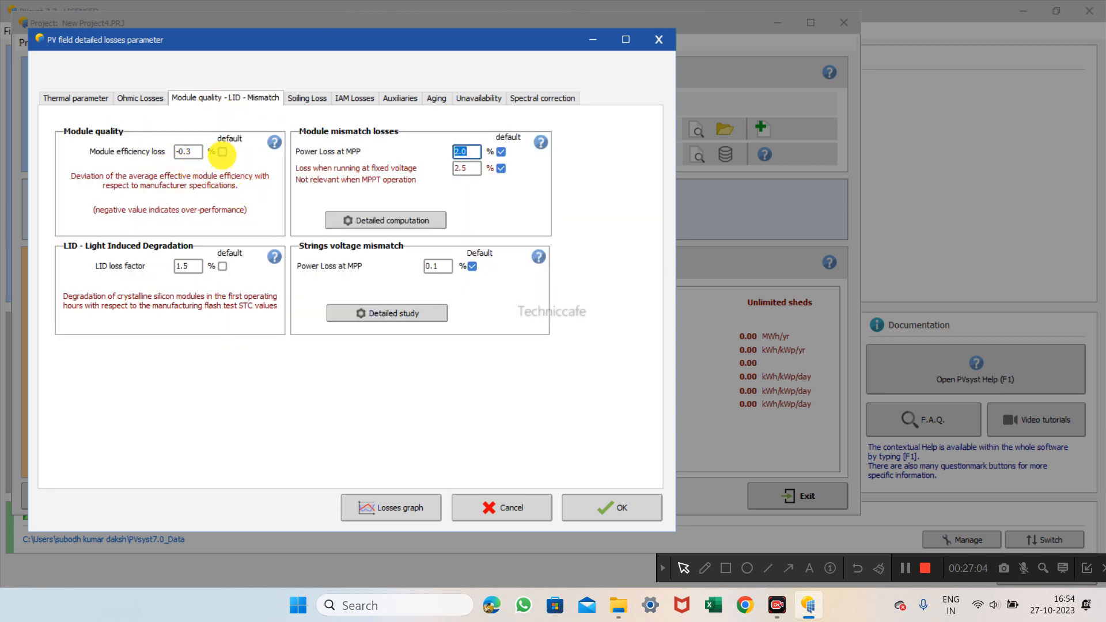
{"action": "left_click", "coordinate": [222, 152]}
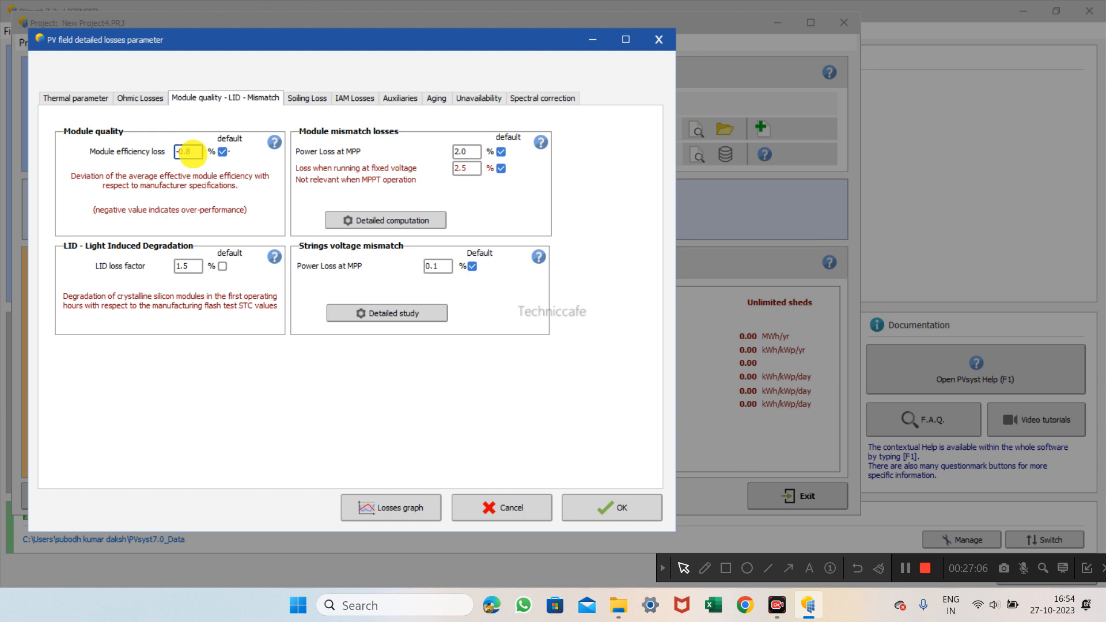
{"action": "key", "text": "BackSpace"}
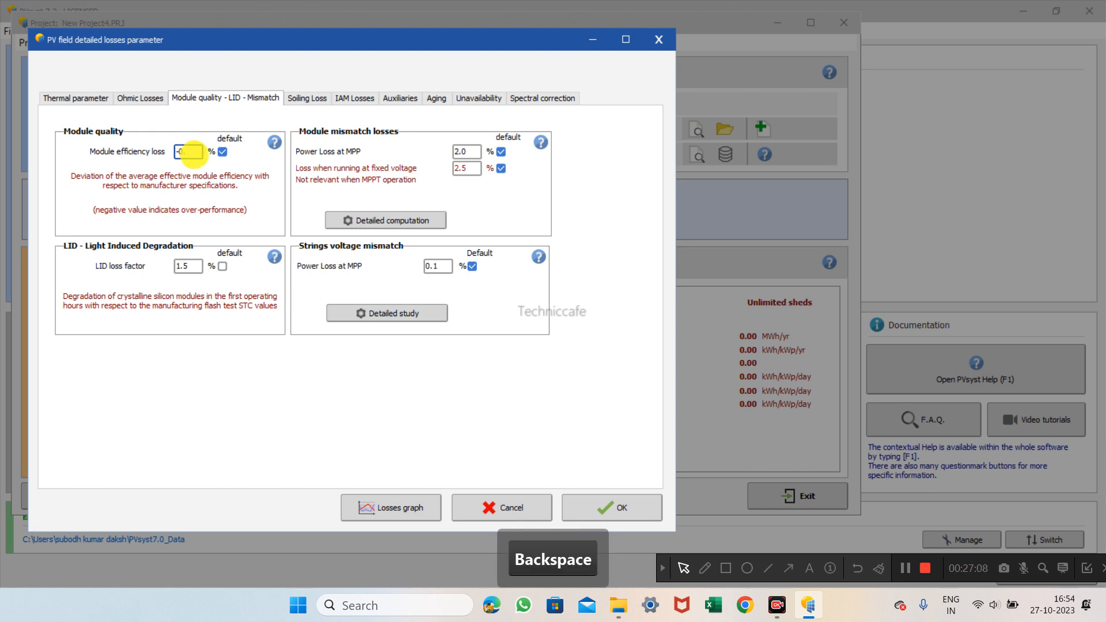
{"action": "type", "text": "3"}
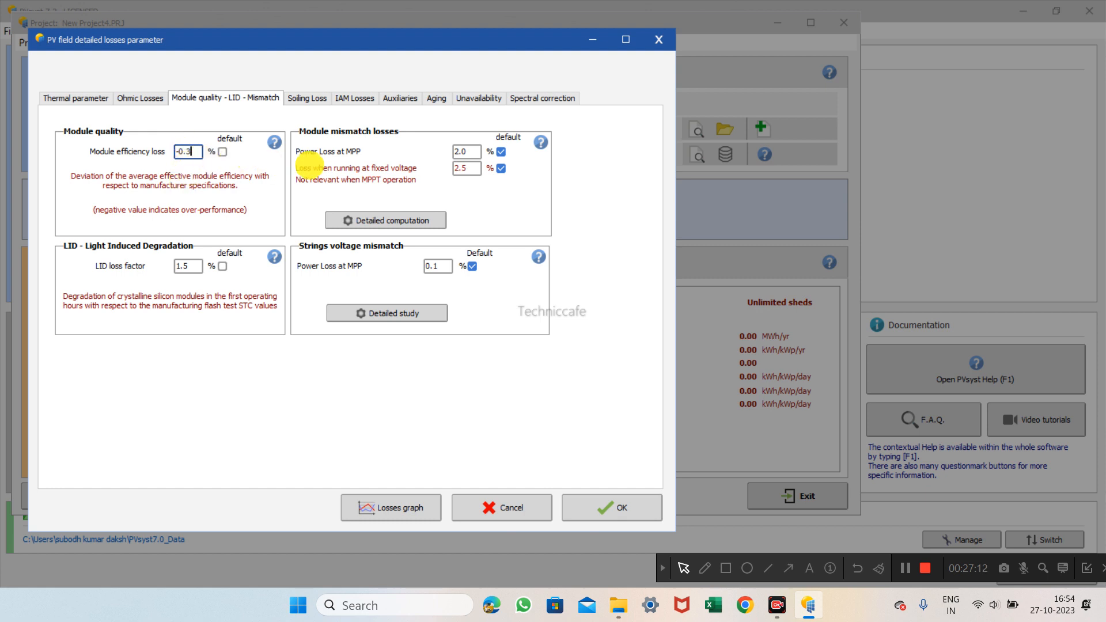
Set the yearly soiling loss factor to 0.3 %
{"action": "left_click", "coordinate": [307, 98]}
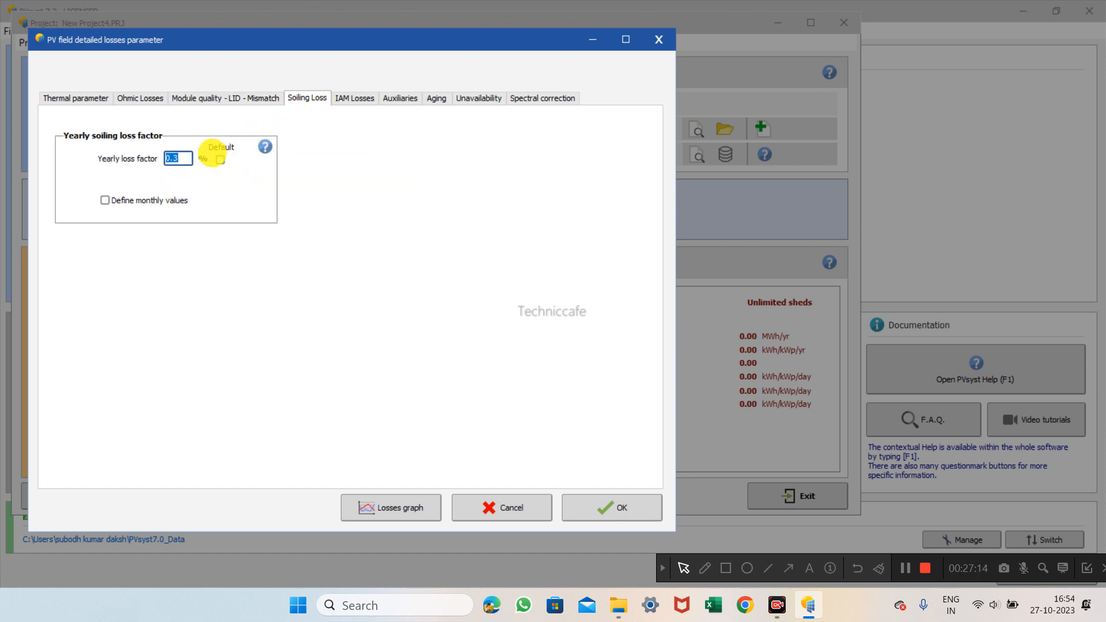
{"action": "left_click_drag", "start_coordinate": [185, 160], "coordinate": [124, 166]}
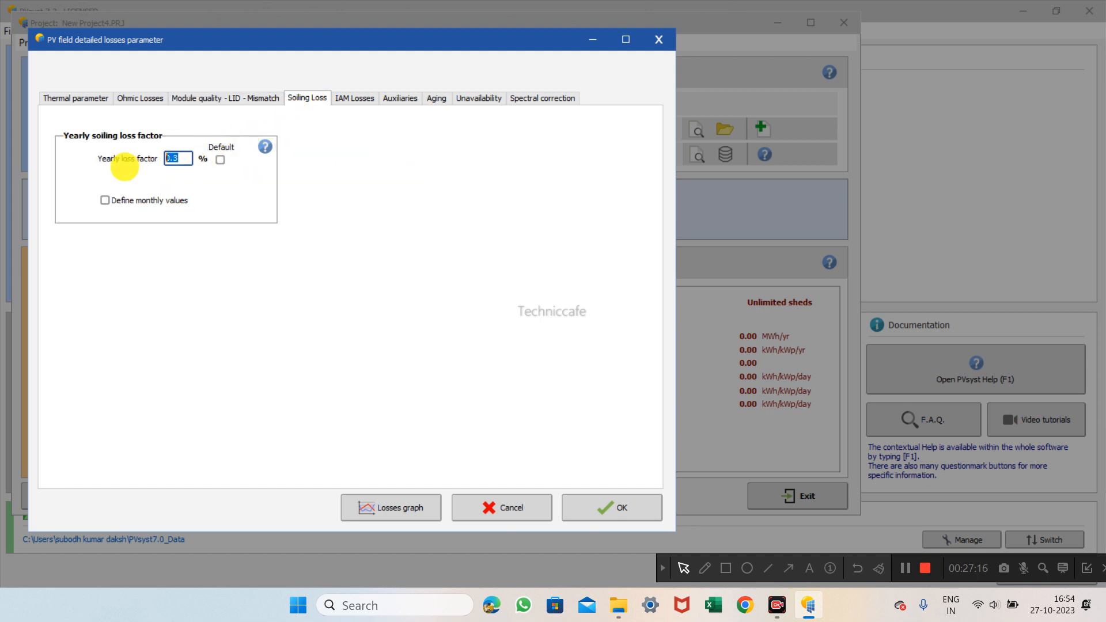
{"action": "key", "text": "Page_Down"}
{"action": "key", "text": "Page_Down"}
{"action": "key", "text": "Page_Down"}
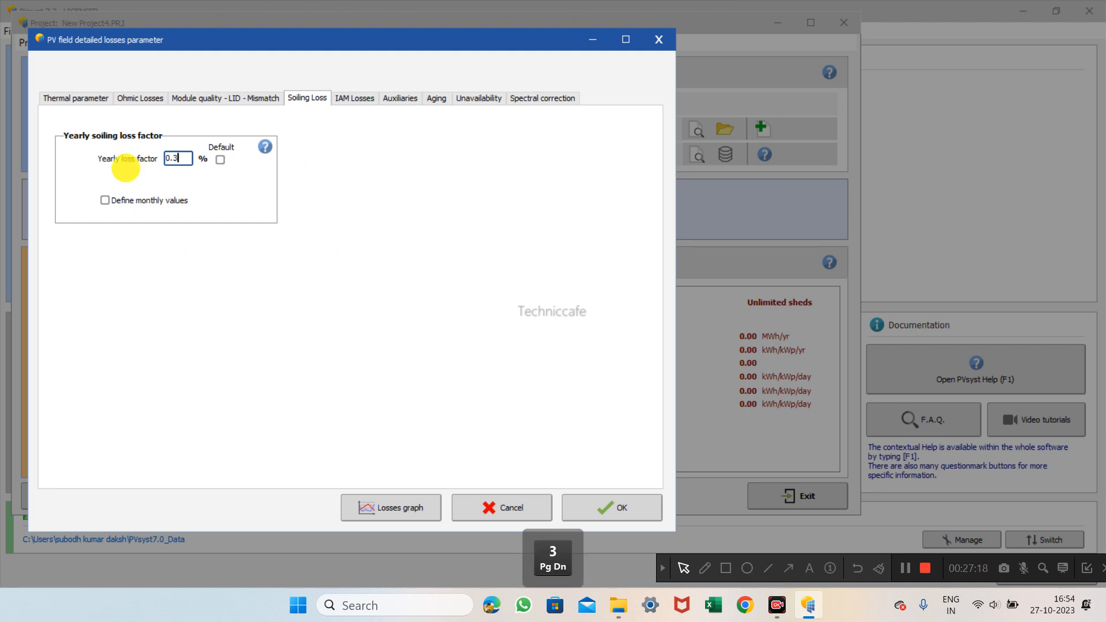
{"action": "key", "text": "Return"}
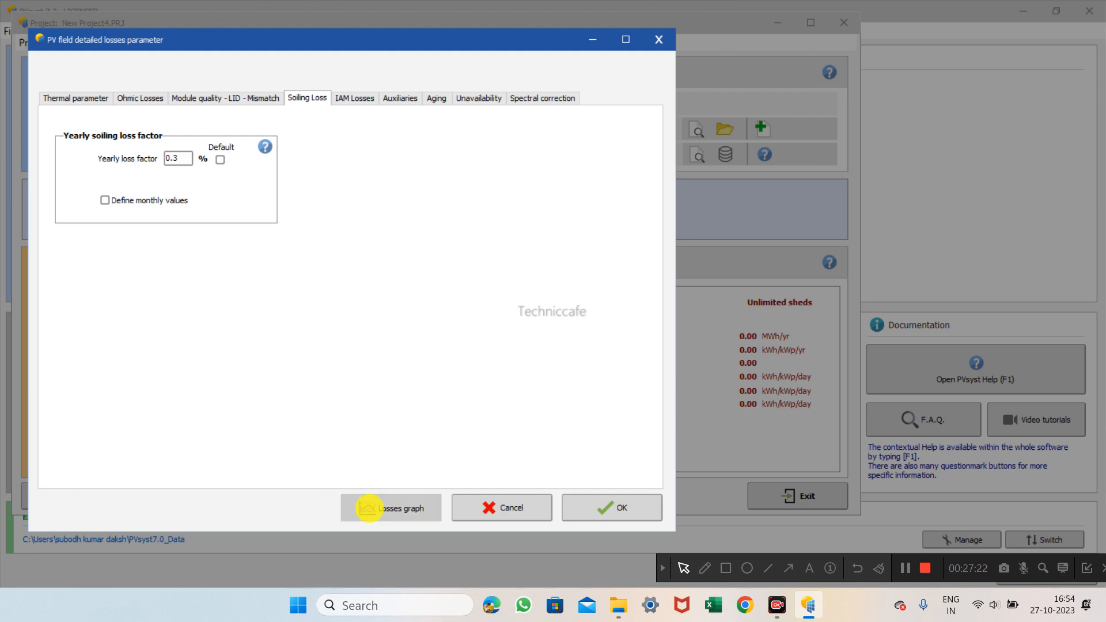
Examine the array losses graph, close it, and look at the incidence angle modifier curve
{"action": "left_click", "coordinate": [367, 508]}
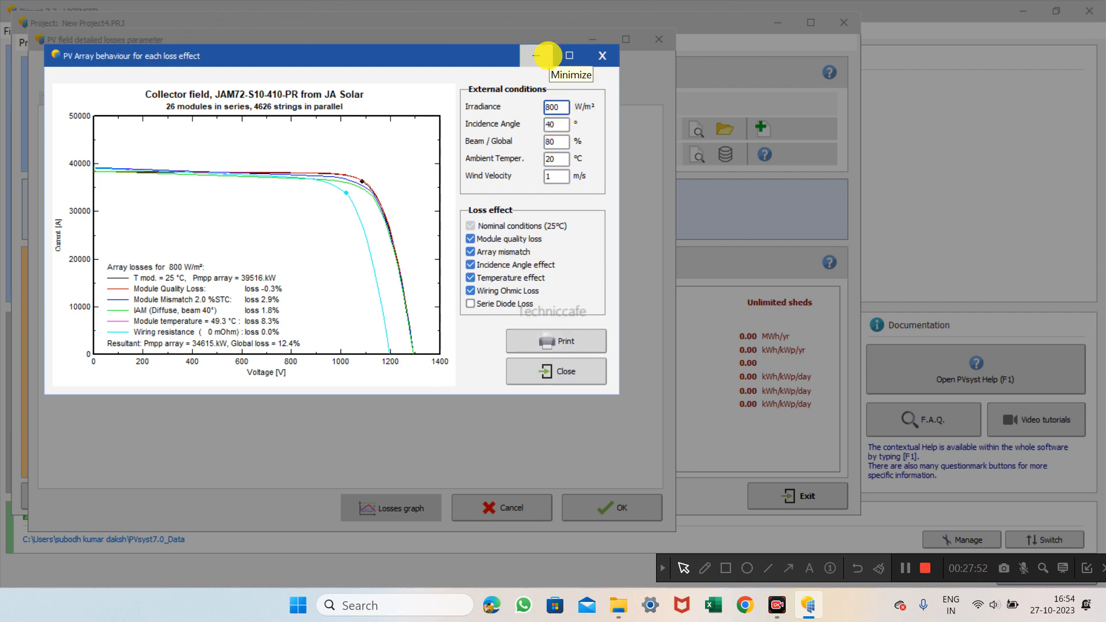
{"action": "left_click", "coordinate": [548, 55]}
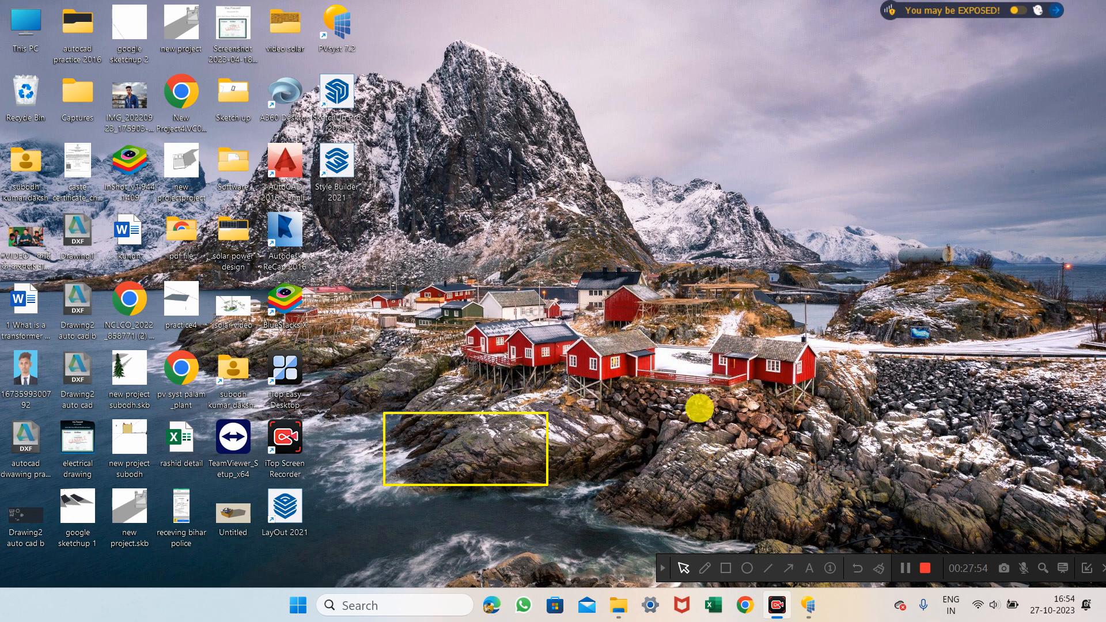
{"action": "left_click", "coordinate": [811, 605]}
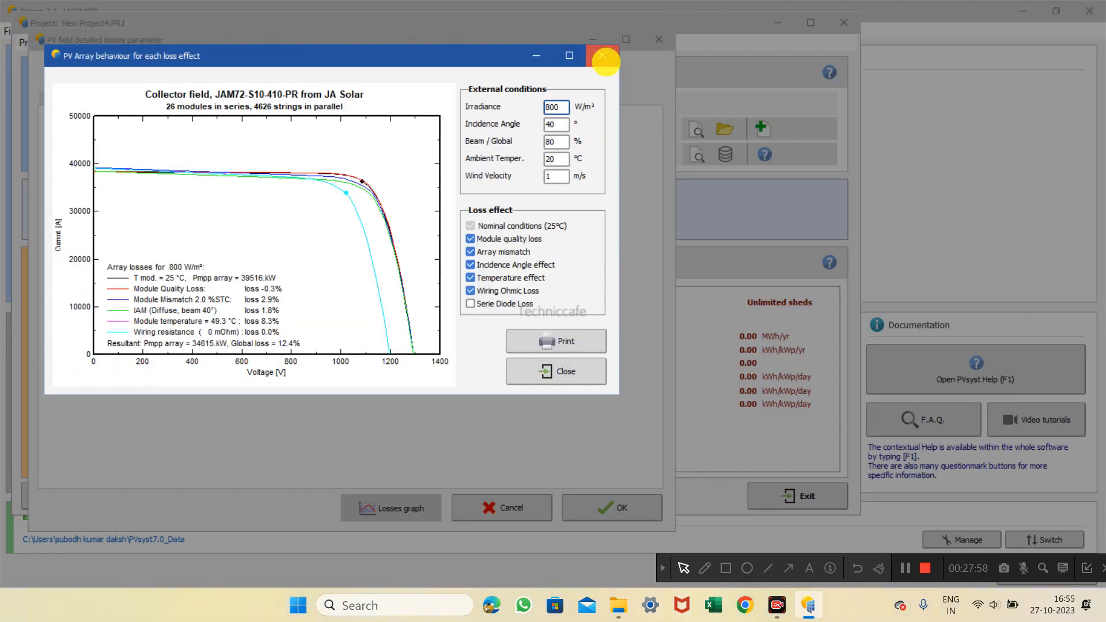
{"action": "left_click", "coordinate": [602, 55]}
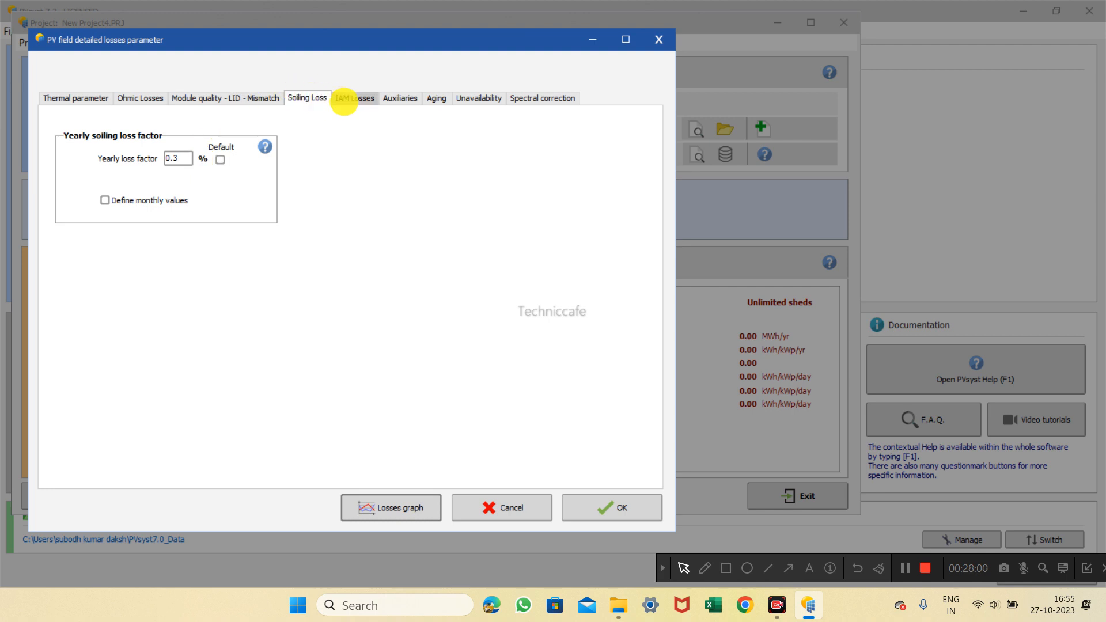
{"action": "left_click", "coordinate": [353, 98]}
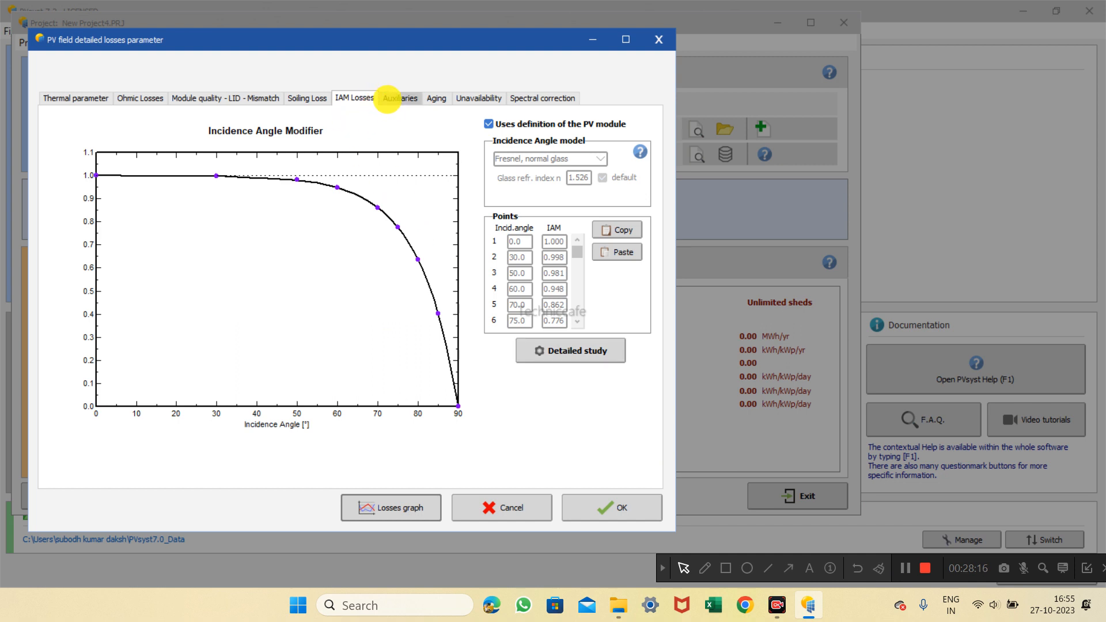
Set the auxiliaries loss proportional to the inverter output power to 6.0 W/kW and check the array losses graph
{"action": "left_click", "coordinate": [390, 98]}
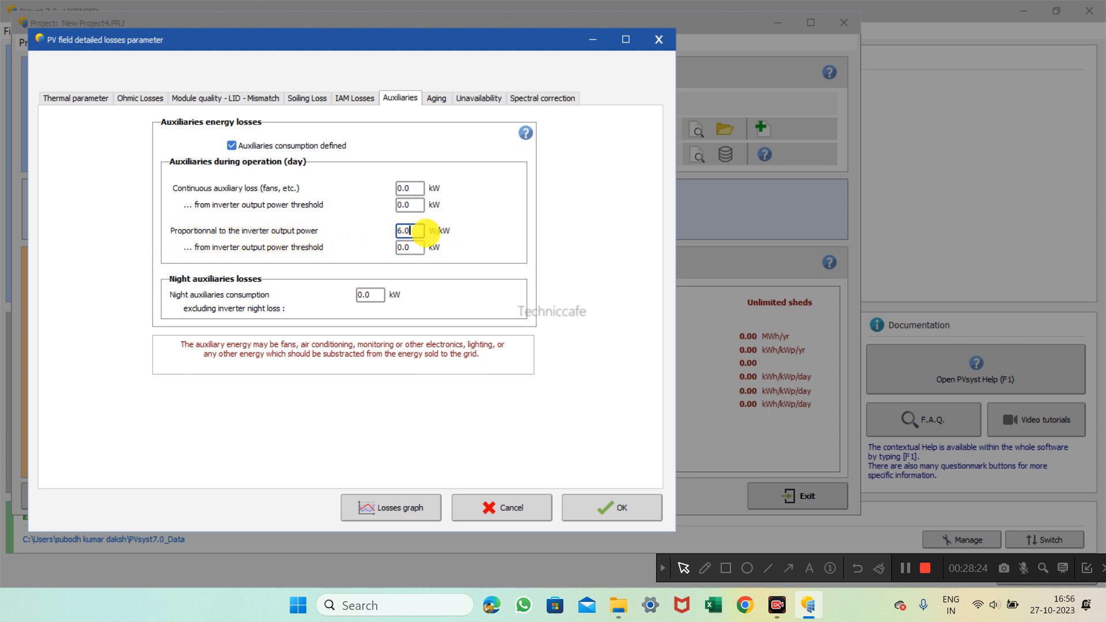
{"action": "key", "text": "BackSpace"}
{"action": "key", "text": "BackSpace"}
{"action": "key", "text": "BackSpace"}
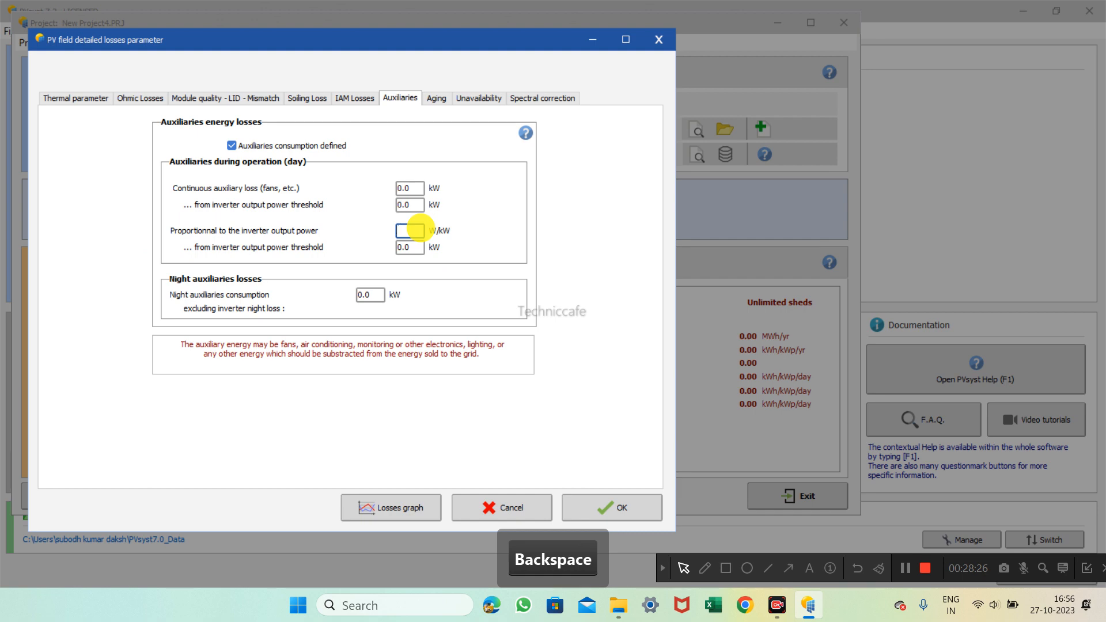
{"action": "type", "text": "6."}
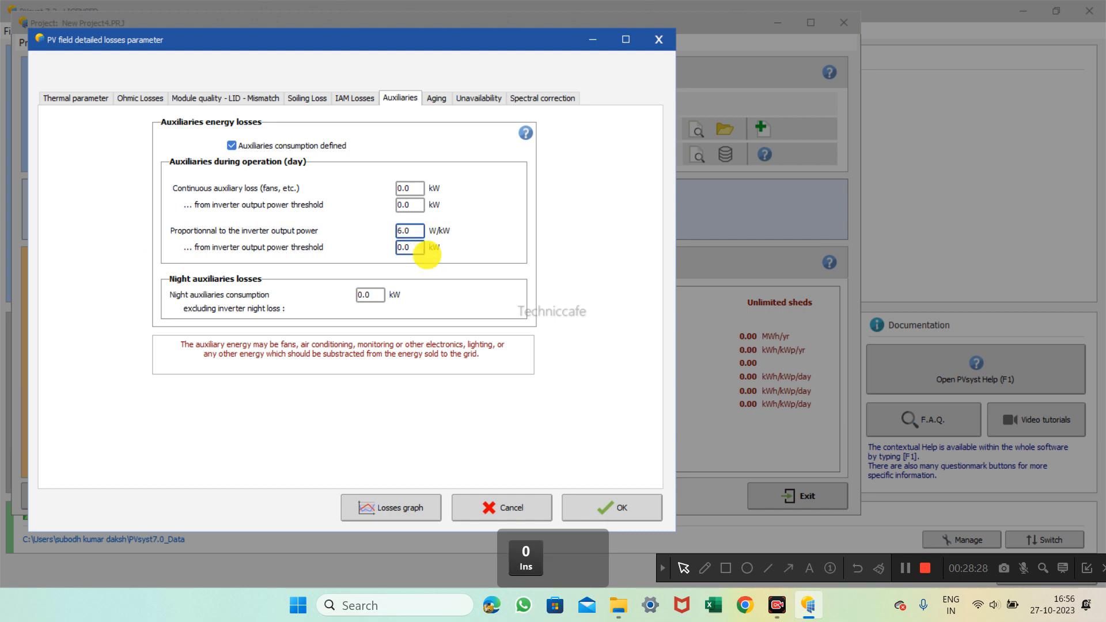
{"action": "left_click", "coordinate": [413, 509]}
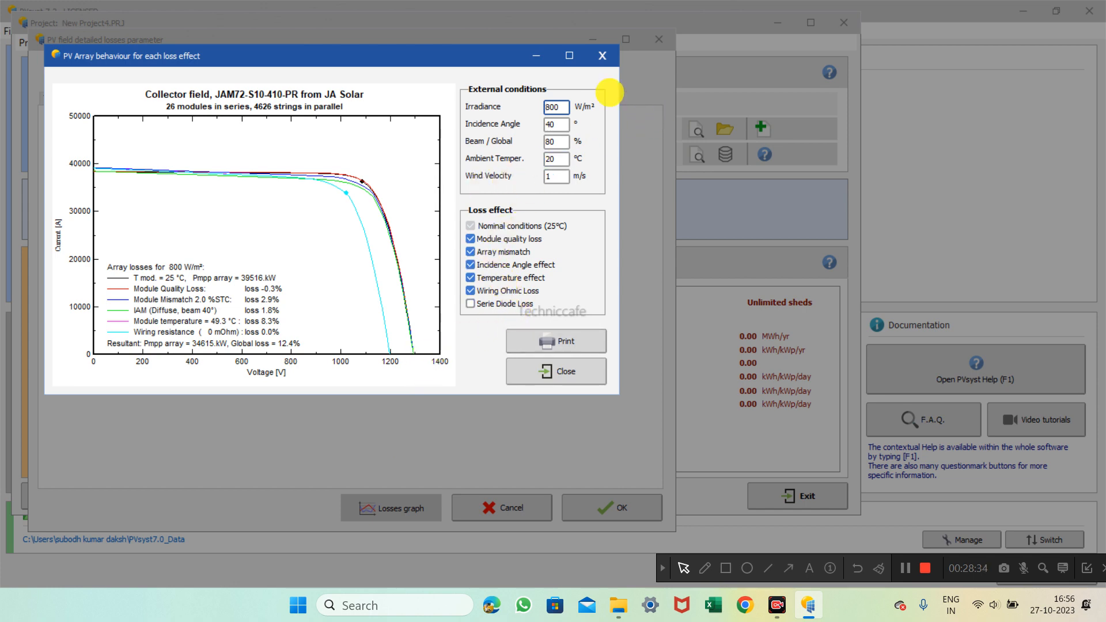
{"action": "left_click", "coordinate": [602, 55]}
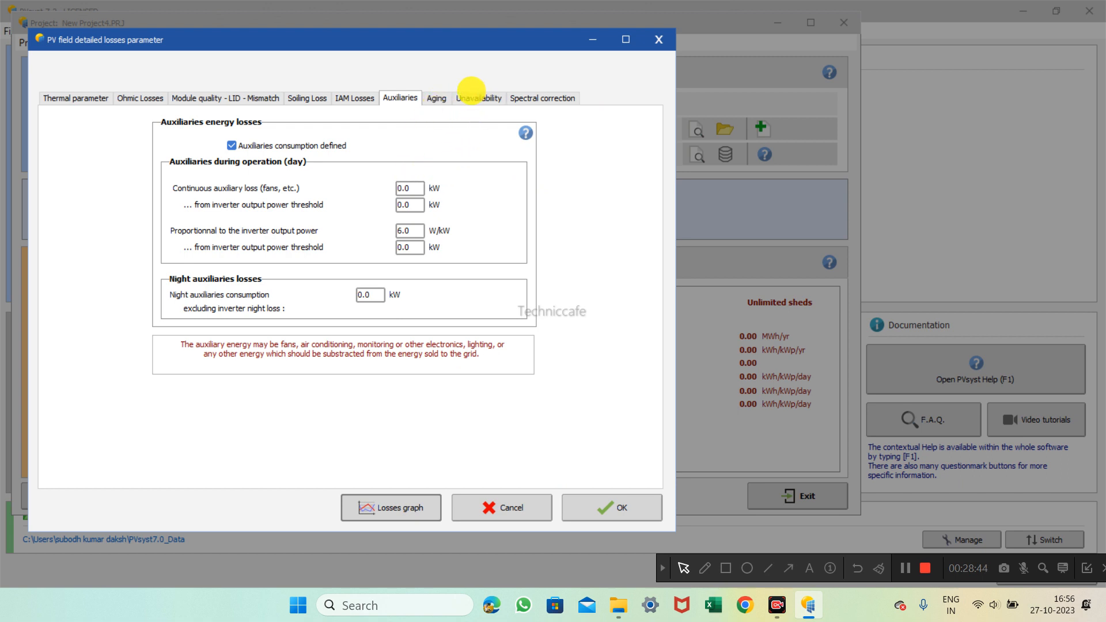
Set the system's unavailability time fraction to 1.0 % instead of the default and check the array losses graph
{"action": "left_click", "coordinate": [469, 98]}
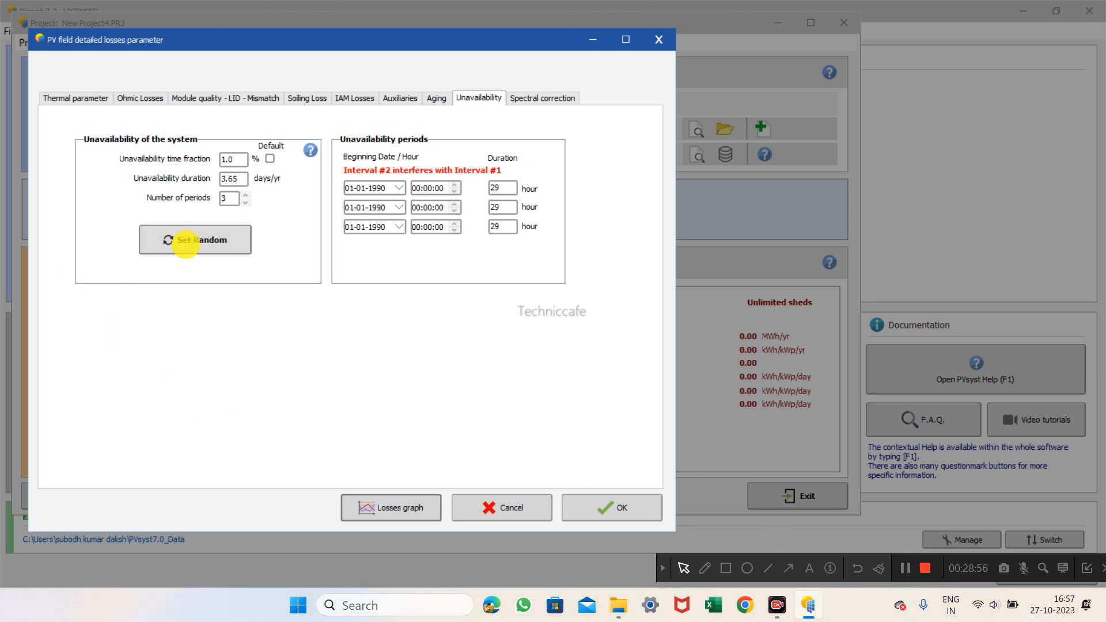
{"action": "left_click", "coordinate": [414, 188]}
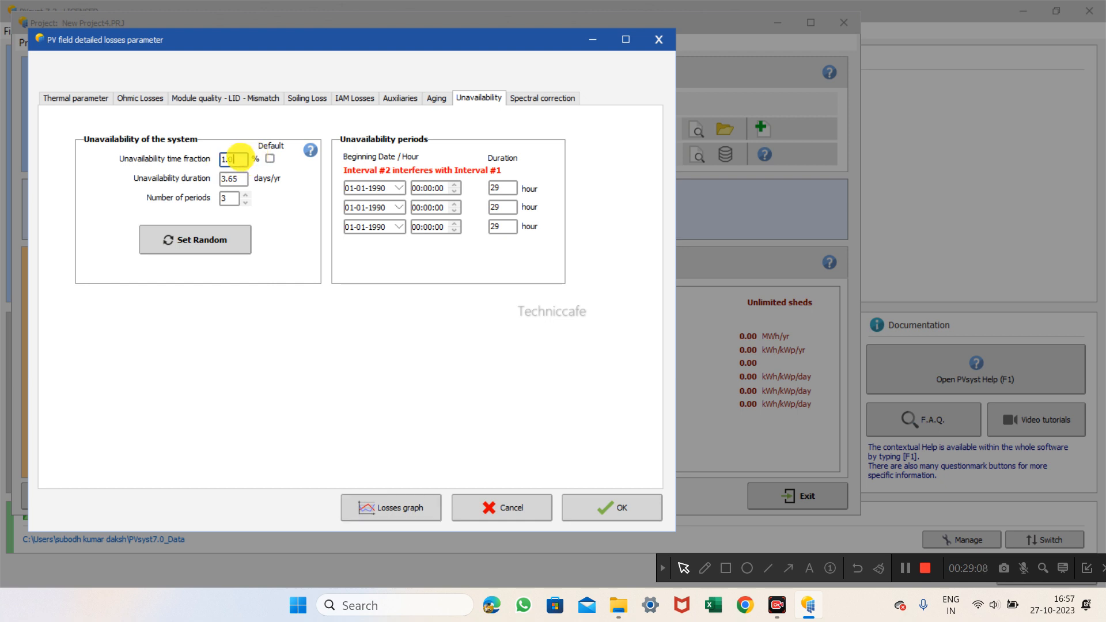
{"action": "left_click", "coordinate": [270, 158]}
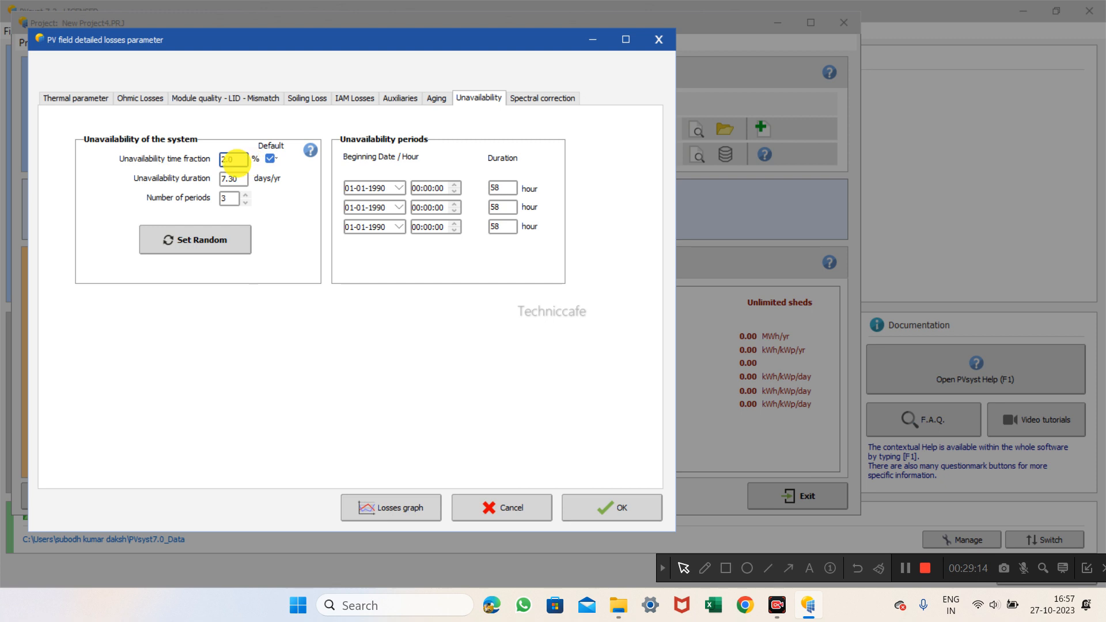
{"action": "left_click", "coordinate": [244, 161]}
{"action": "type", "text": "1."}
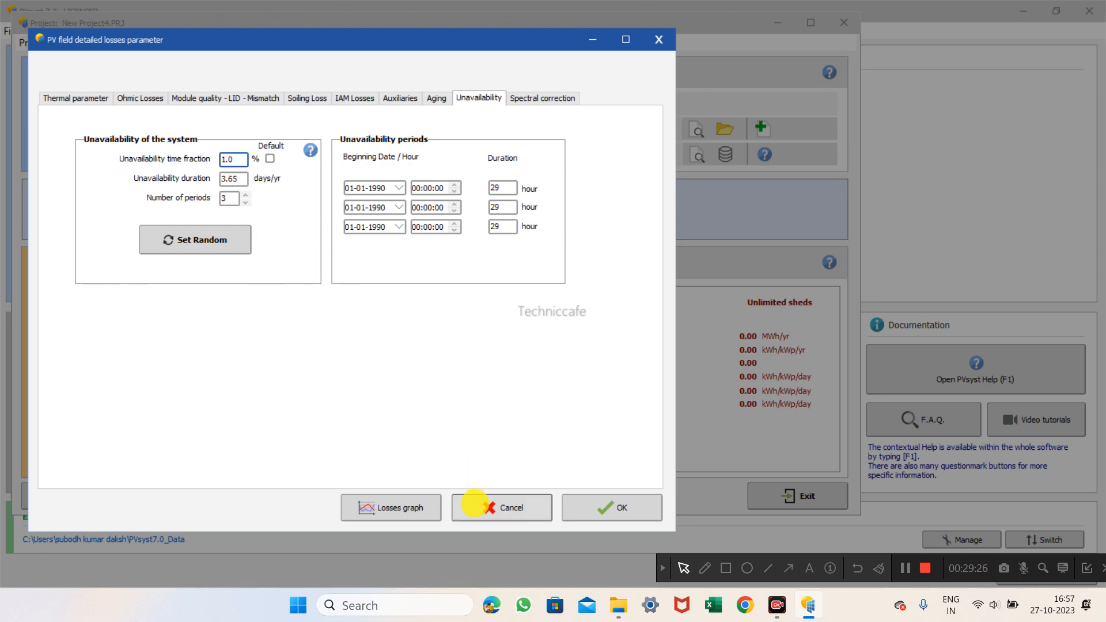
{"action": "left_click", "coordinate": [414, 508]}
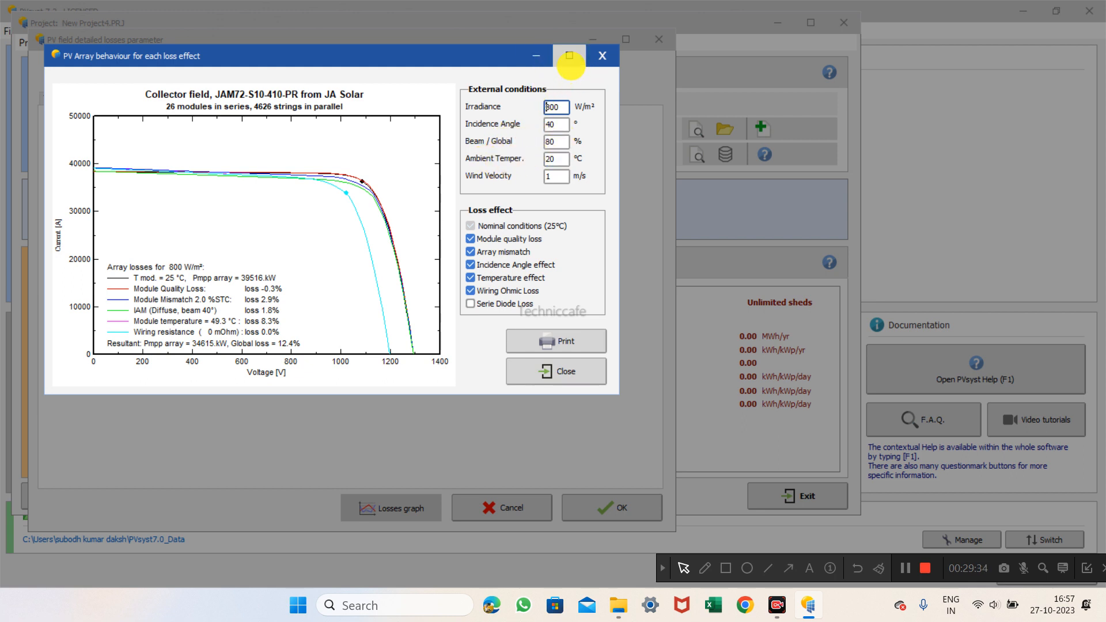
{"action": "left_click", "coordinate": [602, 55]}
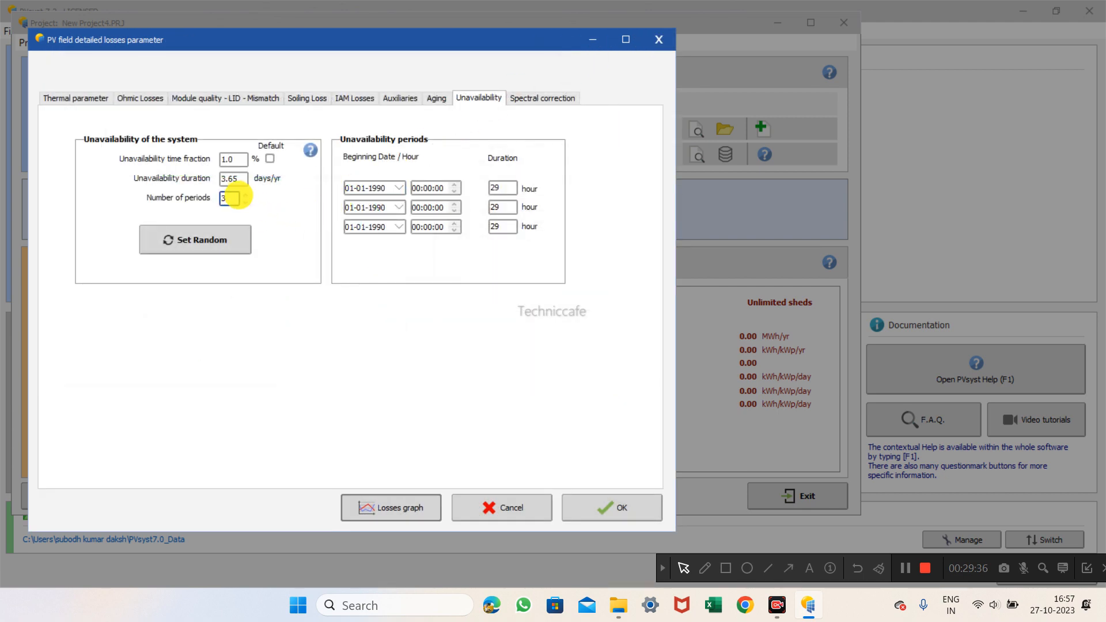
Check the unavailability duration and re-enter 1.0 % as the unavailability time fraction
{"action": "left_click", "coordinate": [236, 180]}
{"action": "left_click_drag", "start_coordinate": [238, 180], "coordinate": [203, 173]}
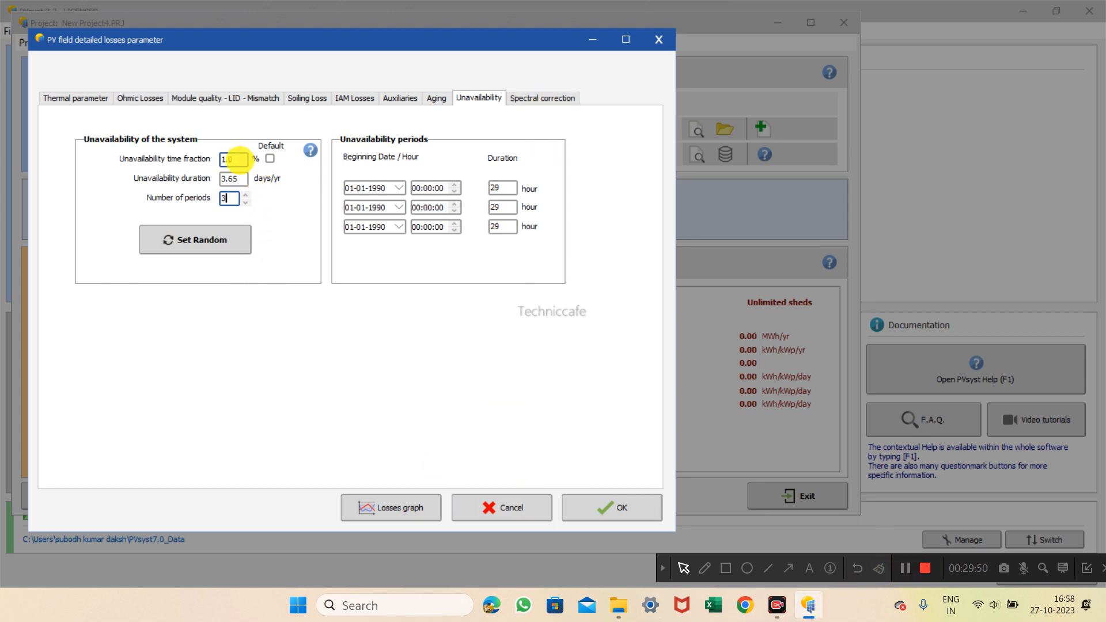
{"action": "left_click_drag", "start_coordinate": [235, 159], "coordinate": [207, 159]}
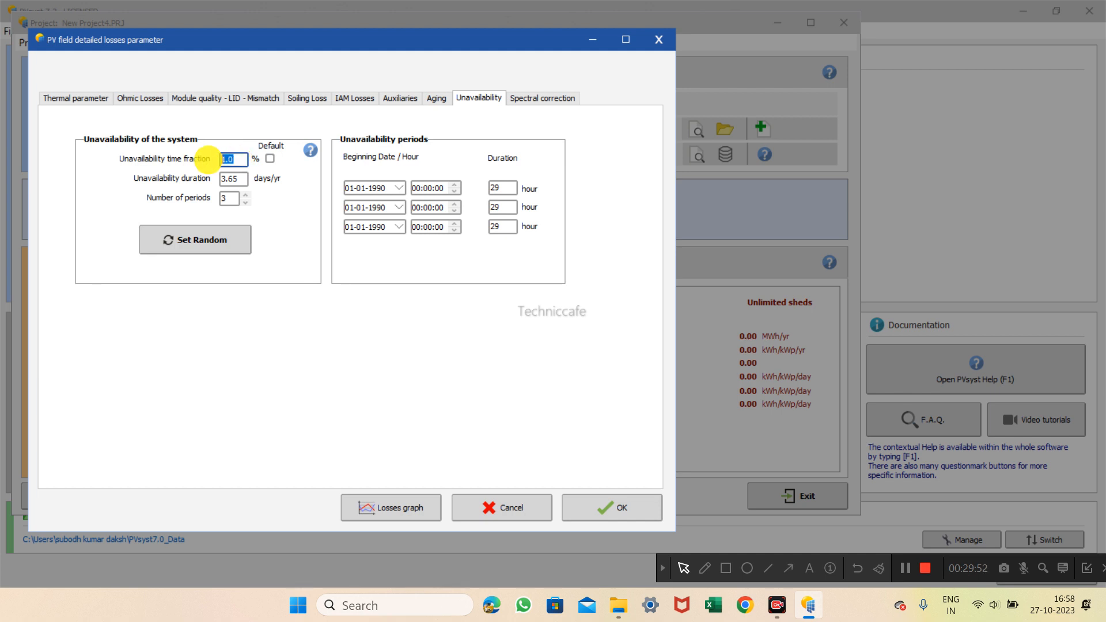
{"action": "type", "text": "1.0"}
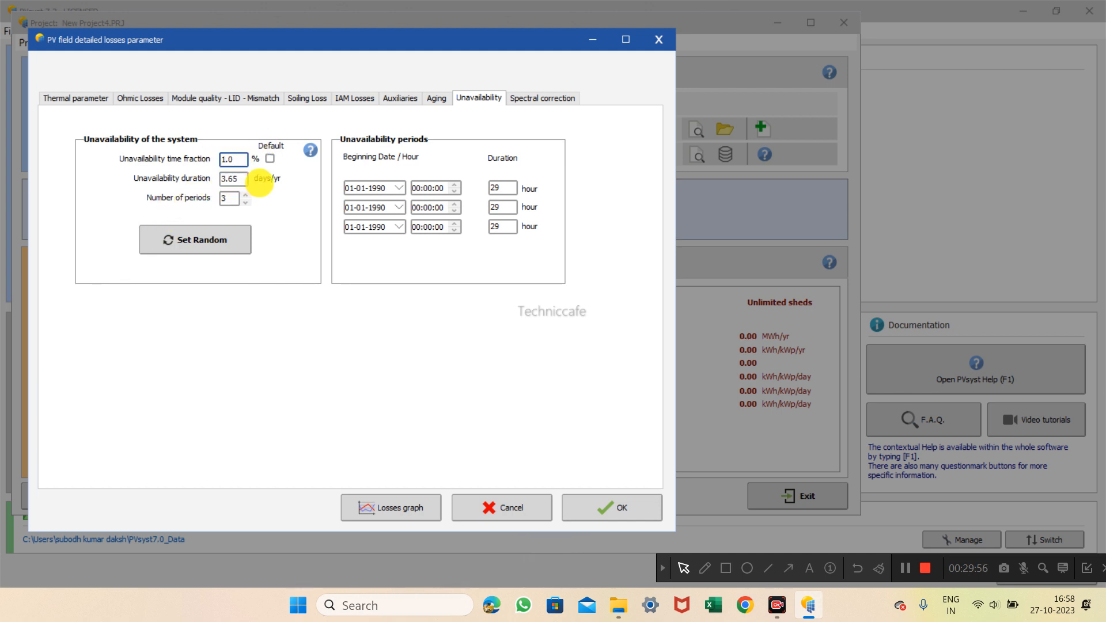
{"action": "left_click", "coordinate": [224, 179]}
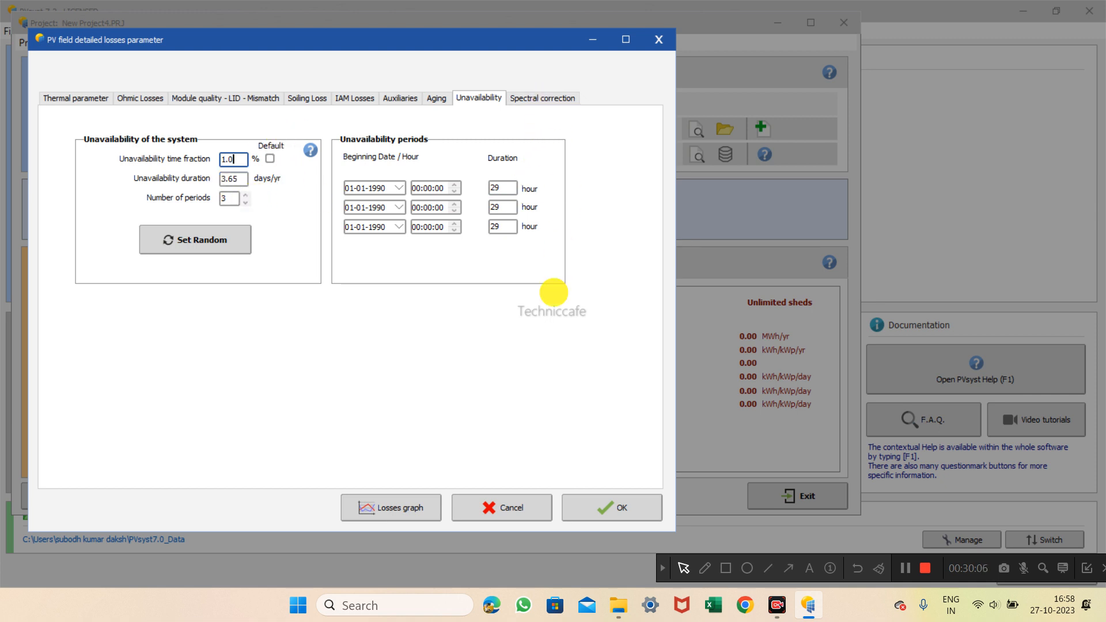
Check the spectral correction settings, accept the detailed losses and run the simulation of the variant
{"action": "left_click", "coordinate": [550, 98]}
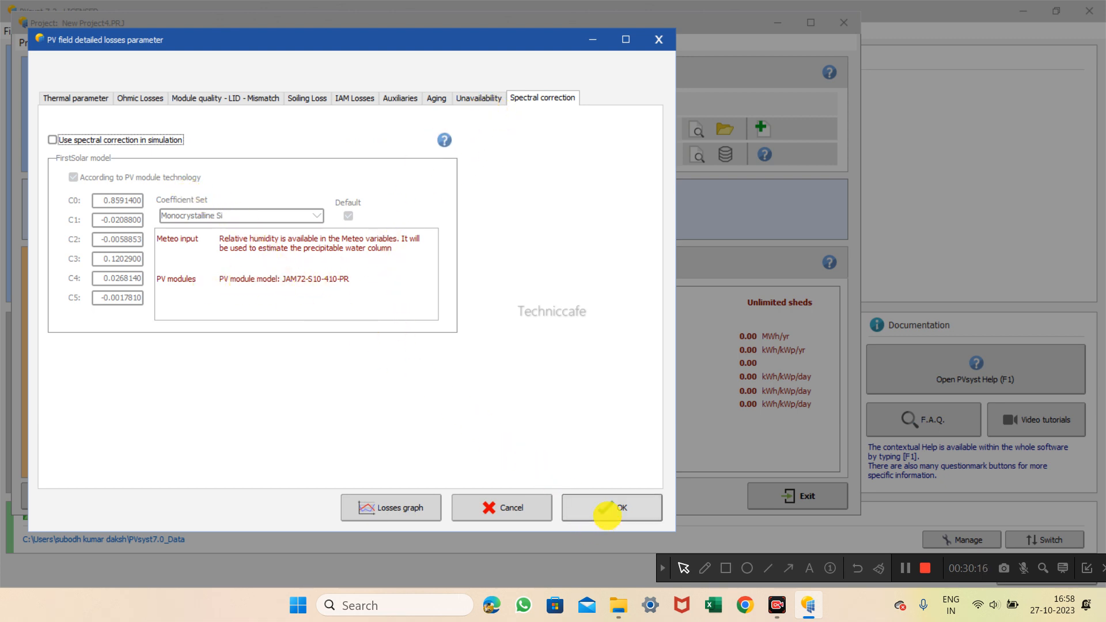
{"action": "left_click", "coordinate": [606, 508]}
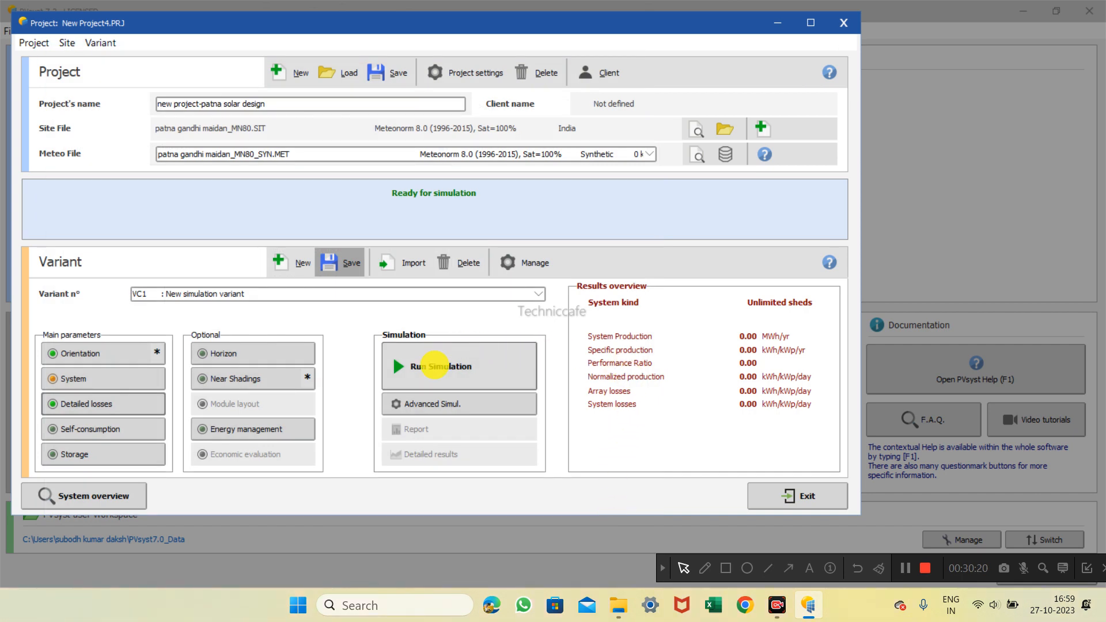
{"action": "left_click", "coordinate": [435, 365]}
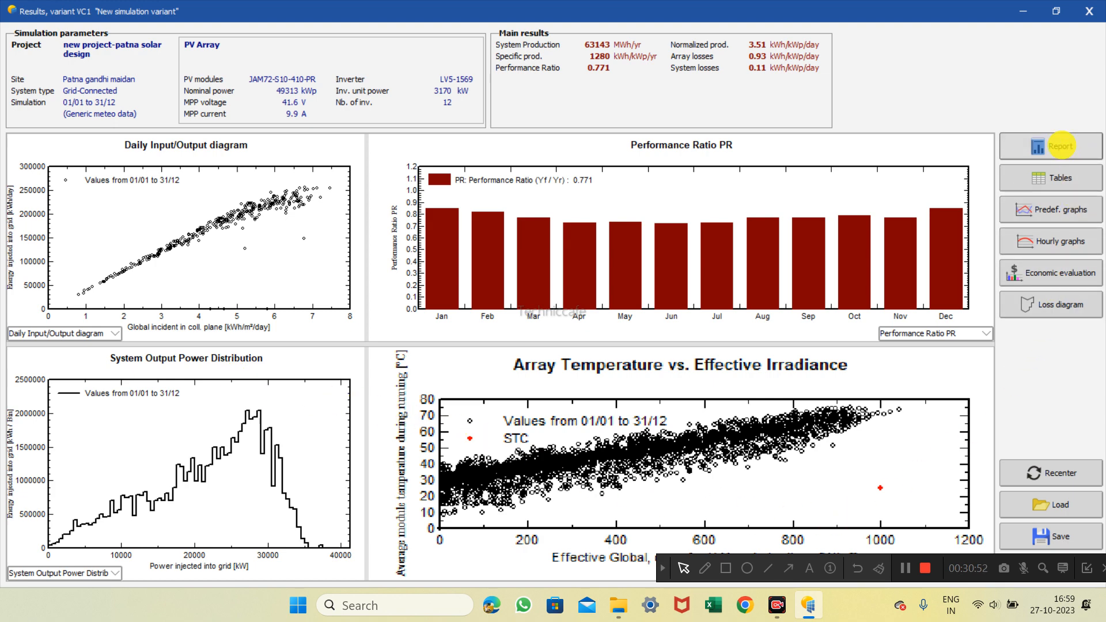
{"action": "left_click", "coordinate": [788, 568]}
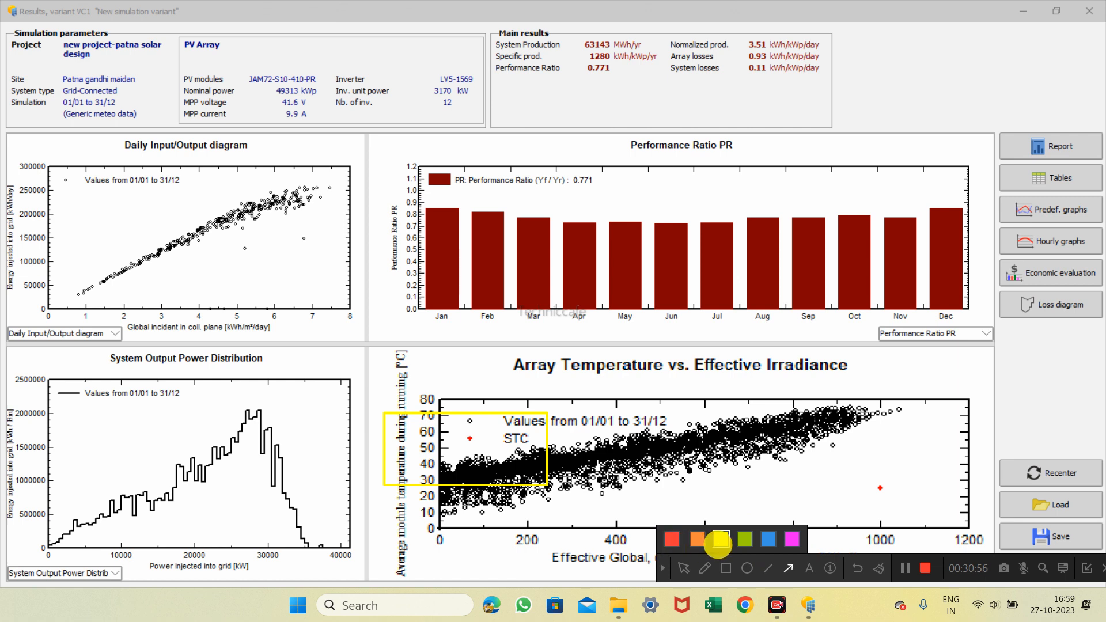
{"action": "left_click", "coordinate": [745, 538]}
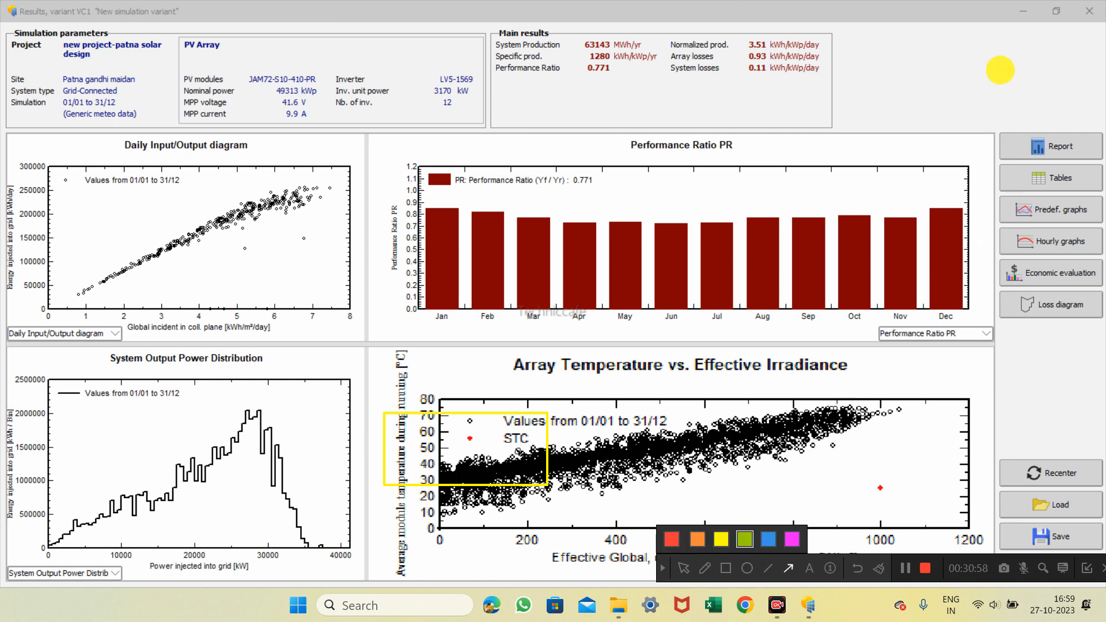
{"action": "left_click_drag", "start_coordinate": [978, 62], "coordinate": [1031, 139]}
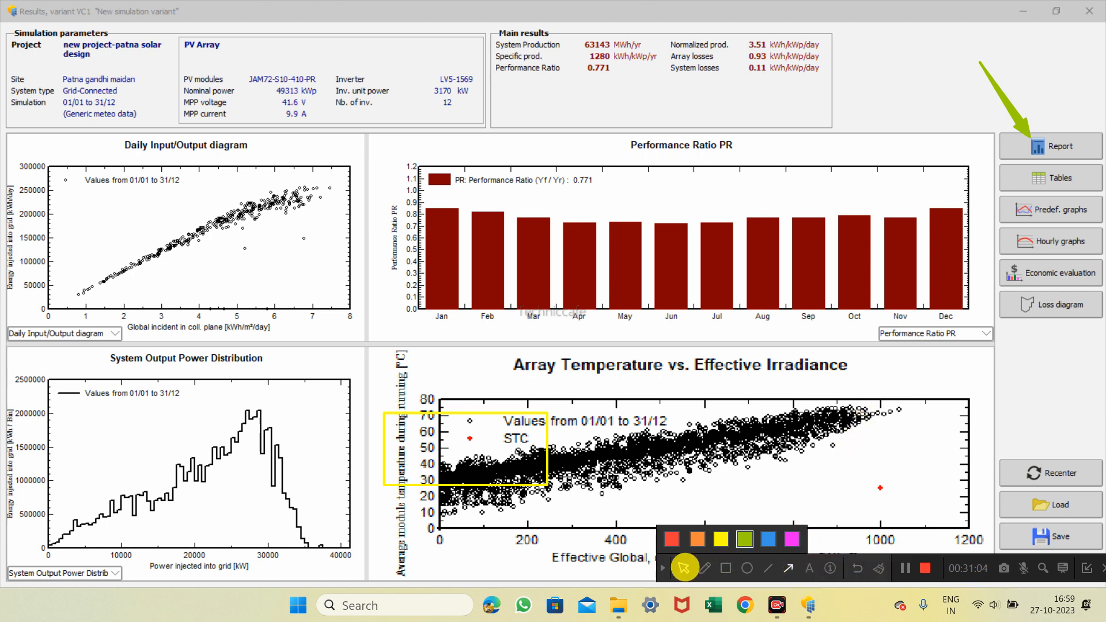
{"action": "left_click", "coordinate": [683, 567]}
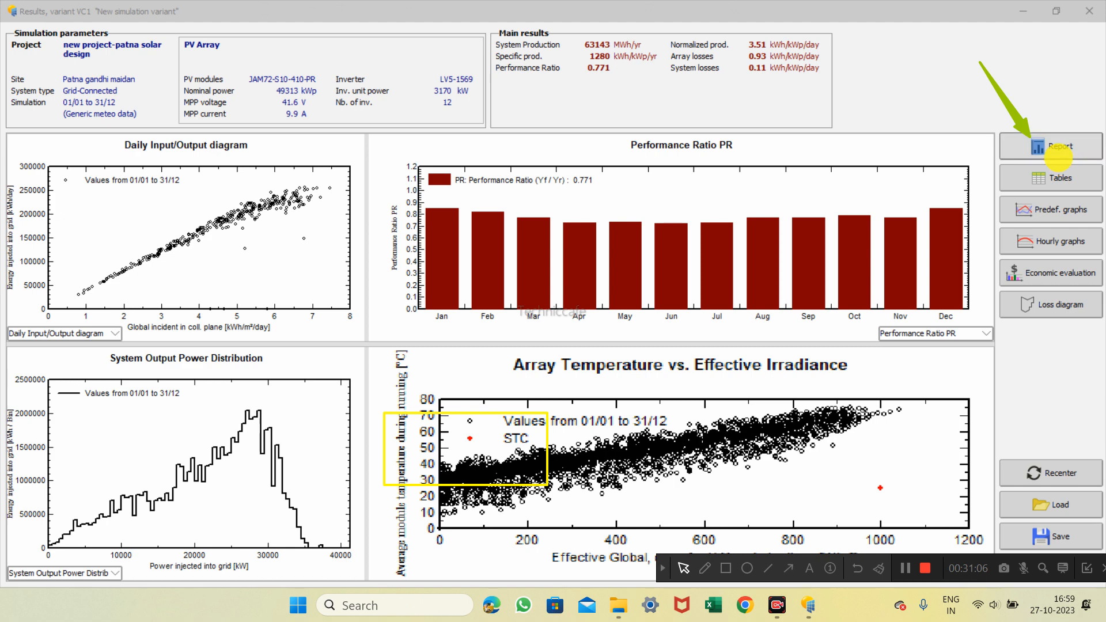
Open the simulation report and examine its pages on system parameters, losses, main results, loss diagram and special graphs
{"action": "left_click", "coordinate": [1058, 146]}
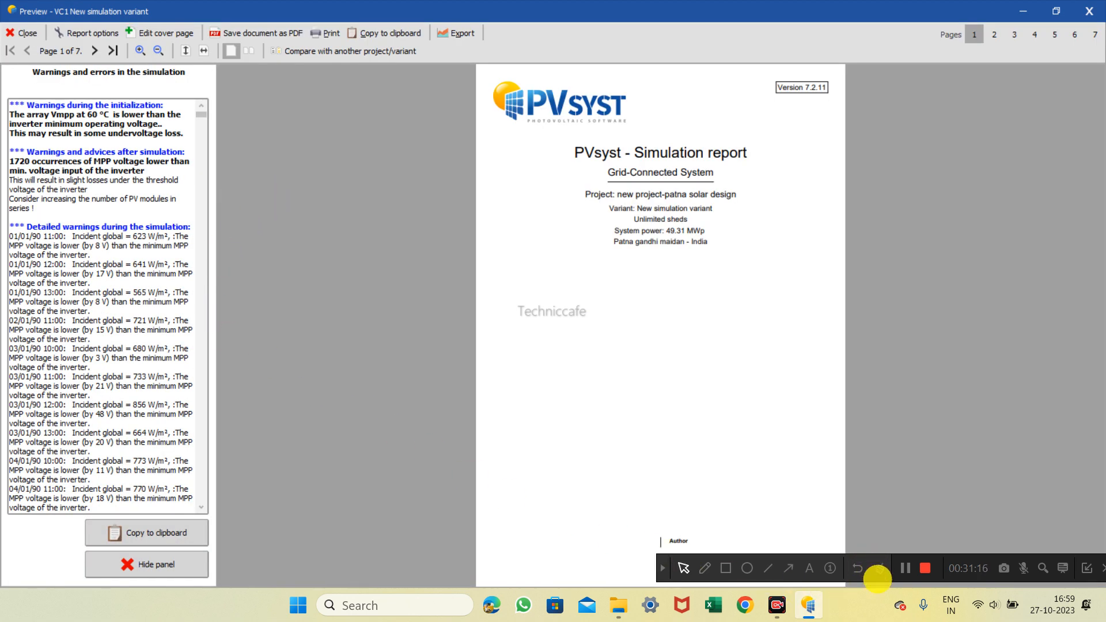
{"action": "scroll", "coordinate": [693, 300], "scroll_direction": "down", "scroll_amount": 6}
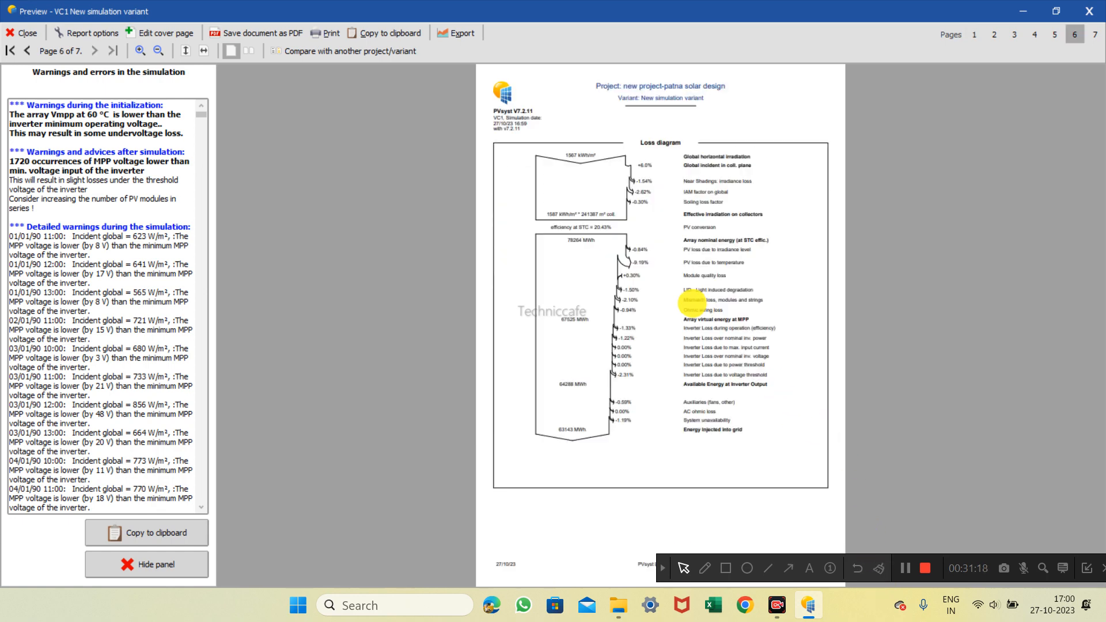
{"action": "scroll", "coordinate": [689, 303], "scroll_direction": "up", "scroll_amount": 6}
{"action": "scroll", "coordinate": [688, 293], "scroll_direction": "down", "scroll_amount": 2}
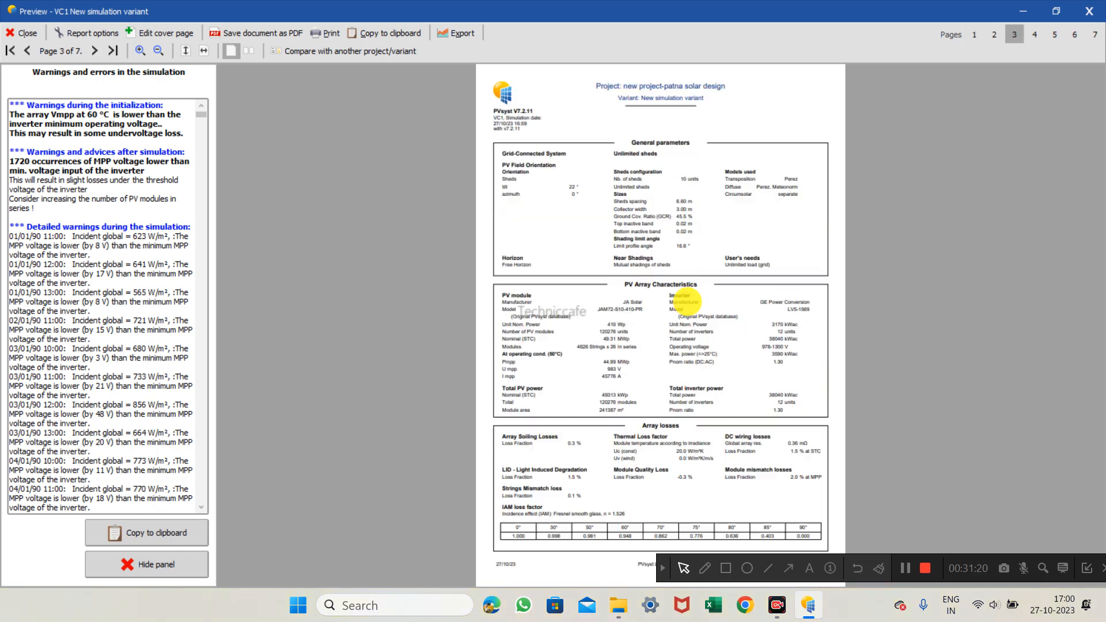
{"action": "scroll", "coordinate": [688, 289], "scroll_direction": "up", "scroll_amount": 2}
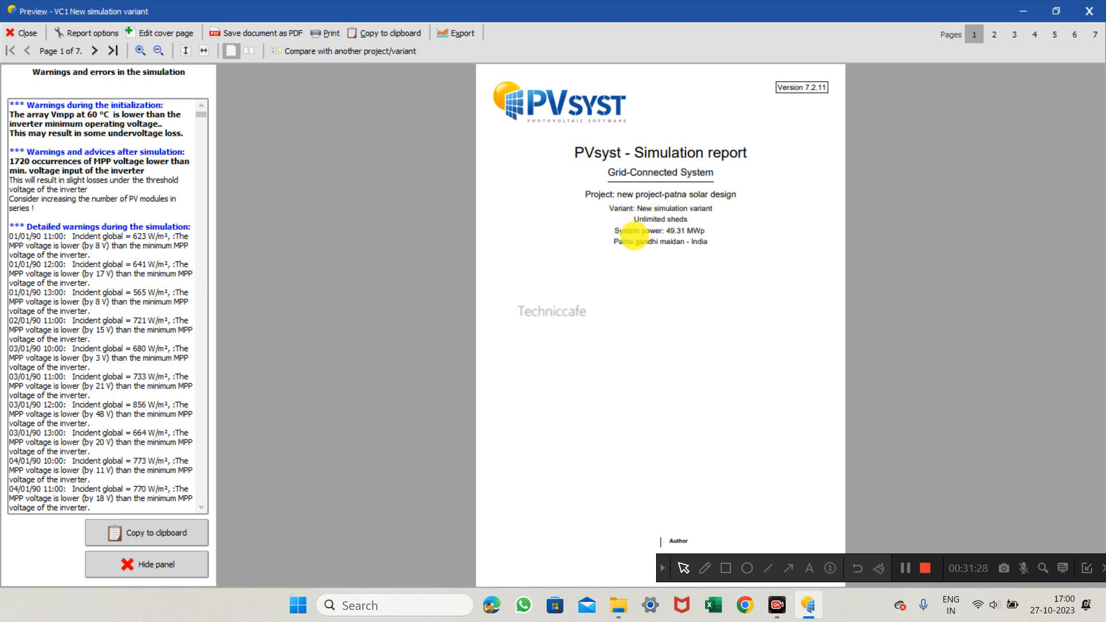
{"action": "scroll", "coordinate": [636, 228], "scroll_direction": "down", "scroll_amount": 1}
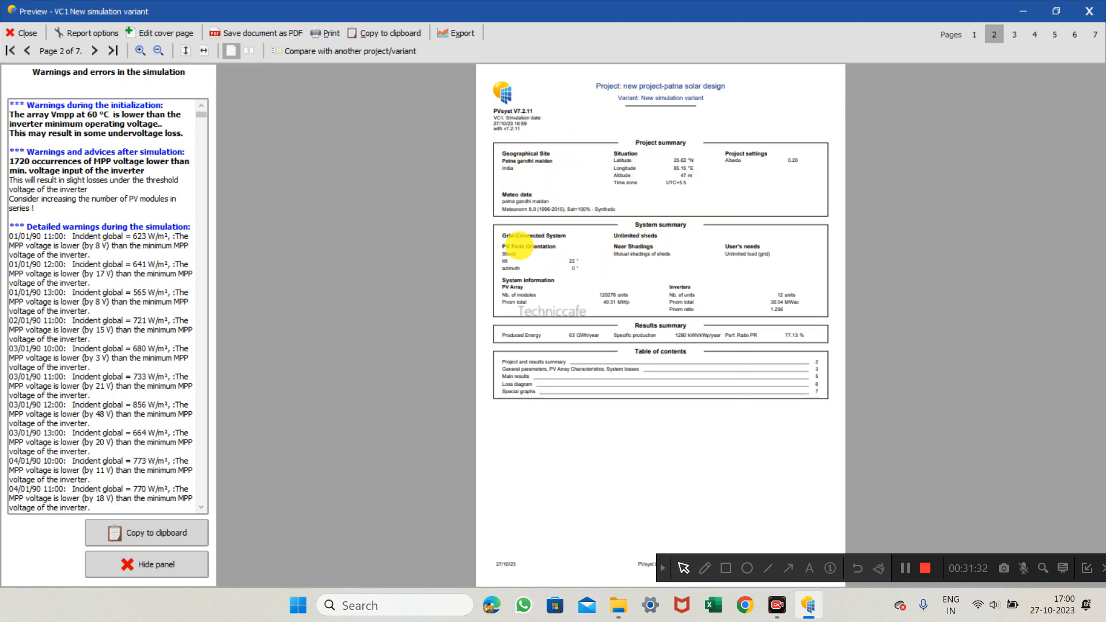
{"action": "scroll", "coordinate": [510, 346], "scroll_direction": "down", "scroll_amount": 1}
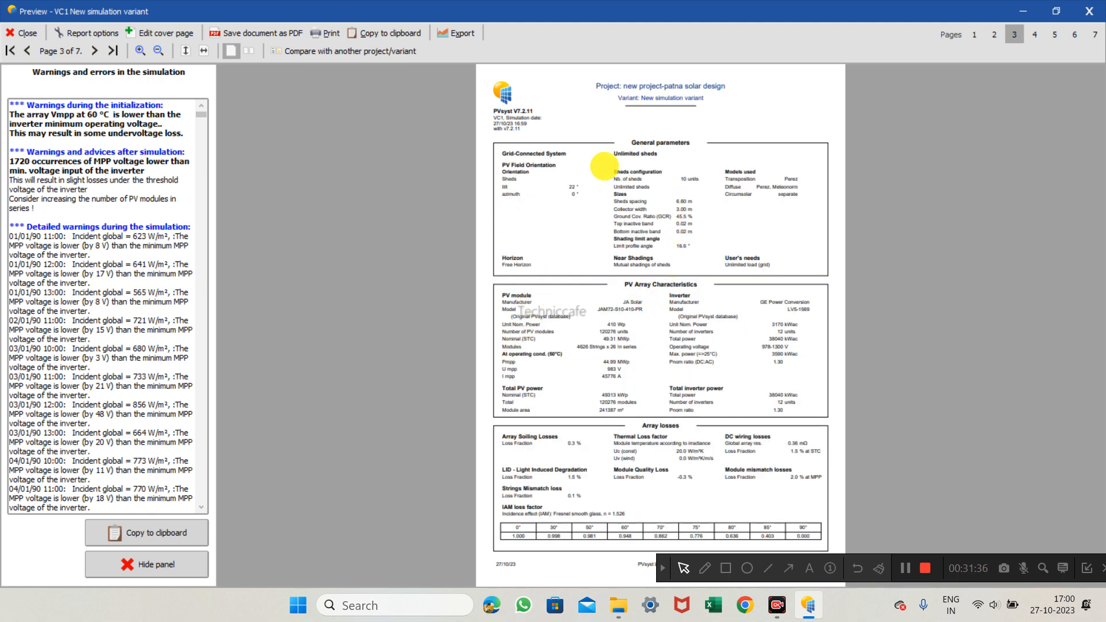
{"action": "scroll", "coordinate": [662, 173], "scroll_direction": "down", "scroll_amount": 1}
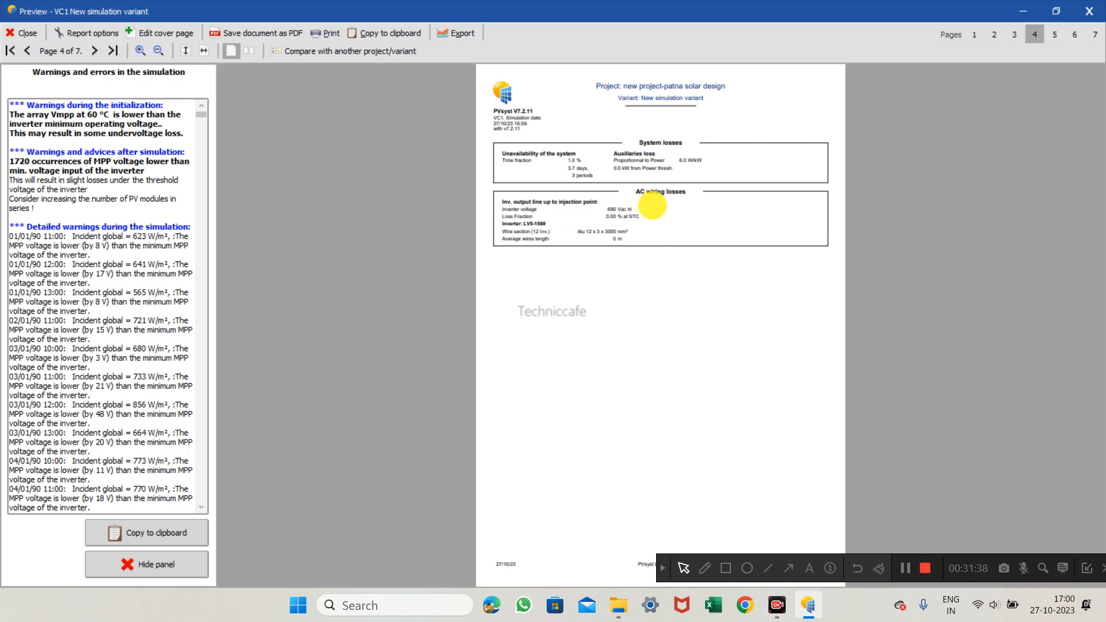
{"action": "scroll", "coordinate": [671, 173], "scroll_direction": "down", "scroll_amount": 1}
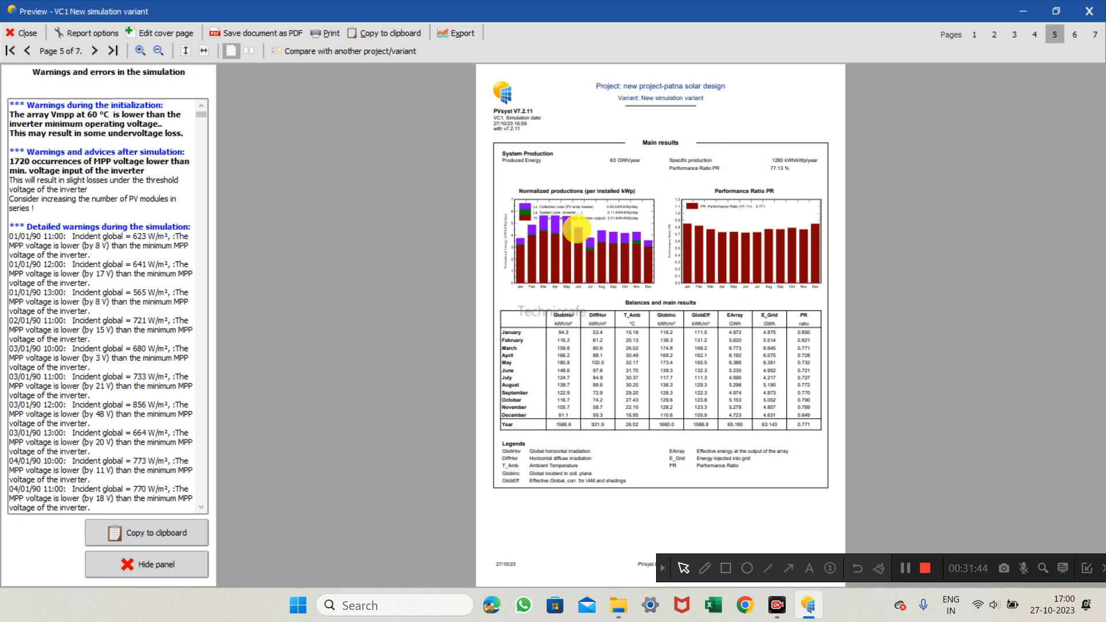
{"action": "scroll", "coordinate": [600, 324], "scroll_direction": "down", "scroll_amount": 1}
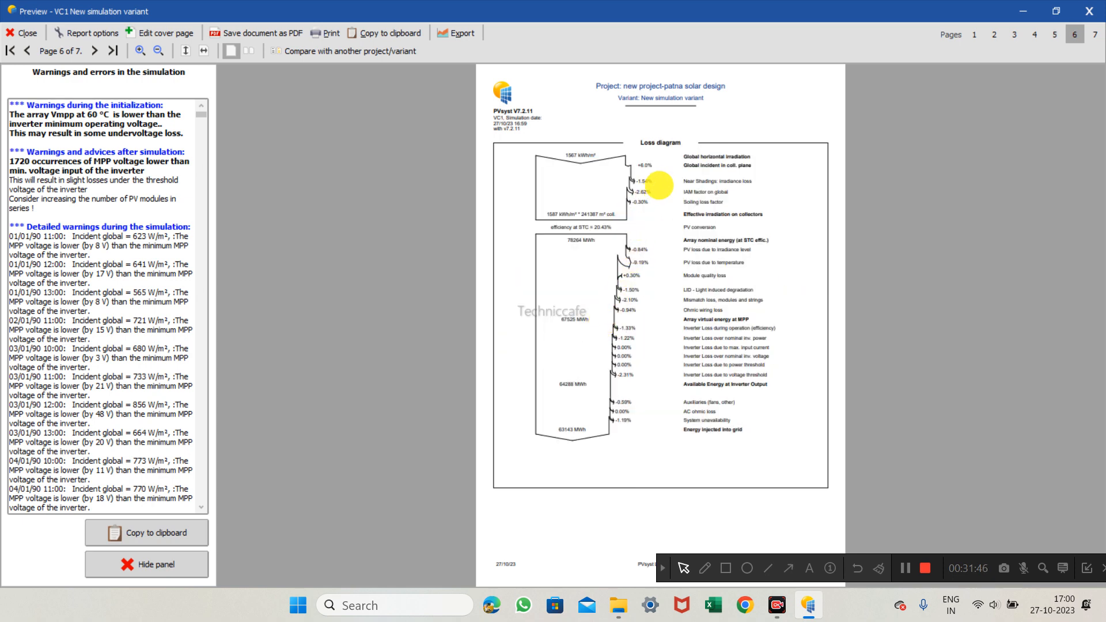
{"action": "scroll", "coordinate": [592, 384], "scroll_direction": "down", "scroll_amount": 1}
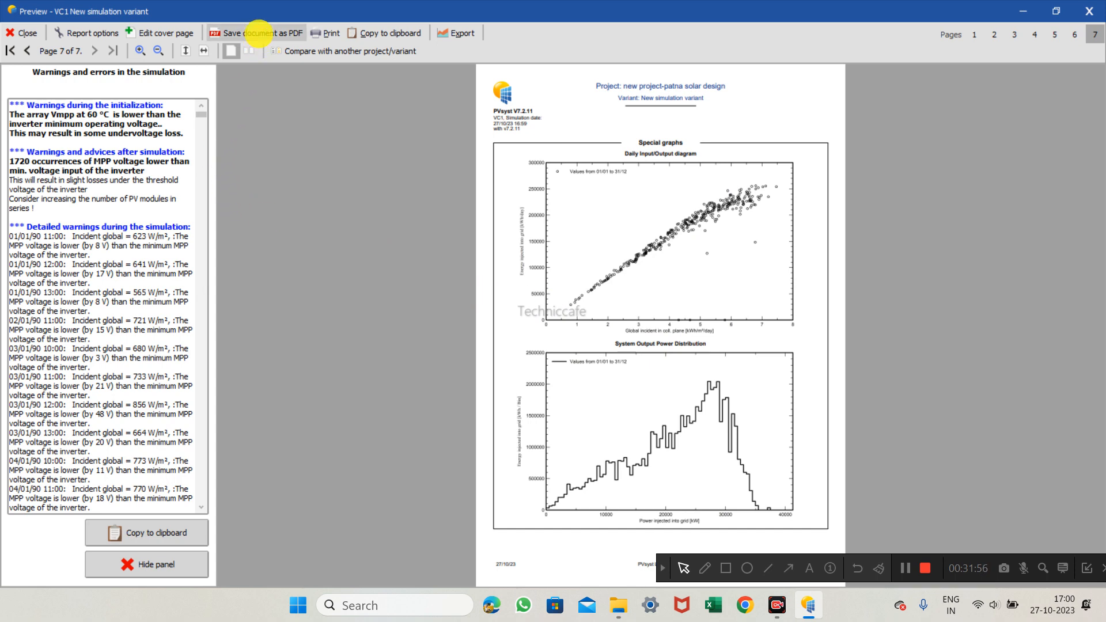
Start saving the report as a PDF document and choose the Desktop as the destination
{"action": "left_click", "coordinate": [257, 33]}
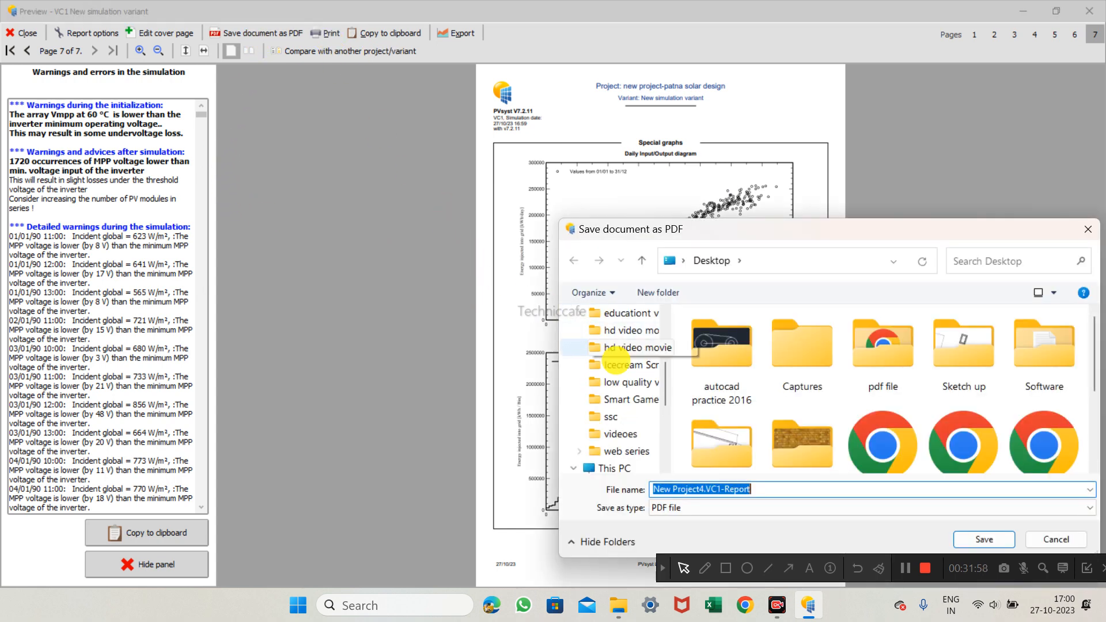
{"action": "left_click", "coordinate": [604, 467]}
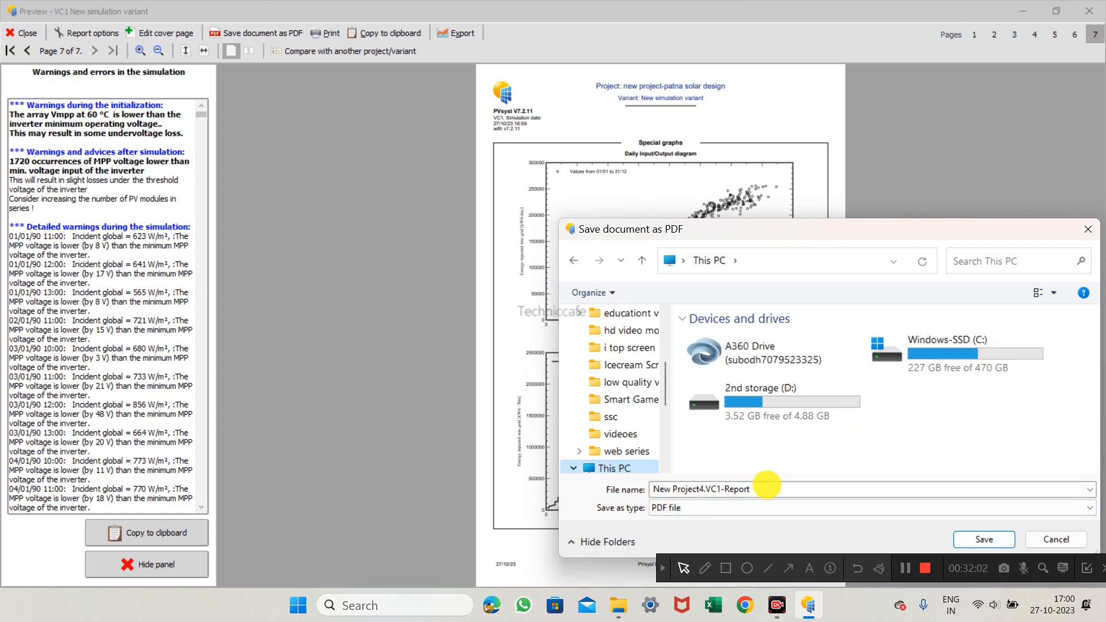
{"action": "scroll", "coordinate": [602, 415], "scroll_direction": "up", "scroll_amount": 3}
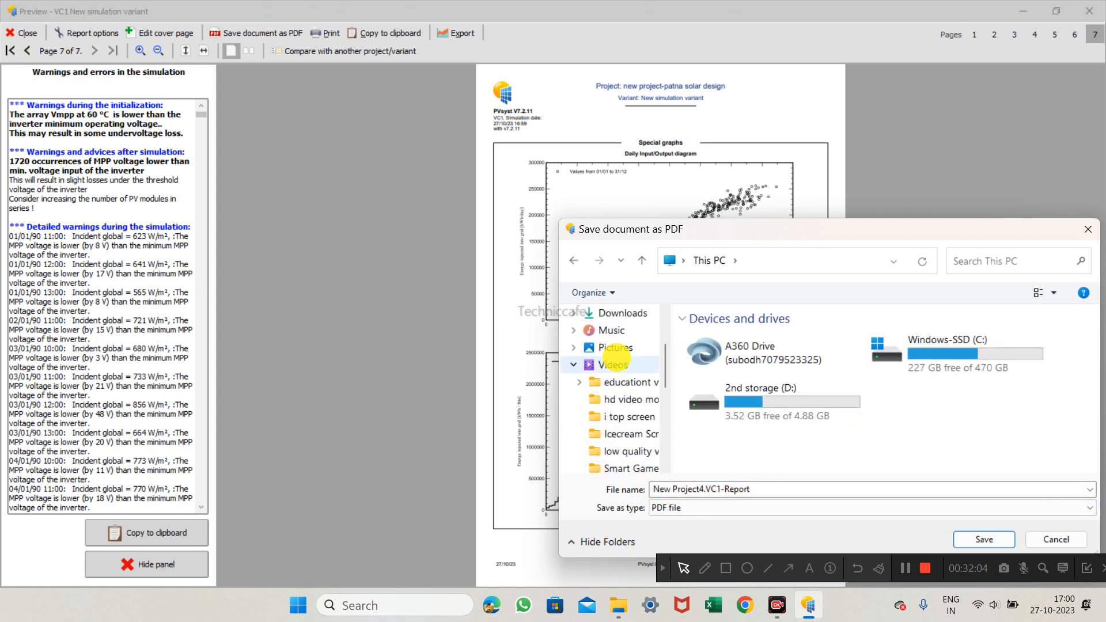
{"action": "scroll", "coordinate": [603, 335], "scroll_direction": "up", "scroll_amount": 2}
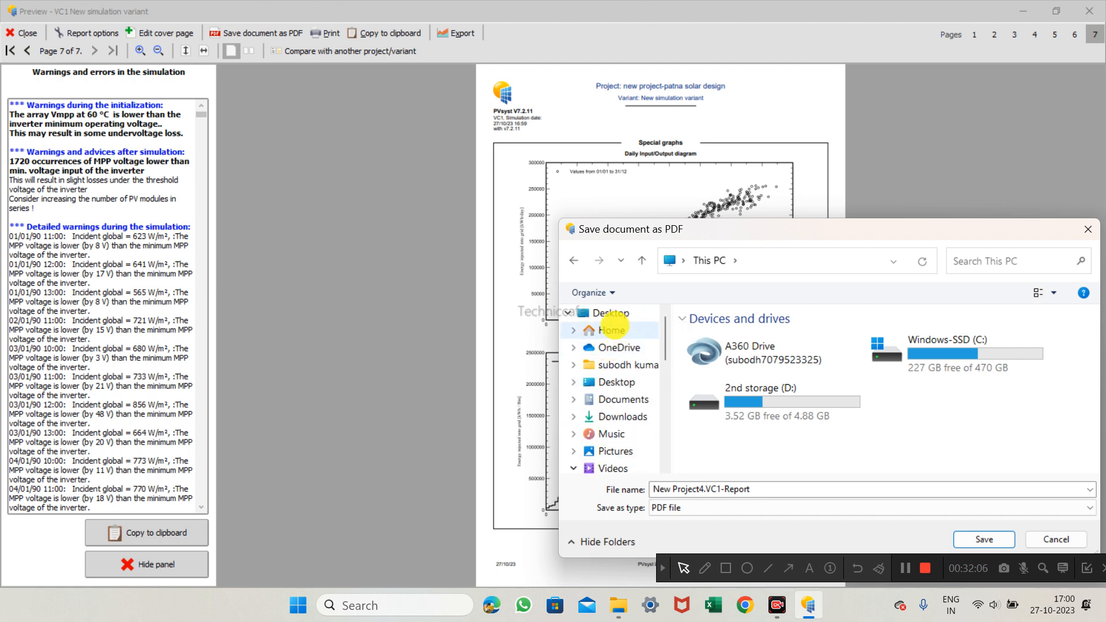
{"action": "left_click", "coordinate": [612, 313]}
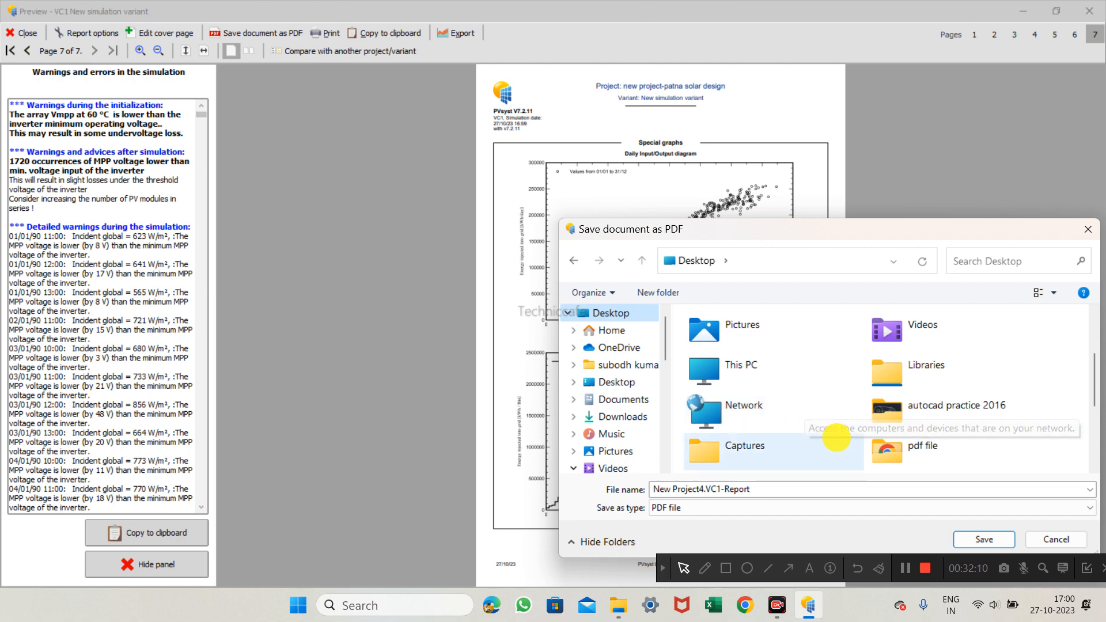
{"action": "left_click", "coordinate": [886, 447]}
Name the PDF report "New Project gadhi maidan" and save it
{"action": "left_click", "coordinate": [760, 489]}
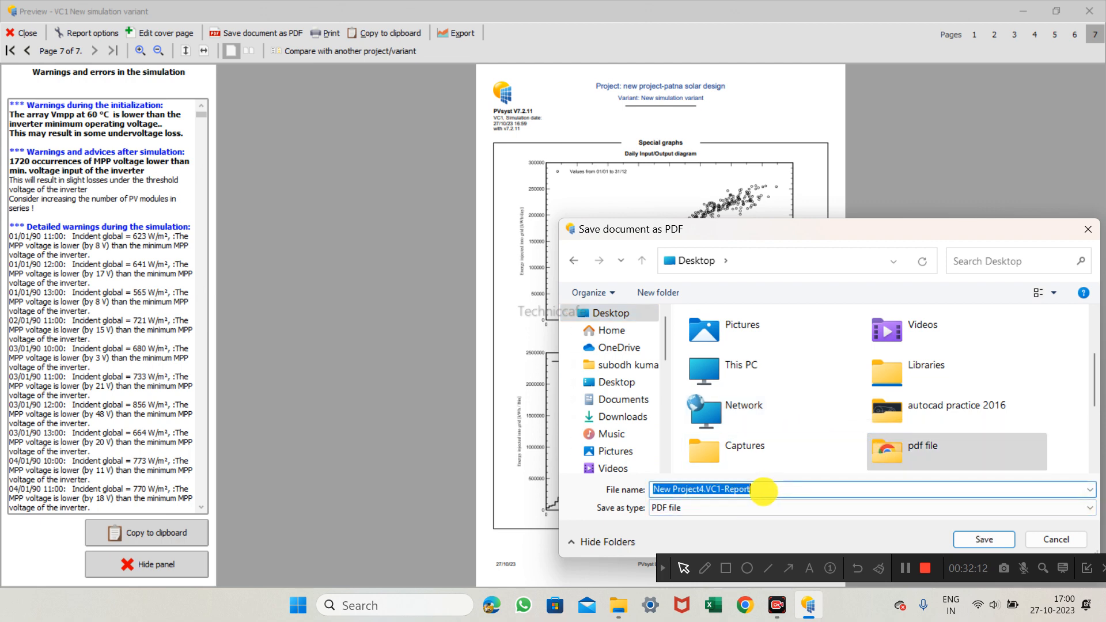
{"action": "left_click", "coordinate": [771, 493]}
{"action": "left_click_drag", "start_coordinate": [770, 493], "coordinate": [703, 489]}
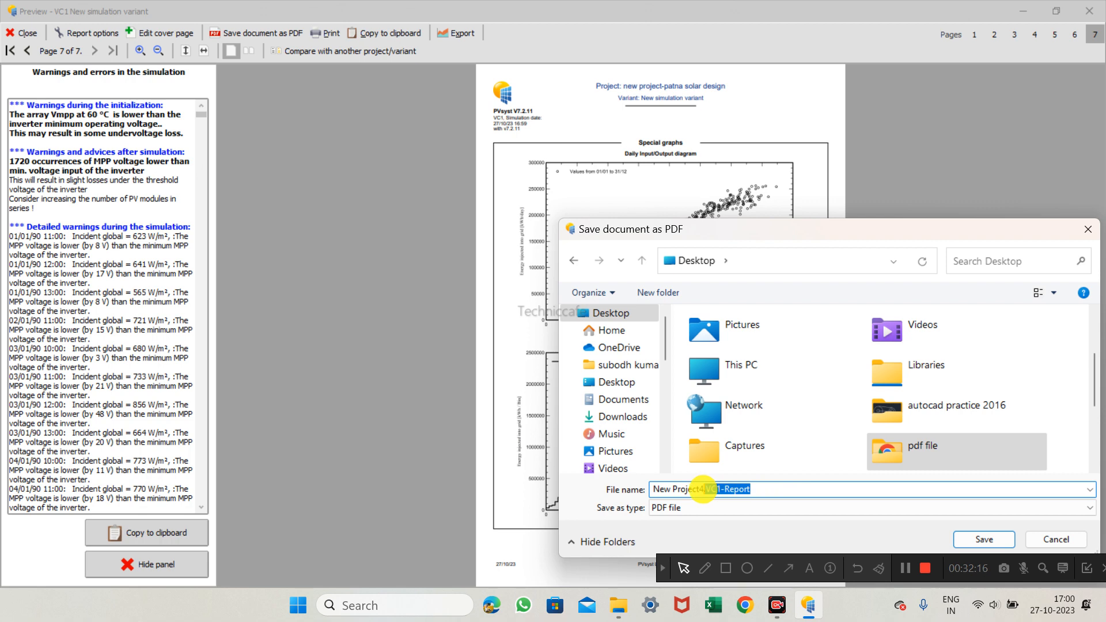
{"action": "key", "text": "BackSpace"}
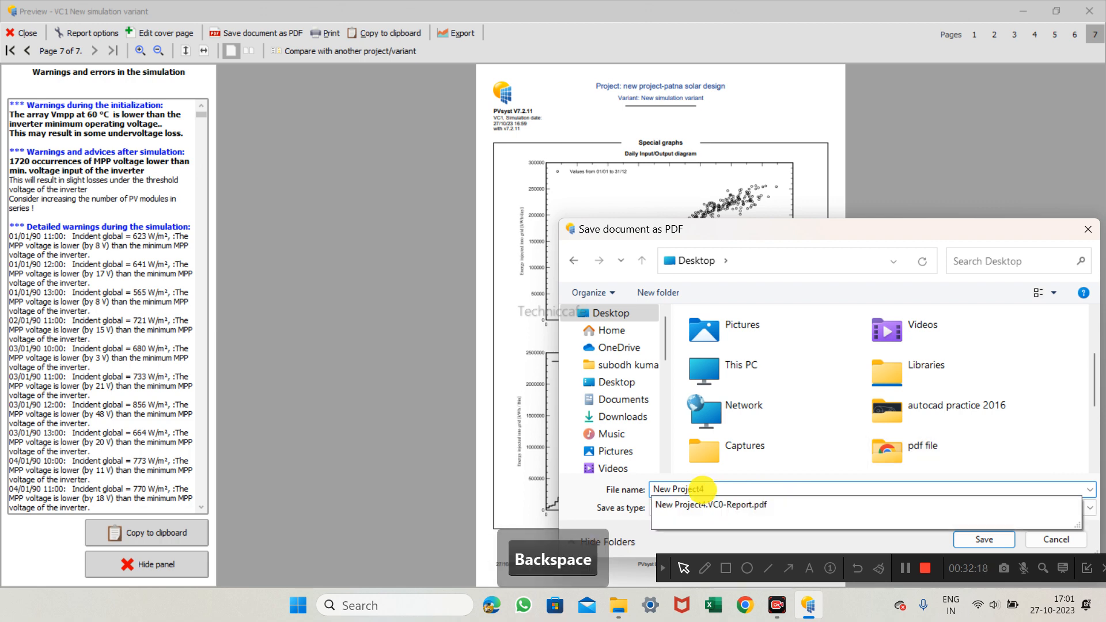
{"action": "key", "text": "BackSpace"}
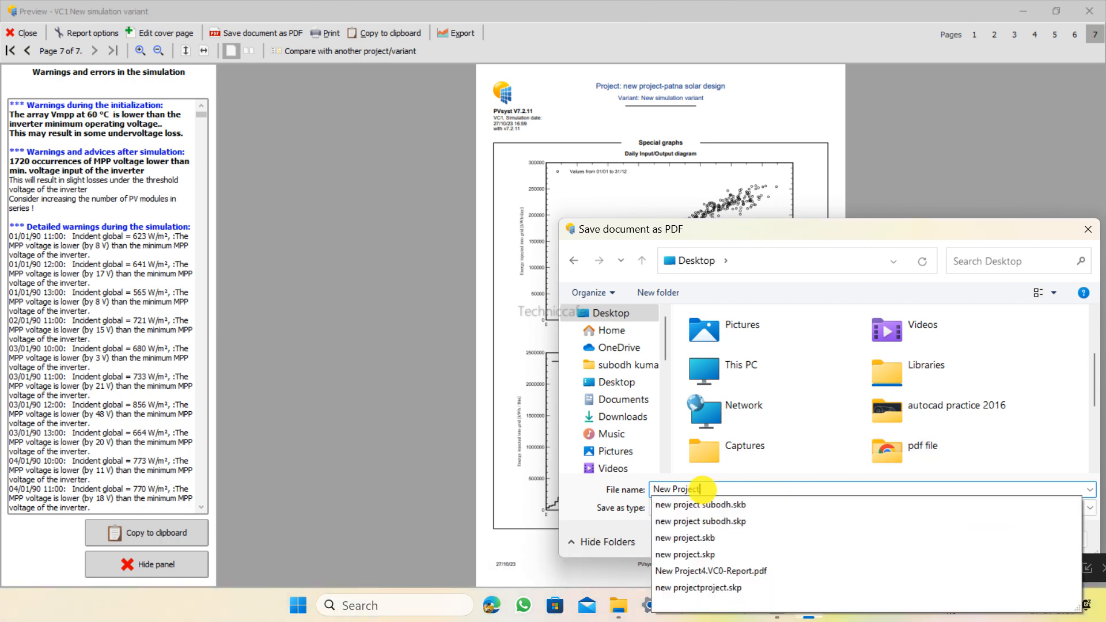
{"action": "type", "text": "g"}
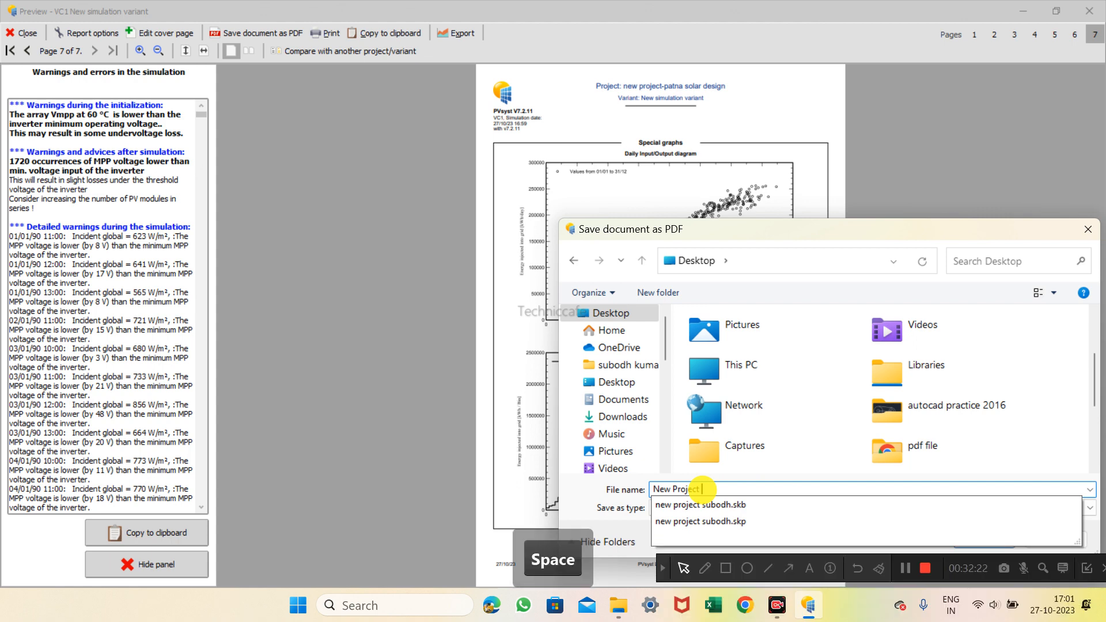
{"action": "type", "text": "ad"}
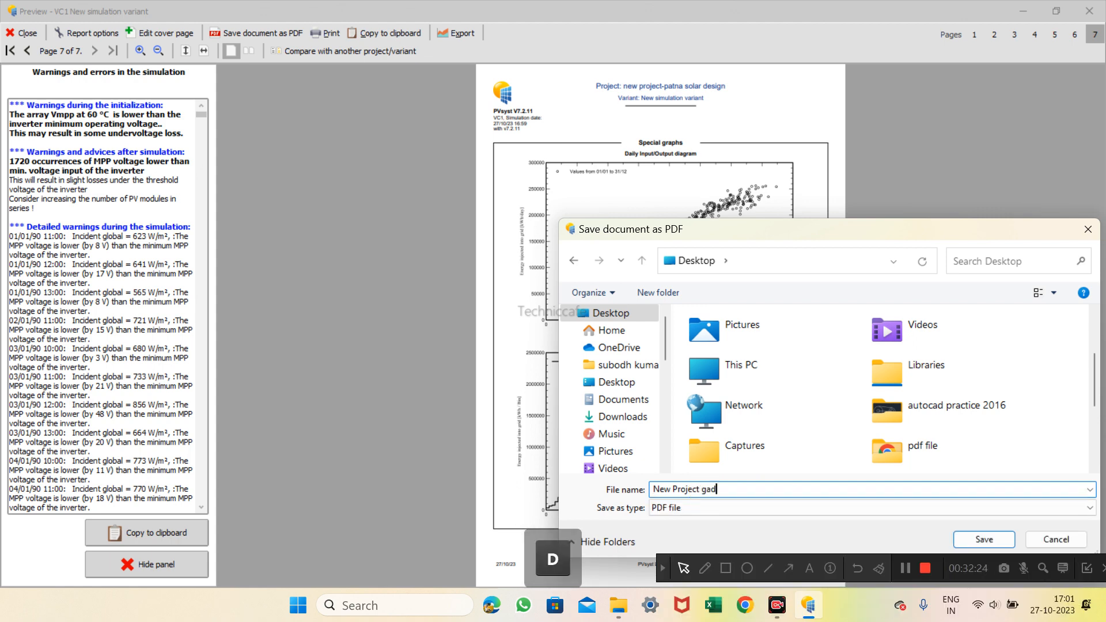
{"action": "type", "text": "hi maidan"}
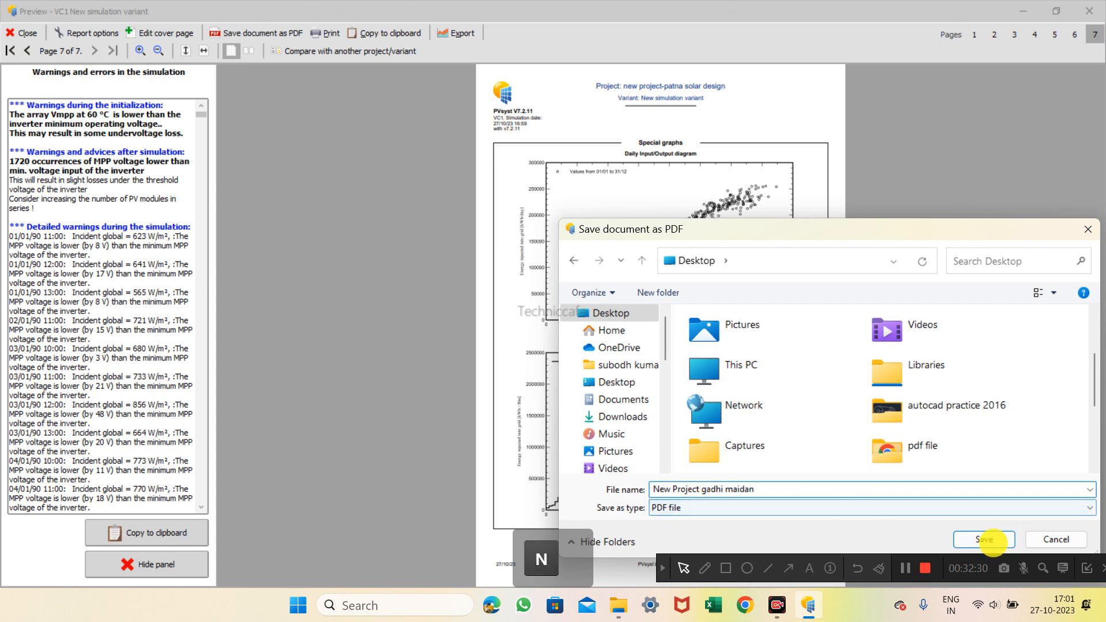
{"action": "left_click", "coordinate": [985, 539]}
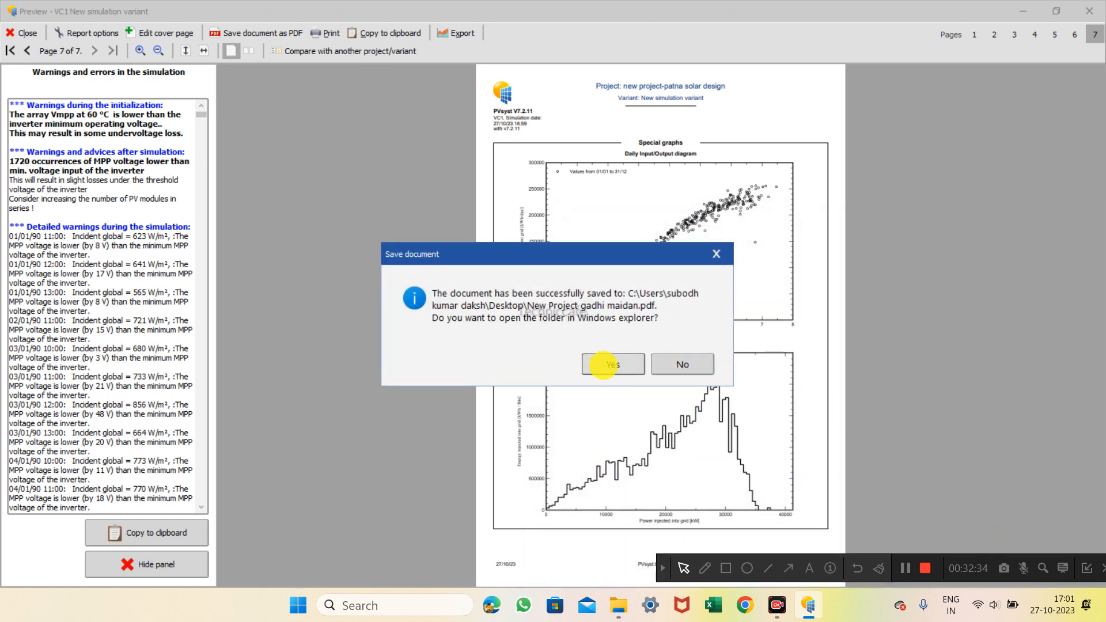
Switch to the saved report's folder in Windows Explorer, open the "New Project gadhi maidan" PDF and look through its pages to the special graphs
{"action": "left_click", "coordinate": [602, 365]}
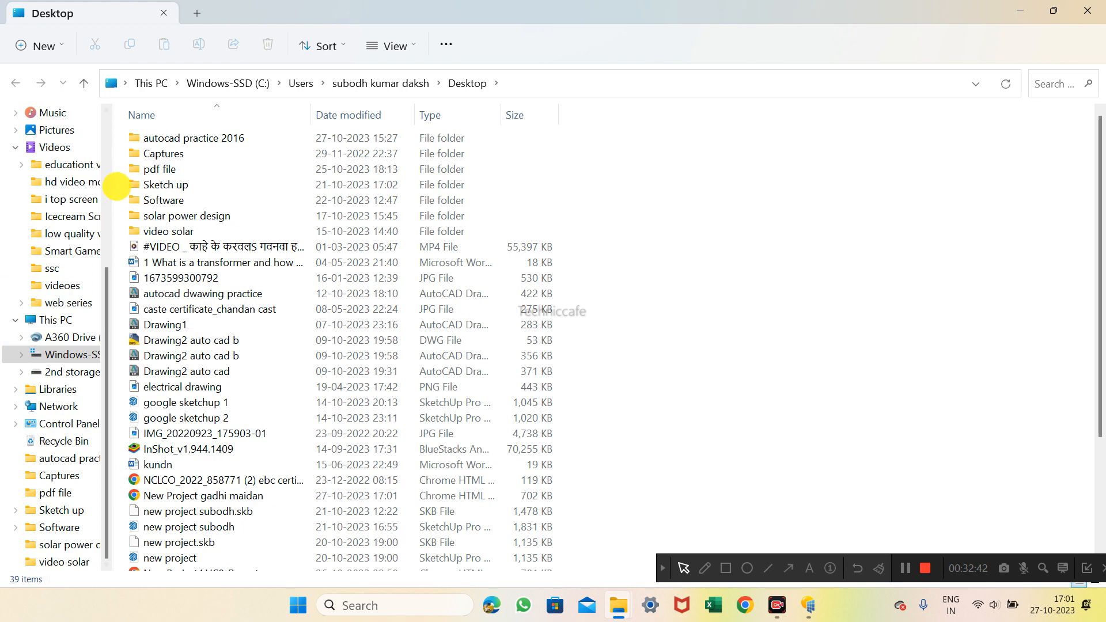
{"action": "scroll", "coordinate": [58, 178], "scroll_direction": "up", "scroll_amount": 5}
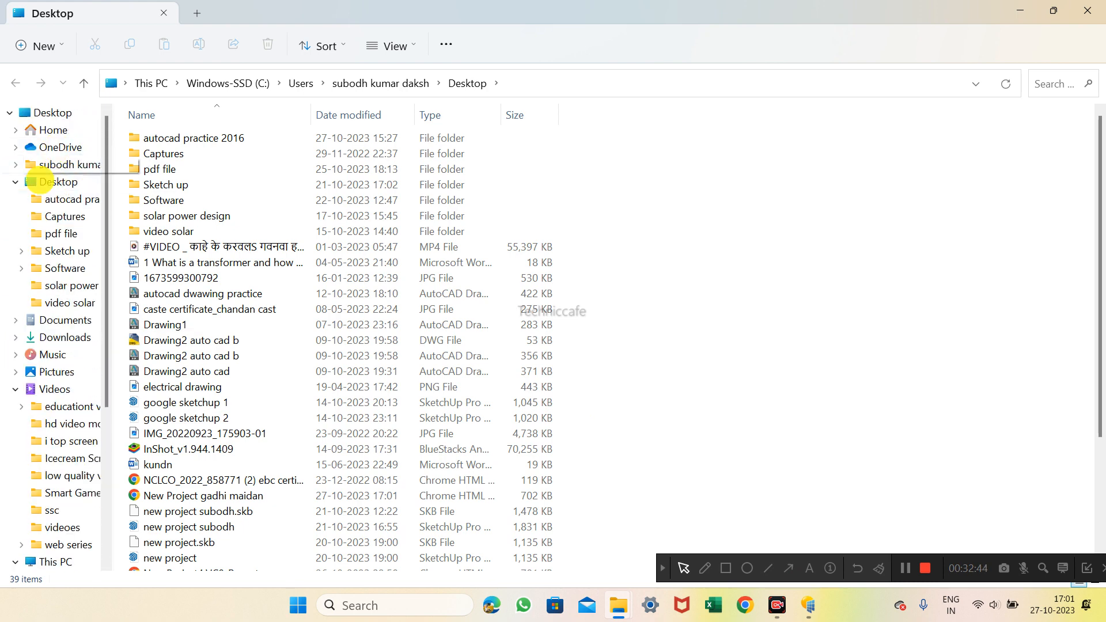
{"action": "left_click", "coordinate": [46, 181]}
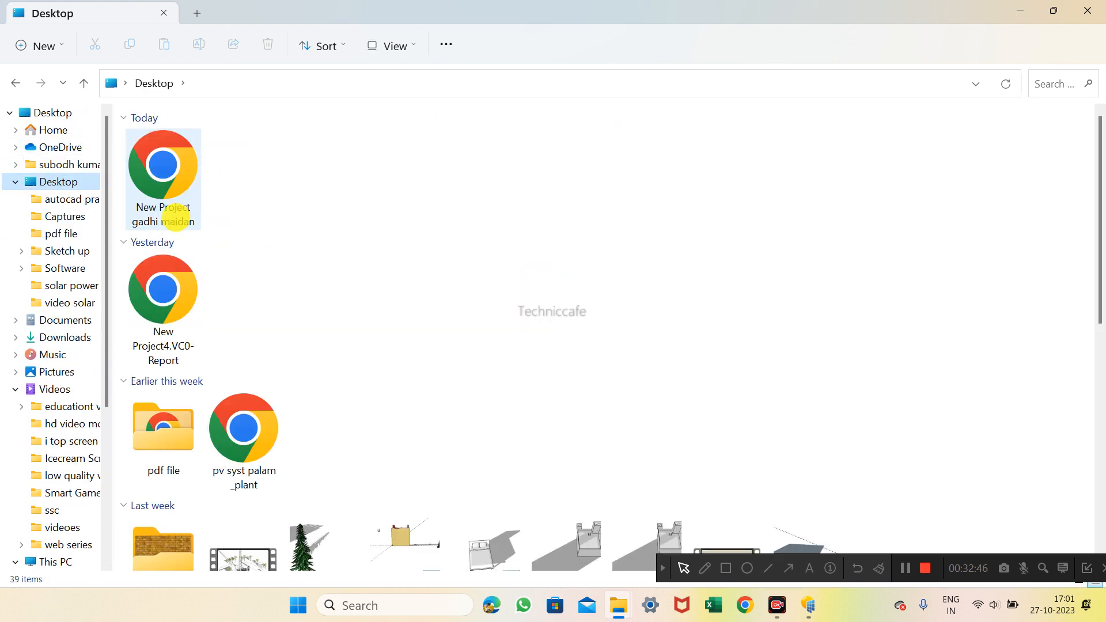
{"action": "left_click", "coordinate": [163, 173]}
{"action": "double_click", "coordinate": [163, 170]}
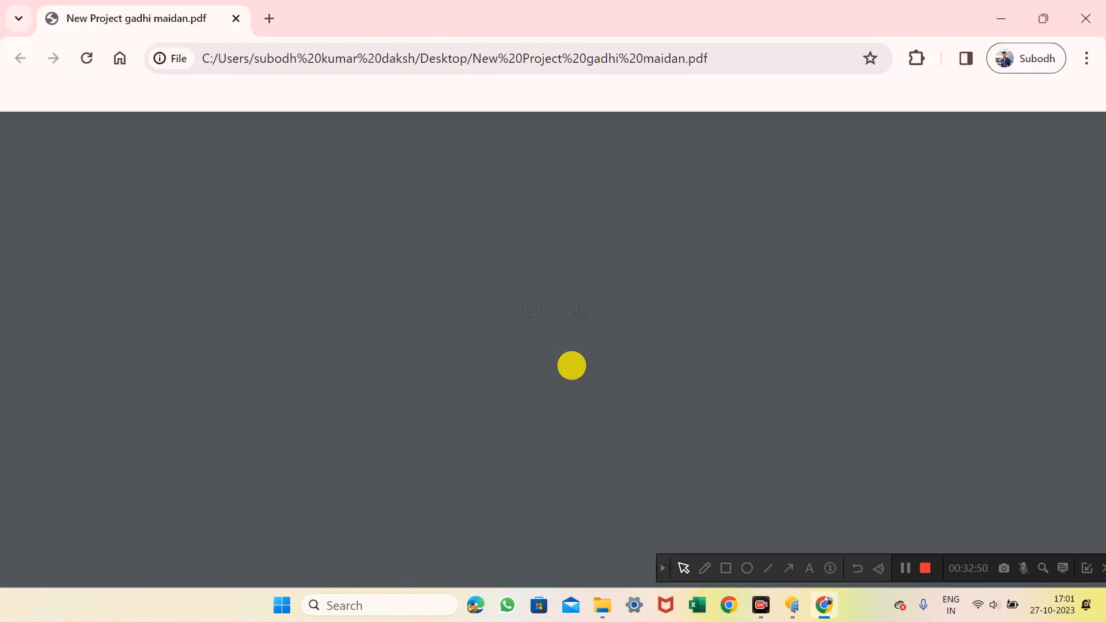
{"action": "scroll", "coordinate": [530, 341], "scroll_direction": "down", "scroll_amount": 10}
{"action": "scroll", "coordinate": [532, 340], "scroll_direction": "down", "scroll_amount": 20}
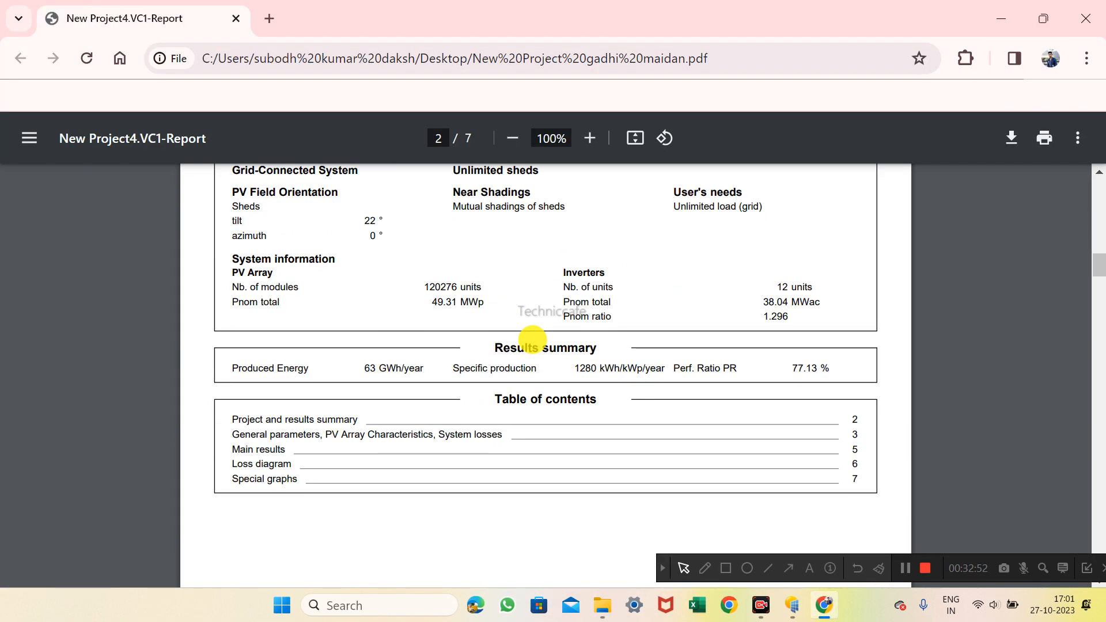
{"action": "scroll", "coordinate": [517, 340], "scroll_direction": "down", "scroll_amount": 20}
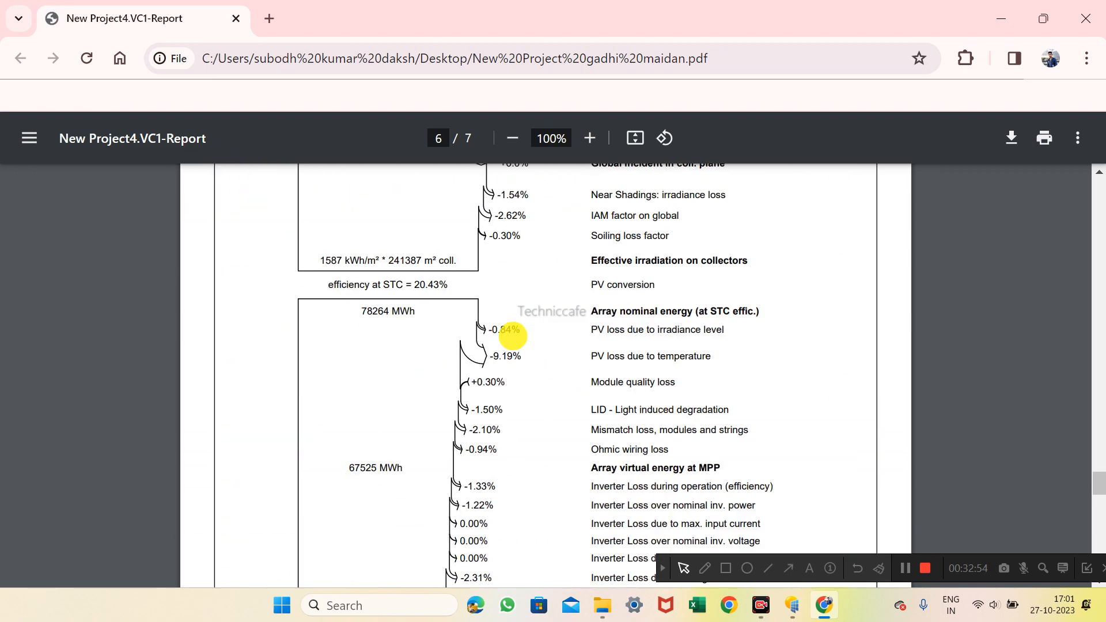
{"action": "scroll", "coordinate": [511, 335], "scroll_direction": "up", "scroll_amount": 12}
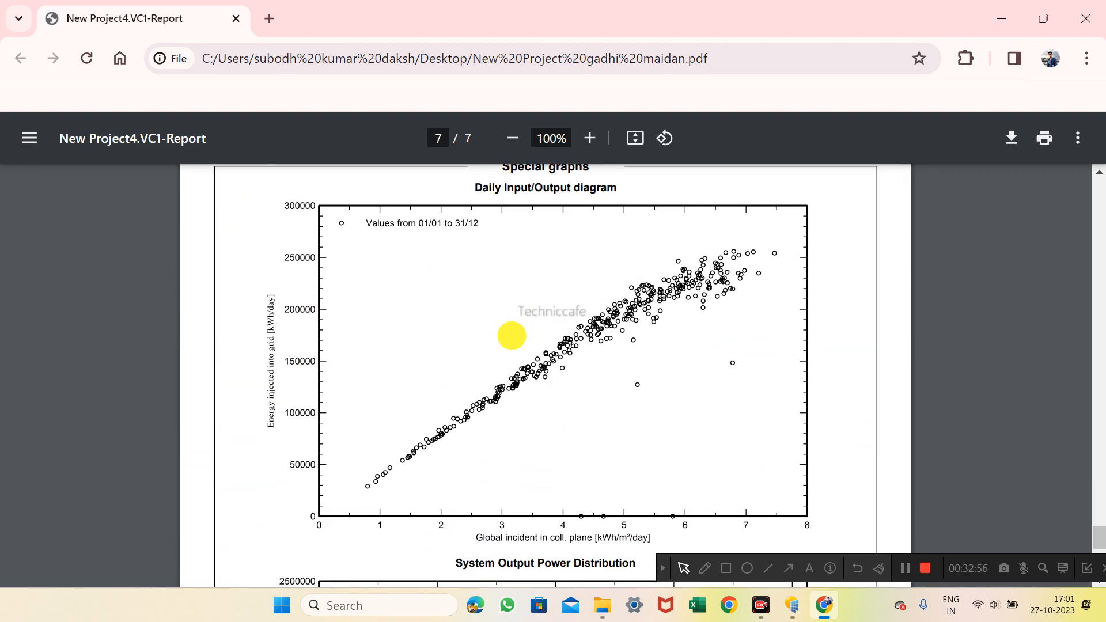
{"action": "scroll", "coordinate": [511, 335], "scroll_direction": "down", "scroll_amount": 10}
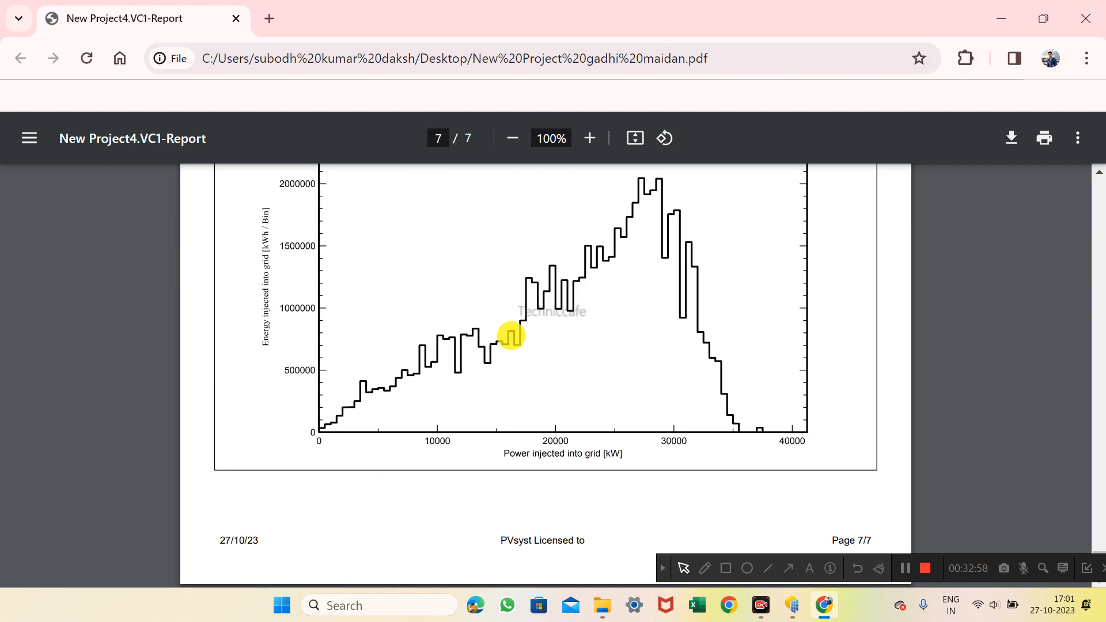
Go back through the PDF report to the main results page and review its monthly balances table and system production figures
{"action": "scroll", "coordinate": [511, 335], "scroll_direction": "up", "scroll_amount": 15}
{"action": "scroll", "coordinate": [511, 335], "scroll_direction": "up", "scroll_amount": 12}
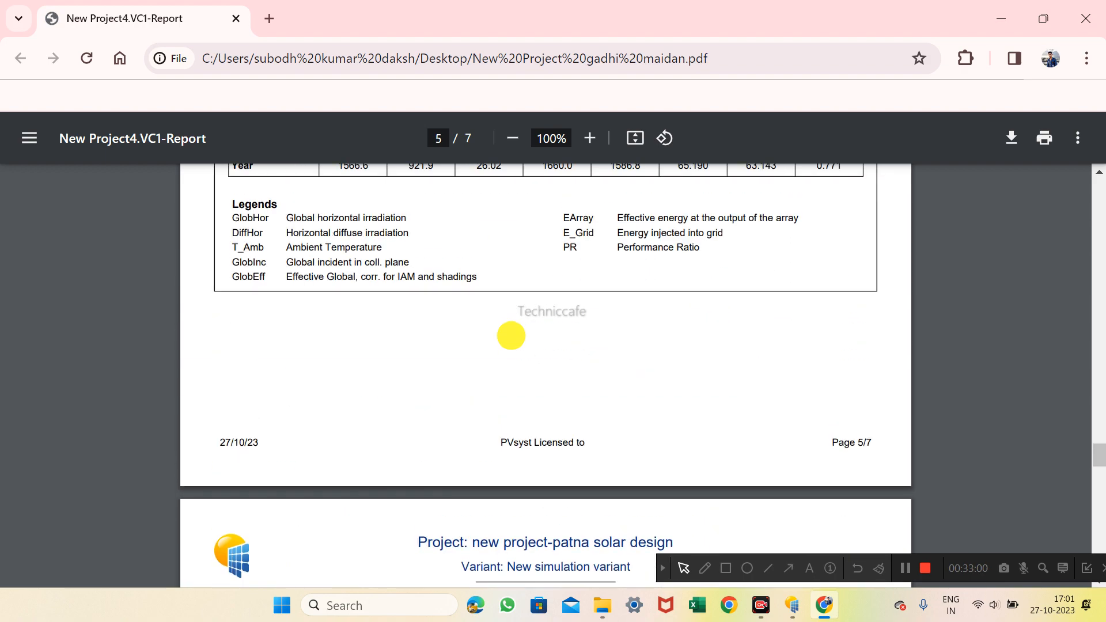
{"action": "scroll", "coordinate": [511, 335], "scroll_direction": "up", "scroll_amount": 3}
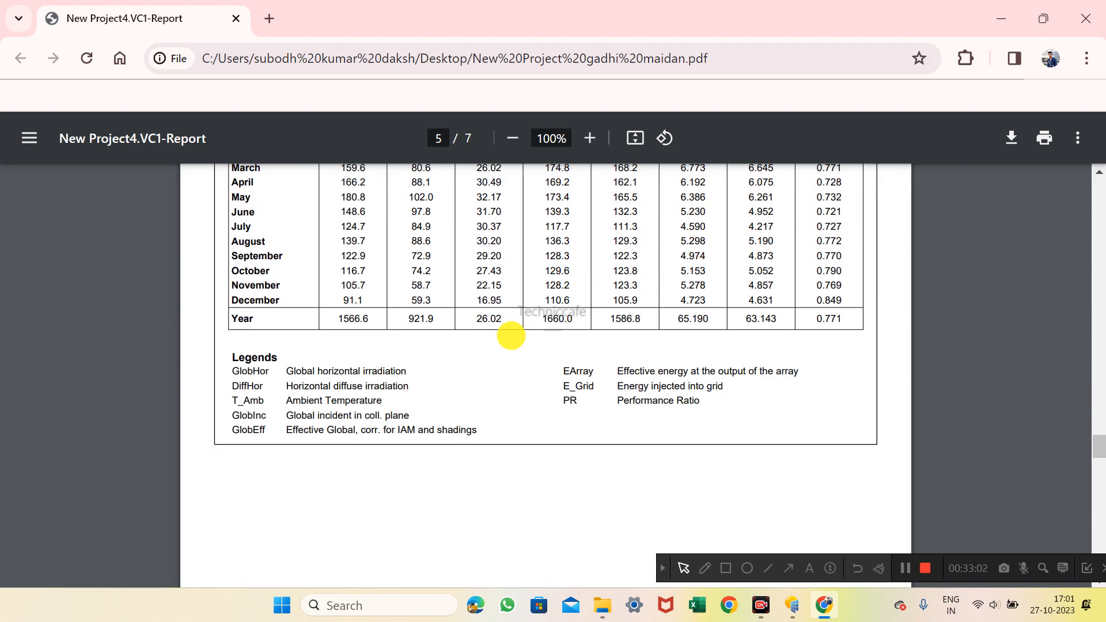
{"action": "scroll", "coordinate": [511, 335], "scroll_direction": "up", "scroll_amount": 6}
{"action": "scroll", "coordinate": [511, 335], "scroll_direction": "up", "scroll_amount": 6}
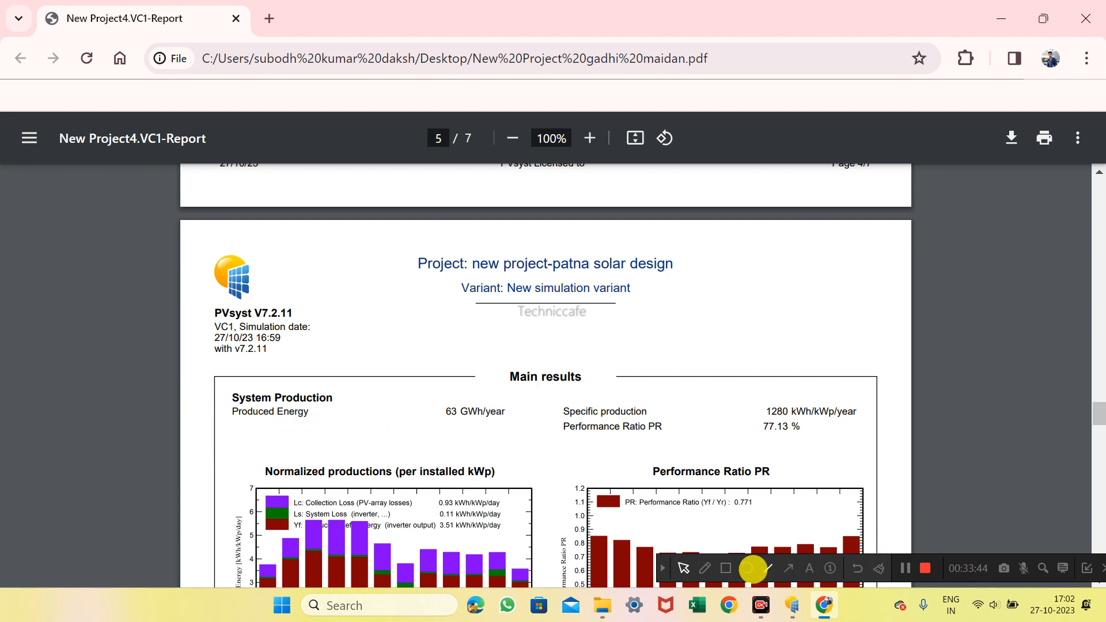
Point out the Produced Energy result with green annotation arrows, clearing the earlier marks and drawing a single arrow above the value
{"action": "left_click", "coordinate": [683, 568]}
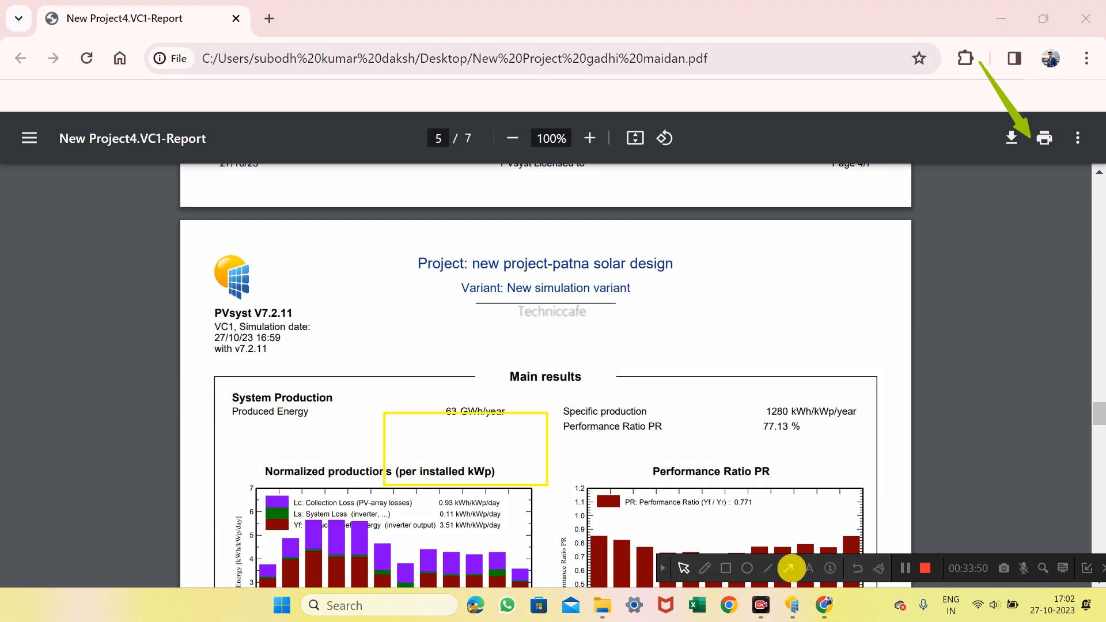
{"action": "left_click", "coordinate": [788, 568]}
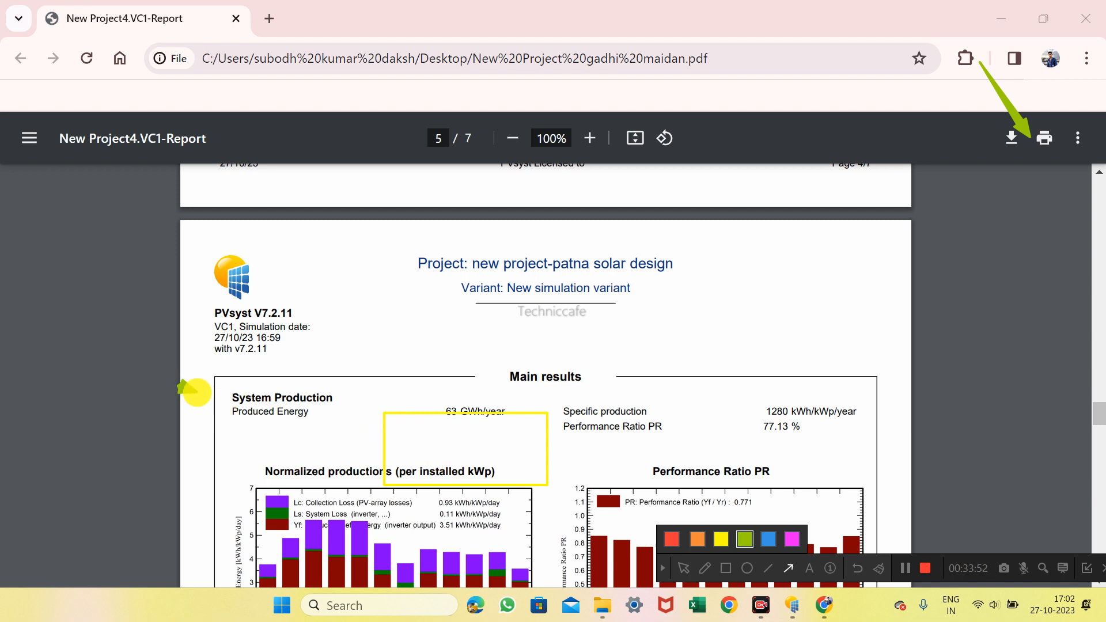
{"action": "left_click_drag", "start_coordinate": [196, 392], "coordinate": [233, 409]}
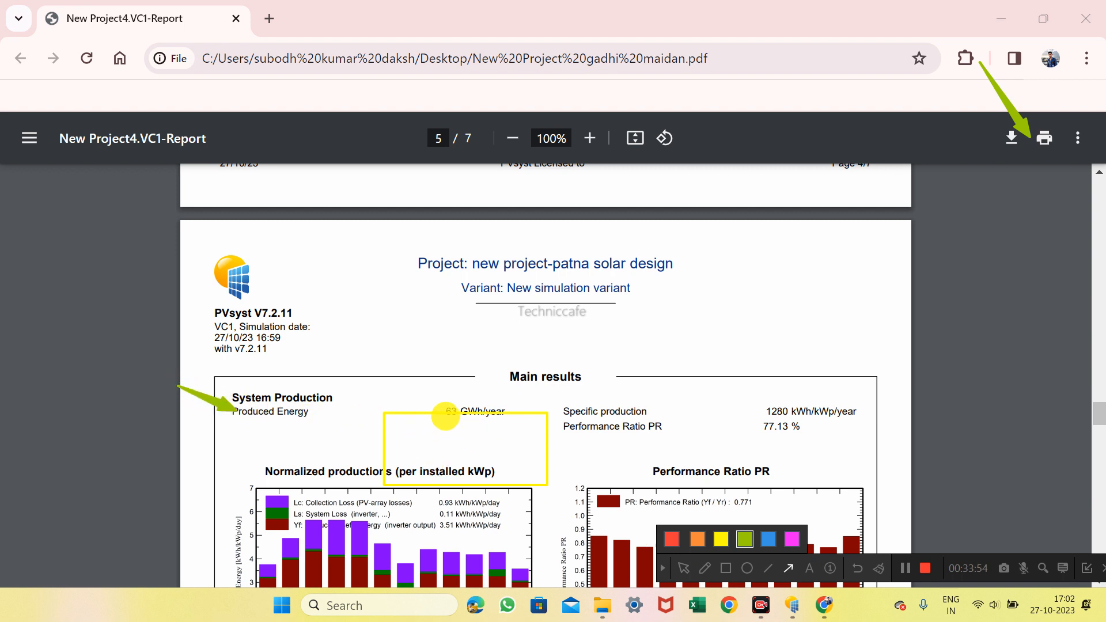
{"action": "mouse_move", "coordinate": [464, 394]}
{"action": "left_mouse_down"}
{"action": "mouse_move", "coordinate": [506, 427]}
{"action": "mouse_move", "coordinate": [533, 403]}
{"action": "mouse_move", "coordinate": [475, 405]}
{"action": "left_mouse_up"}
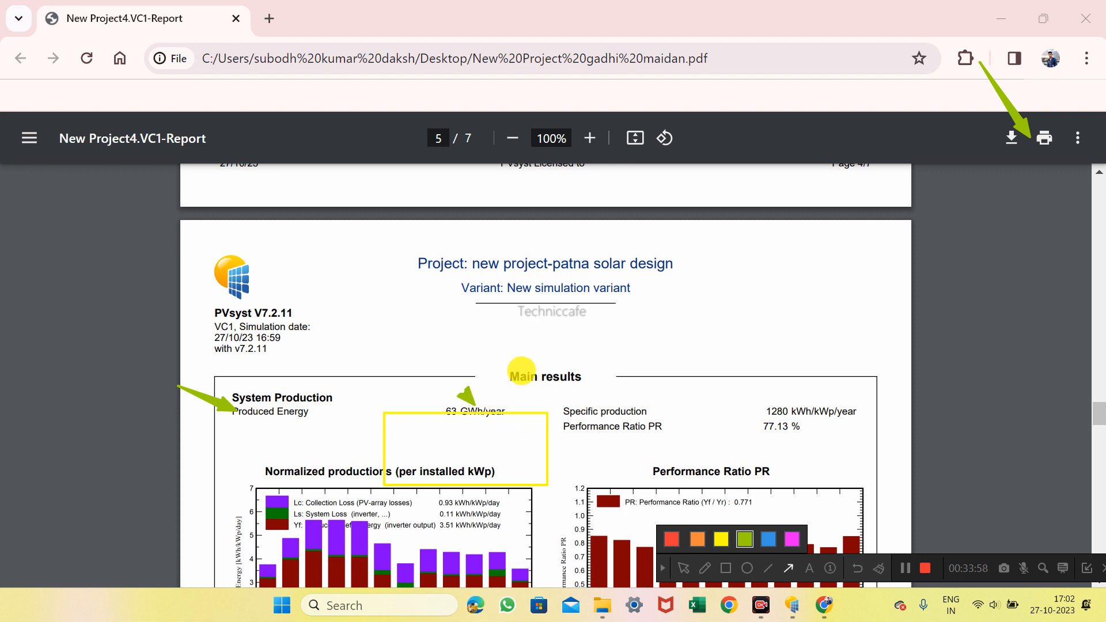
{"action": "left_click_drag", "start_coordinate": [508, 372], "coordinate": [487, 406]}
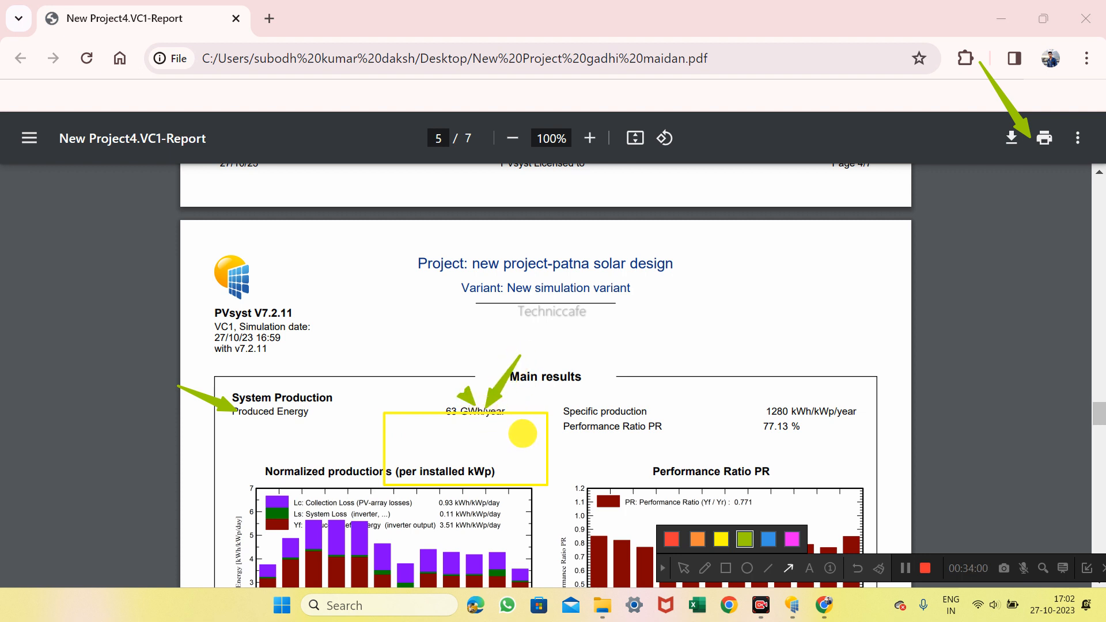
{"action": "left_click", "coordinate": [878, 569]}
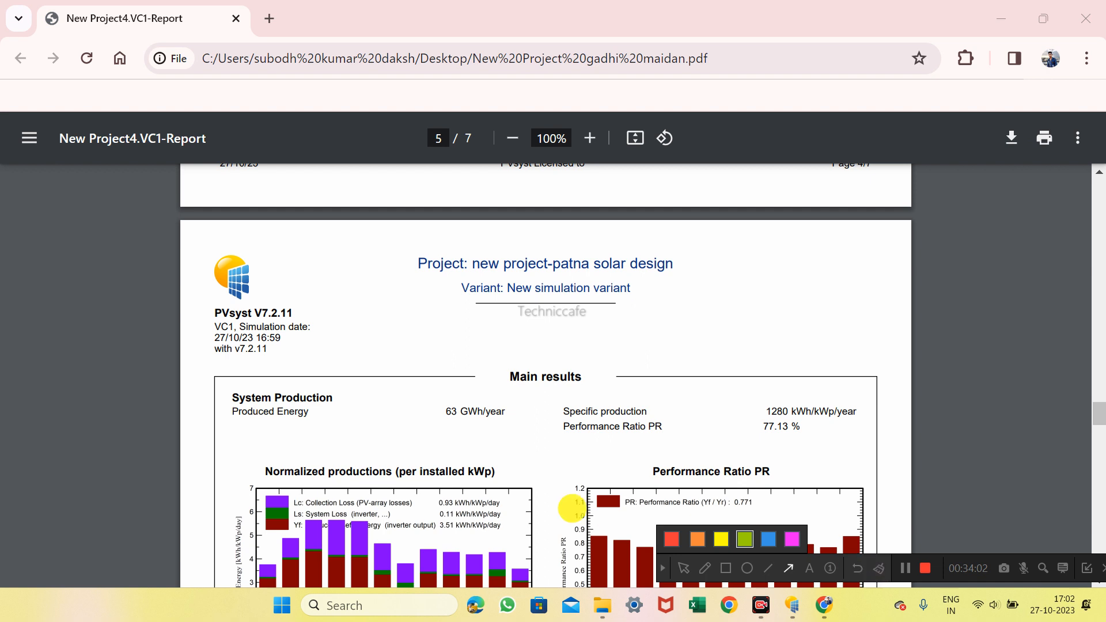
{"action": "left_click_drag", "start_coordinate": [520, 392], "coordinate": [458, 395]}
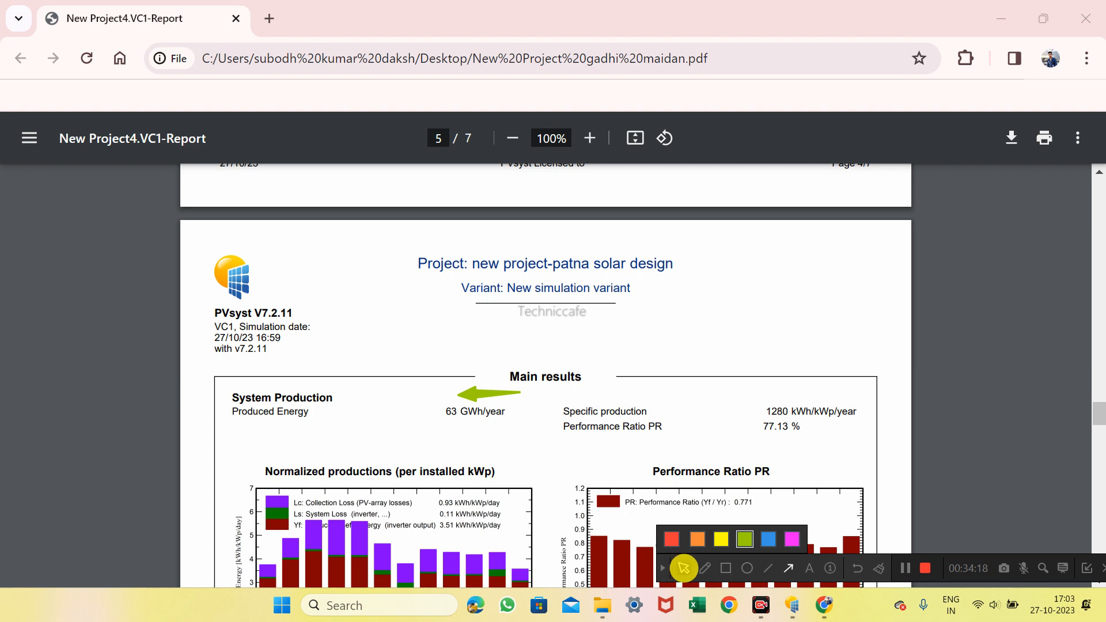
{"action": "left_click", "coordinate": [684, 567]}
Close the PDF report, the Desktop folder window and the report preview to return to the simulation results
{"action": "left_click", "coordinate": [1086, 18]}
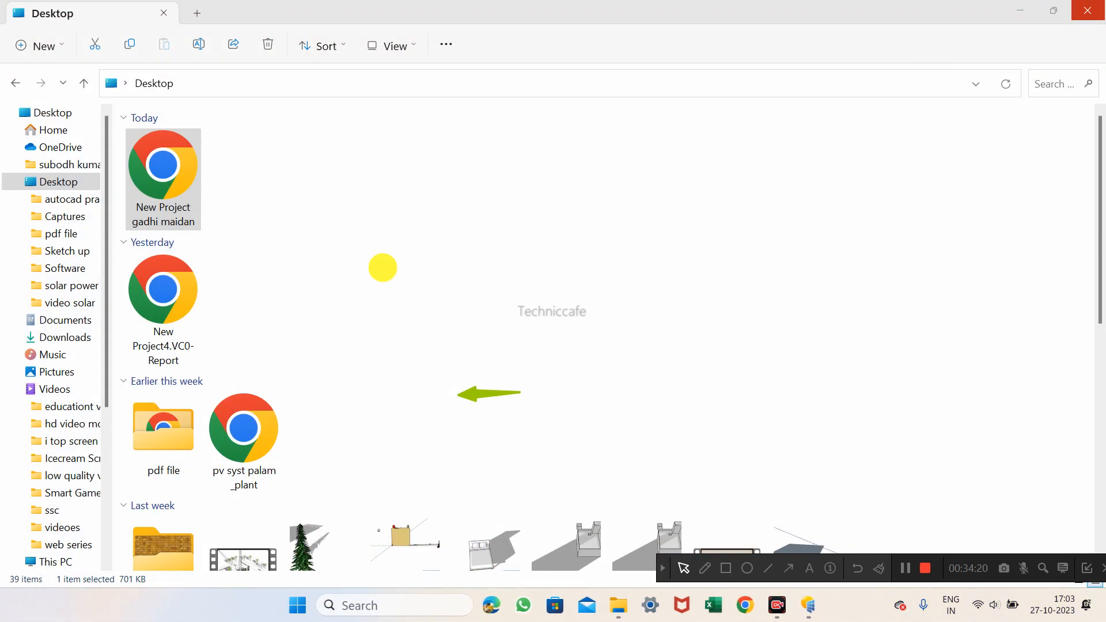
{"action": "left_click", "coordinate": [1088, 15]}
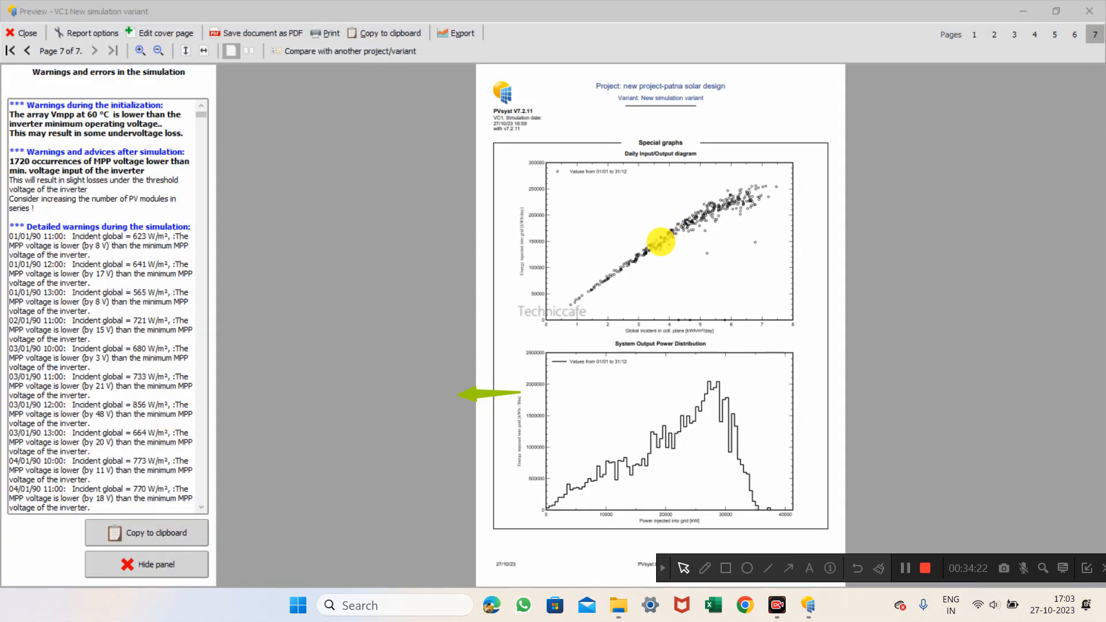
{"action": "scroll", "coordinate": [644, 259], "scroll_direction": "up", "scroll_amount": 5}
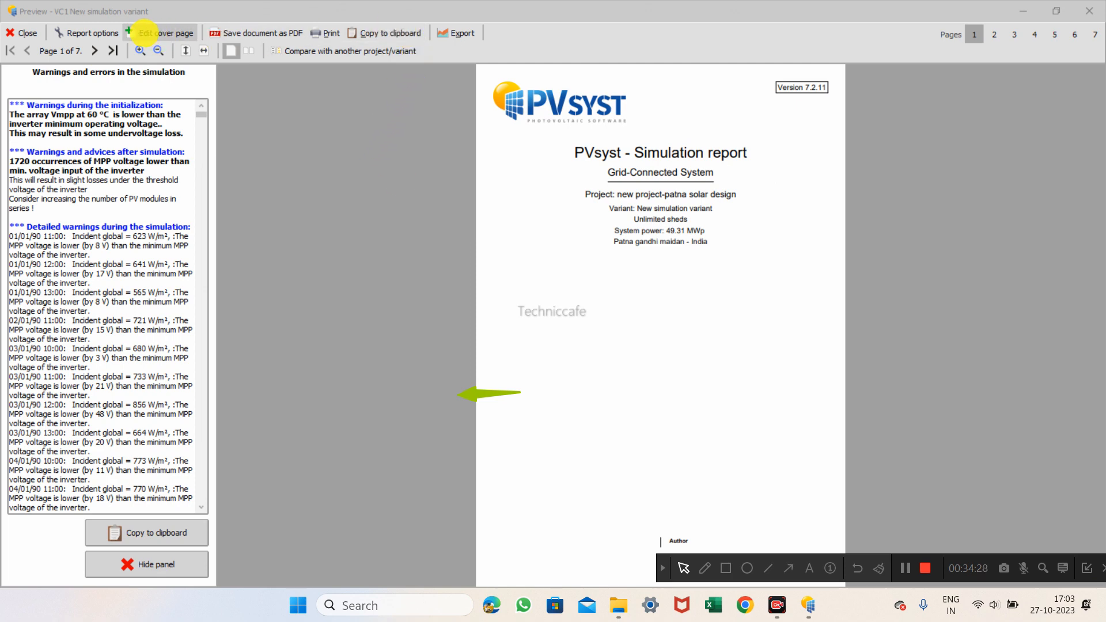
{"action": "left_click", "coordinate": [26, 33]}
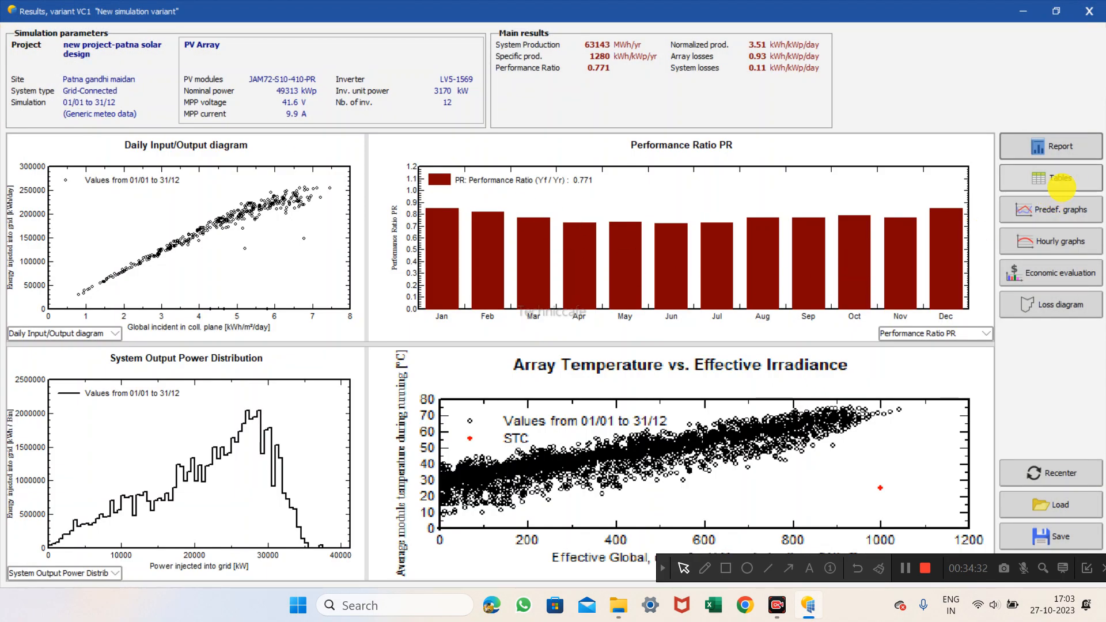
View the monthly results tables and the hourly graph options, closing each dialog without generating anything
{"action": "left_click", "coordinate": [1054, 178]}
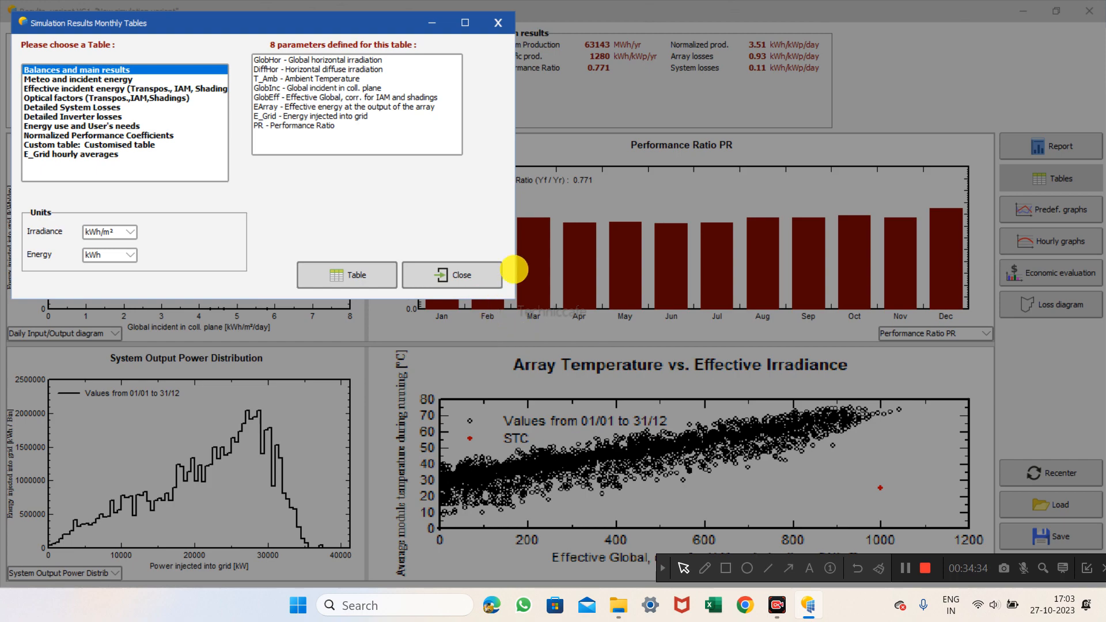
{"action": "left_click", "coordinate": [448, 275]}
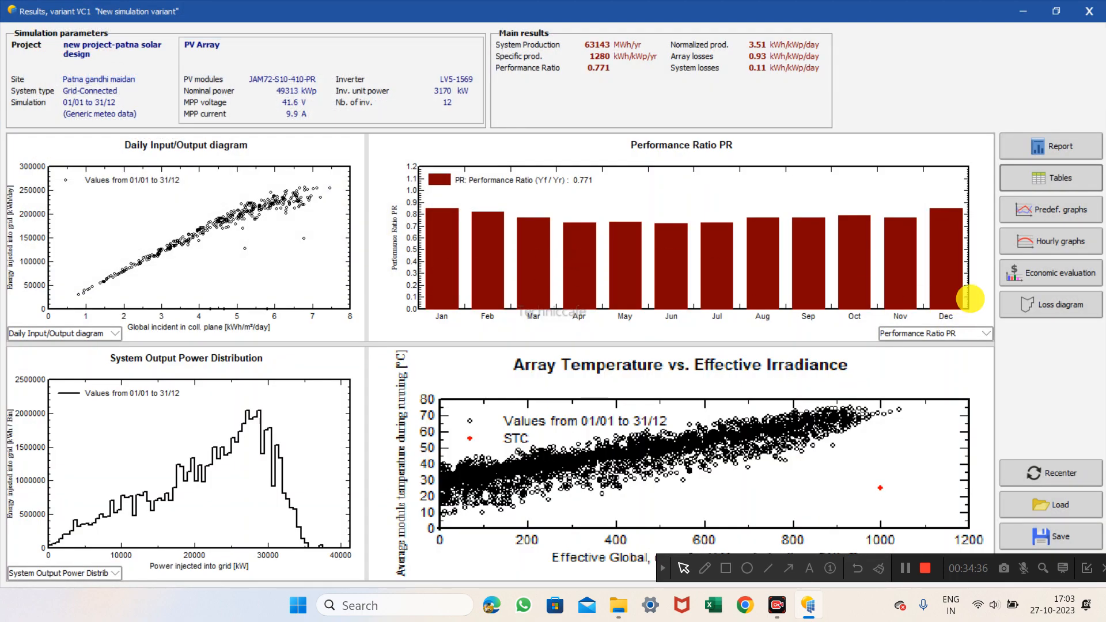
{"action": "left_click", "coordinate": [1048, 241]}
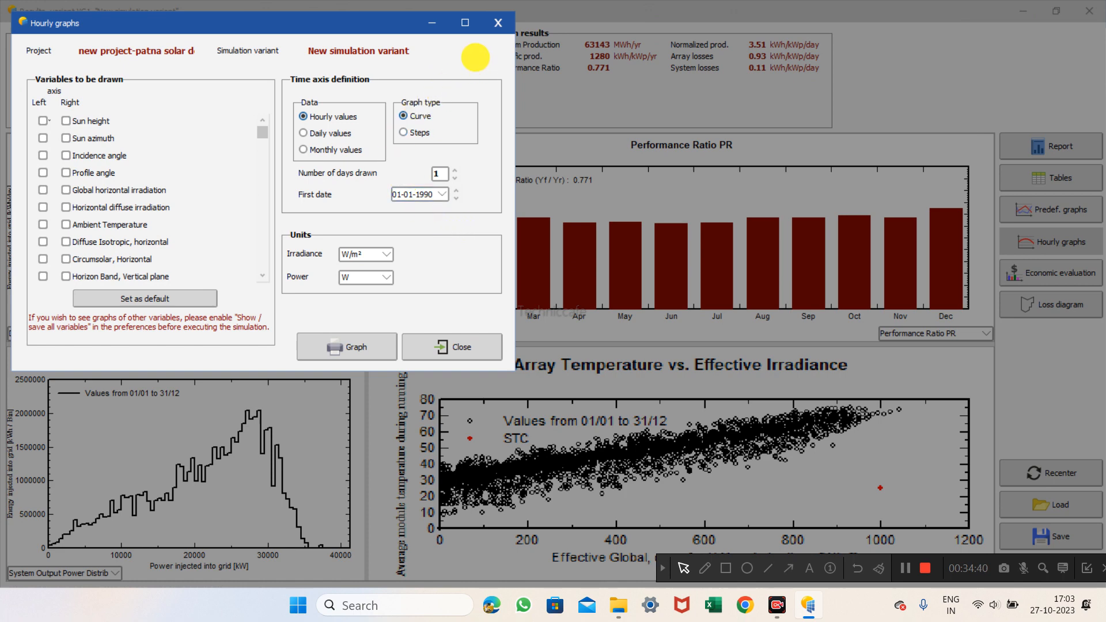
{"action": "left_click", "coordinate": [498, 23]}
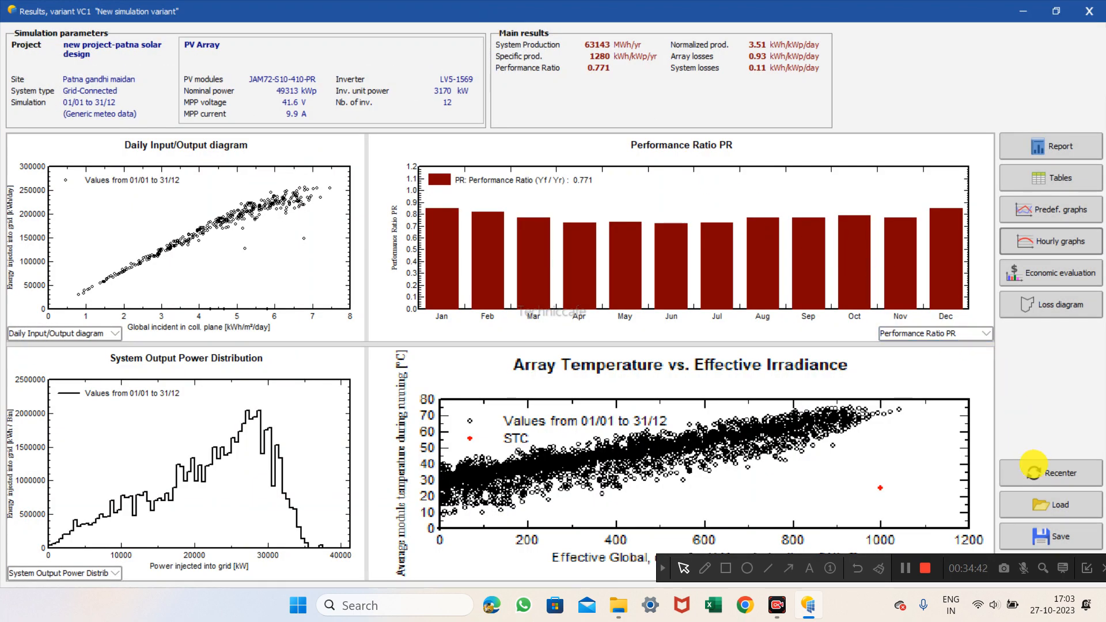
Save the simulation variant under the description "New simulation variant" and minimize the results window
{"action": "left_click", "coordinate": [1042, 536]}
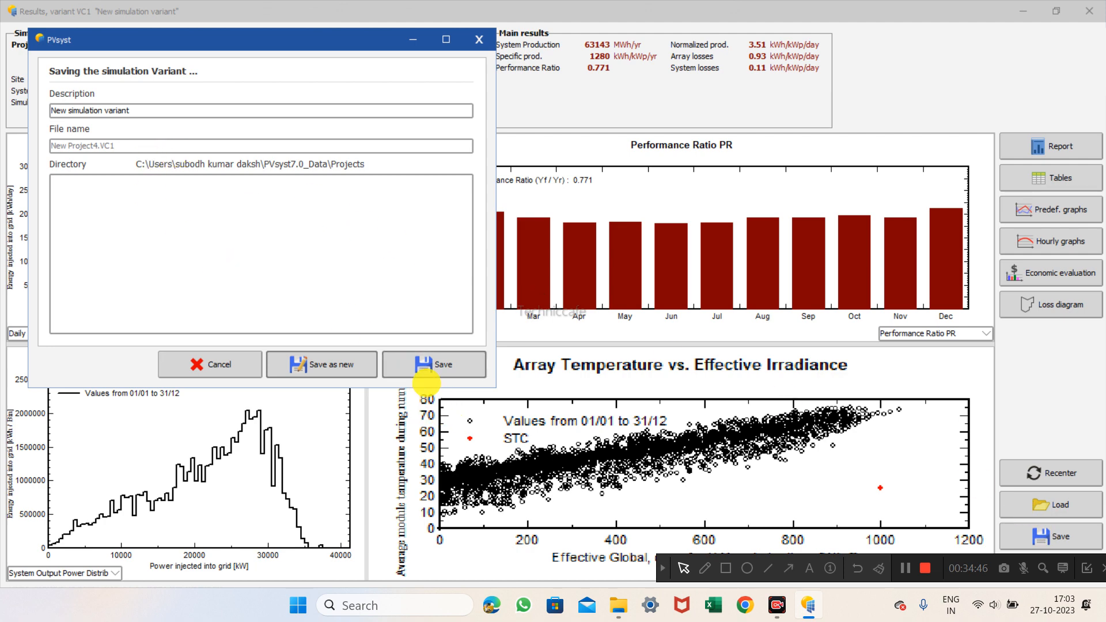
{"action": "left_click", "coordinate": [430, 364]}
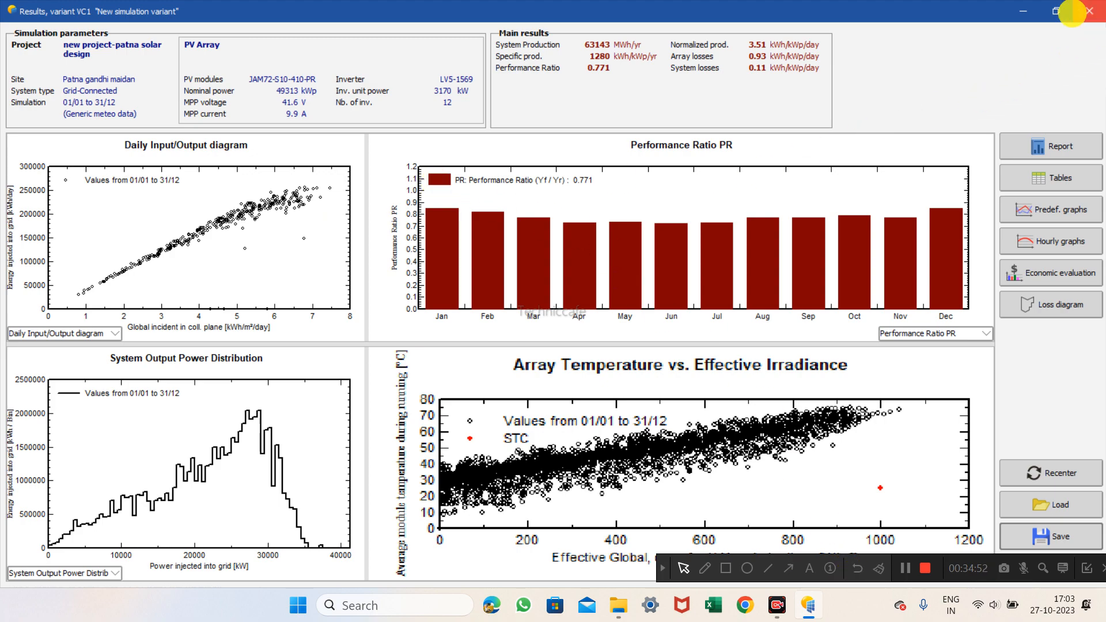
{"action": "left_click", "coordinate": [1022, 11]}
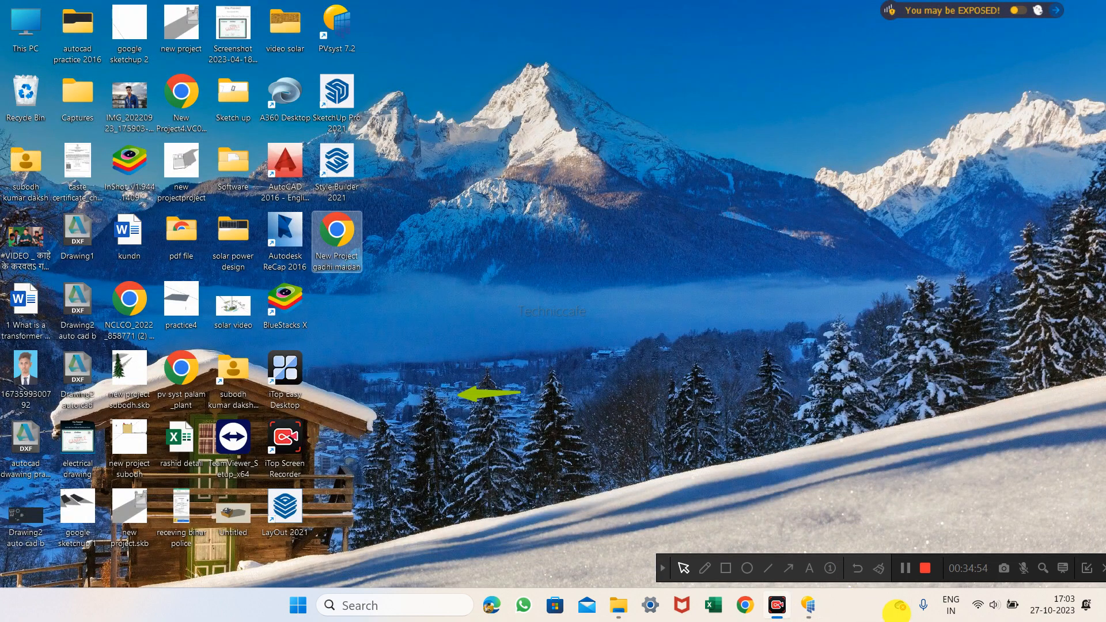